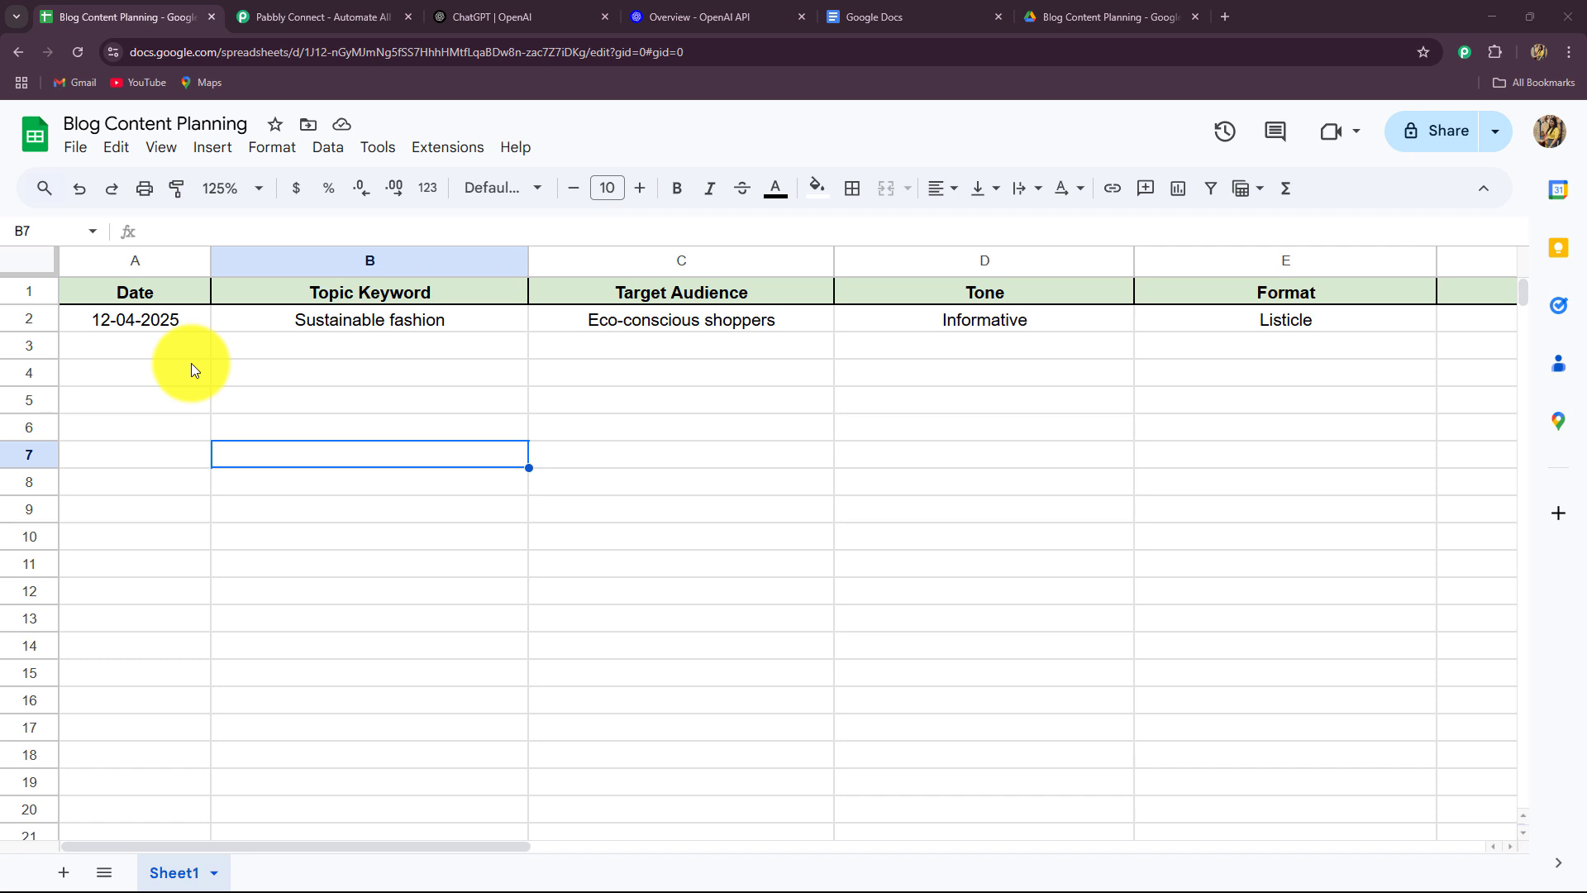
Review the blog plan out to the Notes column, close ChatGPT, and show the OpenAI Platform overview.
{"action": "left_click_drag", "start_coordinate": [93, 846], "coordinate": [260, 850]}
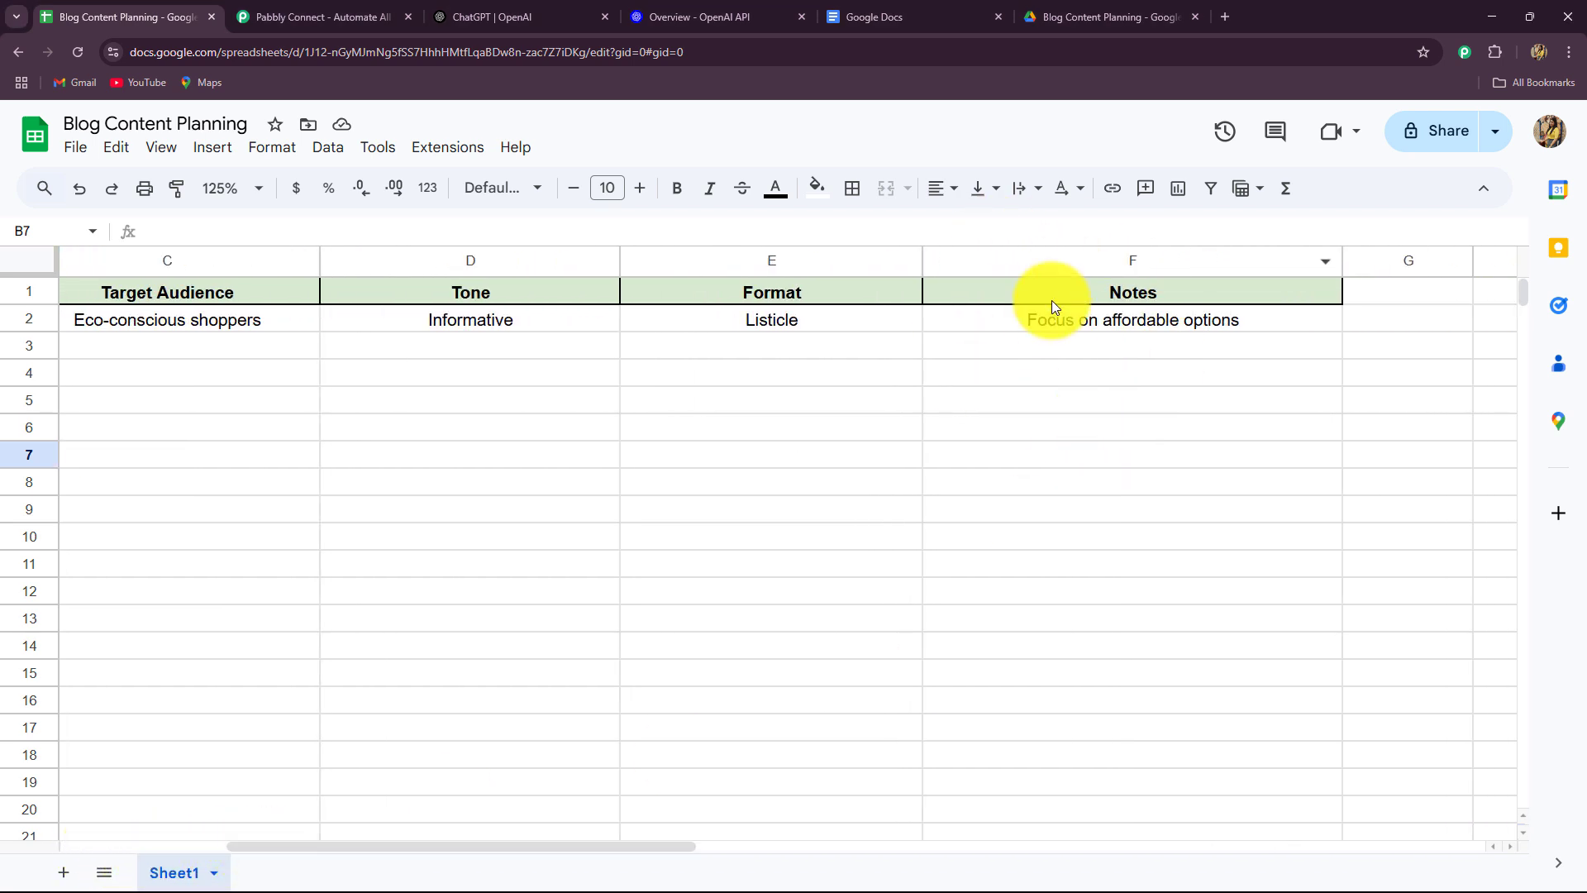
{"action": "scroll", "coordinate": [1119, 359], "scroll_direction": "left", "scroll_amount": 5}
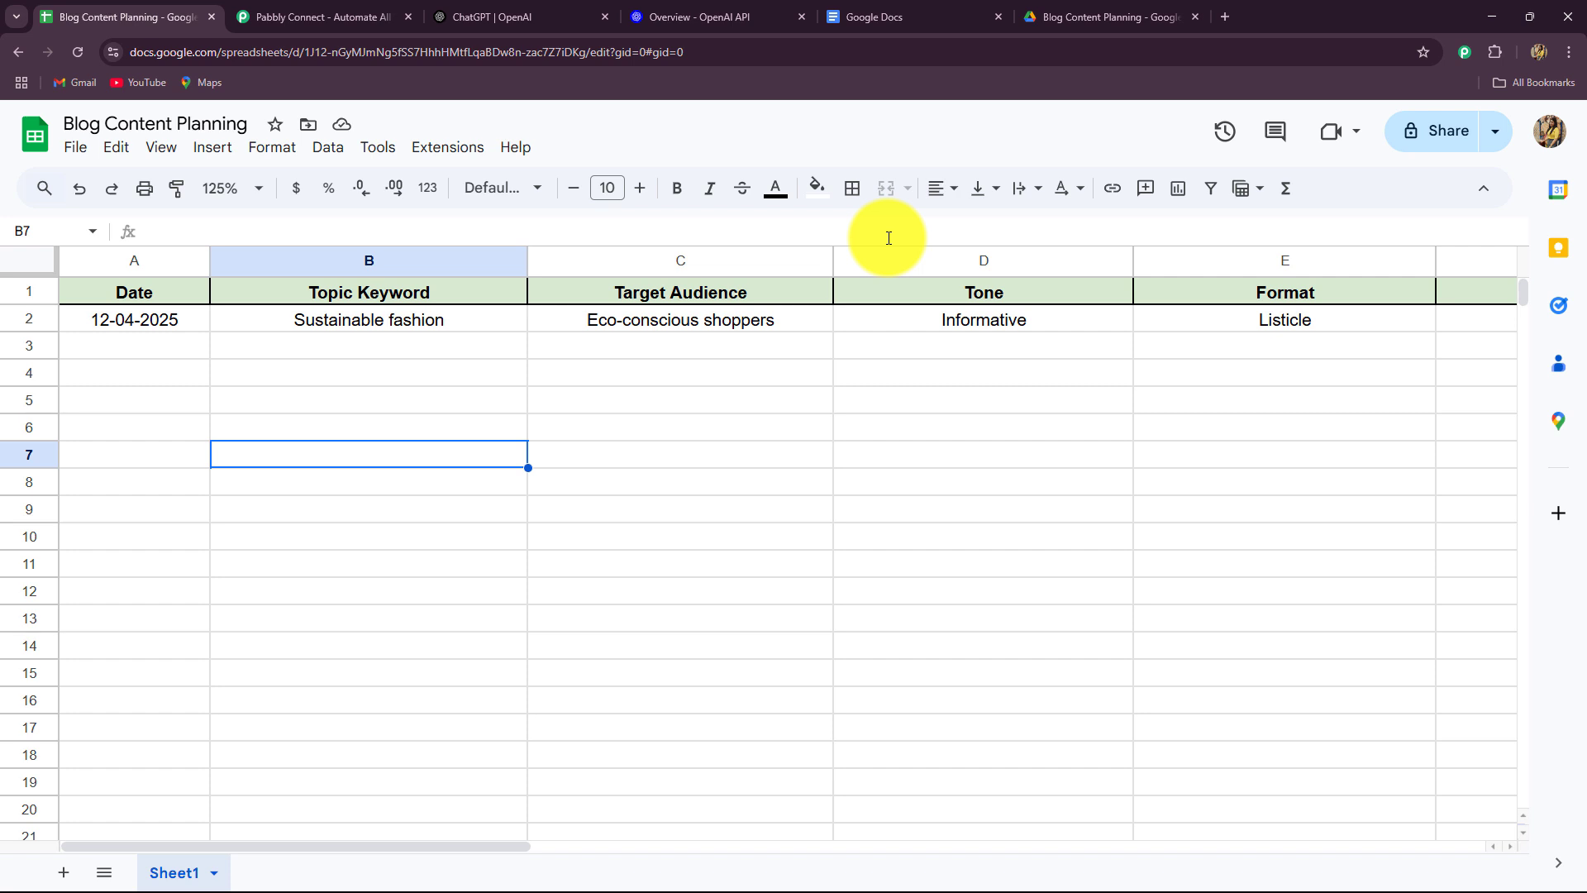
{"action": "left_click", "coordinate": [479, 12]}
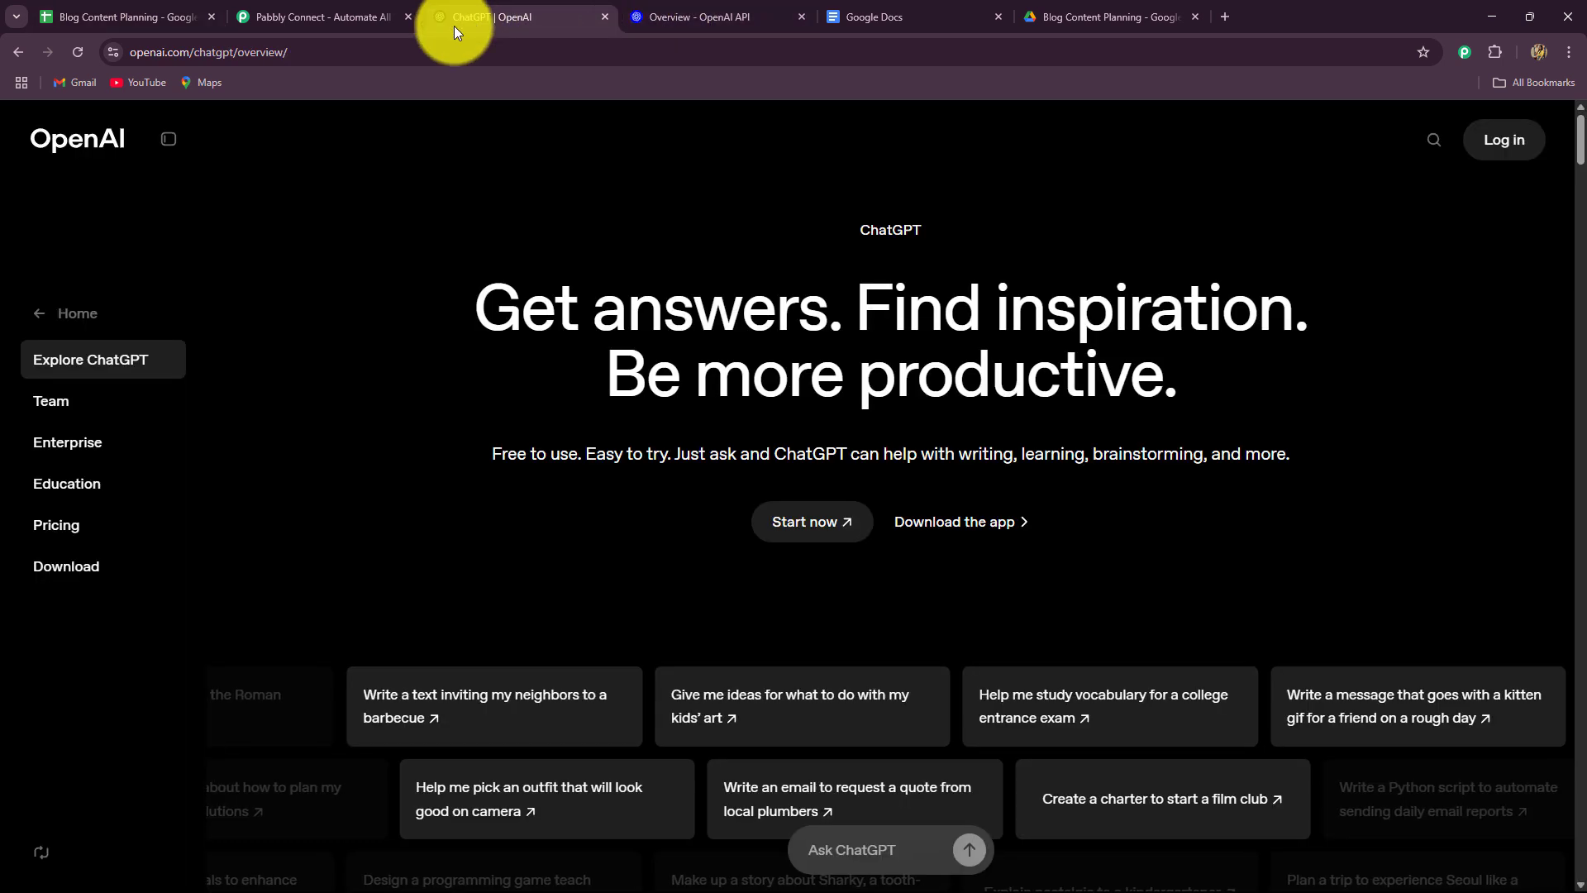
{"action": "left_click", "coordinate": [132, 19]}
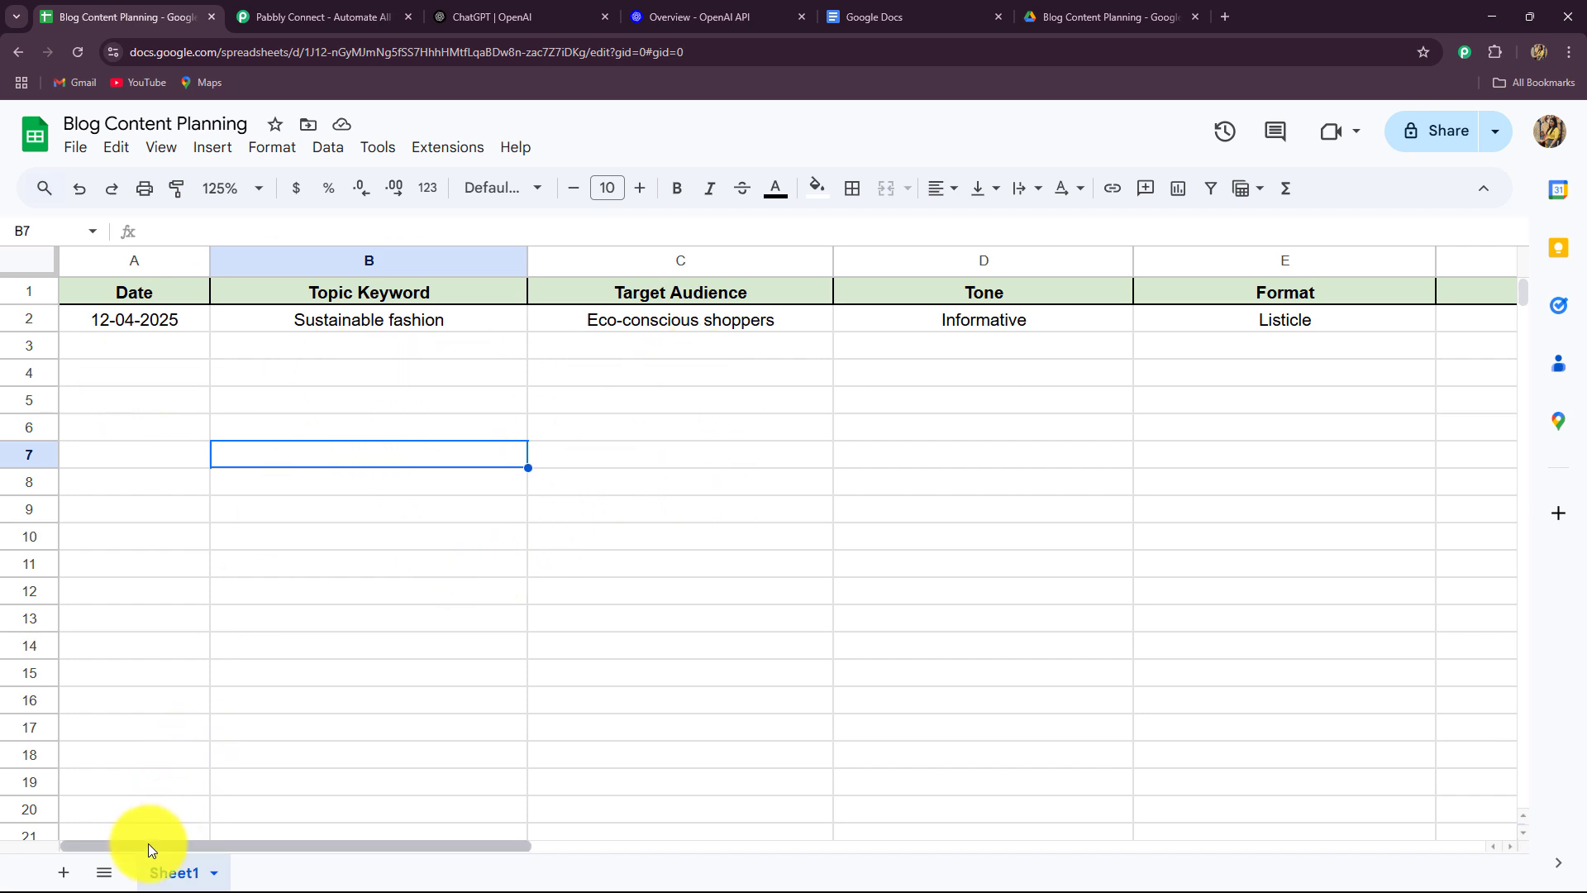
{"action": "left_click_drag", "start_coordinate": [148, 843], "coordinate": [177, 752]}
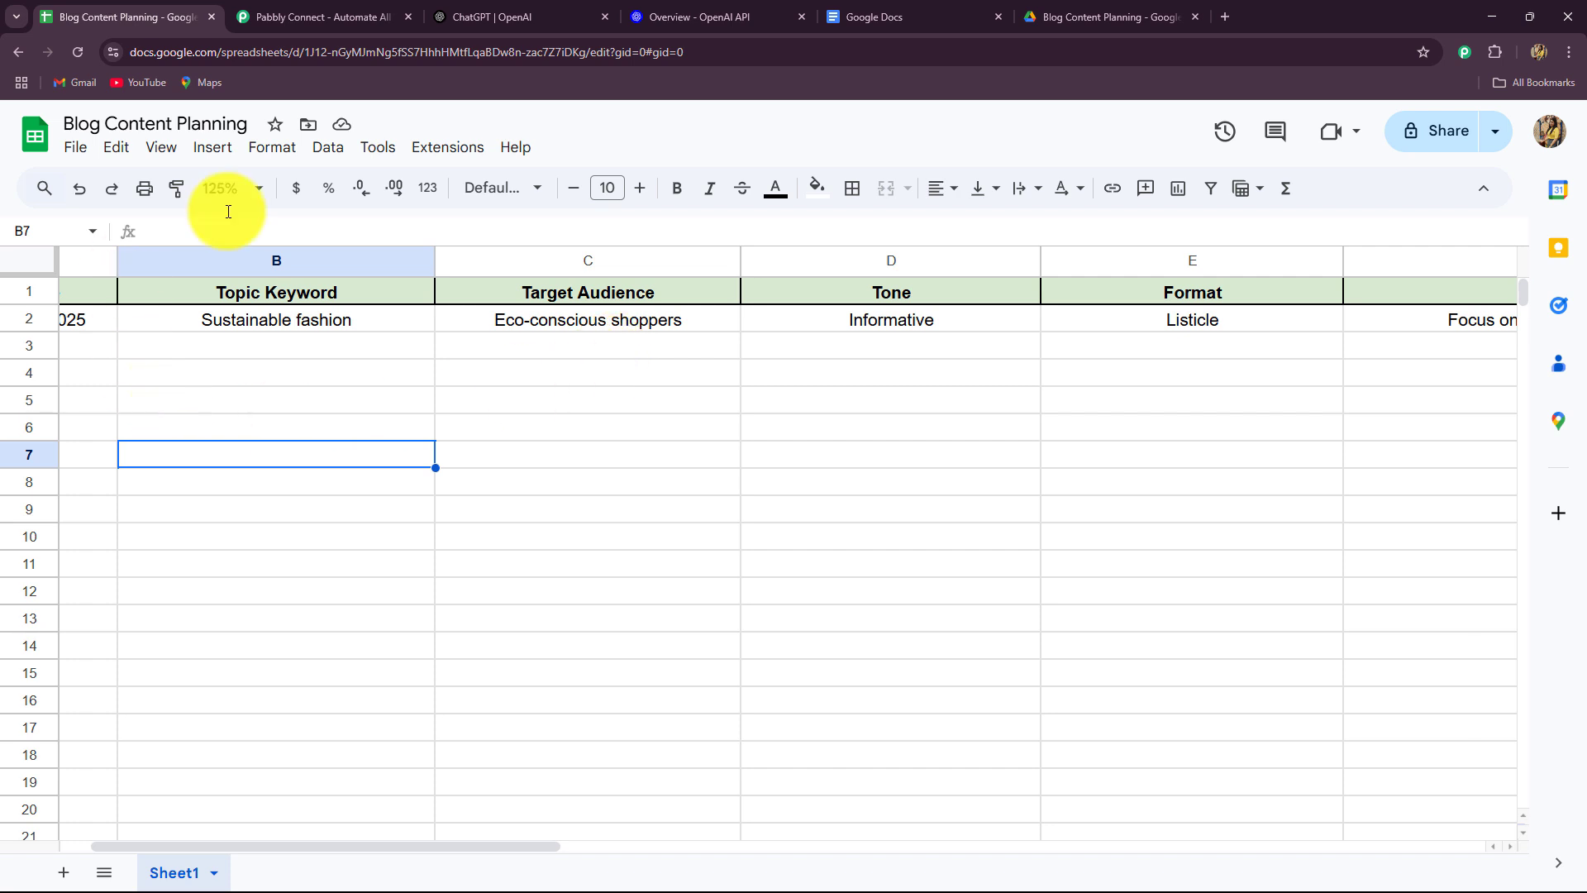
{"action": "mouse_move", "coordinate": [488, 22]}
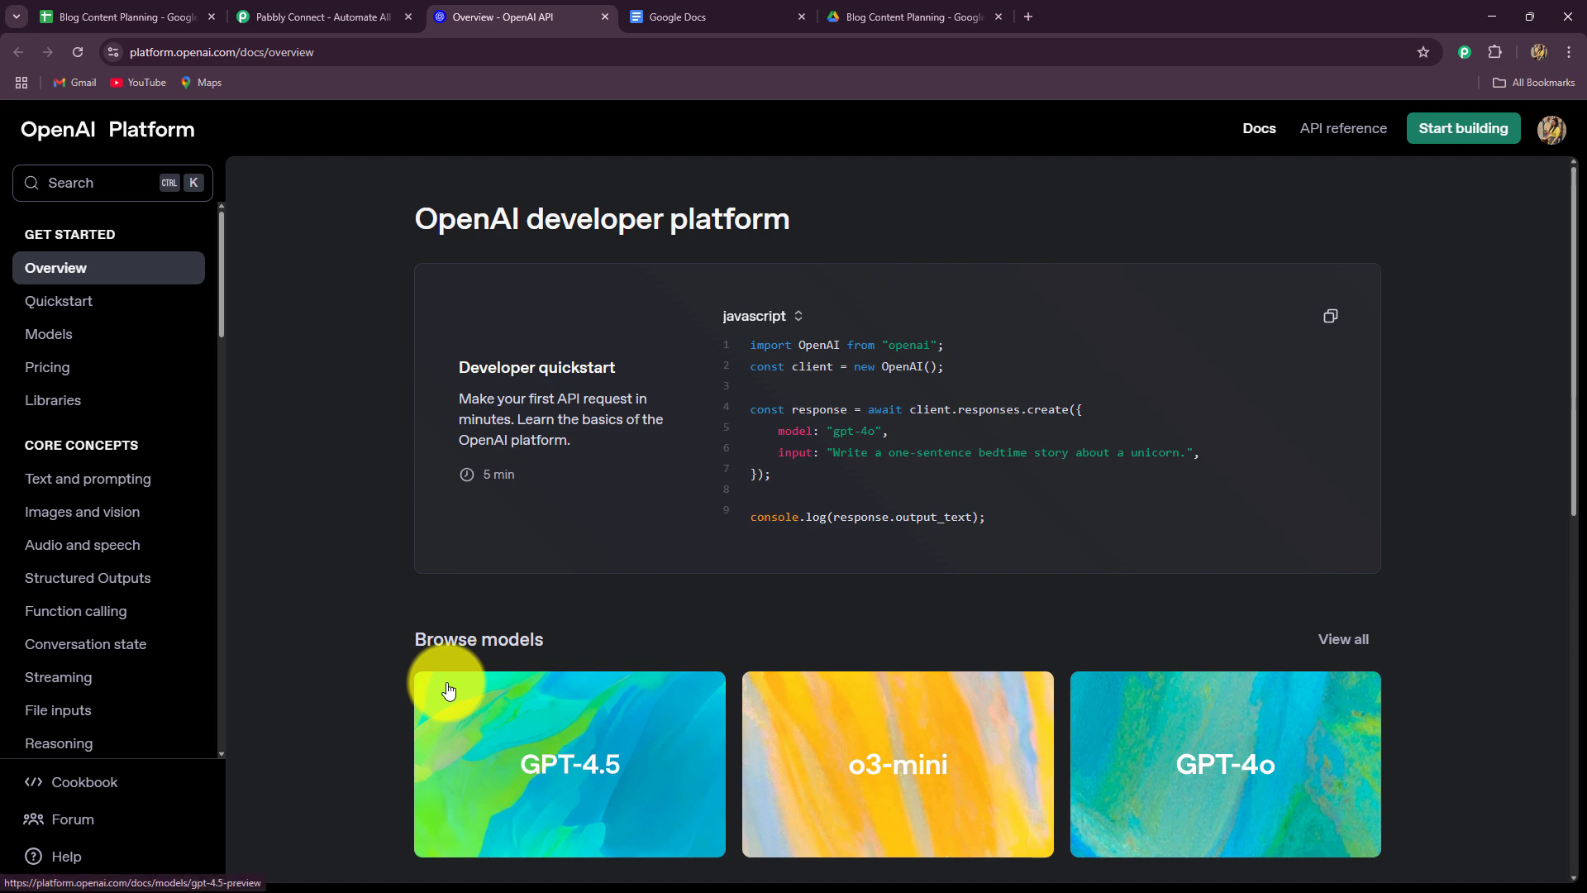
Browse the Recent documents list in Google Docs, then show the empty Blog Content Planning Drive folder.
{"action": "left_click", "coordinate": [694, 18]}
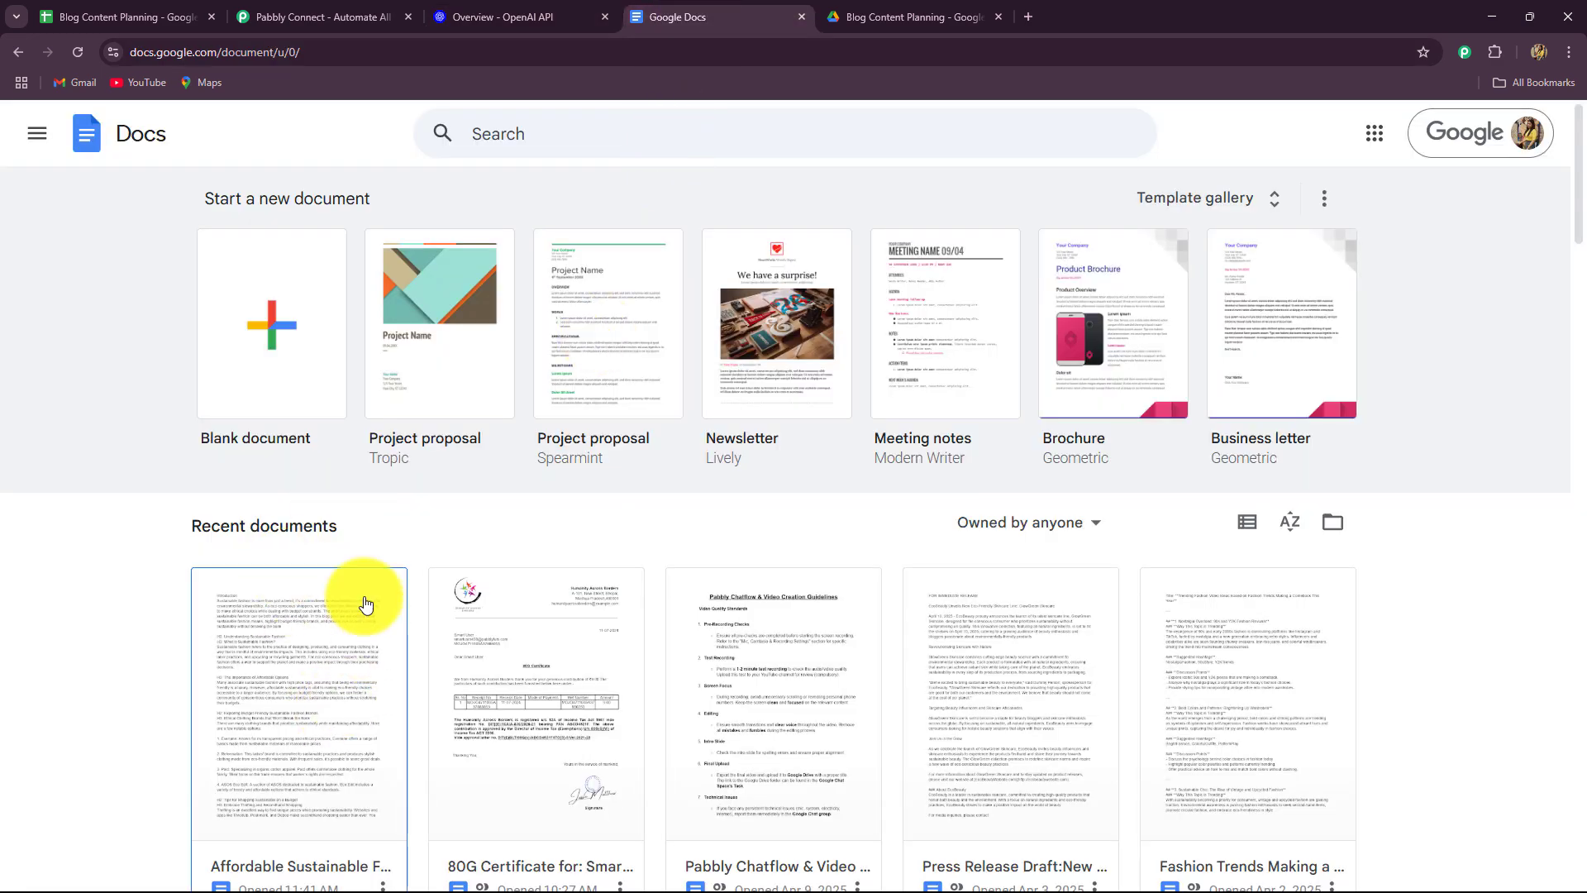
{"action": "scroll", "coordinate": [221, 612], "scroll_direction": "down", "scroll_amount": 4}
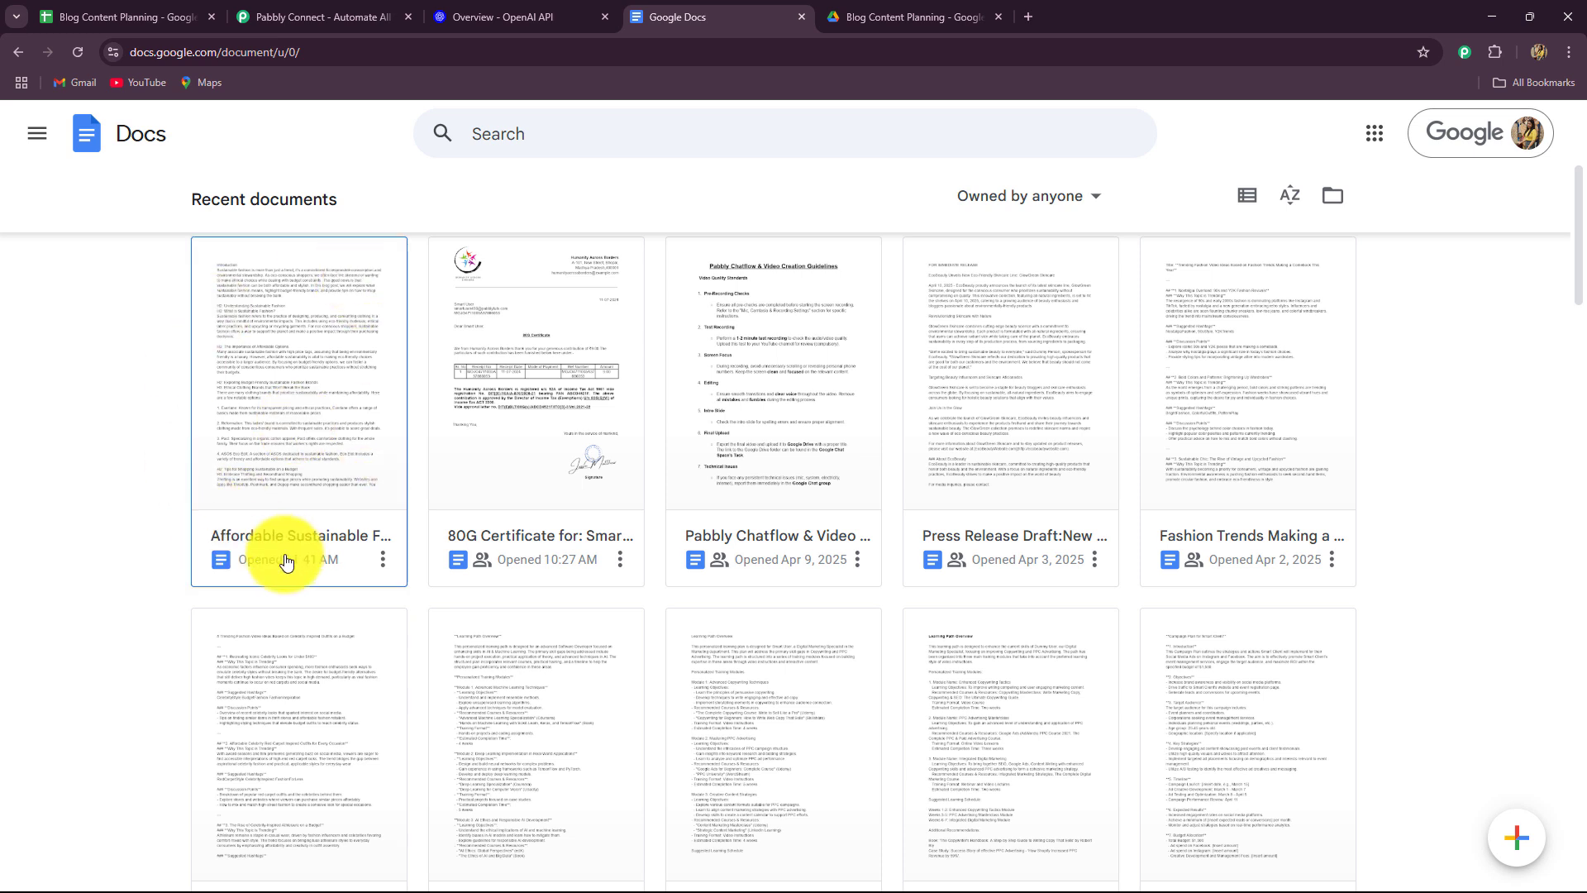
{"action": "left_click", "coordinate": [911, 20]}
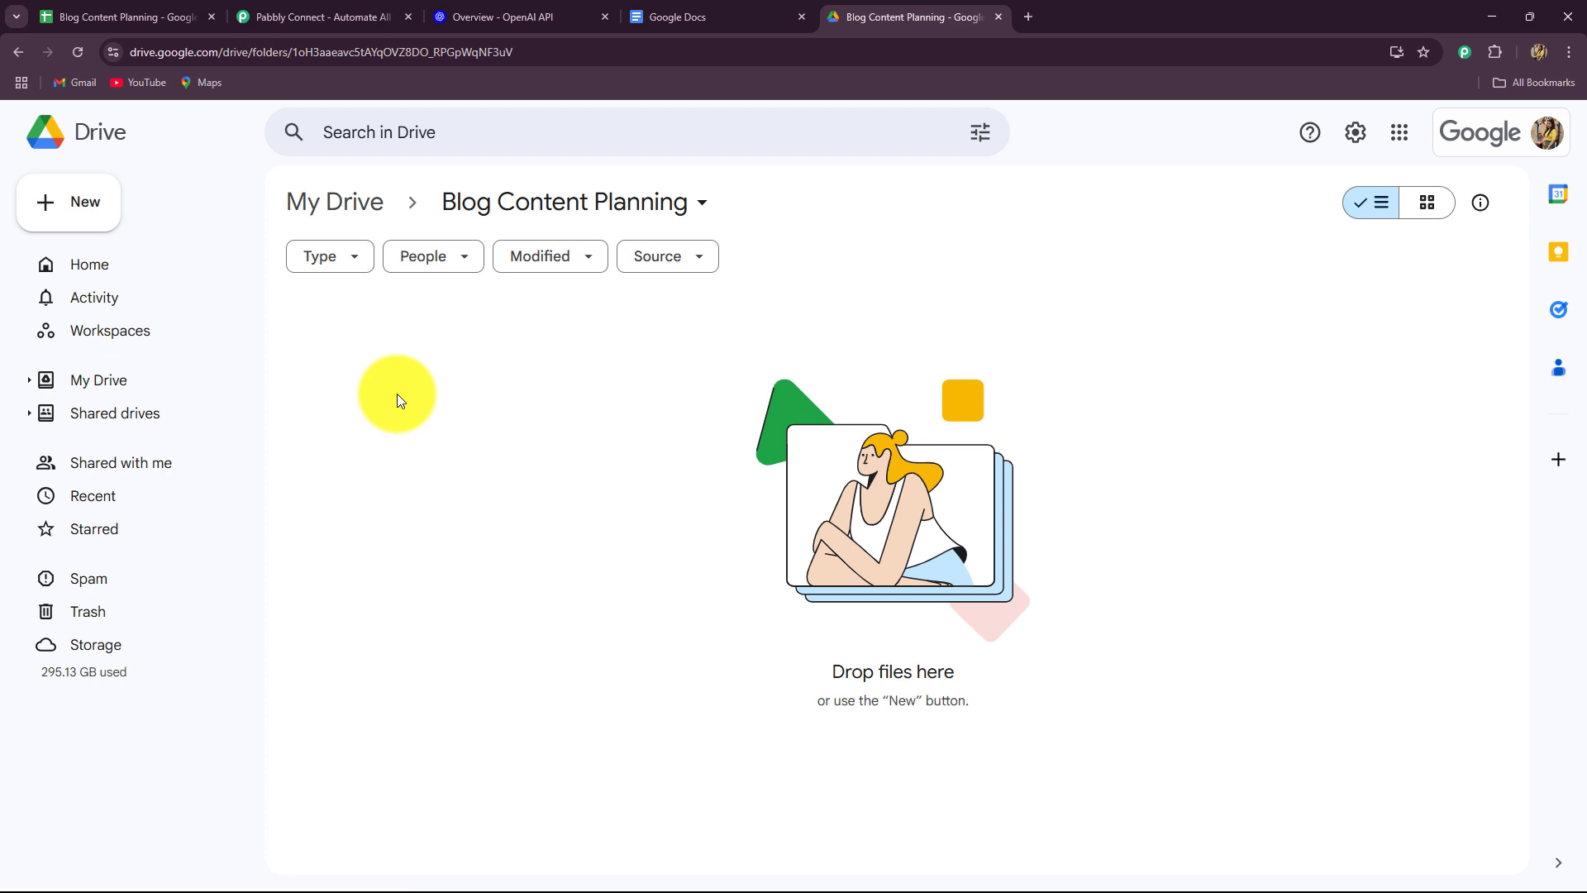
Dismiss the Pabbly Connect offer popup and cycle through the Sheets, OpenAI, Docs and Drive tabs back to Pabbly.
{"action": "left_click", "coordinate": [332, 19]}
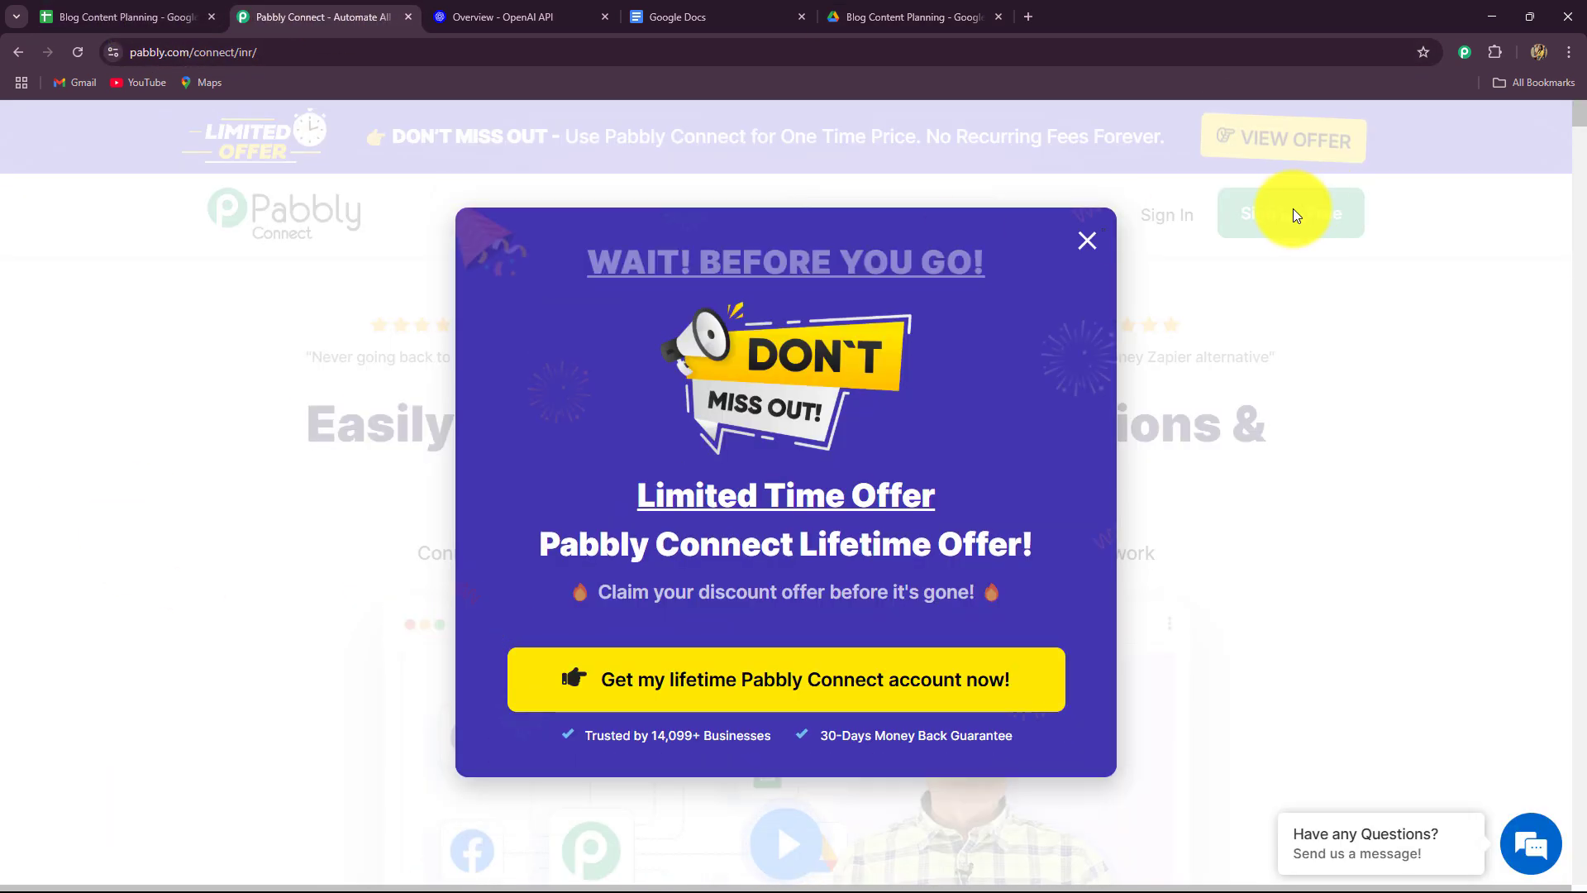
{"action": "left_click", "coordinate": [1085, 239]}
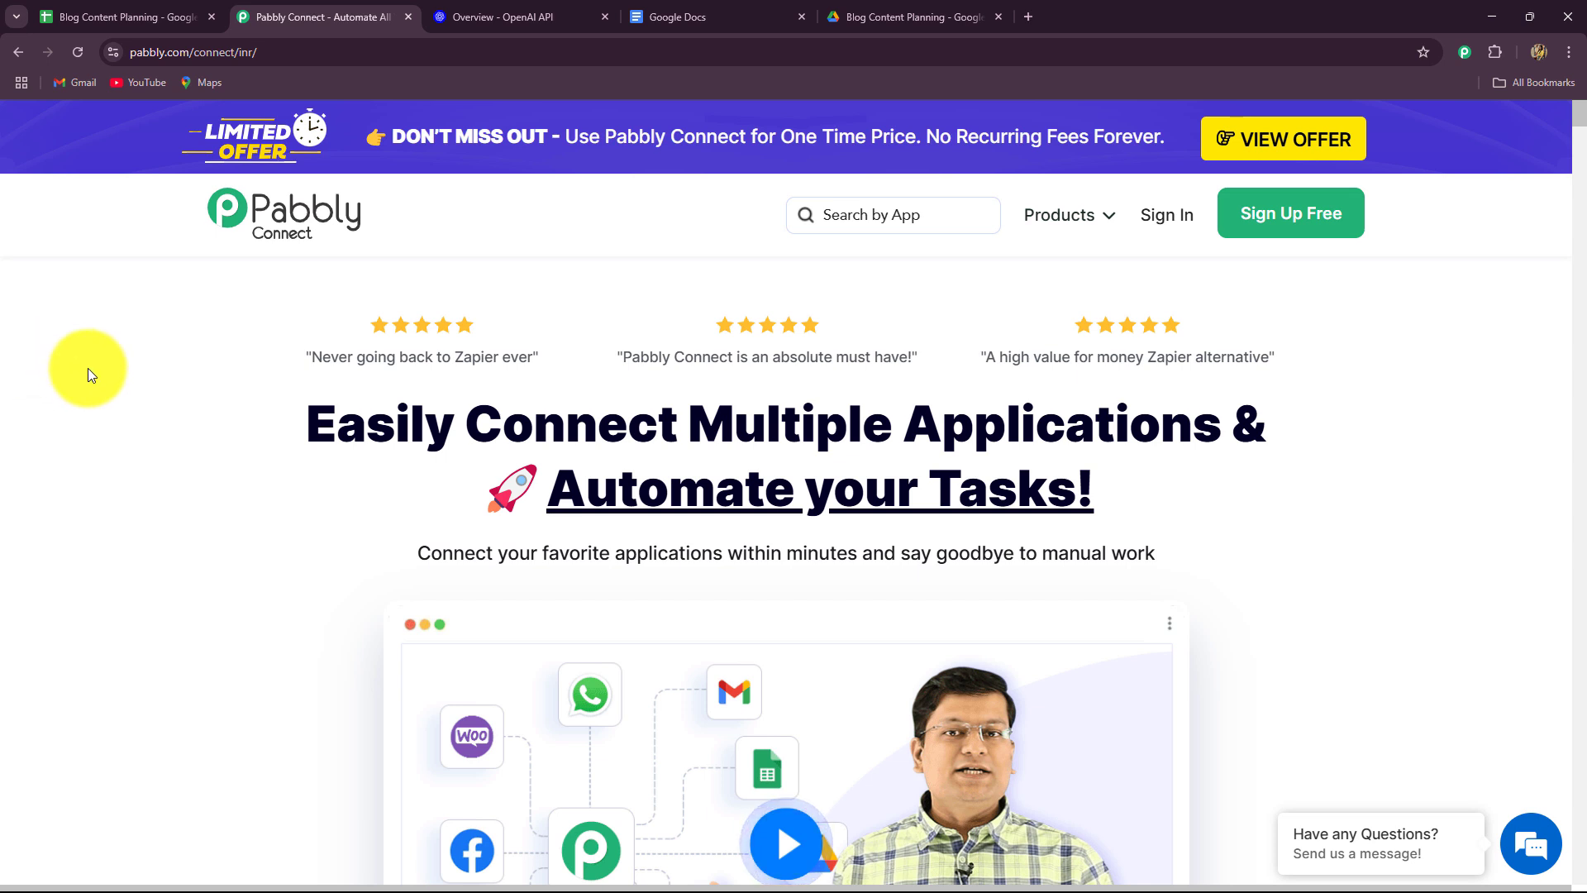
{"action": "left_click", "coordinate": [67, 12]}
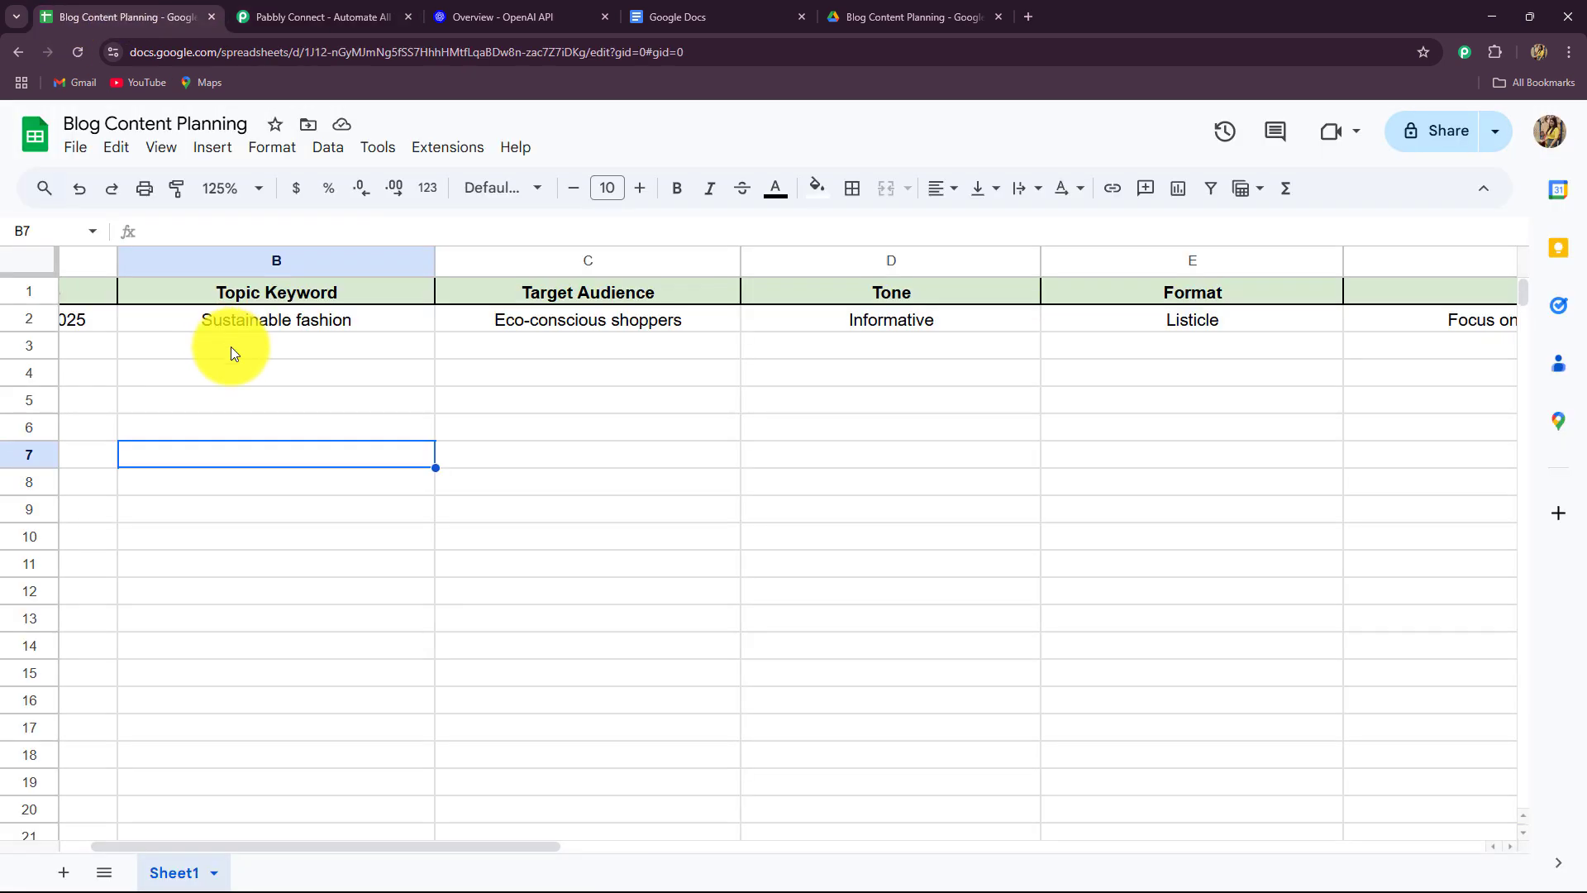
{"action": "left_click", "coordinate": [571, 15]}
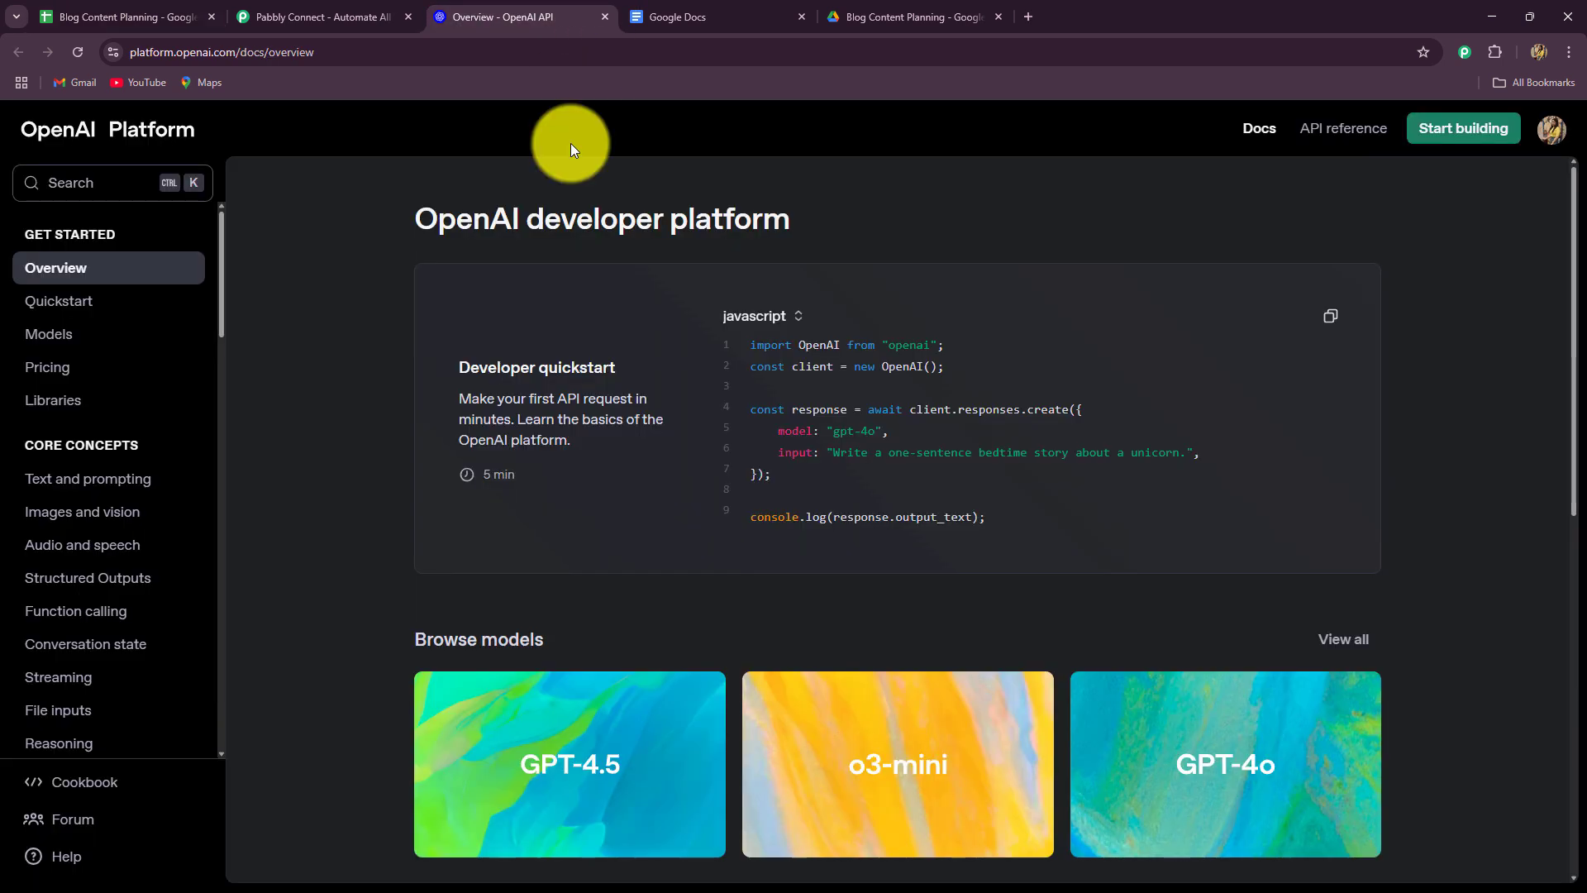
{"action": "left_click", "coordinate": [680, 14]}
{"action": "left_click", "coordinate": [942, 15]}
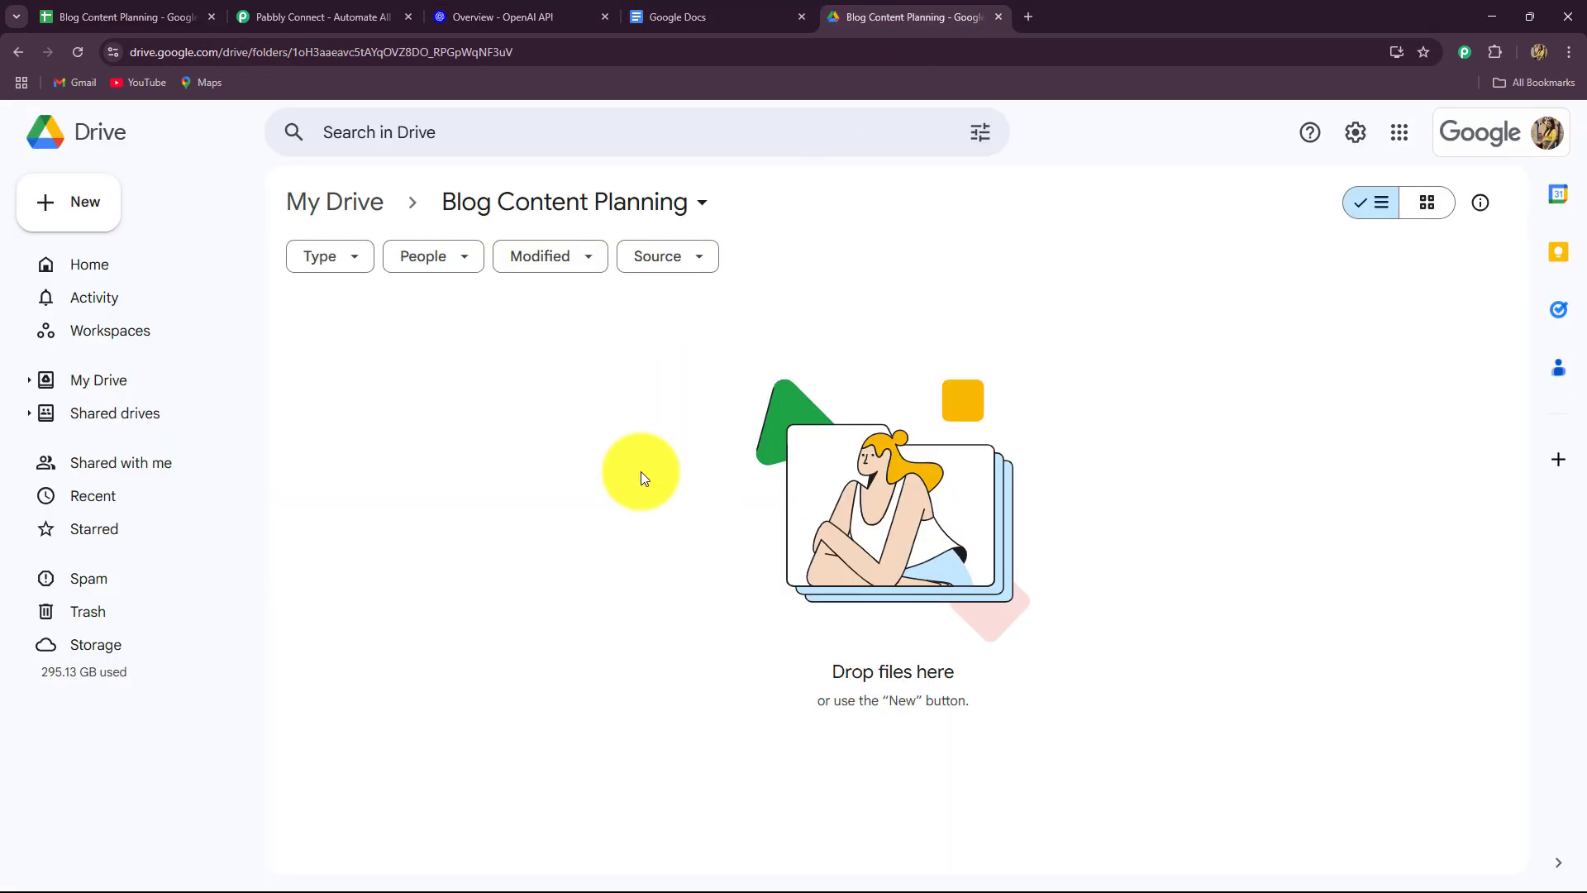
{"action": "left_click", "coordinate": [368, 15]}
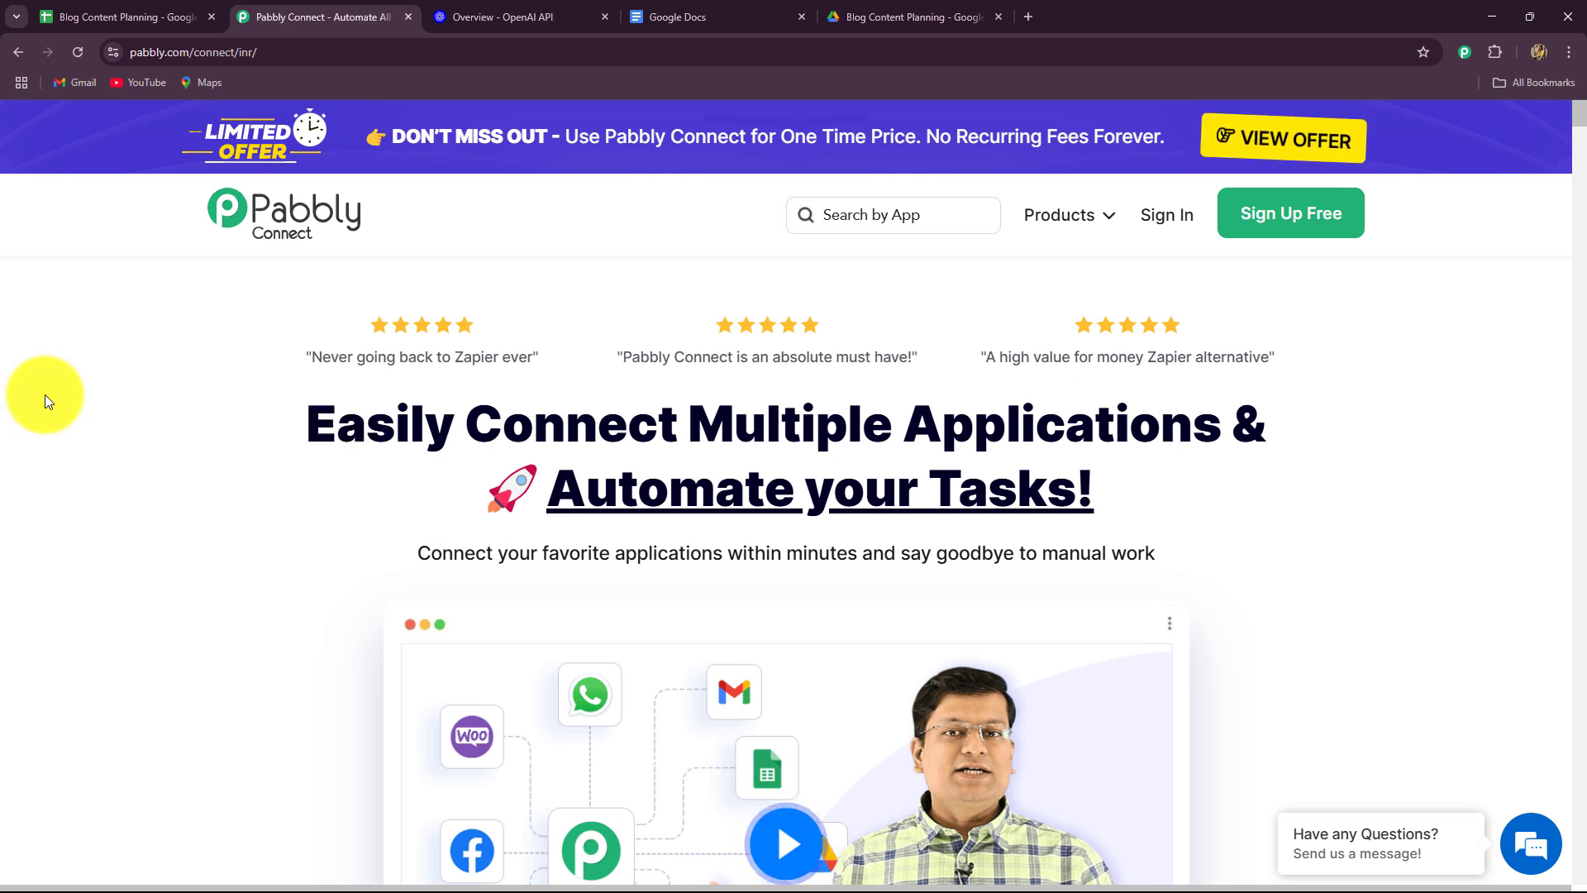
{"action": "left_click", "coordinate": [257, 49]}
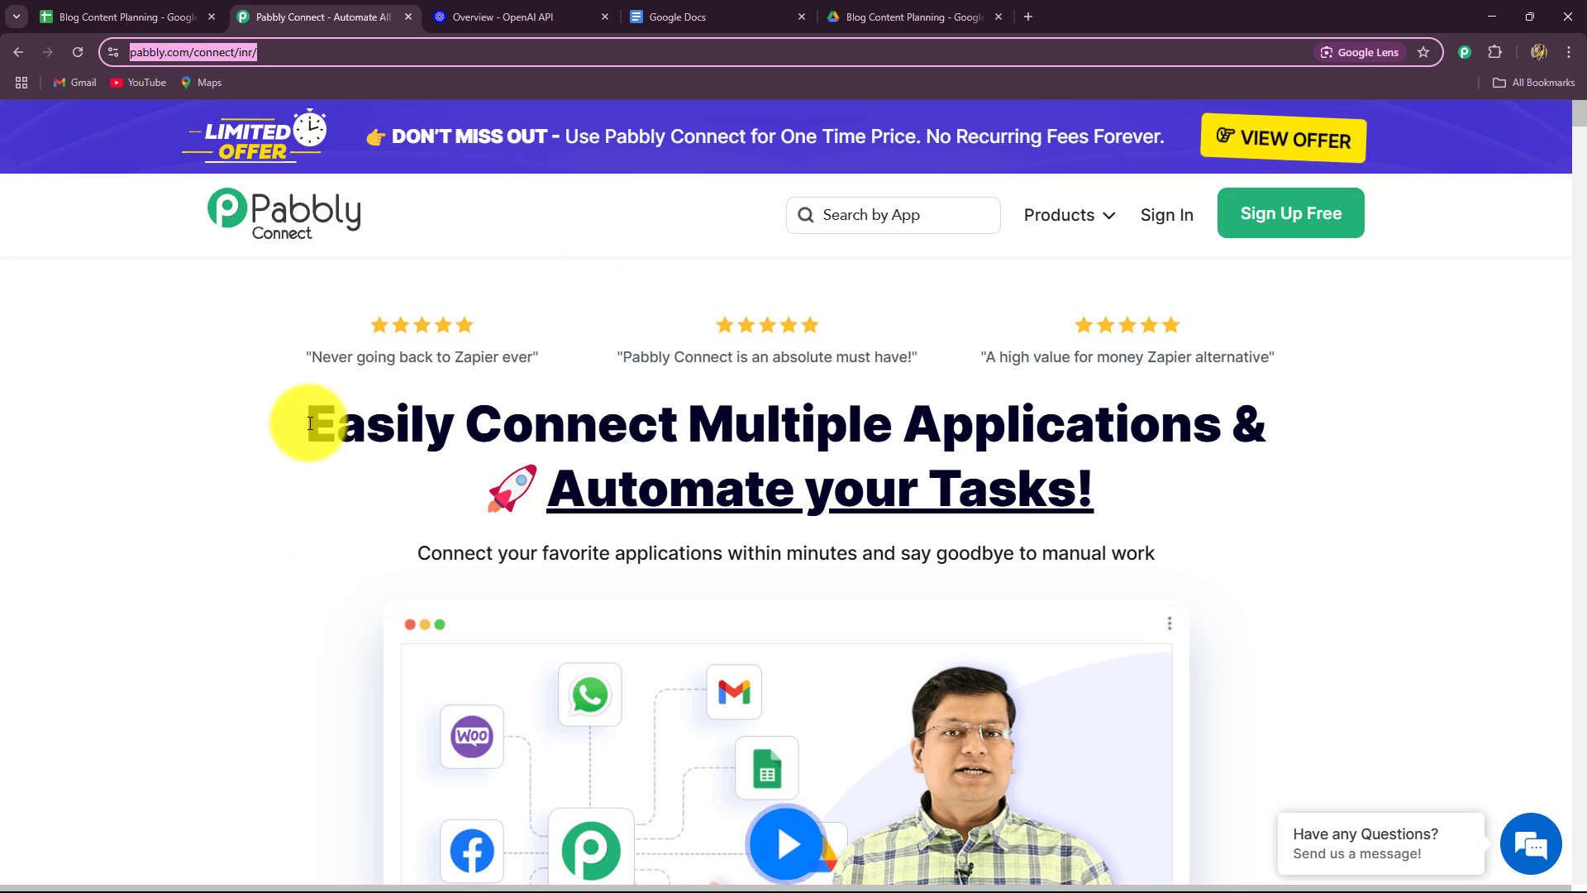
{"action": "left_click_drag", "start_coordinate": [324, 418], "coordinate": [1212, 478]}
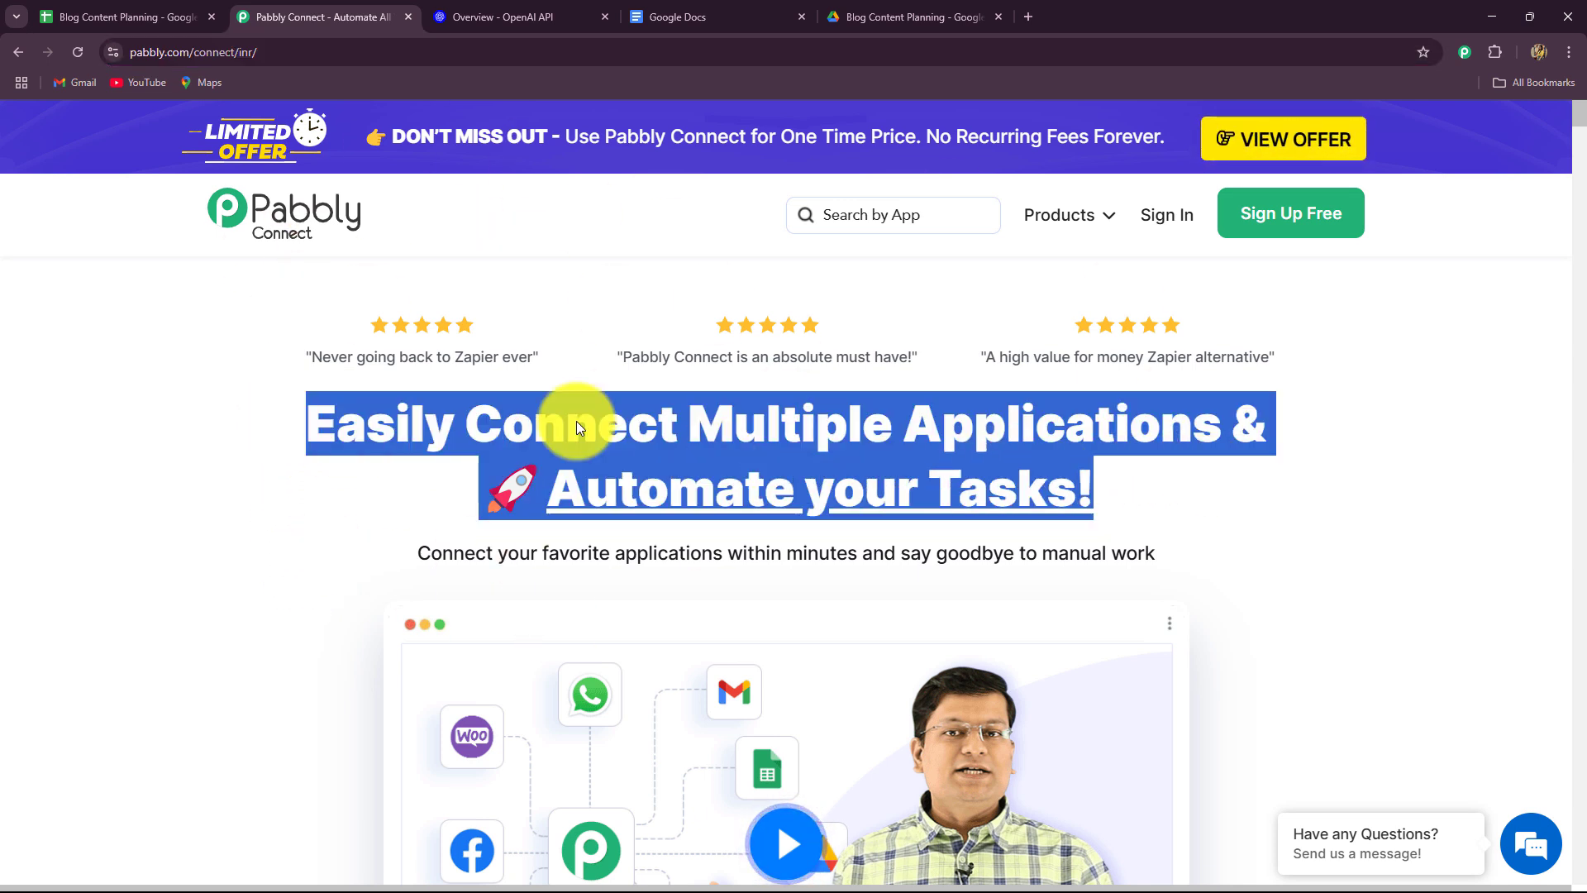
{"action": "scroll", "coordinate": [260, 450], "scroll_direction": "down", "scroll_amount": 8}
{"action": "scroll", "coordinate": [261, 450], "scroll_direction": "down", "scroll_amount": 6}
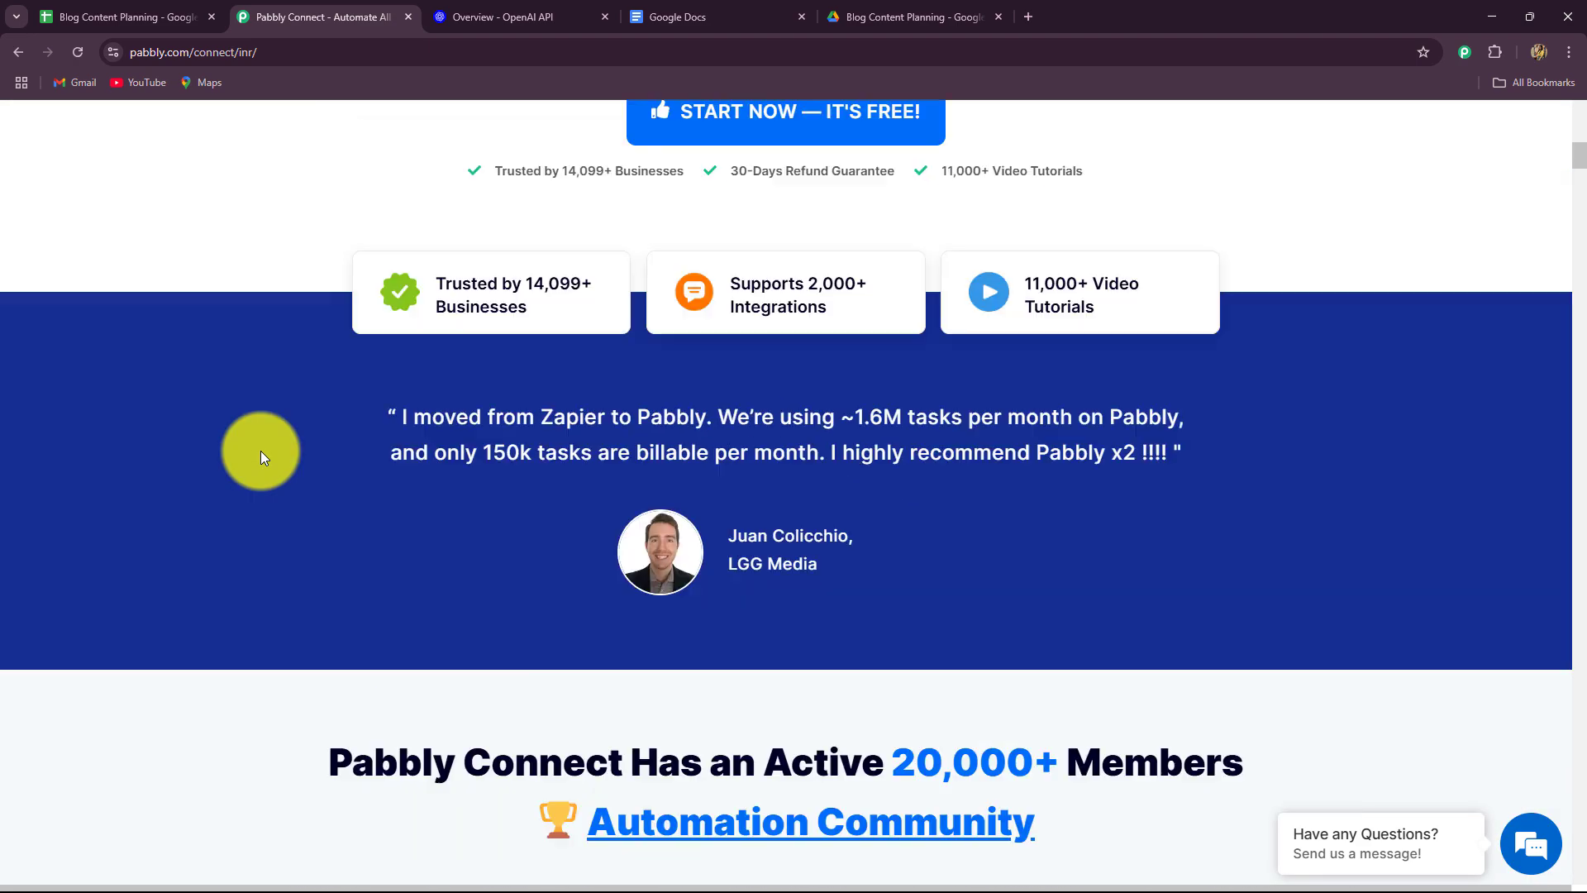
{"action": "scroll", "coordinate": [260, 450], "scroll_direction": "up", "scroll_amount": 17}
{"action": "left_click", "coordinate": [209, 319]}
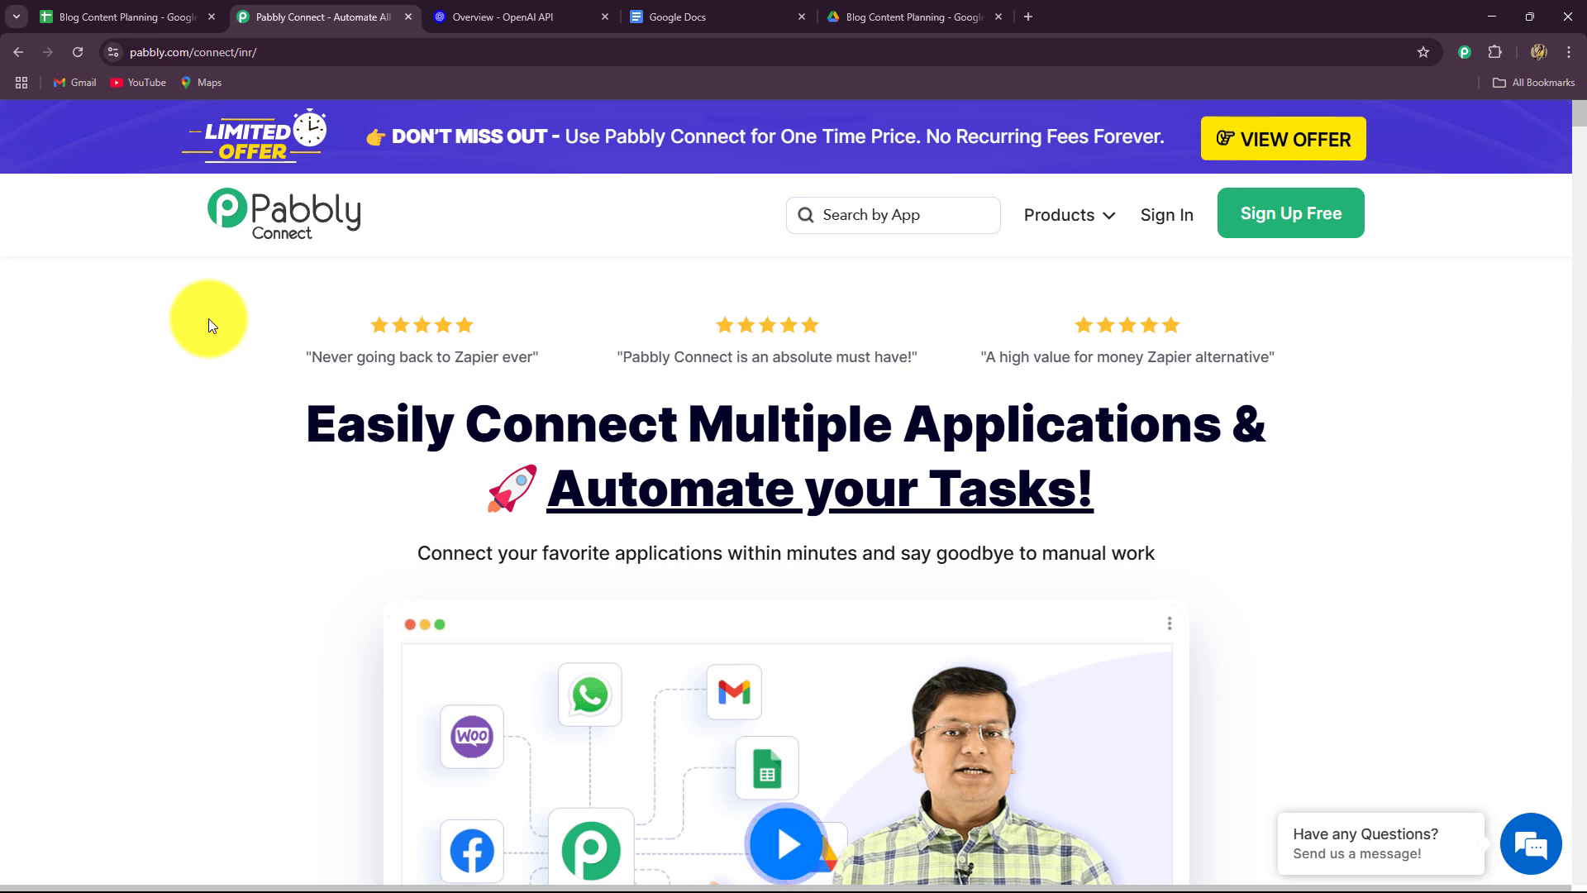
Sign in to Pabbly and launch Pabbly Connect with Access Now on the All Pabbly Apps page.
{"action": "left_click", "coordinate": [1163, 216]}
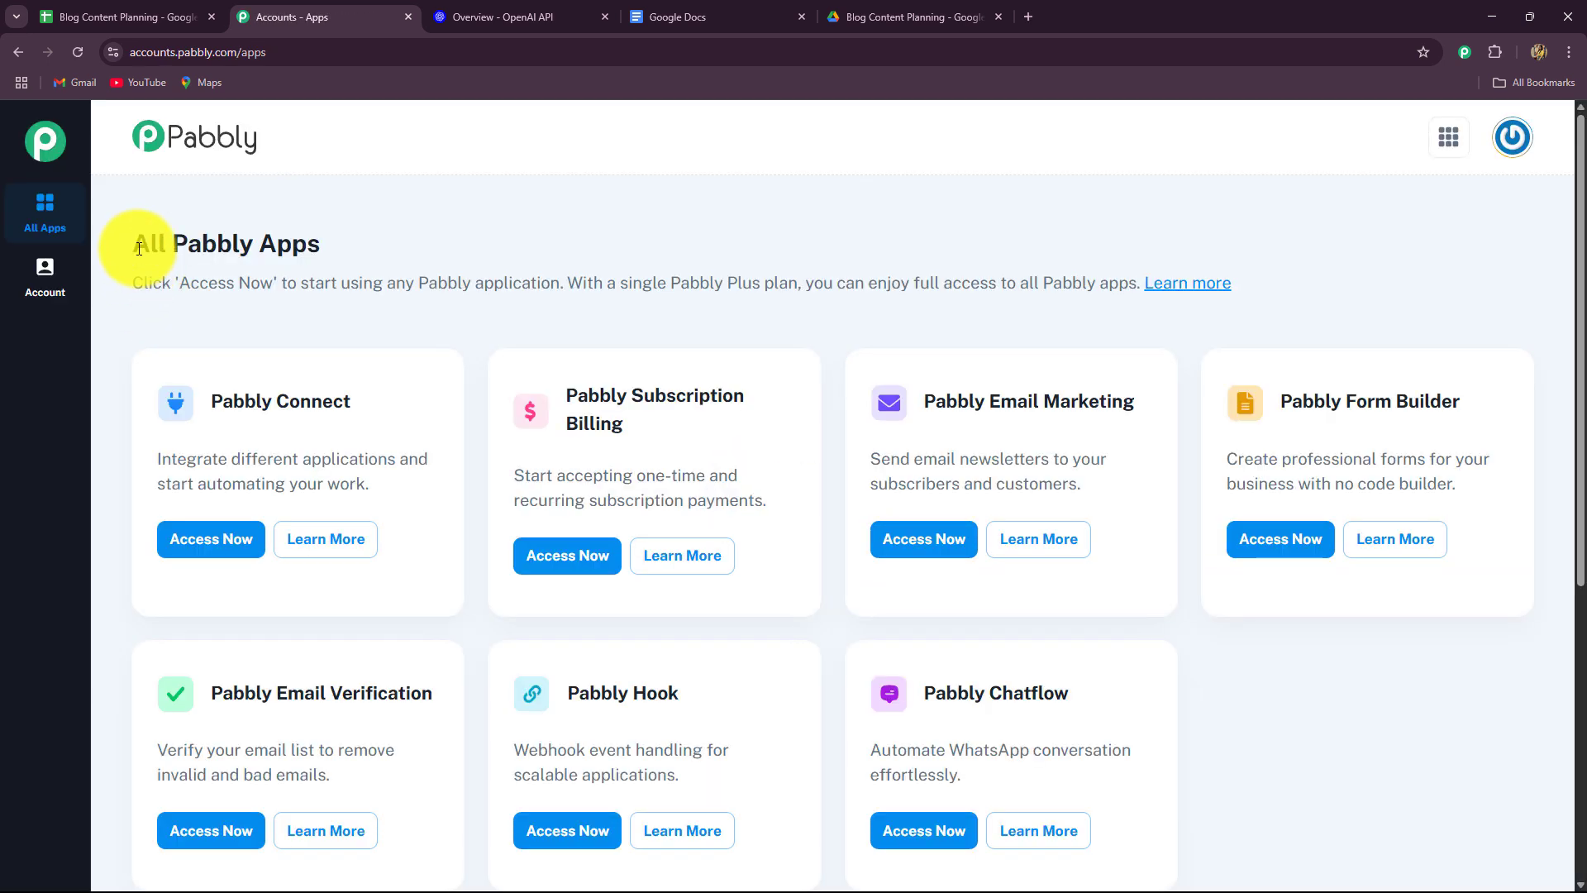
{"action": "left_click_drag", "start_coordinate": [134, 242], "coordinate": [357, 246]}
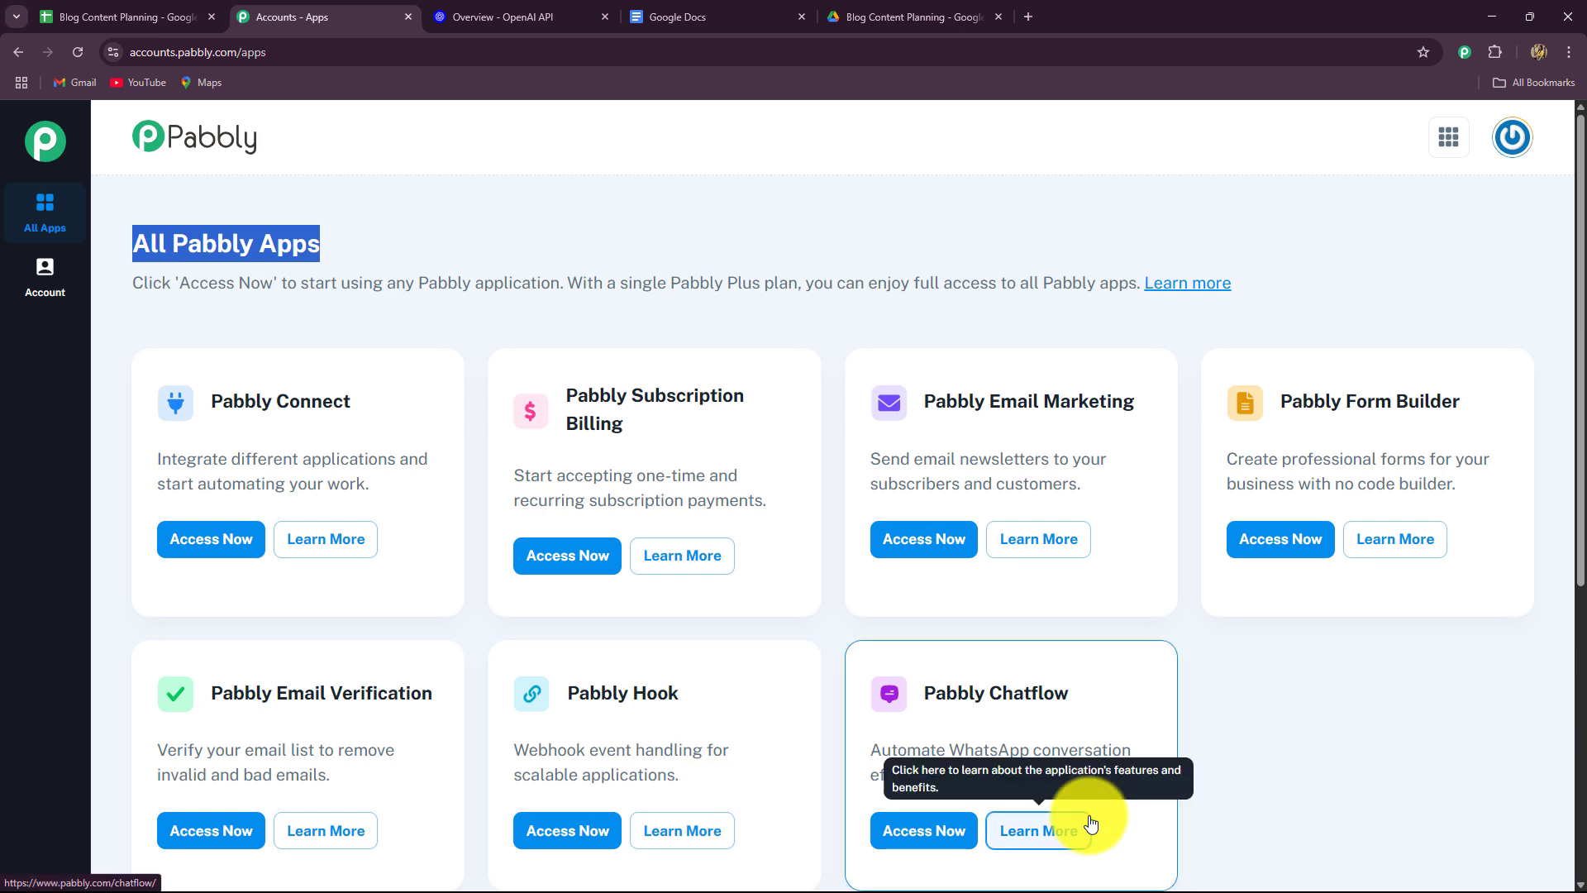
{"action": "left_click_drag", "start_coordinate": [222, 402], "coordinate": [420, 399]}
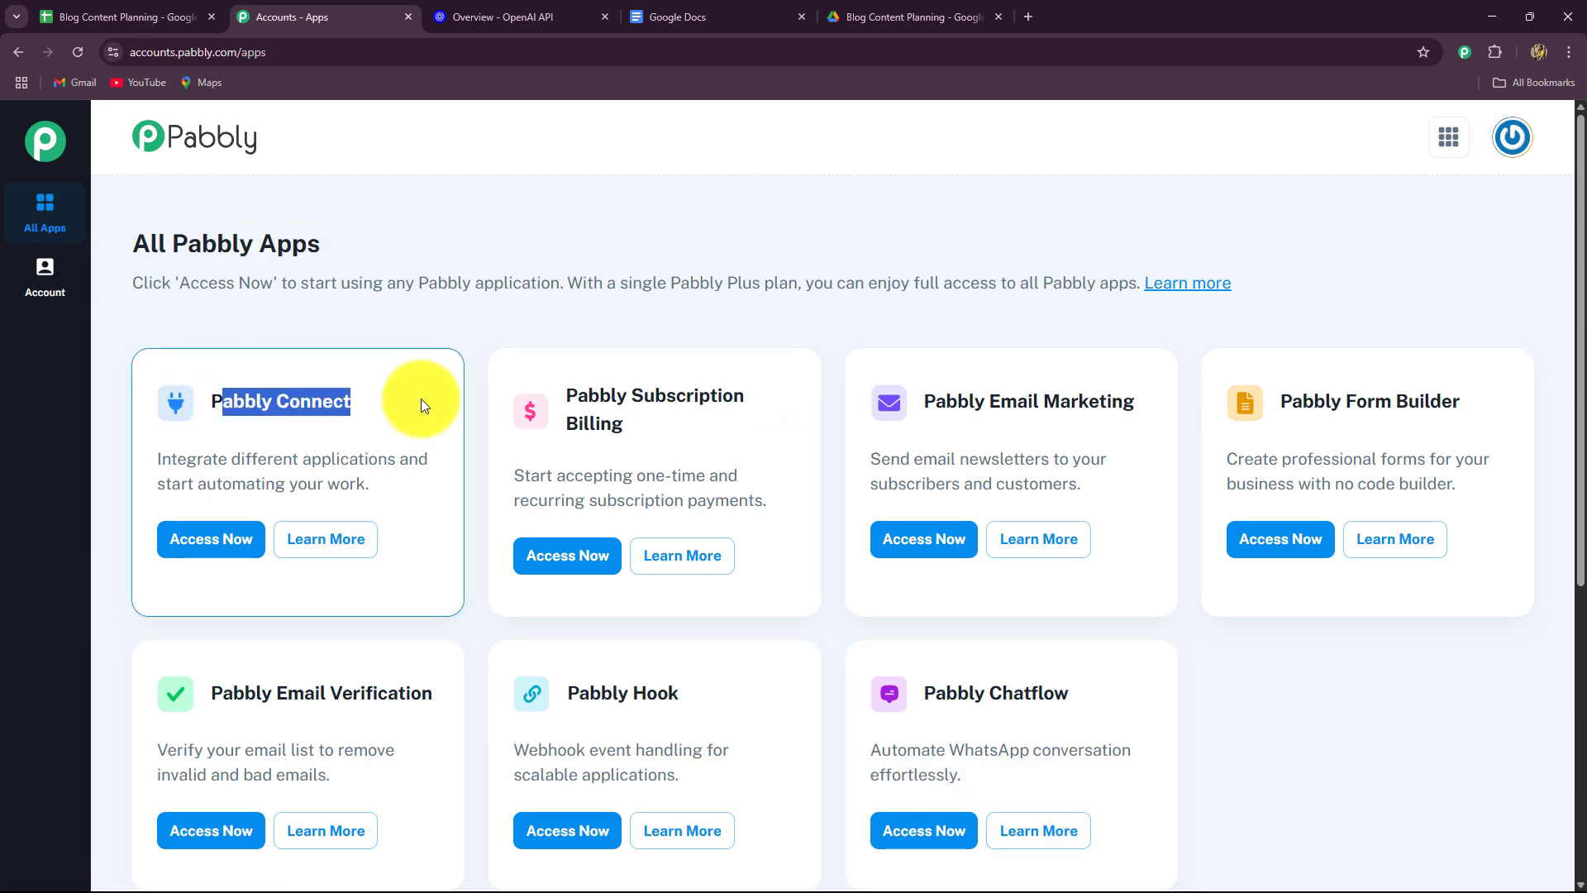
{"action": "left_click", "coordinate": [236, 548]}
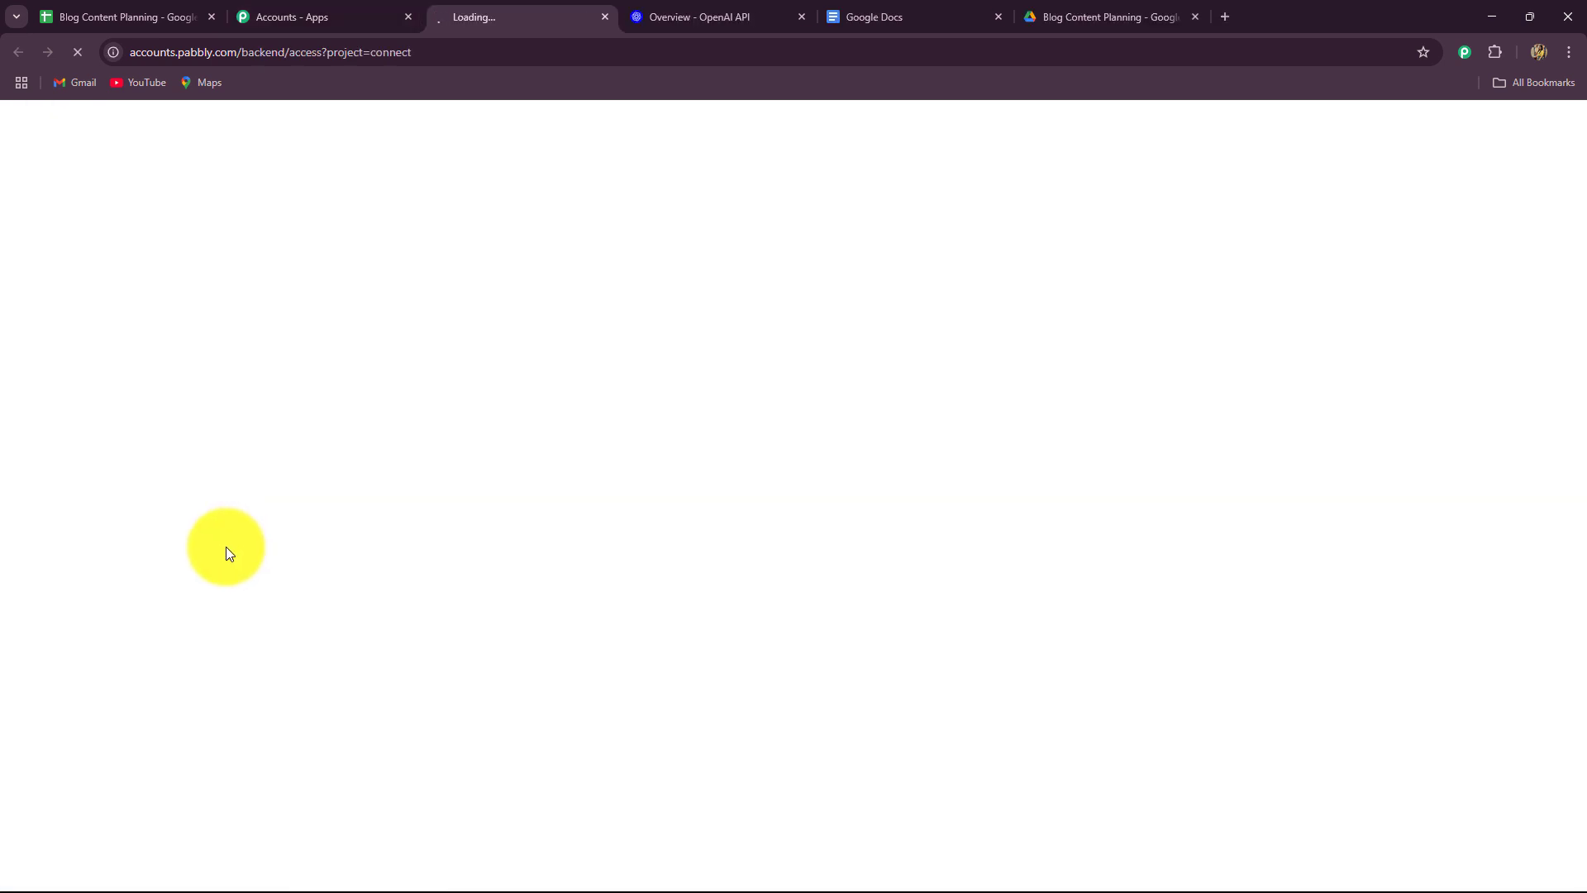
{"action": "scroll", "coordinate": [446, 520], "scroll_direction": "down", "scroll_amount": 8}
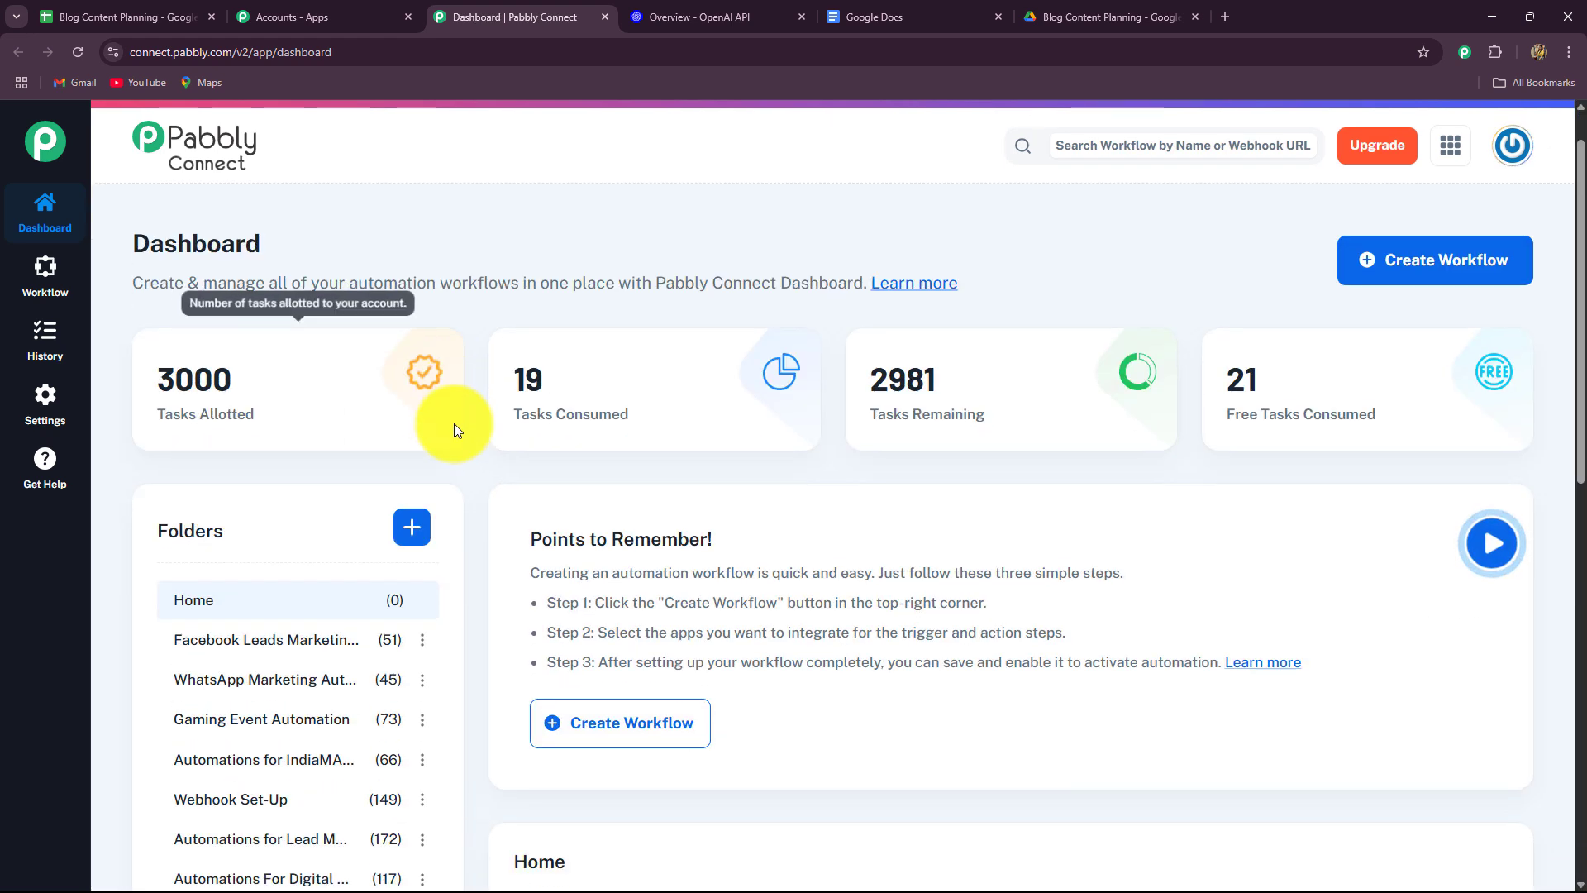
{"action": "scroll", "coordinate": [910, 587], "scroll_direction": "up", "scroll_amount": 6}
{"action": "scroll", "coordinate": [1138, 652], "scroll_direction": "up", "scroll_amount": 2}
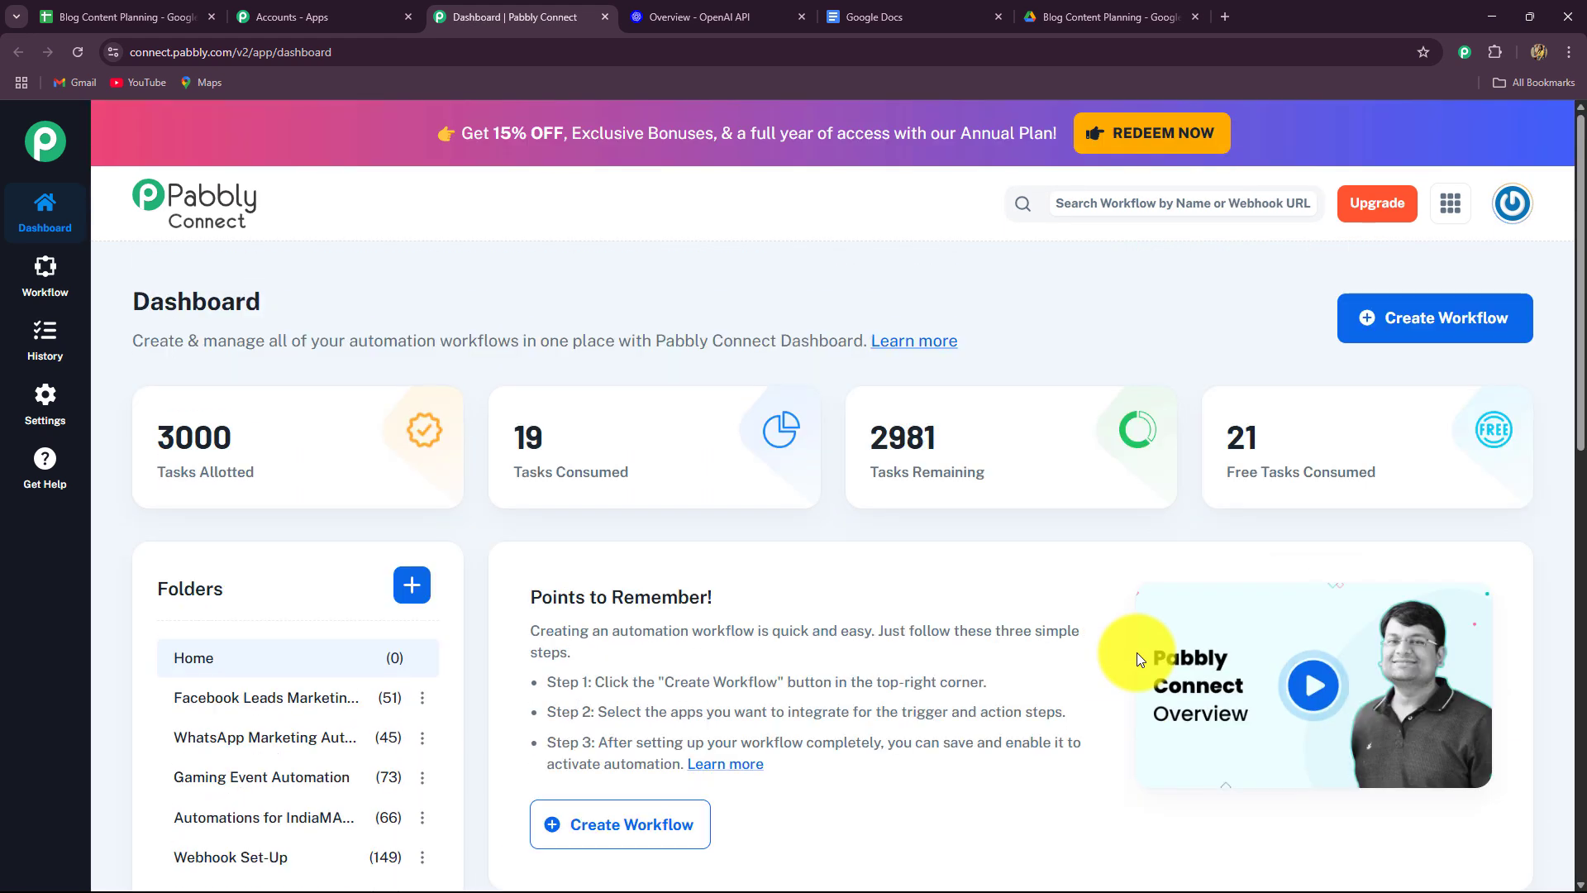
{"action": "scroll", "coordinate": [822, 539], "scroll_direction": "down", "scroll_amount": 6}
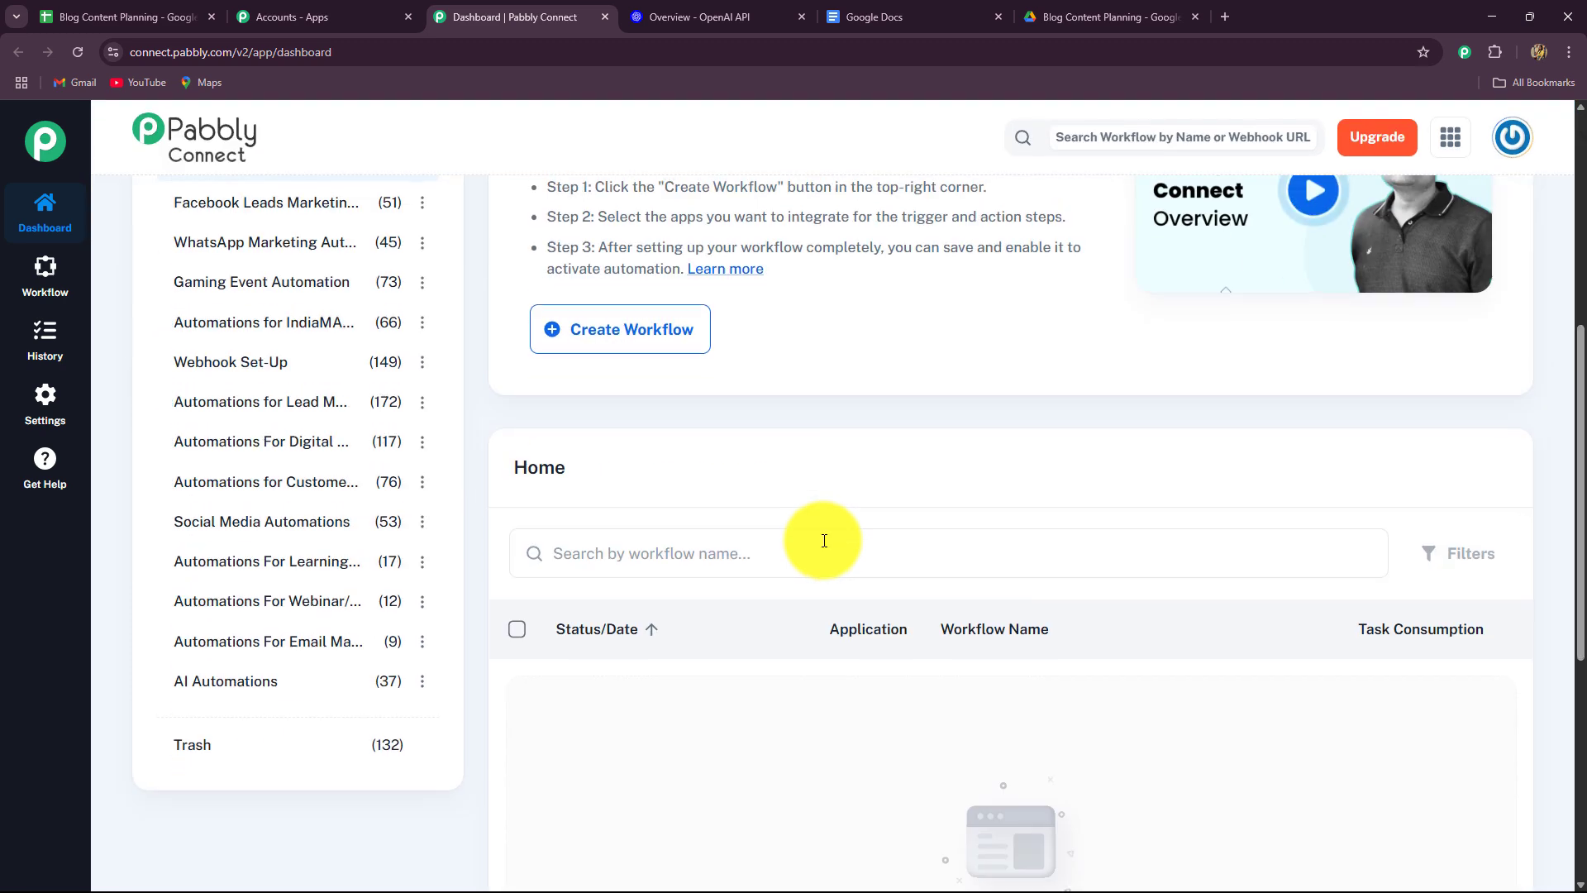
{"action": "scroll", "coordinate": [464, 365], "scroll_direction": "up", "scroll_amount": 2}
{"action": "scroll", "coordinate": [839, 691], "scroll_direction": "down", "scroll_amount": 4}
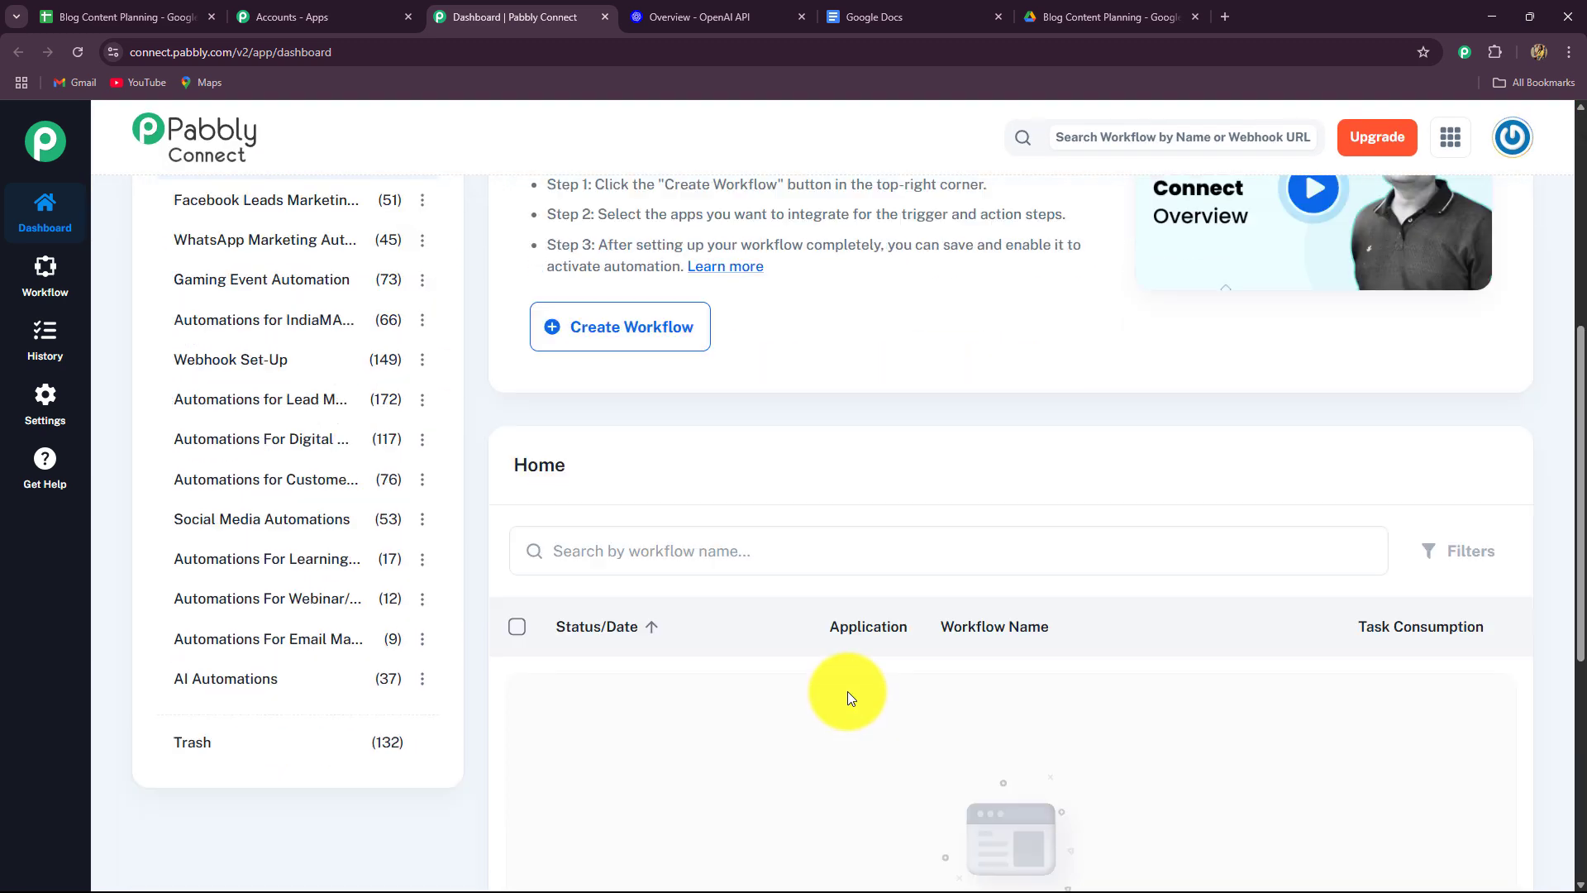
{"action": "scroll", "coordinate": [819, 666], "scroll_direction": "up", "scroll_amount": 4}
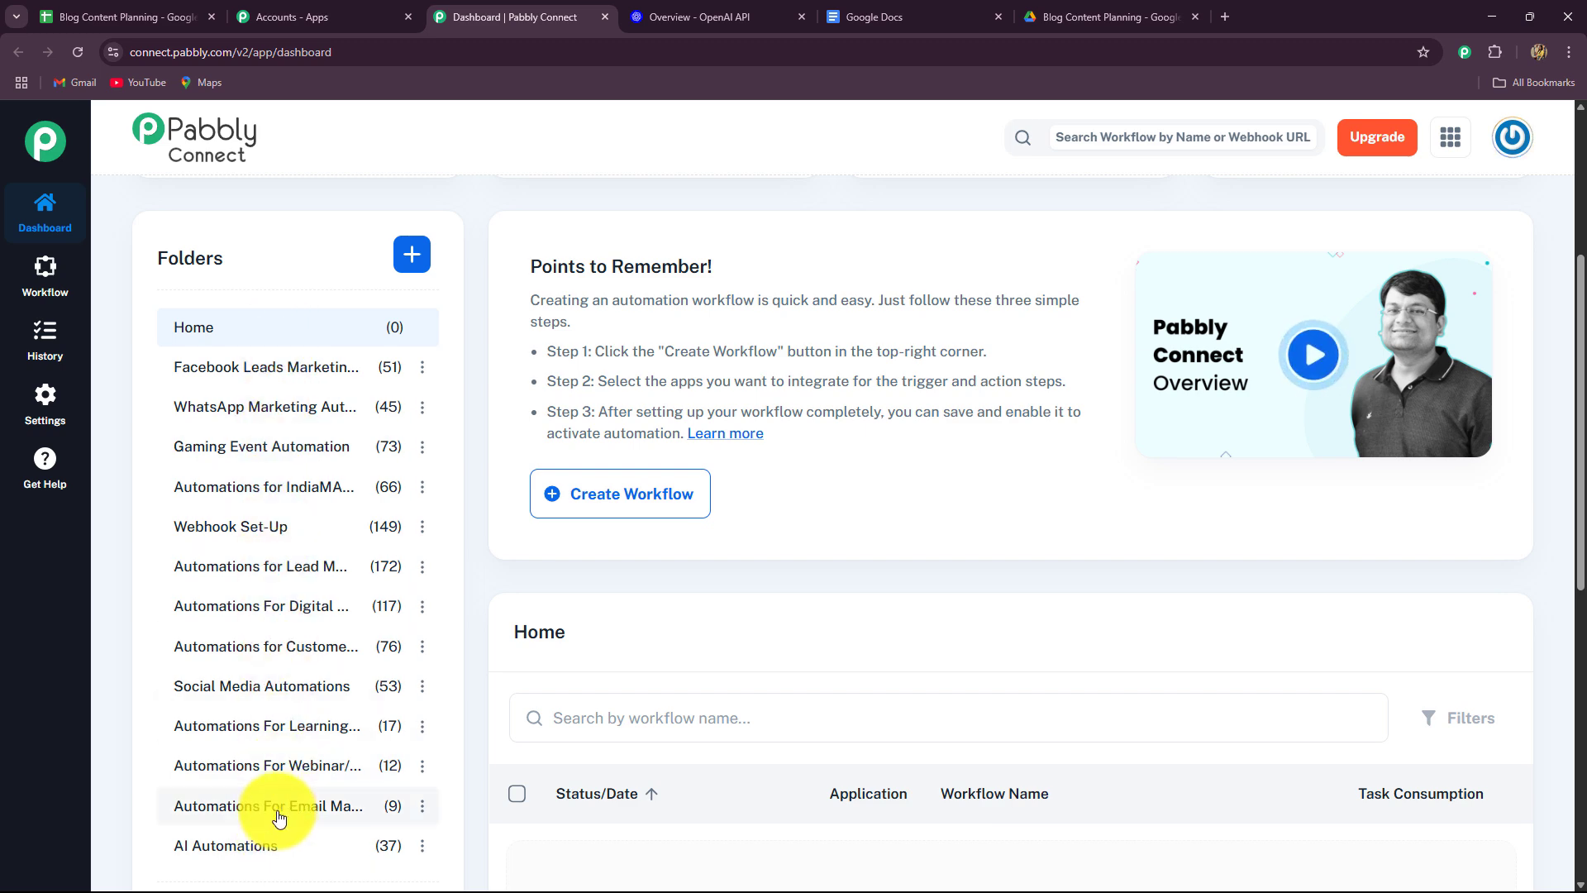
{"action": "scroll", "coordinate": [852, 671], "scroll_direction": "up", "scroll_amount": 4}
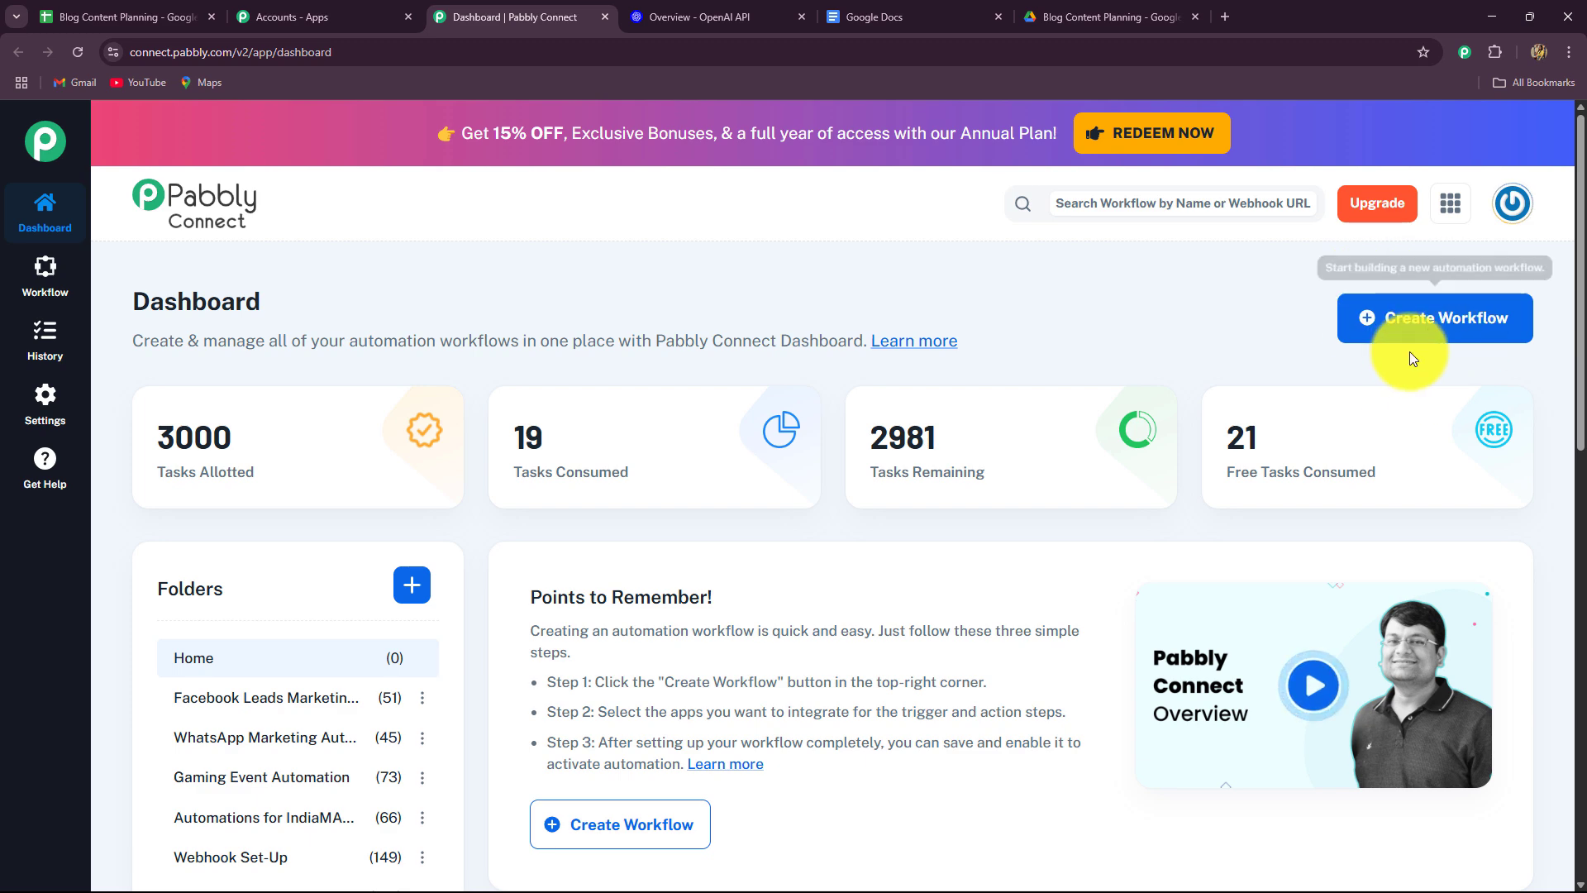
Start a new workflow and replace its default name with the pasted blog content planning title.
{"action": "left_click", "coordinate": [1449, 328]}
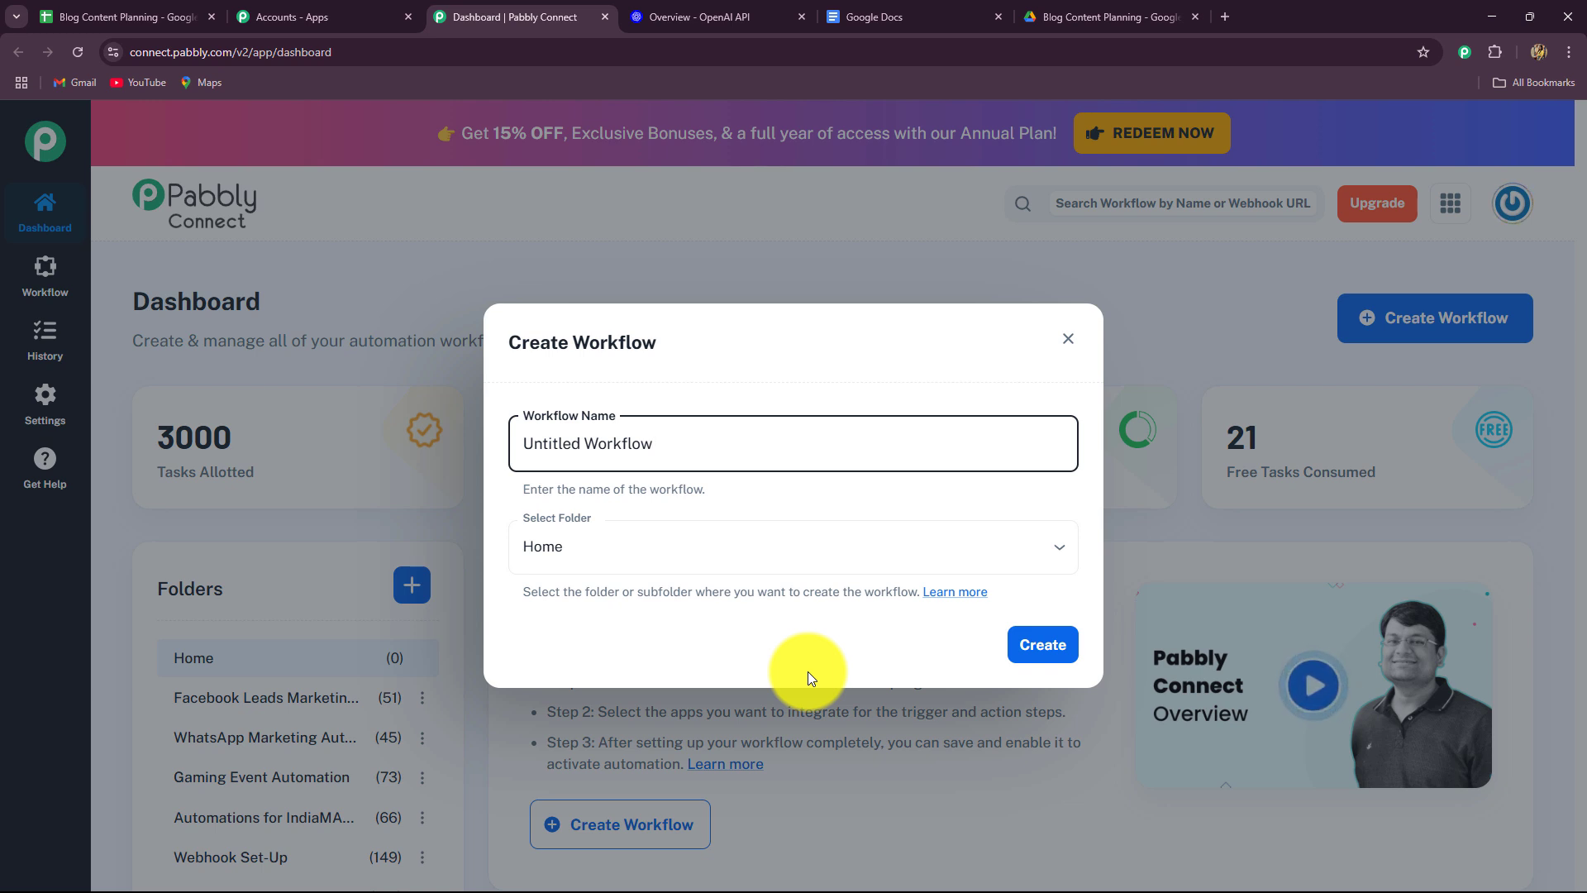
{"action": "triple_click", "coordinate": [702, 444]}
{"action": "key", "text": "BackSpace"}
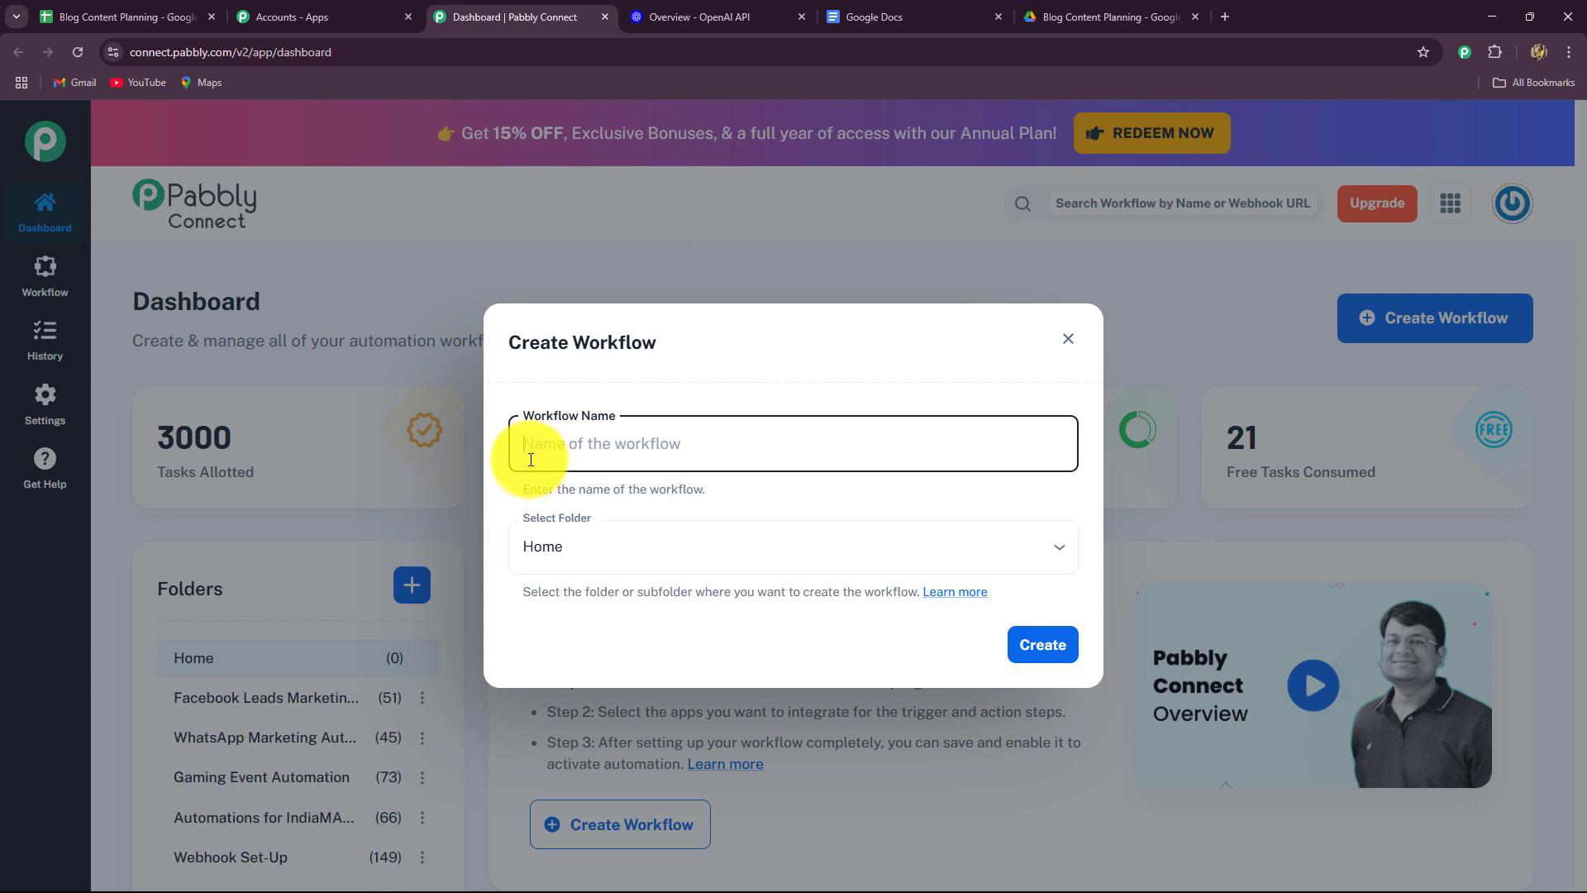
{"action": "key", "text": "ctrl+v"}
{"action": "left_click_drag", "start_coordinate": [526, 451], "coordinate": [1135, 453]}
{"action": "left_click", "coordinate": [1014, 496]}
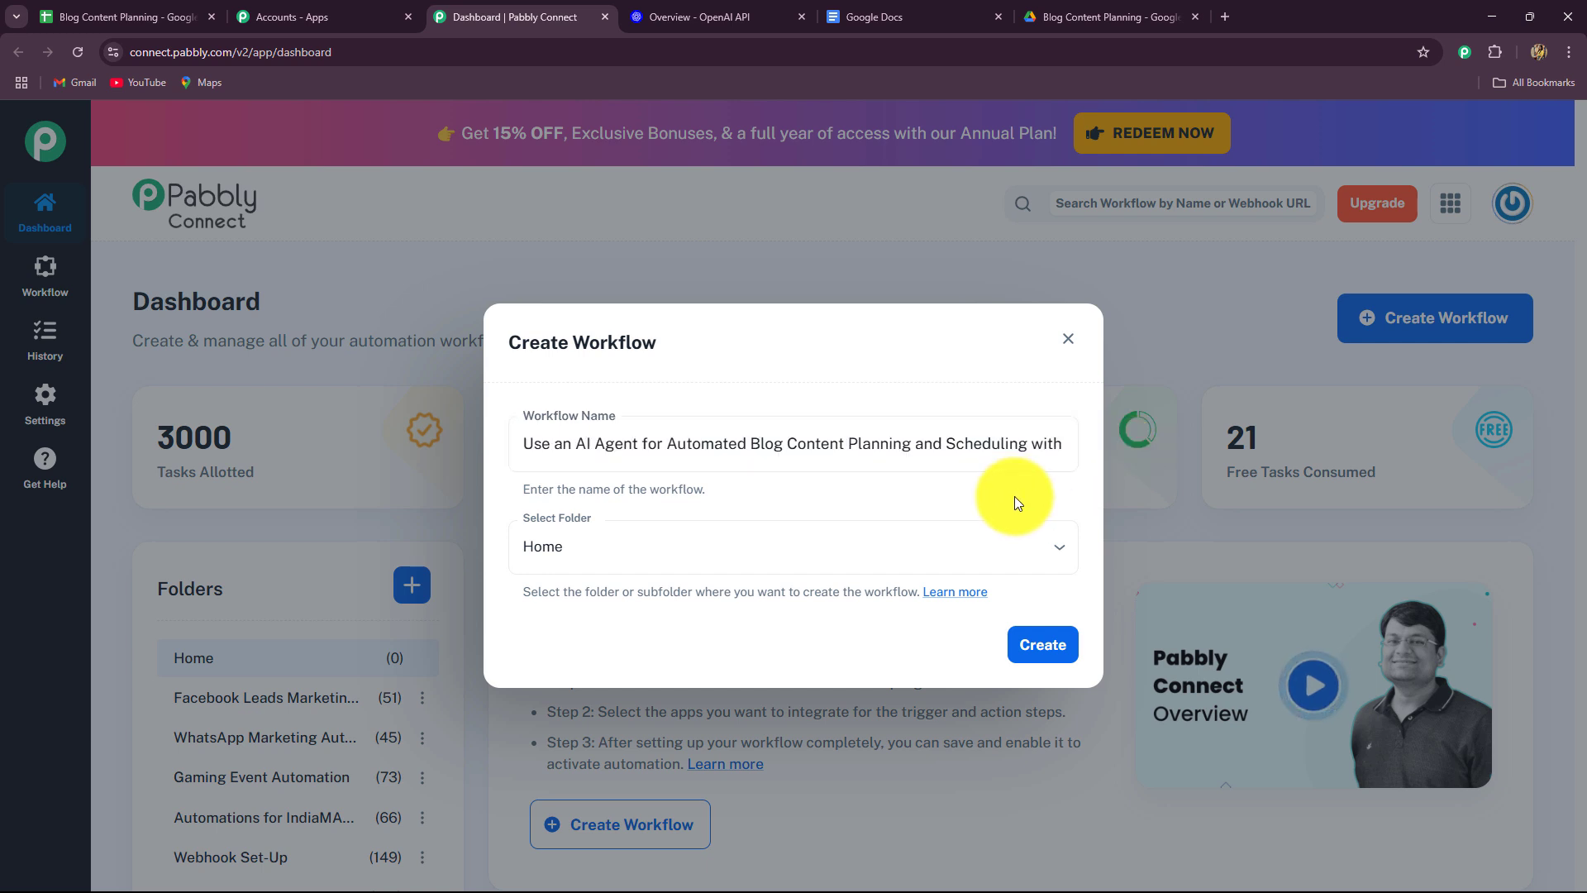
Place the workflow in the AI Automations folder and create it.
{"action": "left_click", "coordinate": [889, 562]}
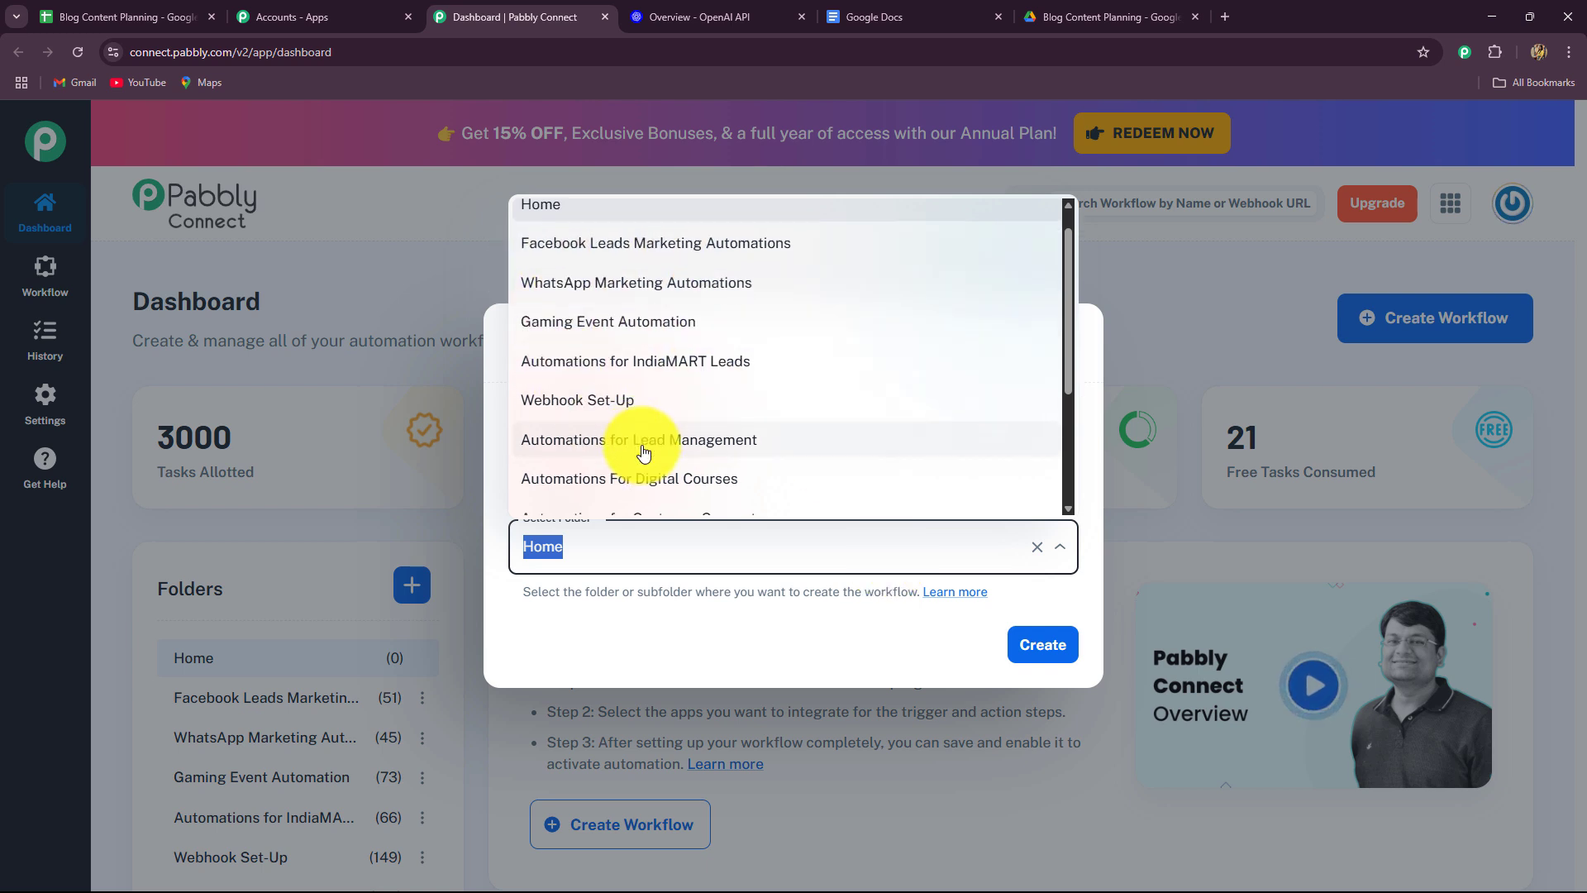
{"action": "scroll", "coordinate": [644, 453], "scroll_direction": "down", "scroll_amount": 3}
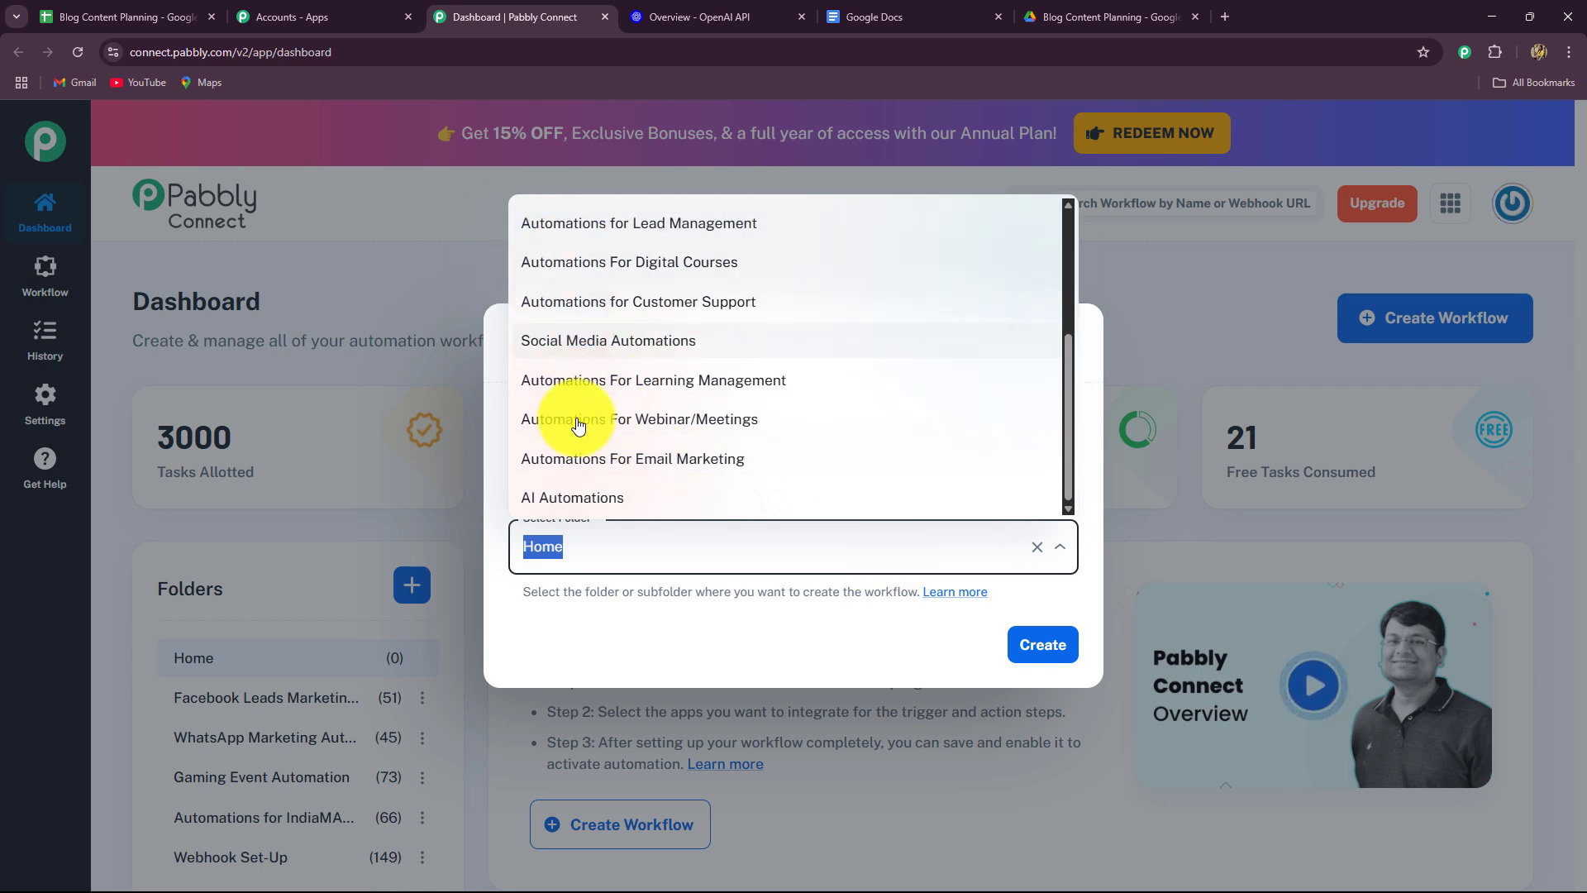
{"action": "left_click", "coordinate": [587, 498]}
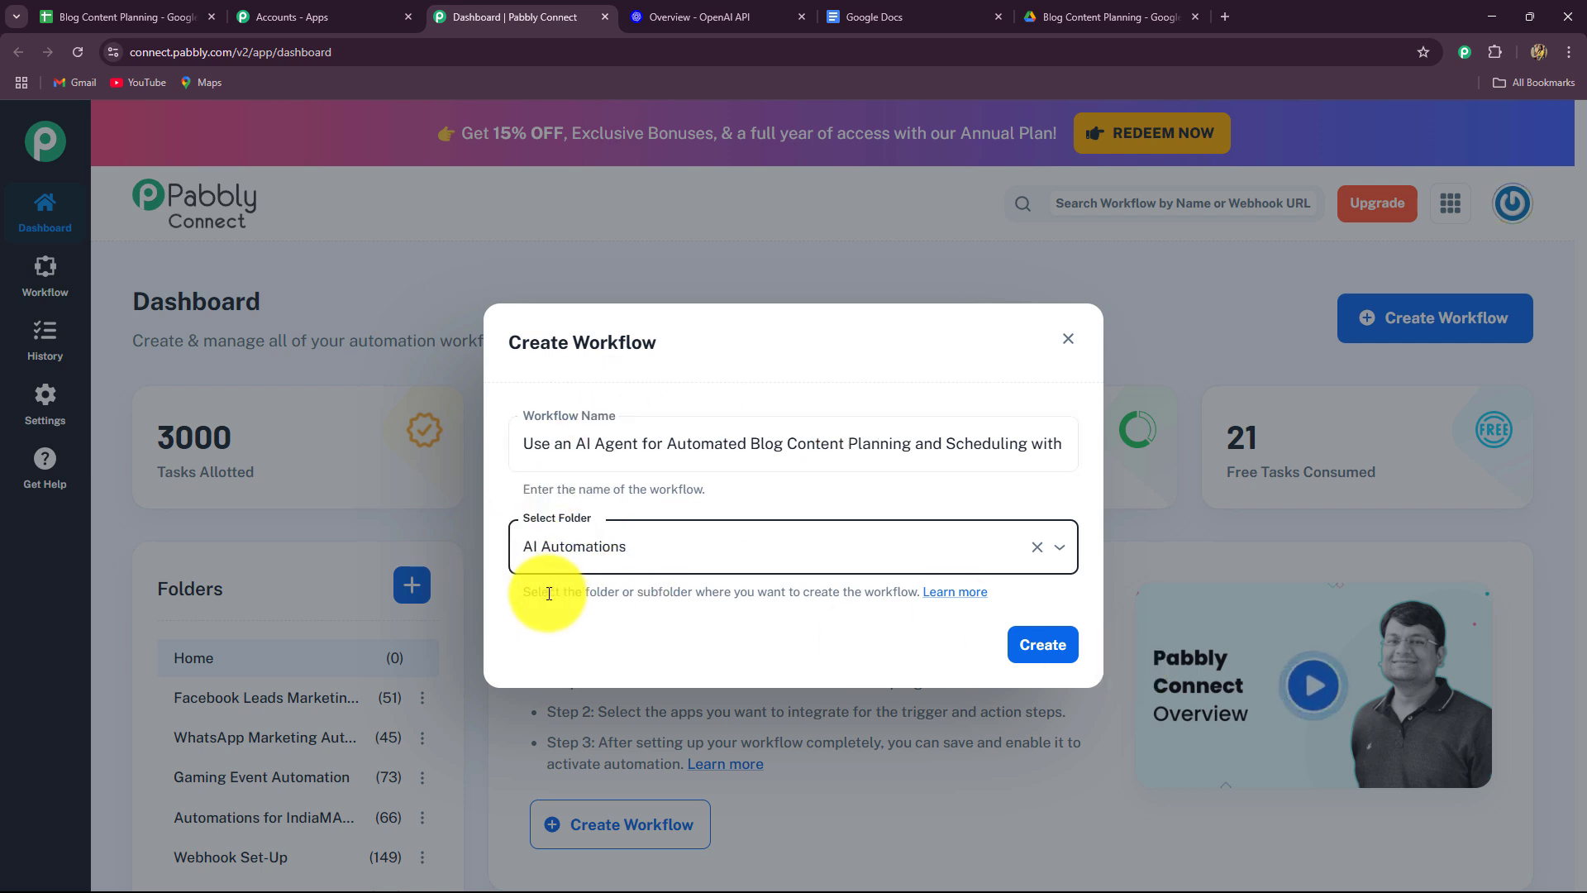
{"action": "left_click", "coordinate": [1029, 658]}
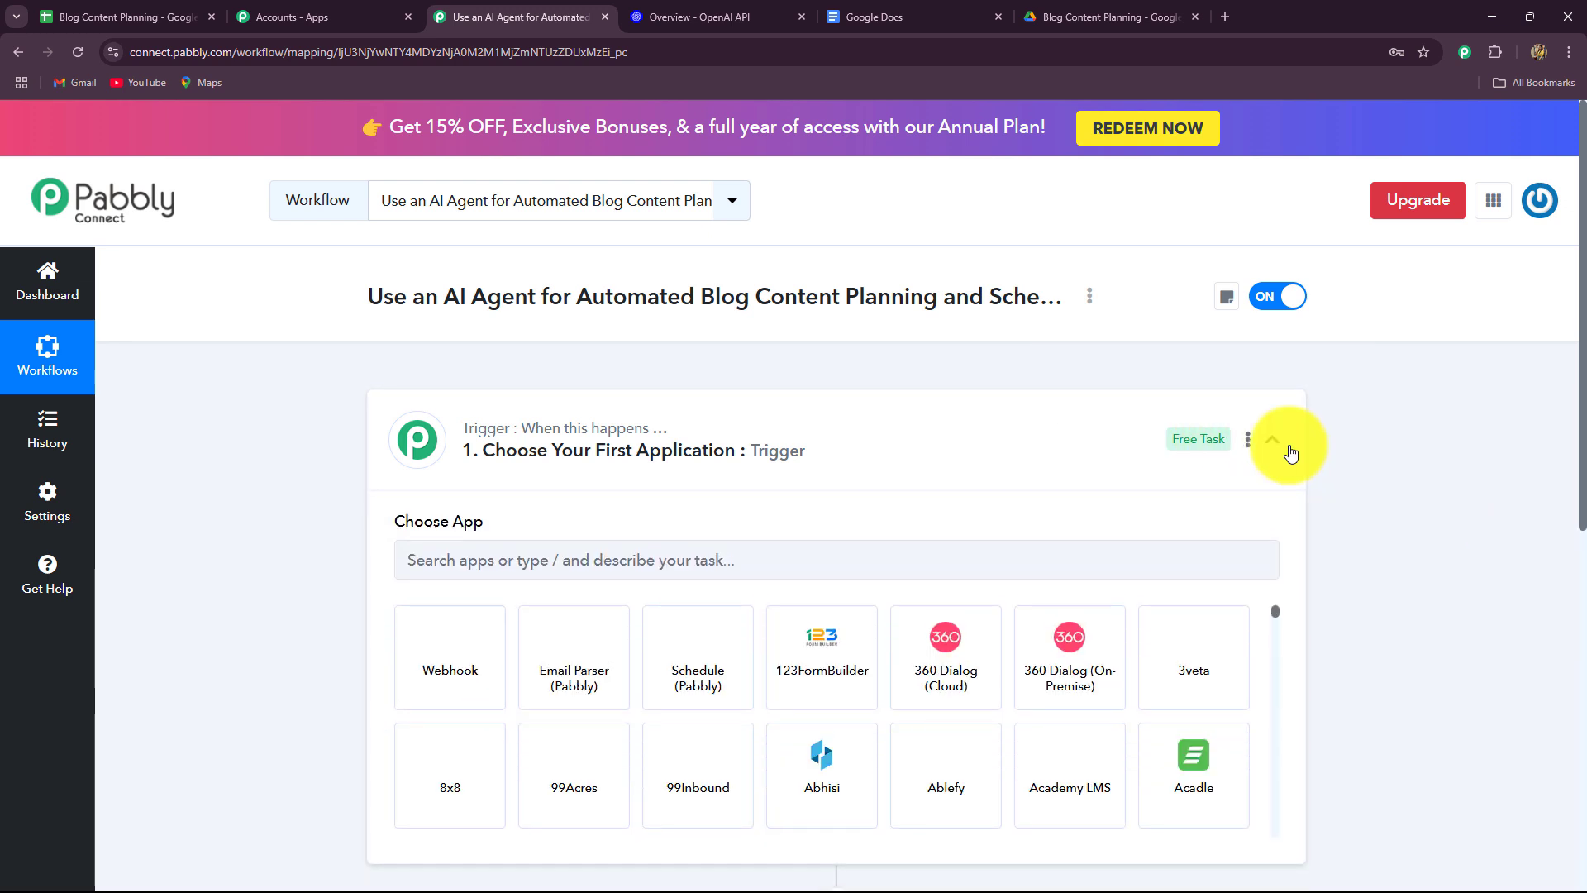
Glance at the trigger step's app choices, then bring up the Blog Content Planning spreadsheet.
{"action": "left_click", "coordinate": [1274, 441]}
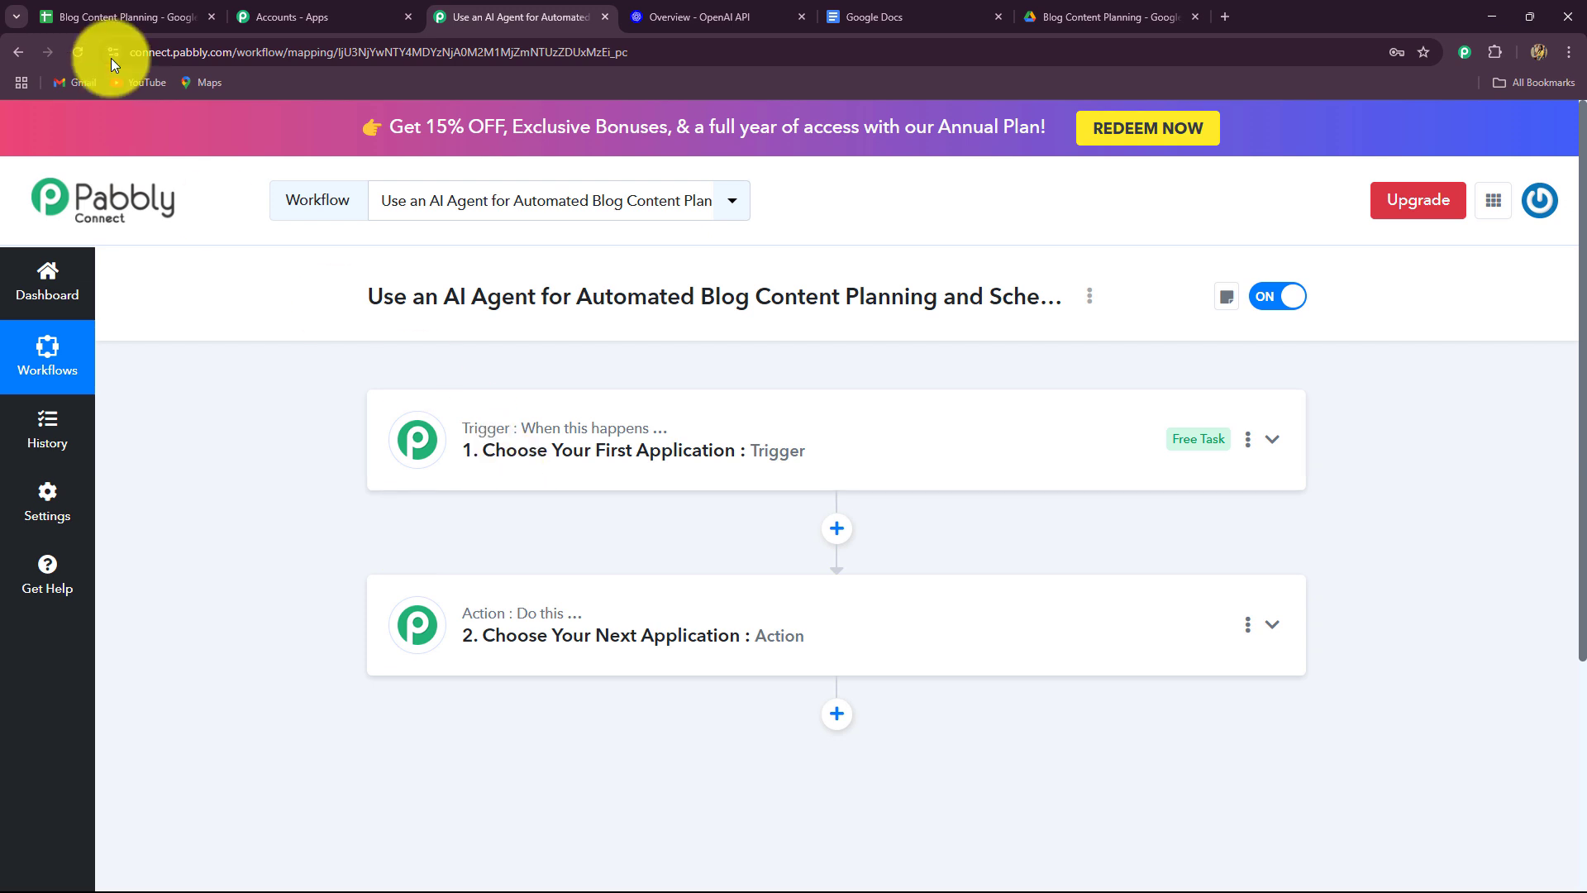
{"action": "left_click", "coordinate": [97, 18]}
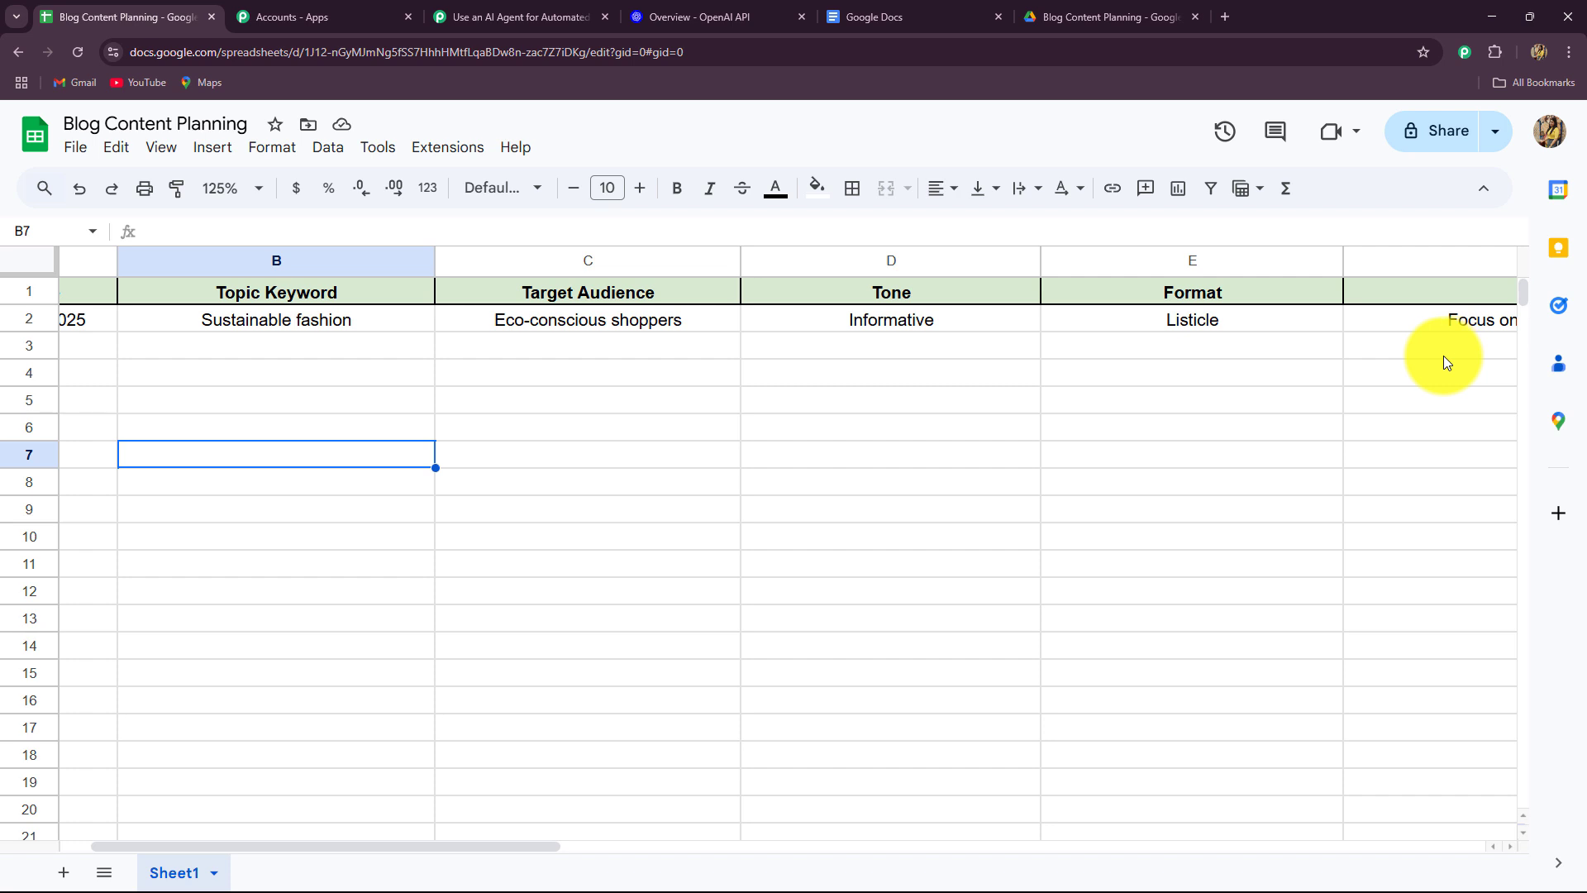
Scroll the sheet back to the Date column, then return to the new Pabbly workflow editor.
{"action": "left_click_drag", "start_coordinate": [532, 845], "coordinate": [399, 838]}
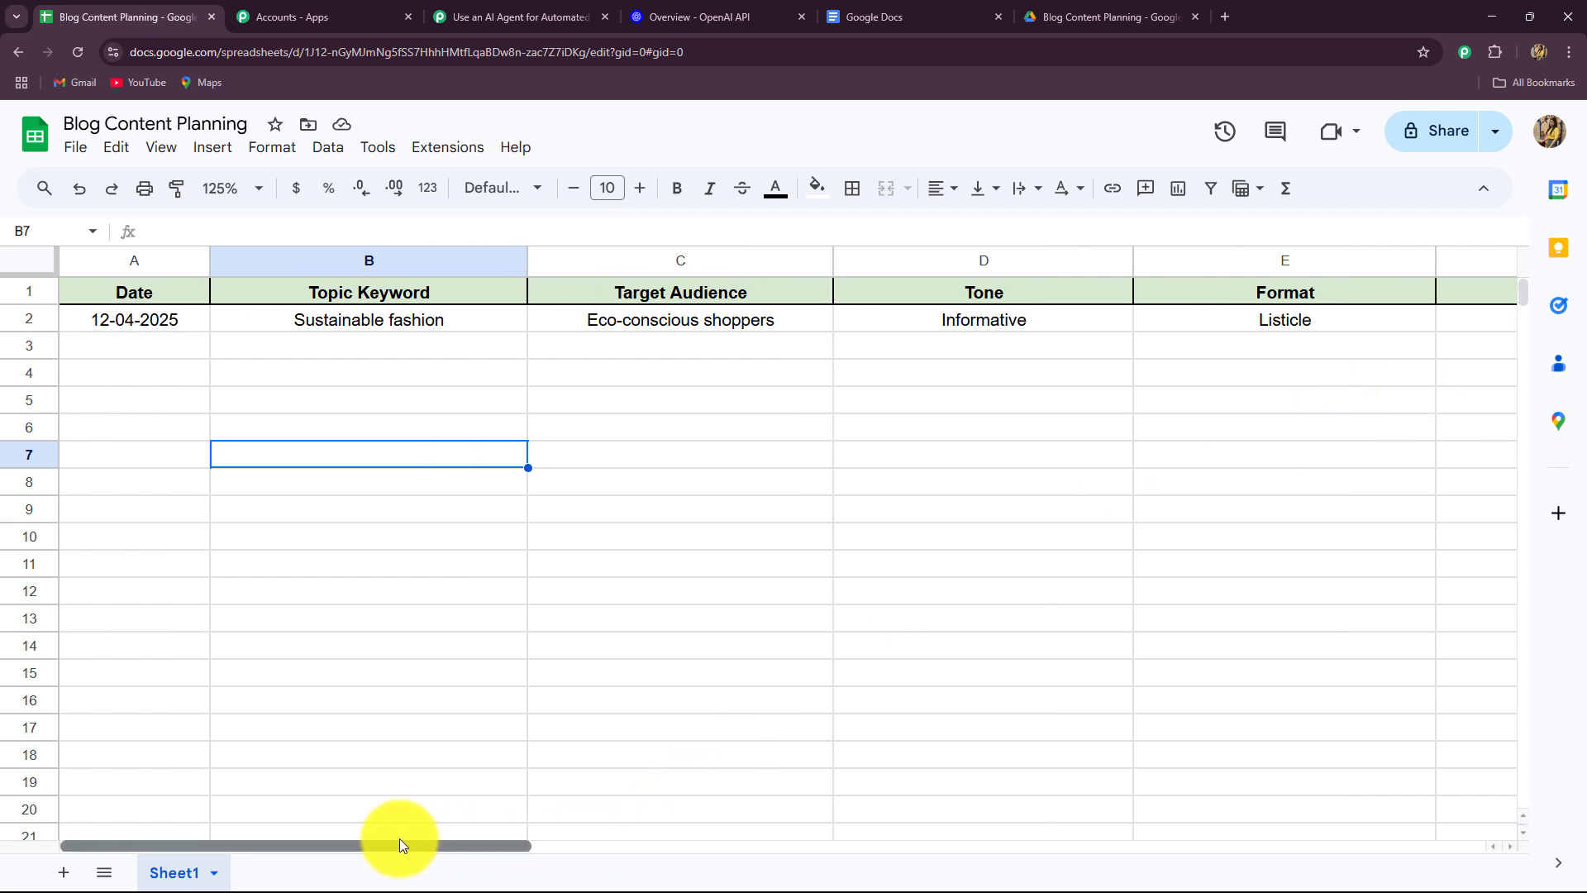
{"action": "left_click", "coordinate": [514, 10]}
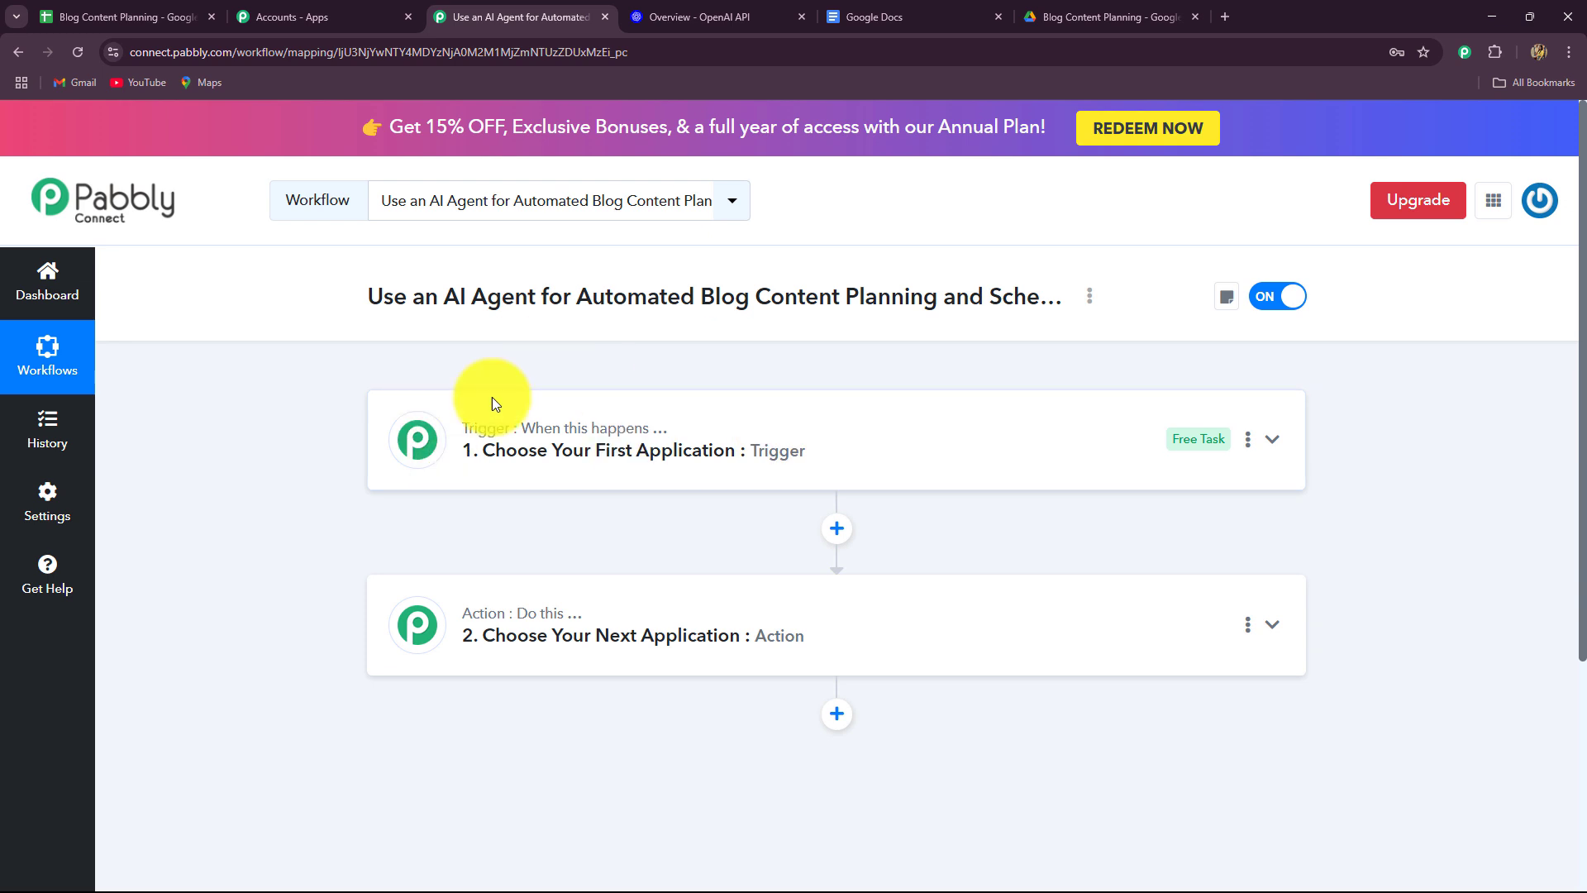
{"action": "left_click", "coordinate": [124, 17]}
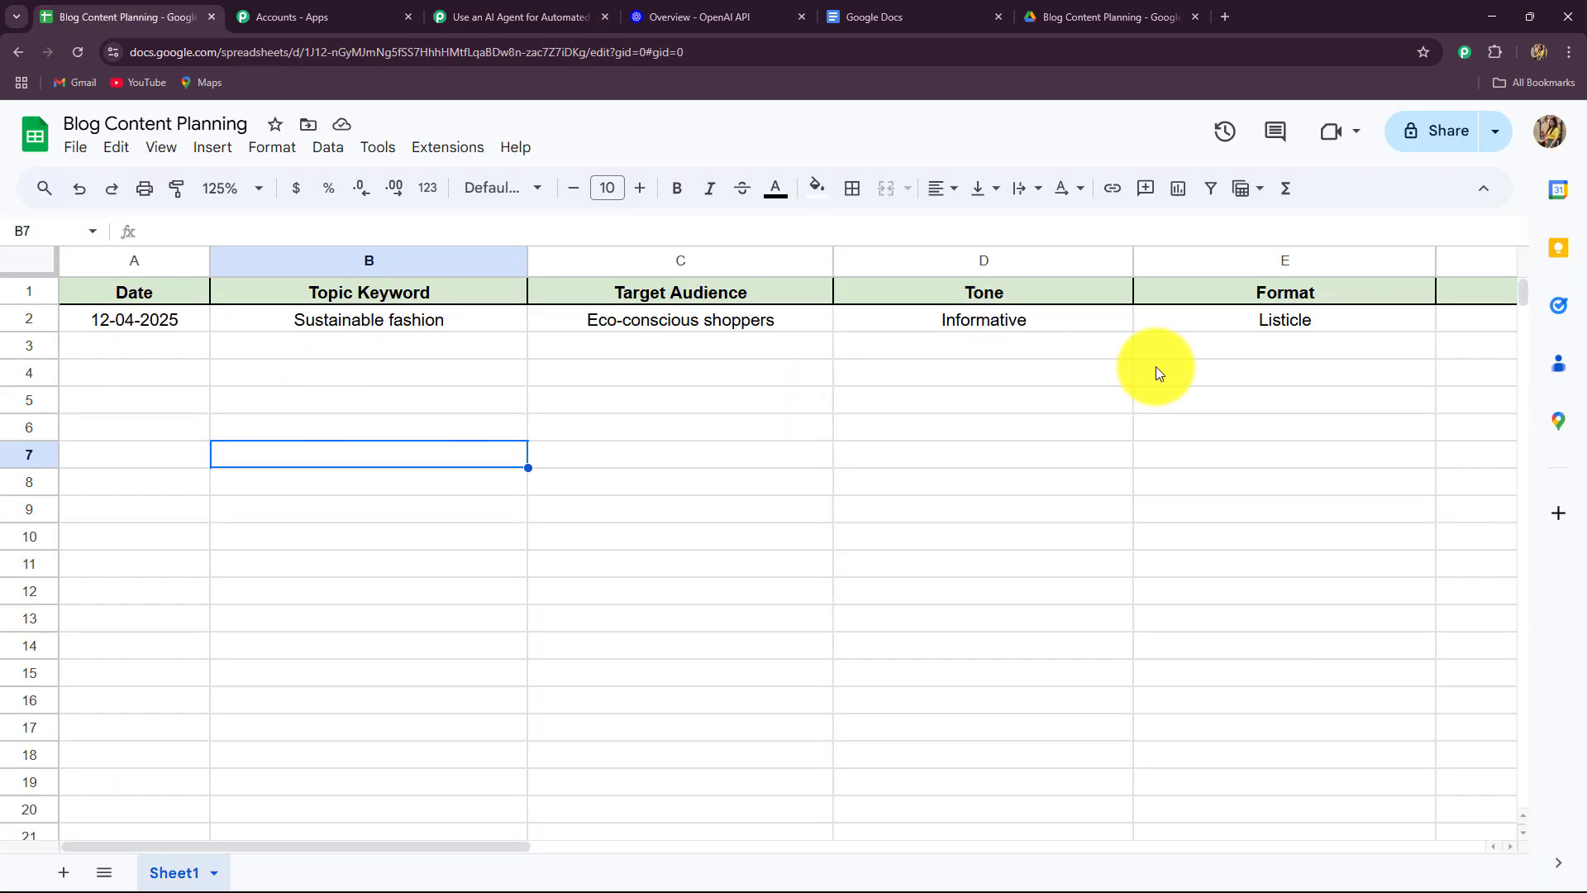
{"action": "left_click", "coordinate": [488, 15]}
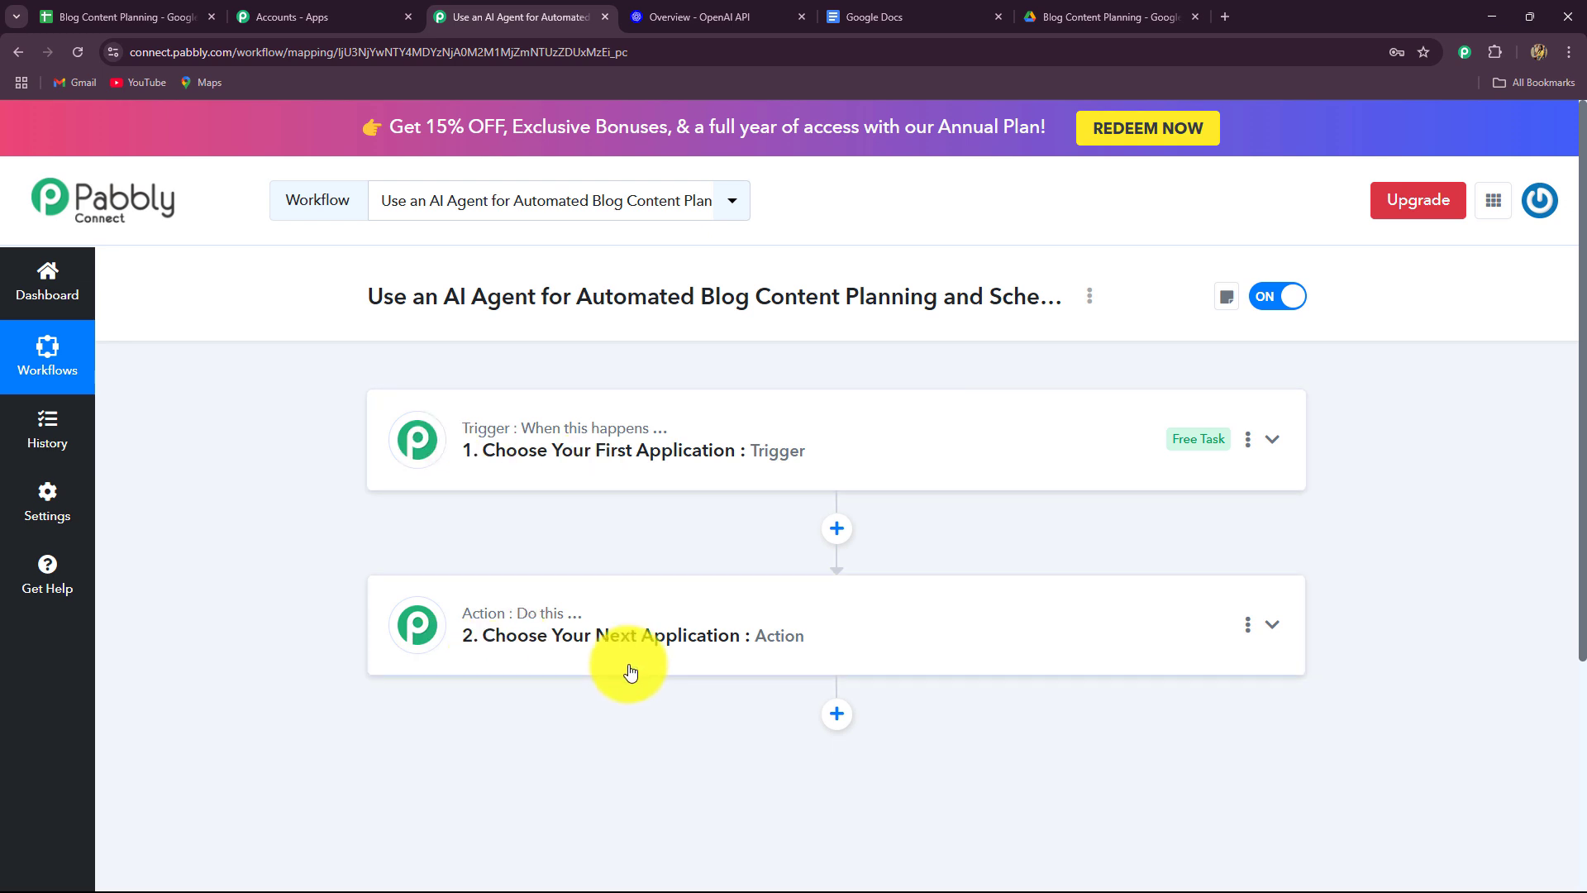
Search 'Goog' in the trigger's app list and choose Google Sheets as the trigger app.
{"action": "left_click", "coordinate": [461, 419]}
{"action": "scroll", "coordinate": [276, 558], "scroll_direction": "down", "scroll_amount": 3}
{"action": "scroll", "coordinate": [276, 558], "scroll_direction": "up", "scroll_amount": 3}
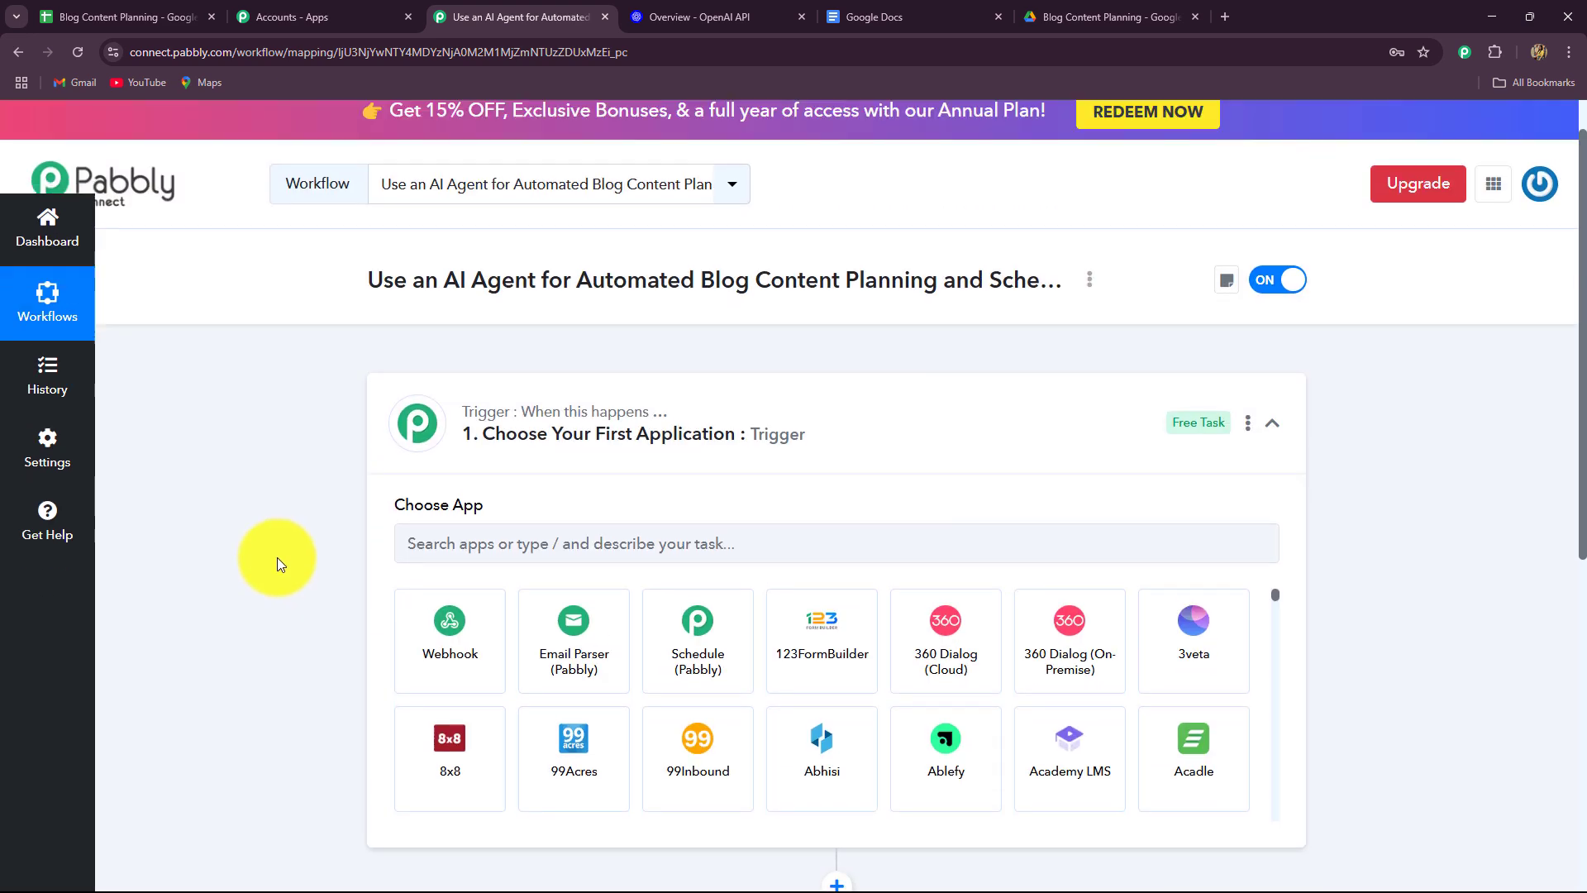
{"action": "left_click", "coordinate": [443, 563]}
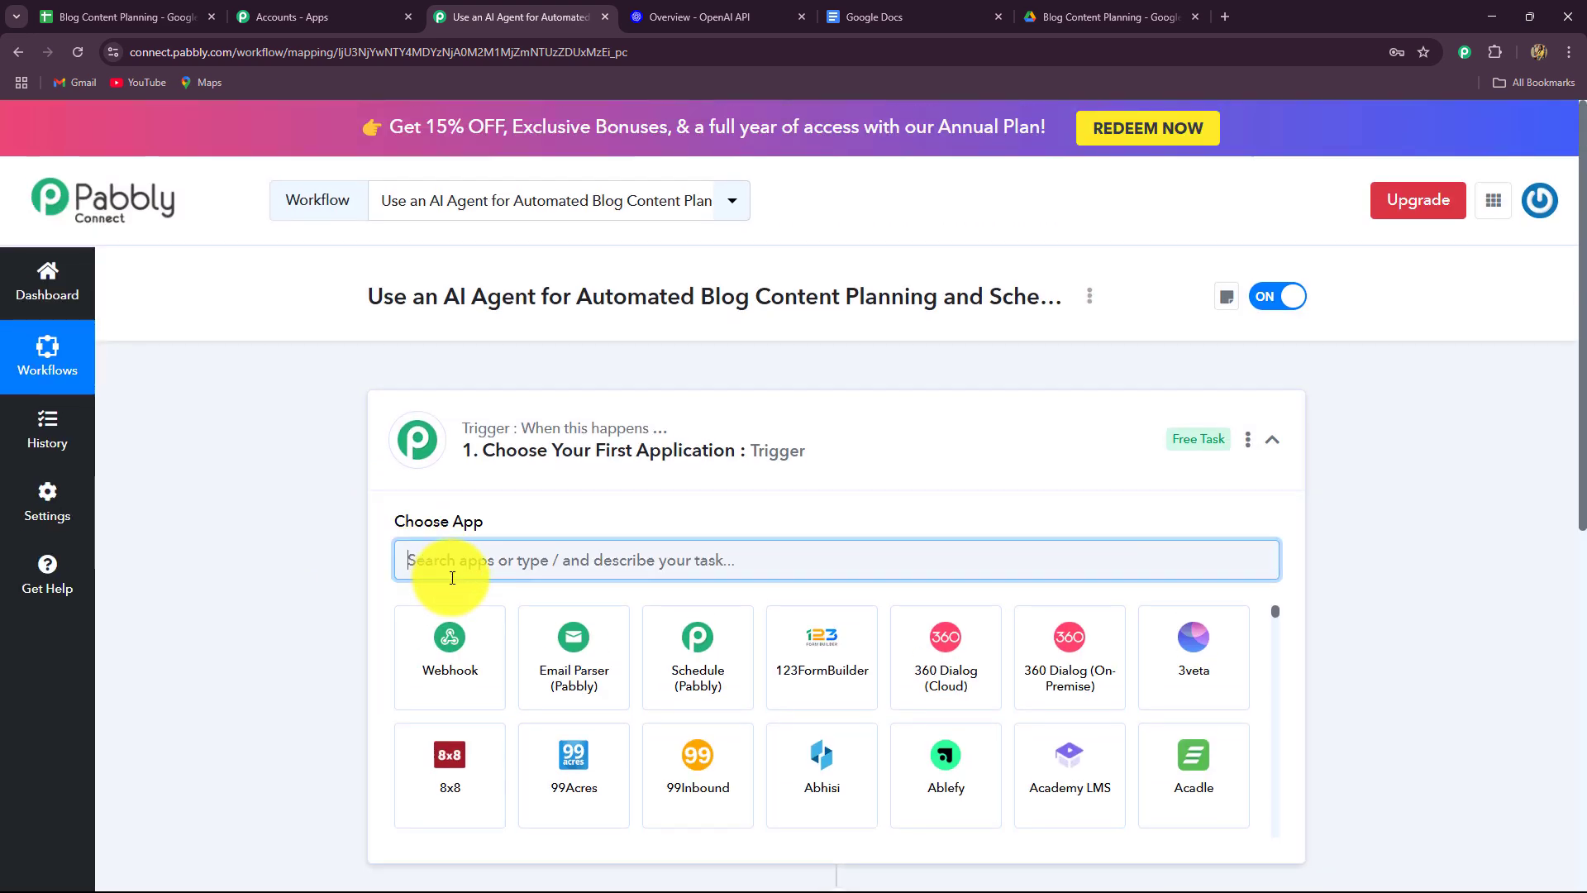
{"action": "type", "text": "Goog"}
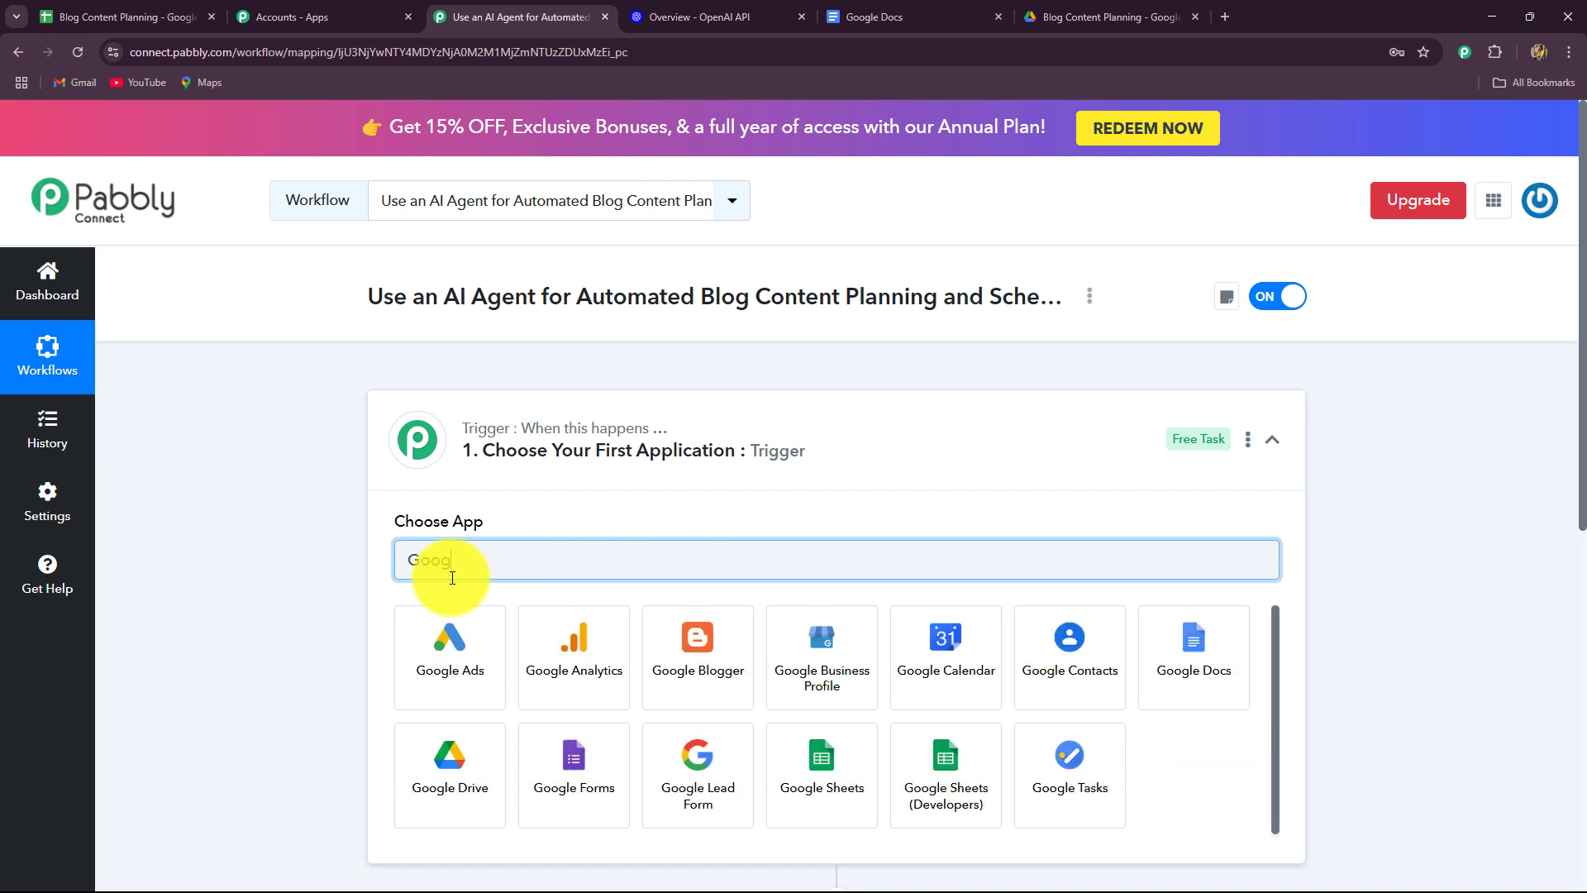
{"action": "left_click", "coordinate": [827, 750]}
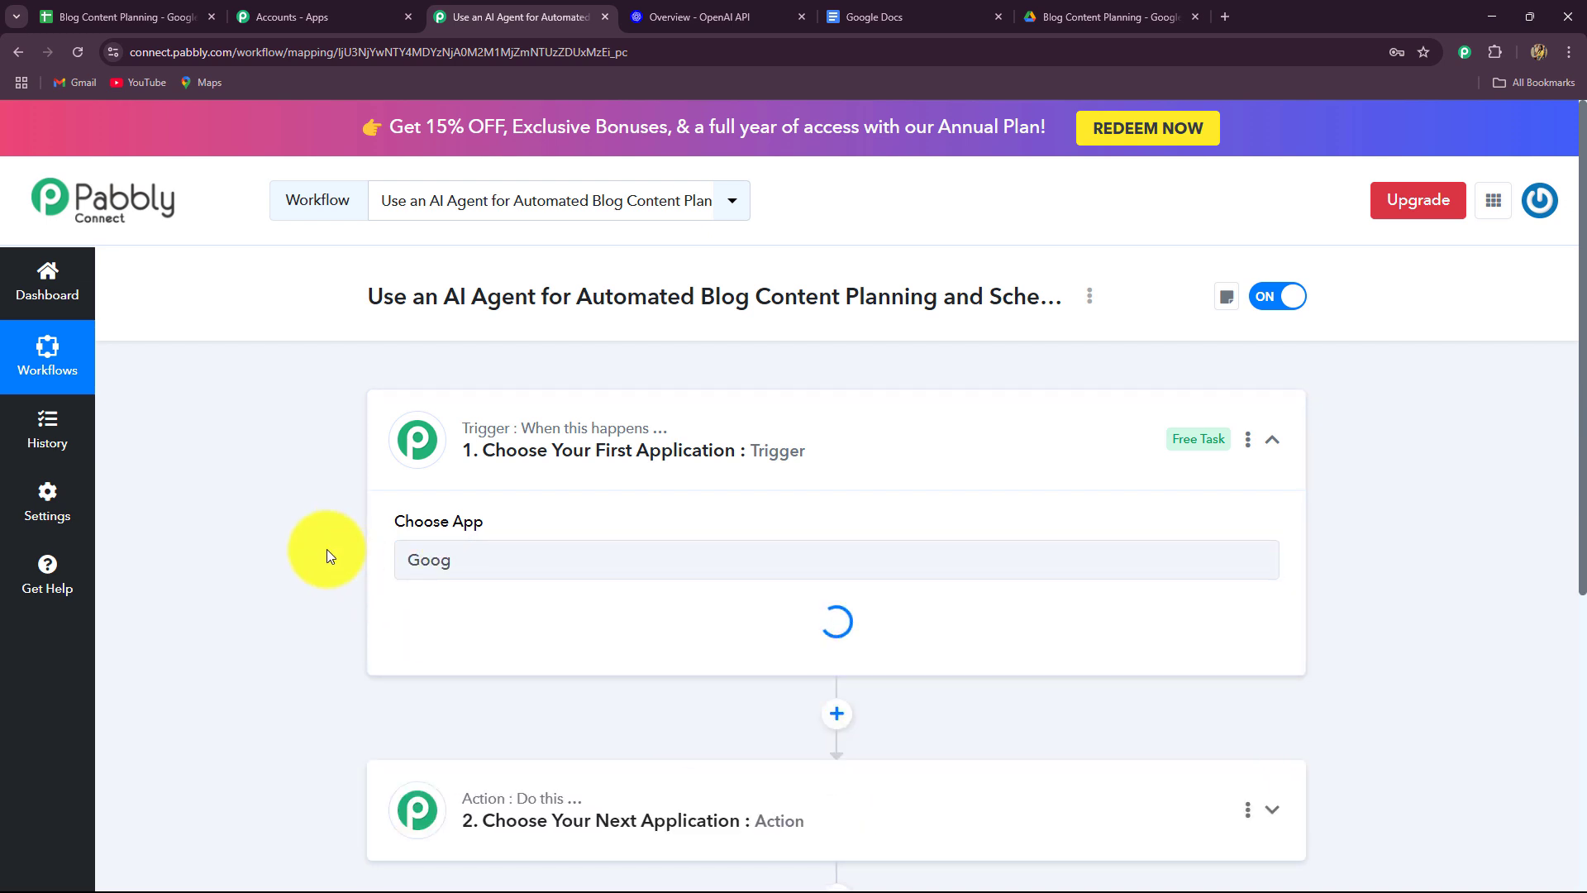
Choose New or Updated Spreadsheet Row as the Google Sheets trigger event.
{"action": "scroll", "coordinate": [300, 508], "scroll_direction": "down", "scroll_amount": 2}
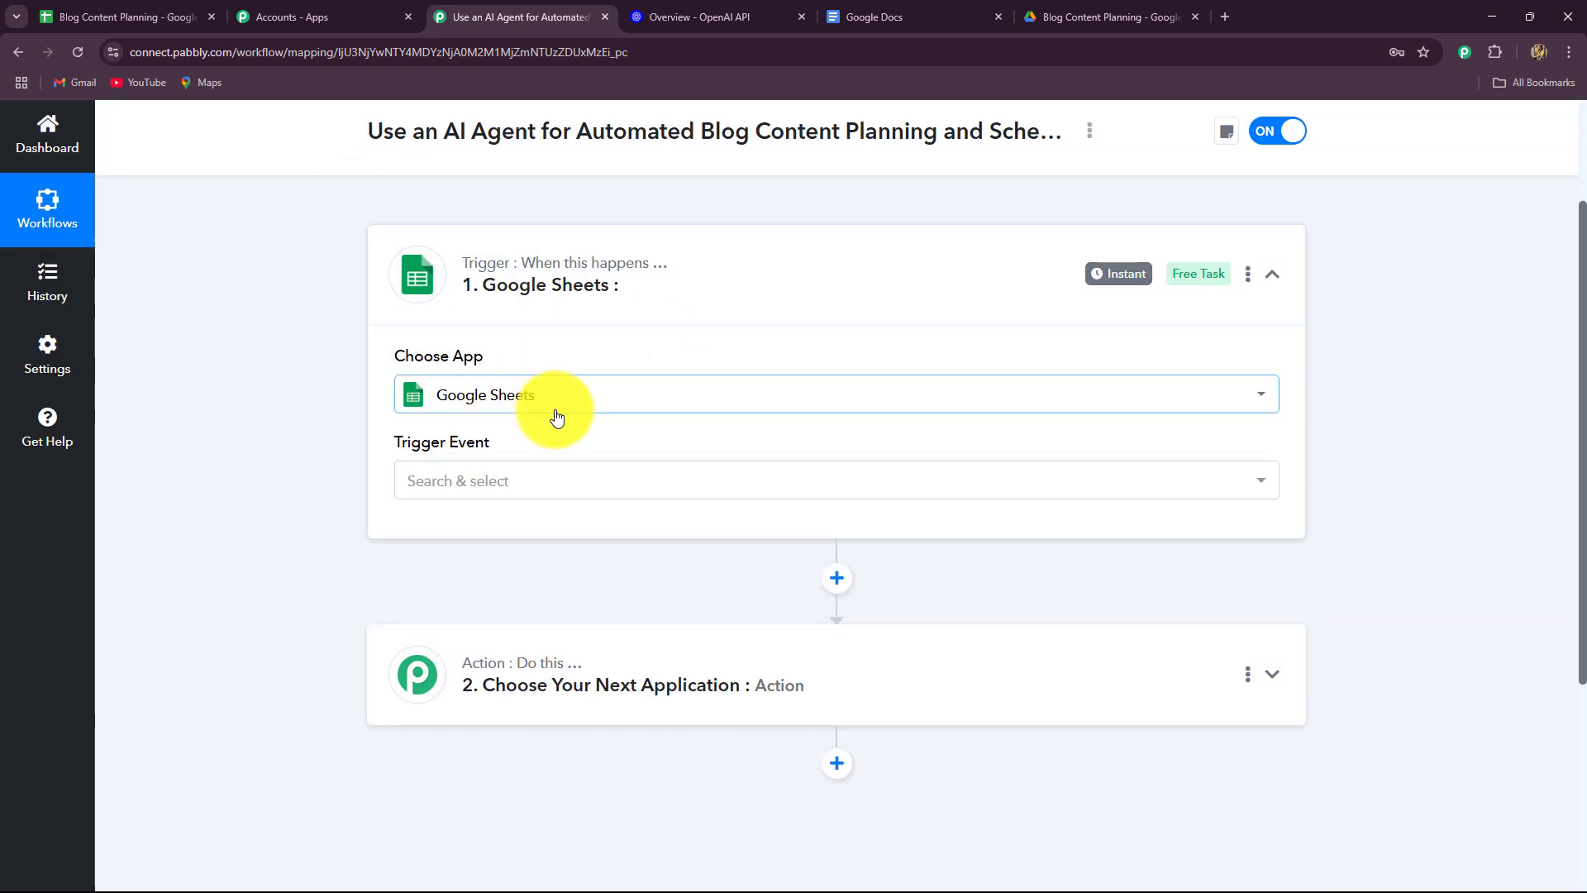
{"action": "left_click", "coordinate": [524, 476]}
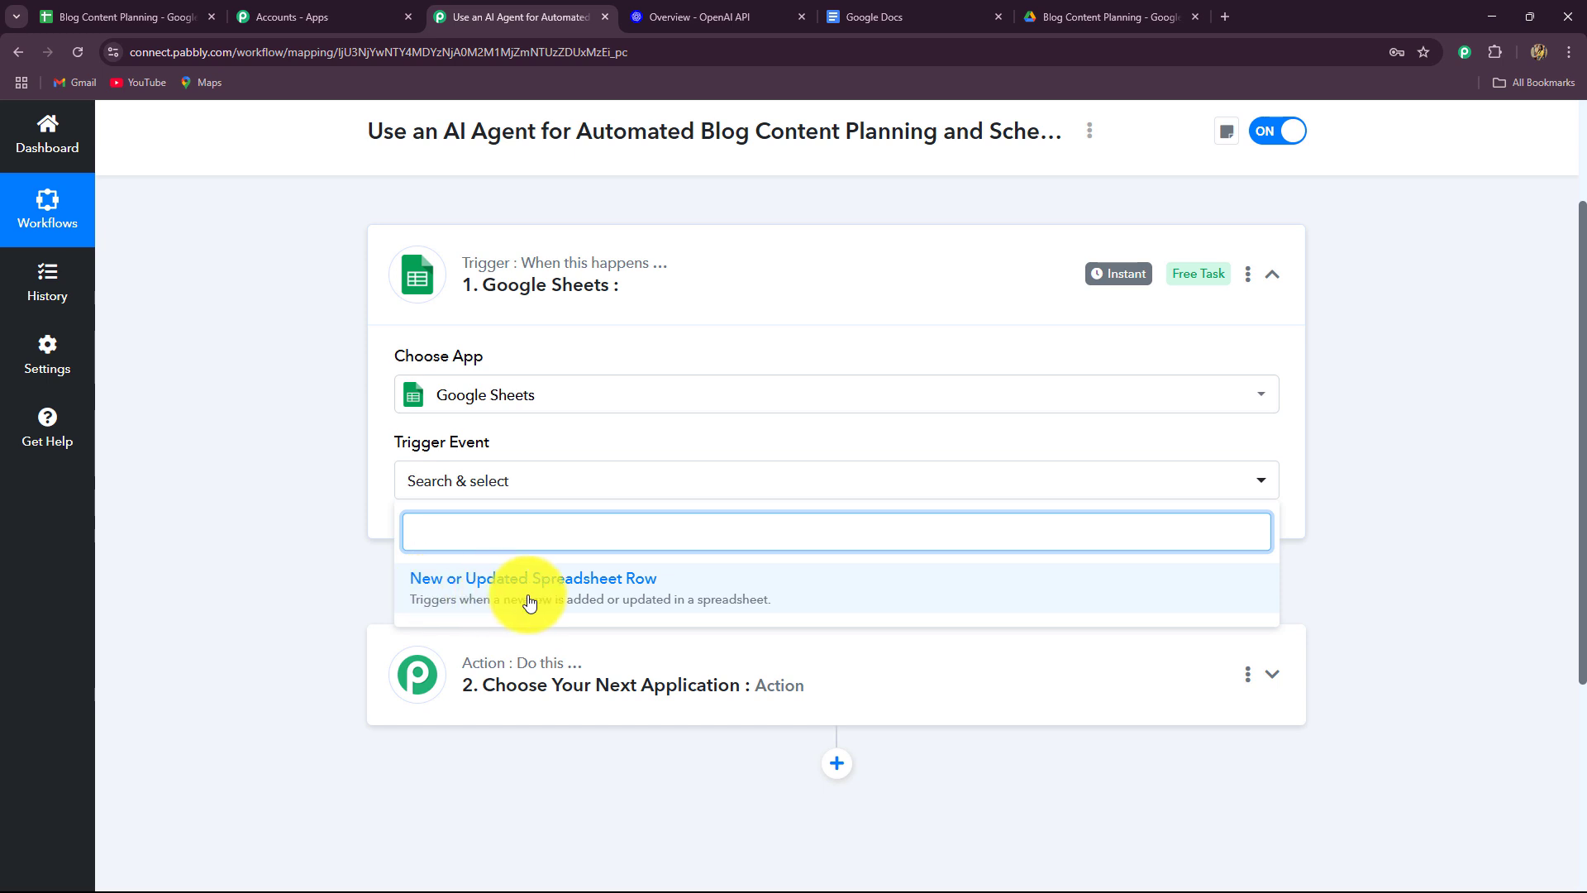
{"action": "left_click", "coordinate": [501, 602]}
Read through the webhook setup steps for the New or Updated Spreadsheet Row trigger.
{"action": "left_click", "coordinate": [71, 16]}
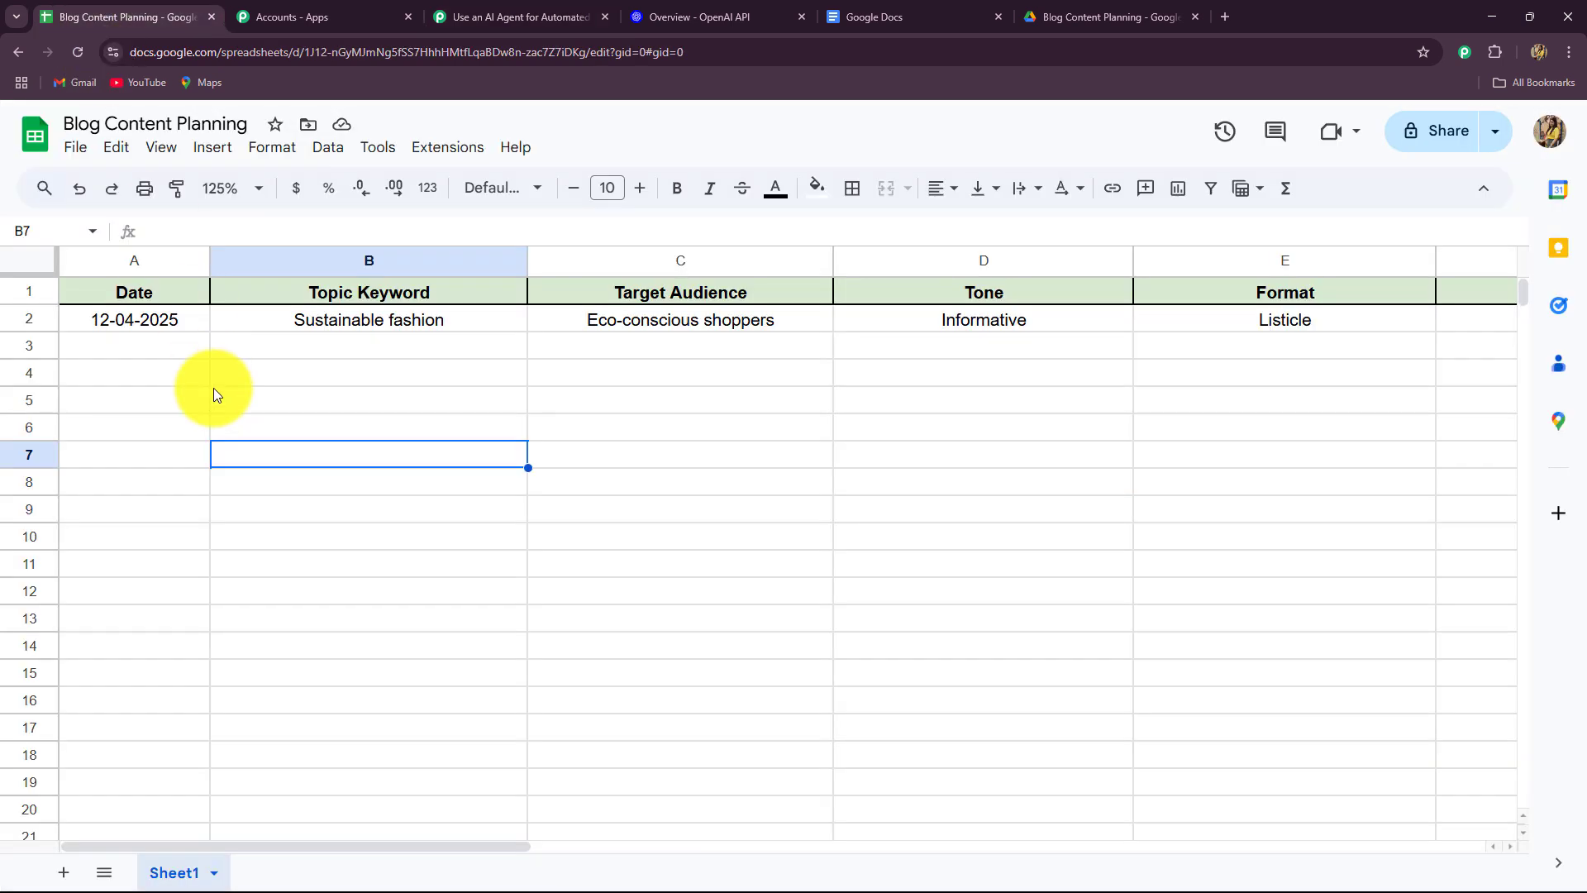
{"action": "left_click", "coordinate": [461, 11]}
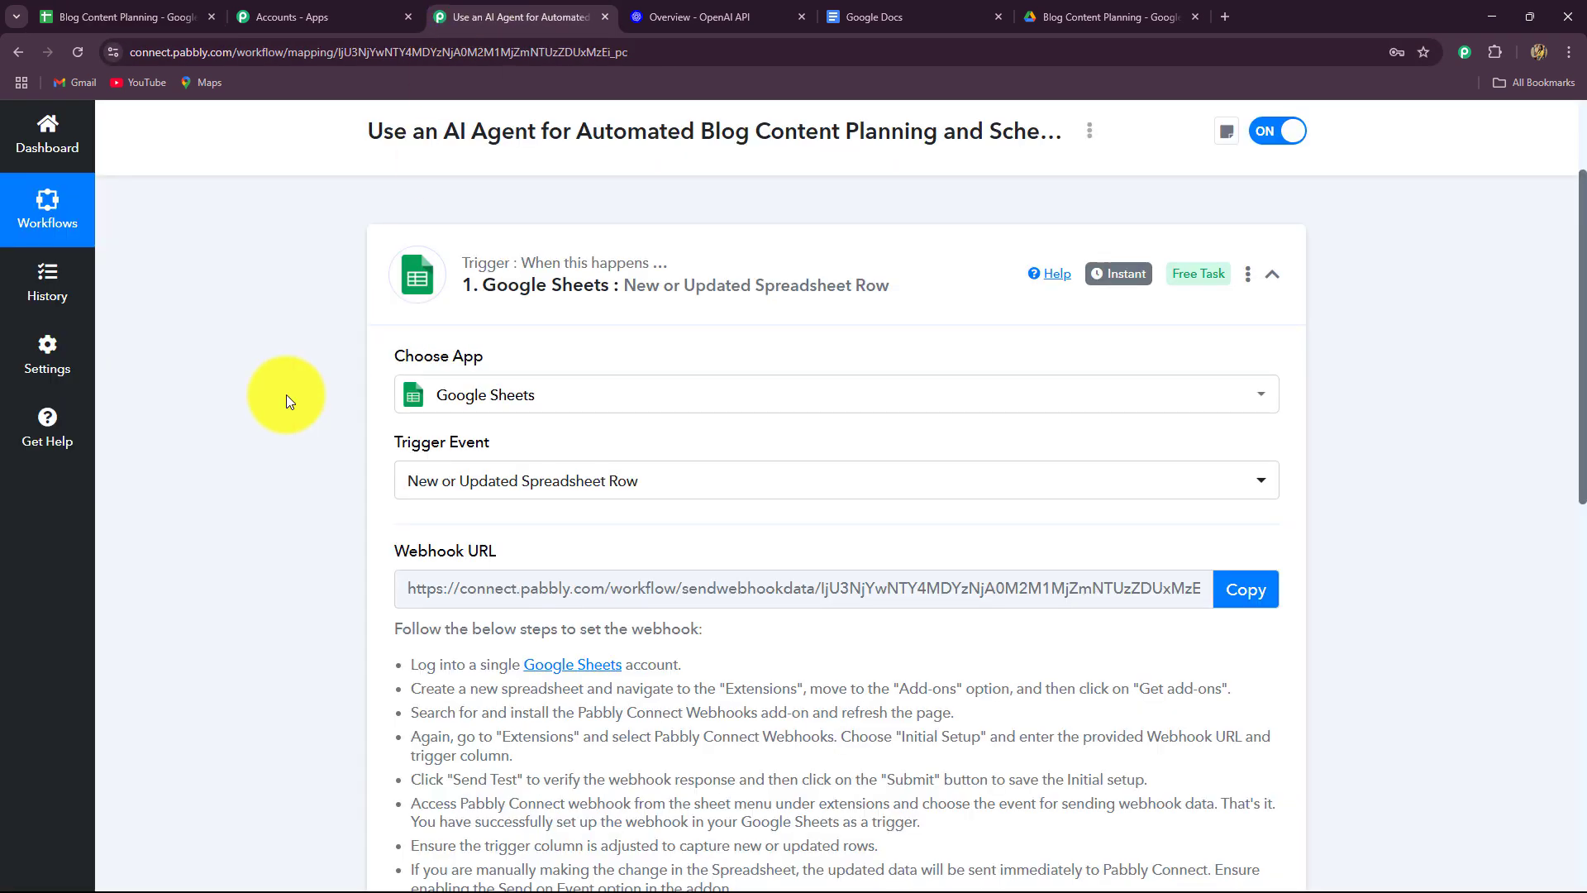
{"action": "scroll", "coordinate": [228, 428], "scroll_direction": "down", "scroll_amount": 1}
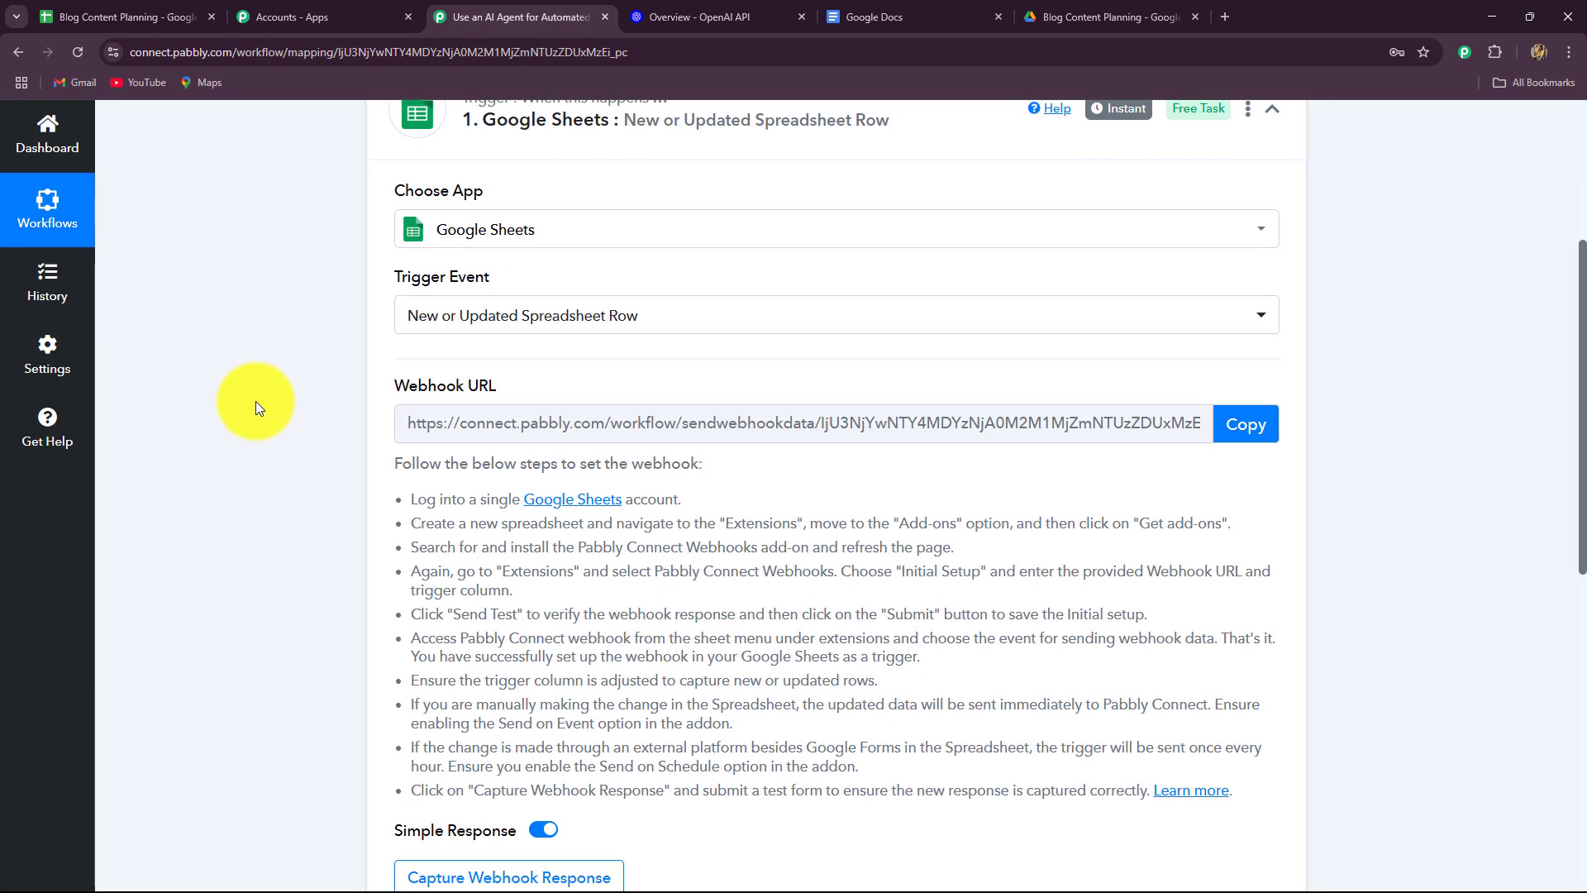
{"action": "scroll", "coordinate": [230, 494], "scroll_direction": "down", "scroll_amount": 2}
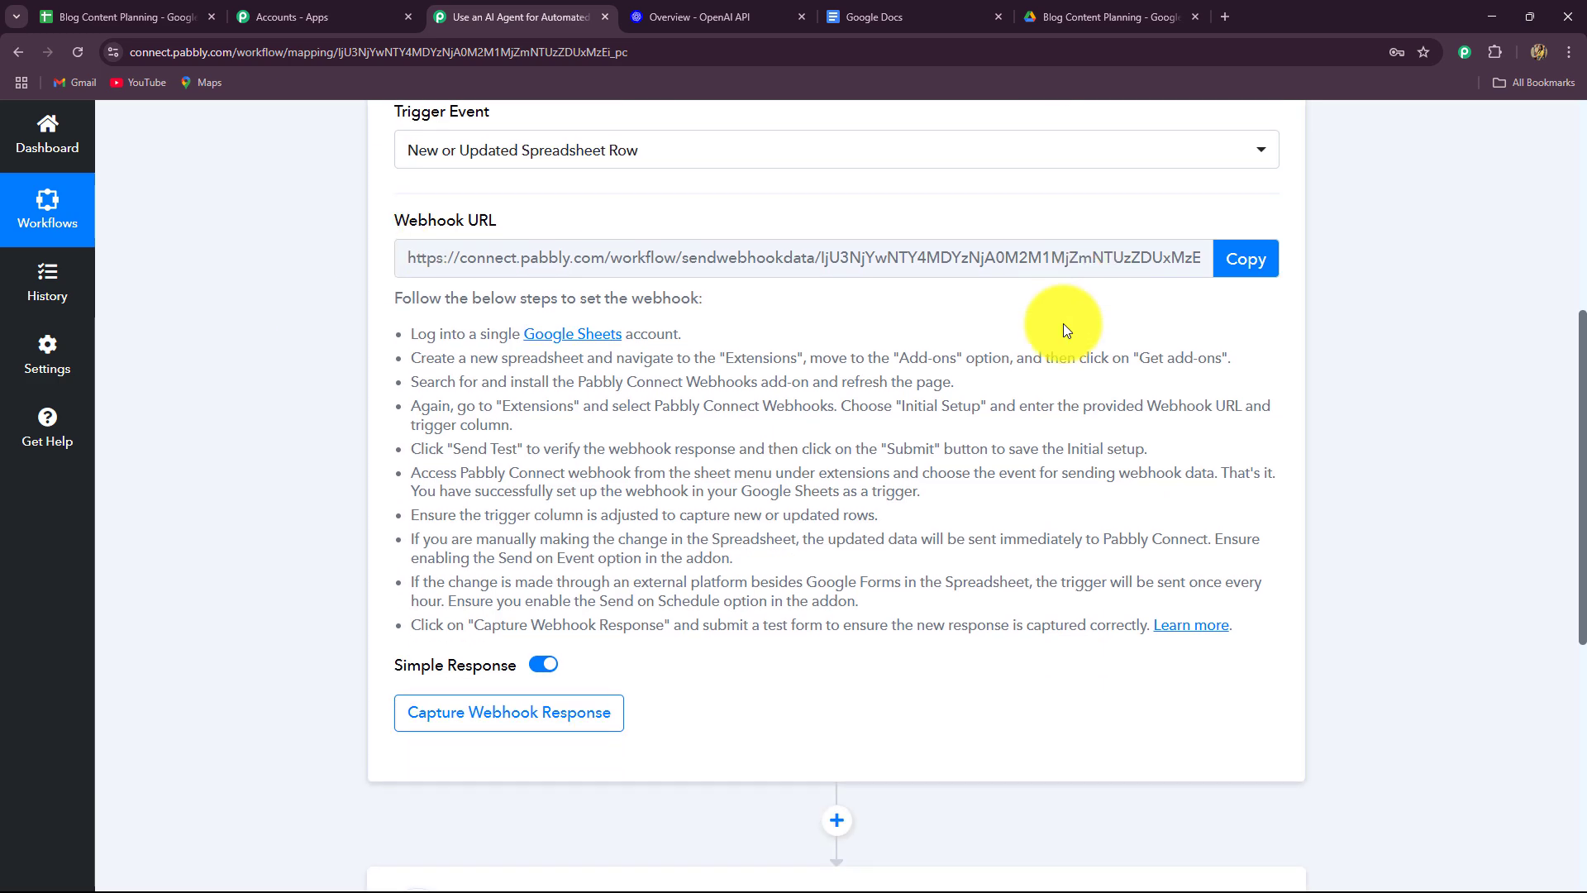
{"action": "left_click_drag", "start_coordinate": [1240, 625], "coordinate": [364, 335]}
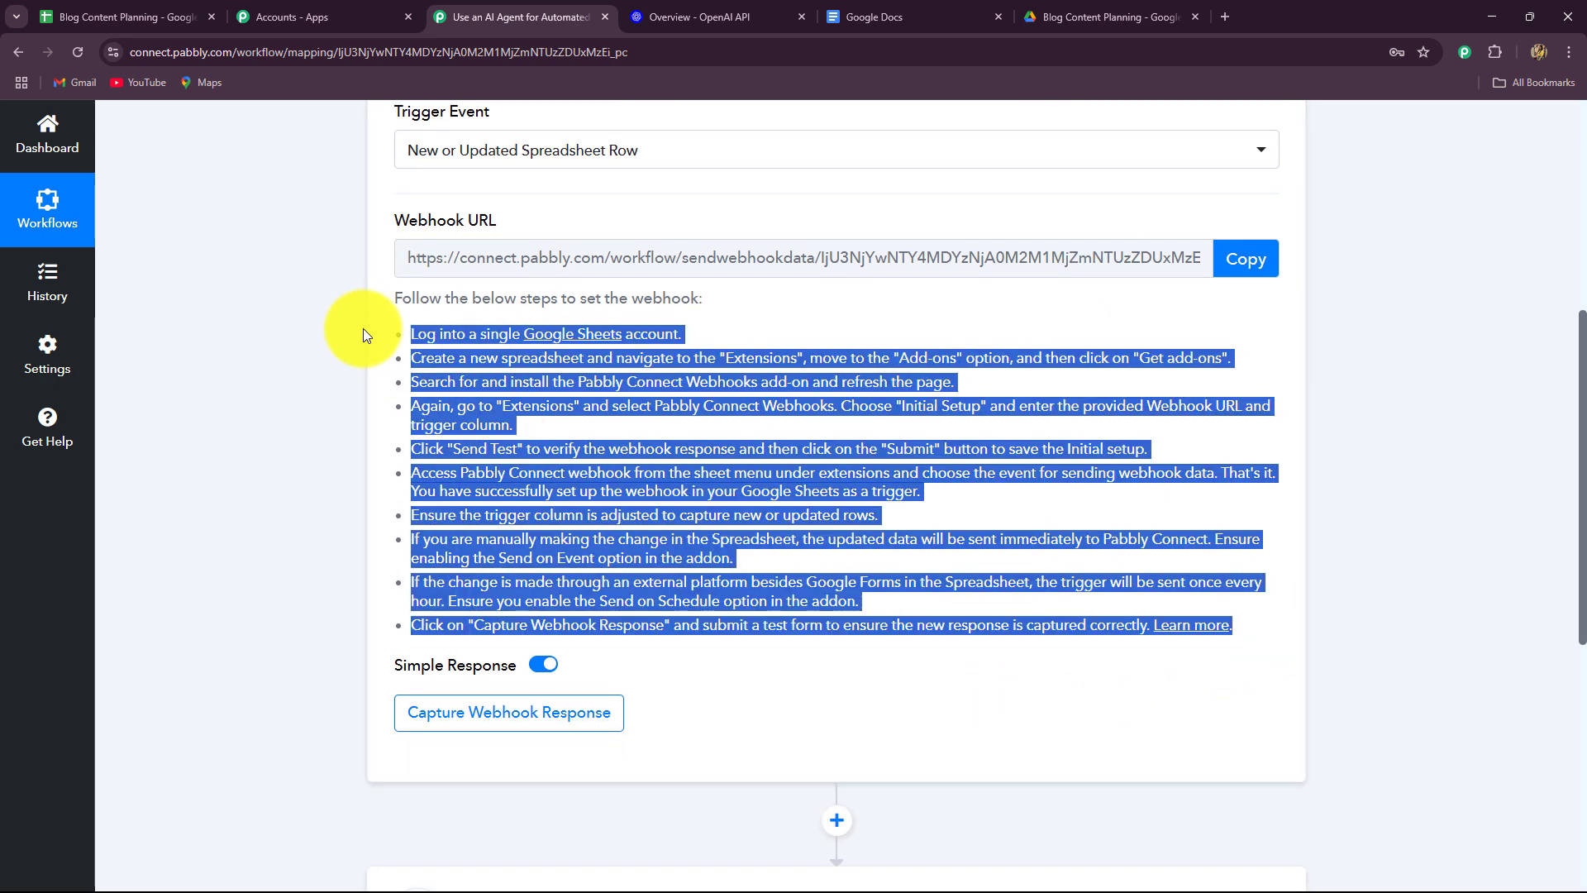
{"action": "left_click", "coordinate": [325, 419]}
{"action": "scroll", "coordinate": [325, 418], "scroll_direction": "up", "scroll_amount": 4}
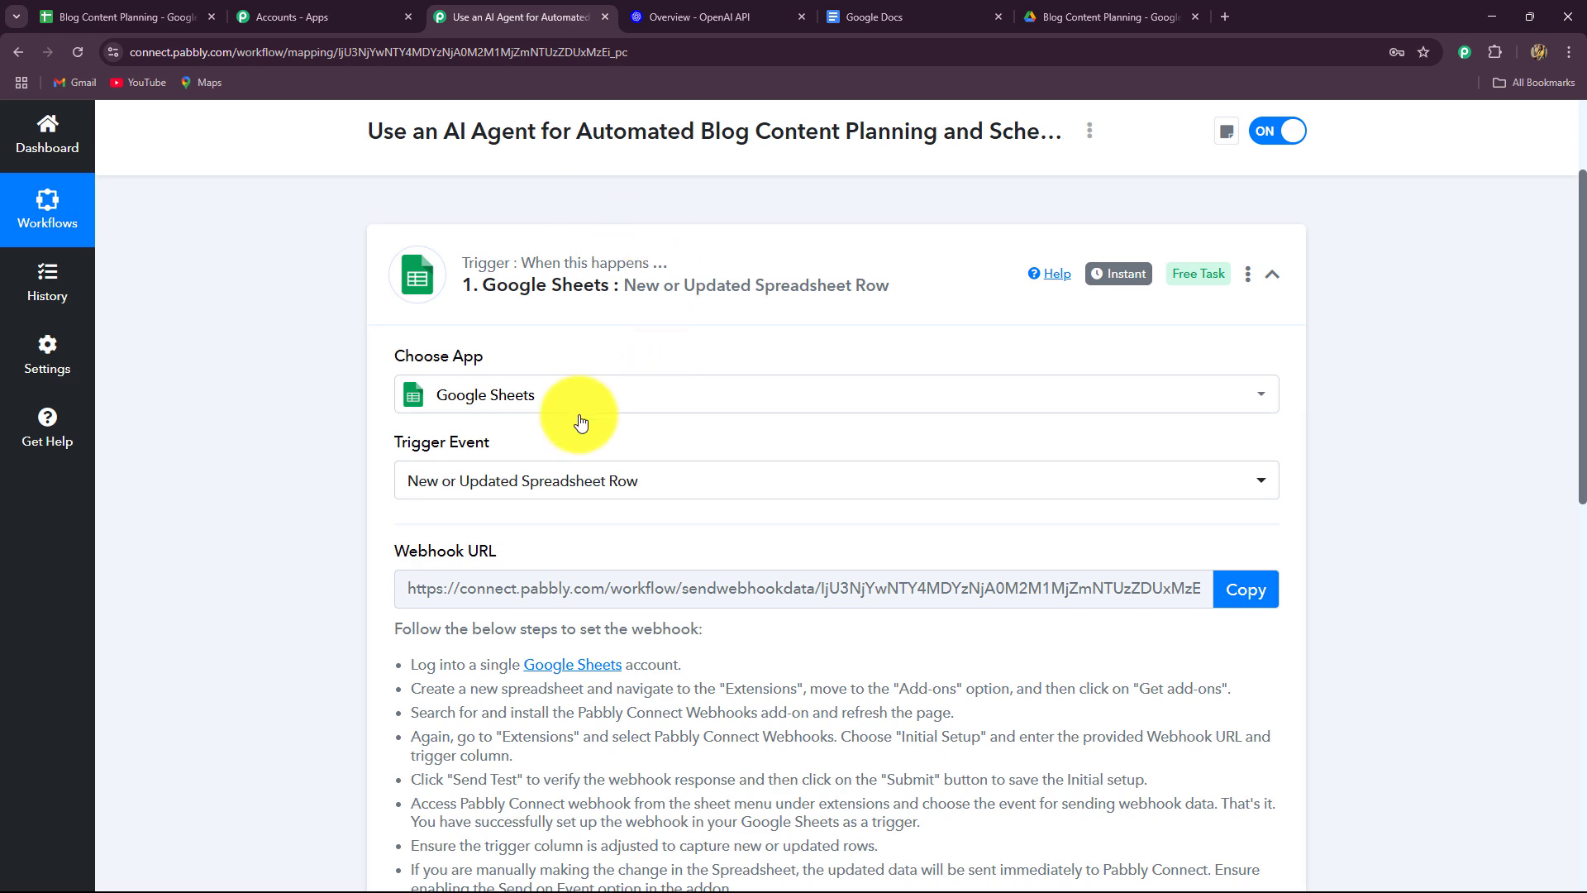
{"action": "scroll", "coordinate": [276, 345], "scroll_direction": "down", "scroll_amount": 2}
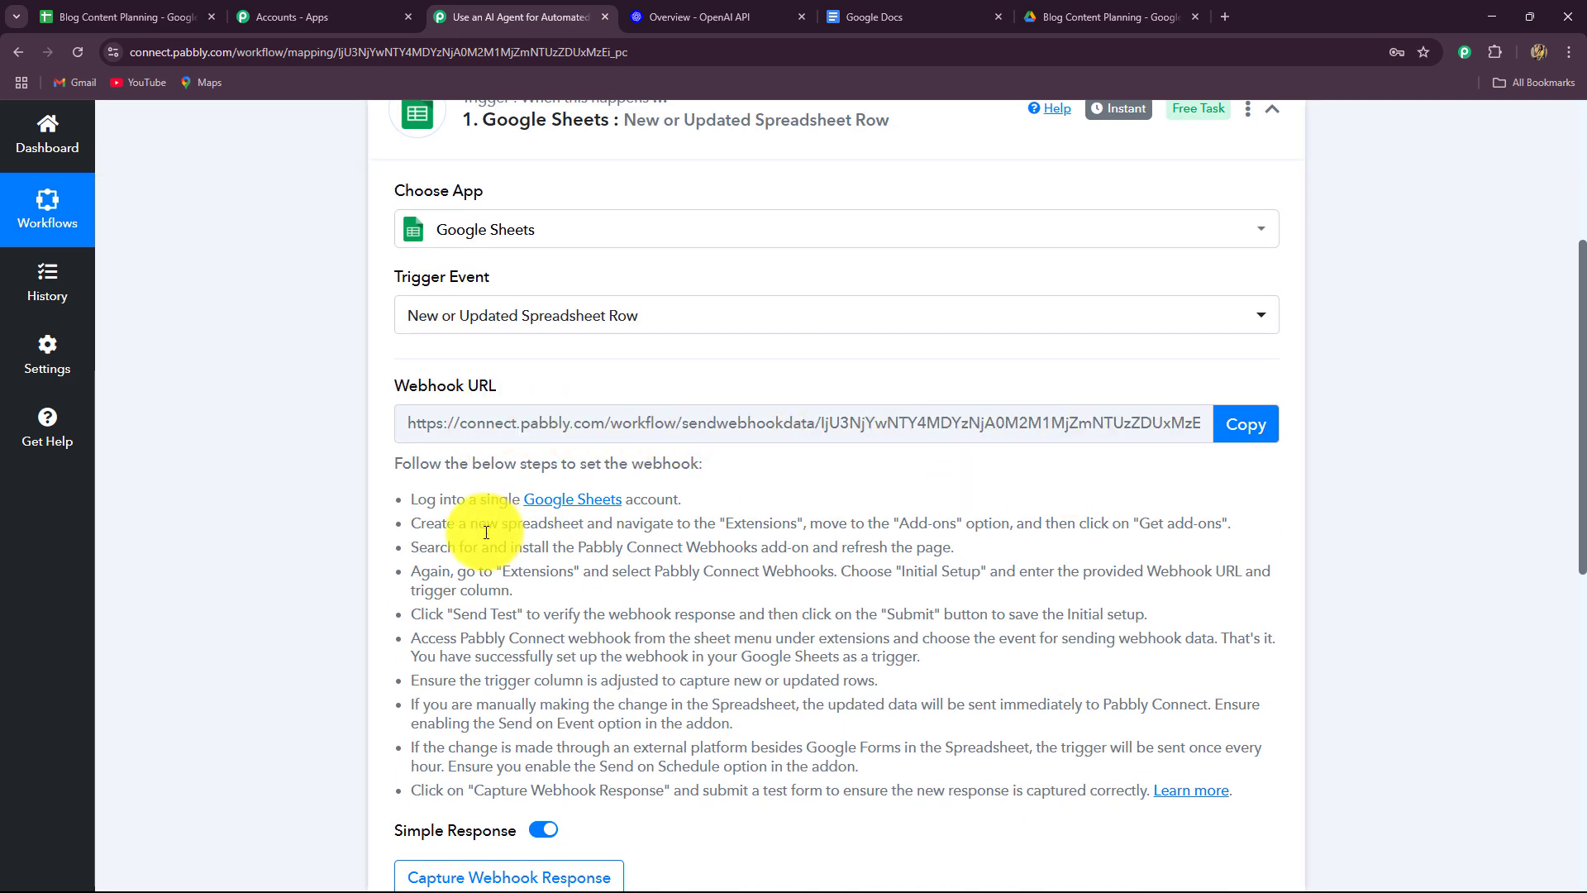
{"action": "scroll", "coordinate": [246, 547], "scroll_direction": "down", "scroll_amount": 2}
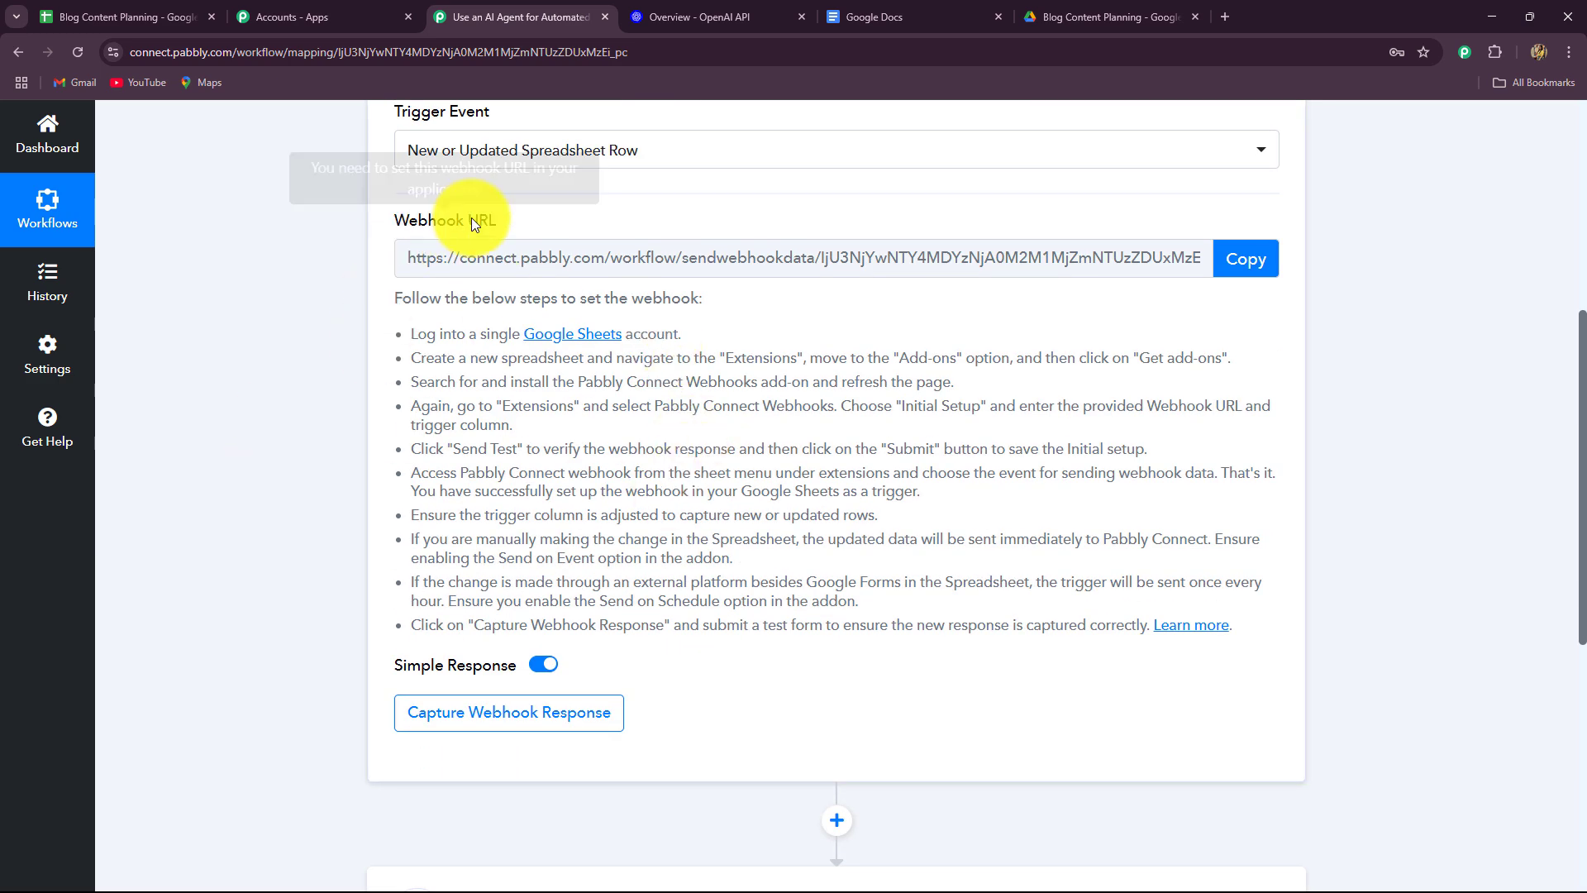
Compare with the spreadsheet, then copy the trigger's webhook URL.
{"action": "left_click", "coordinate": [111, 17]}
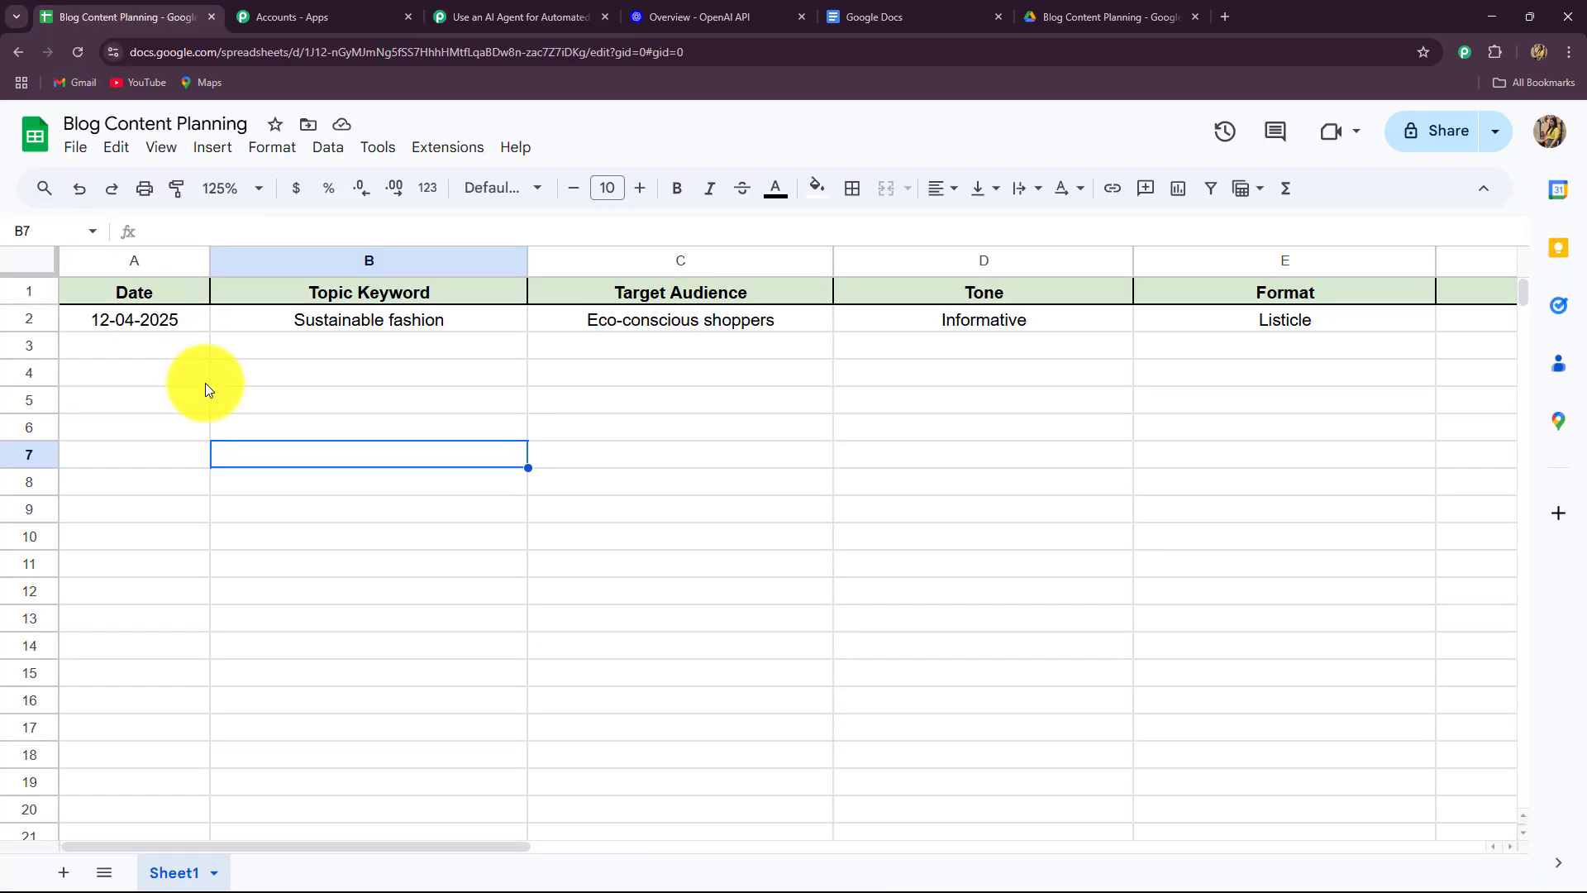
{"action": "left_click", "coordinate": [538, 16]}
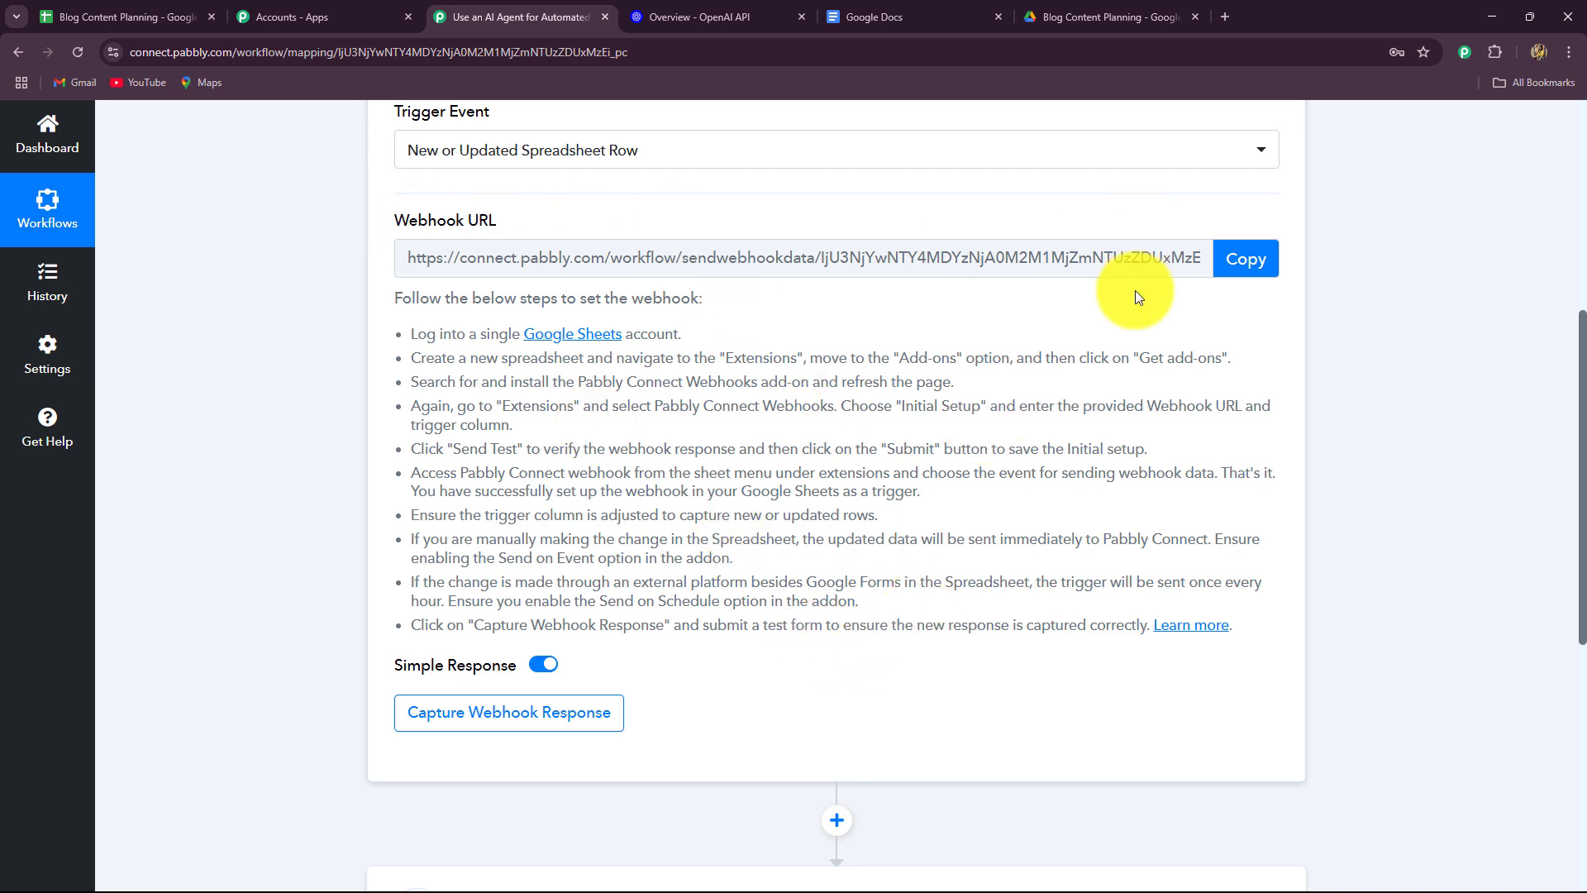
{"action": "left_click", "coordinate": [116, 18]}
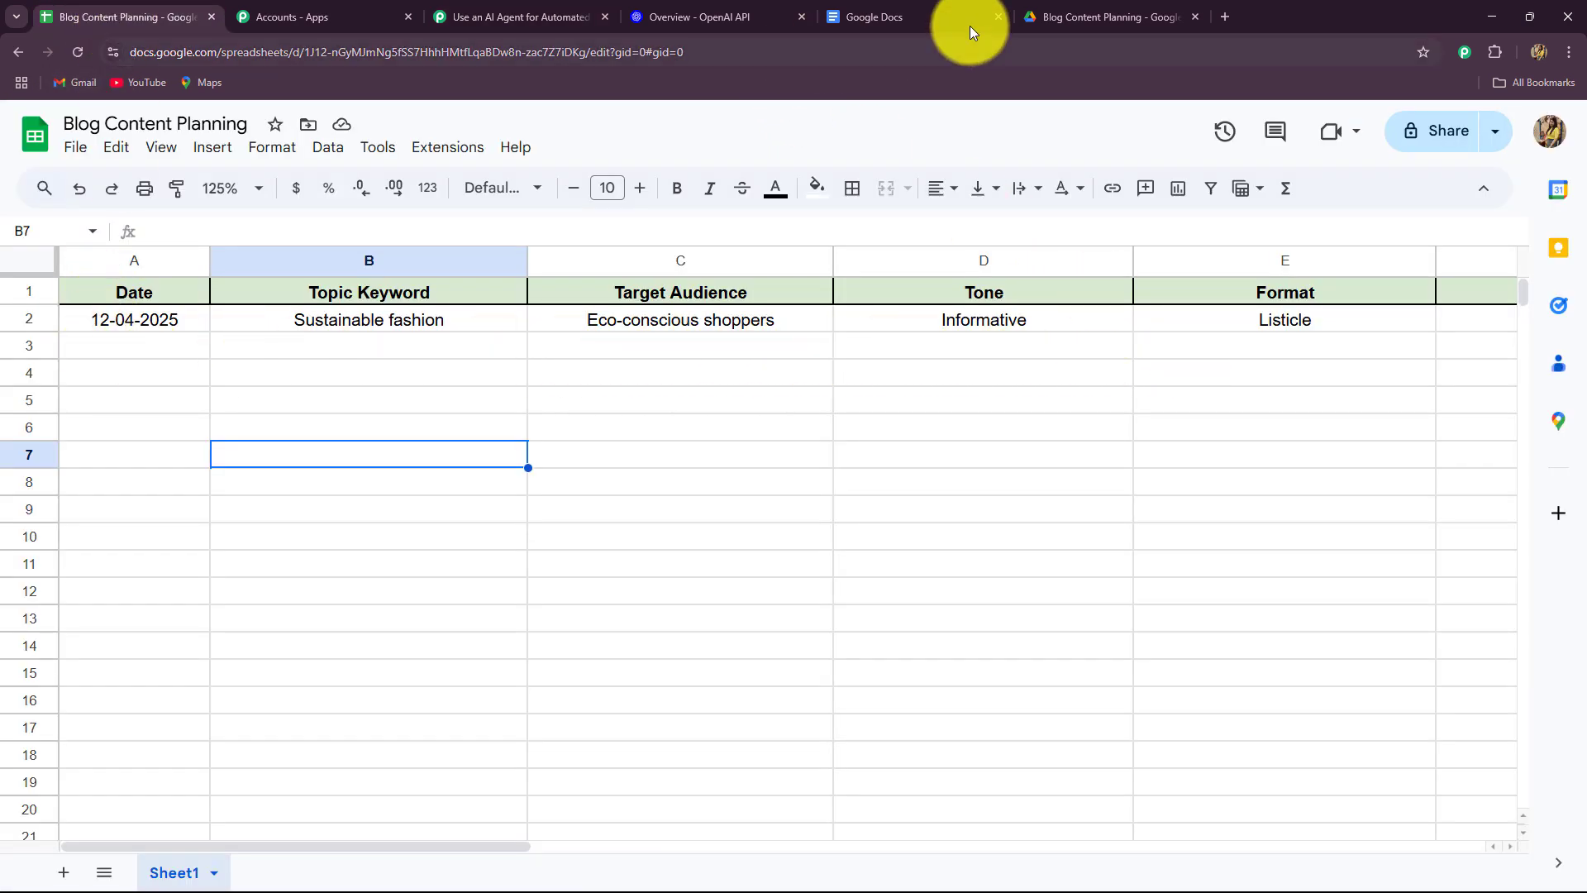
{"action": "left_click", "coordinate": [529, 17]}
{"action": "left_click", "coordinate": [1246, 261]}
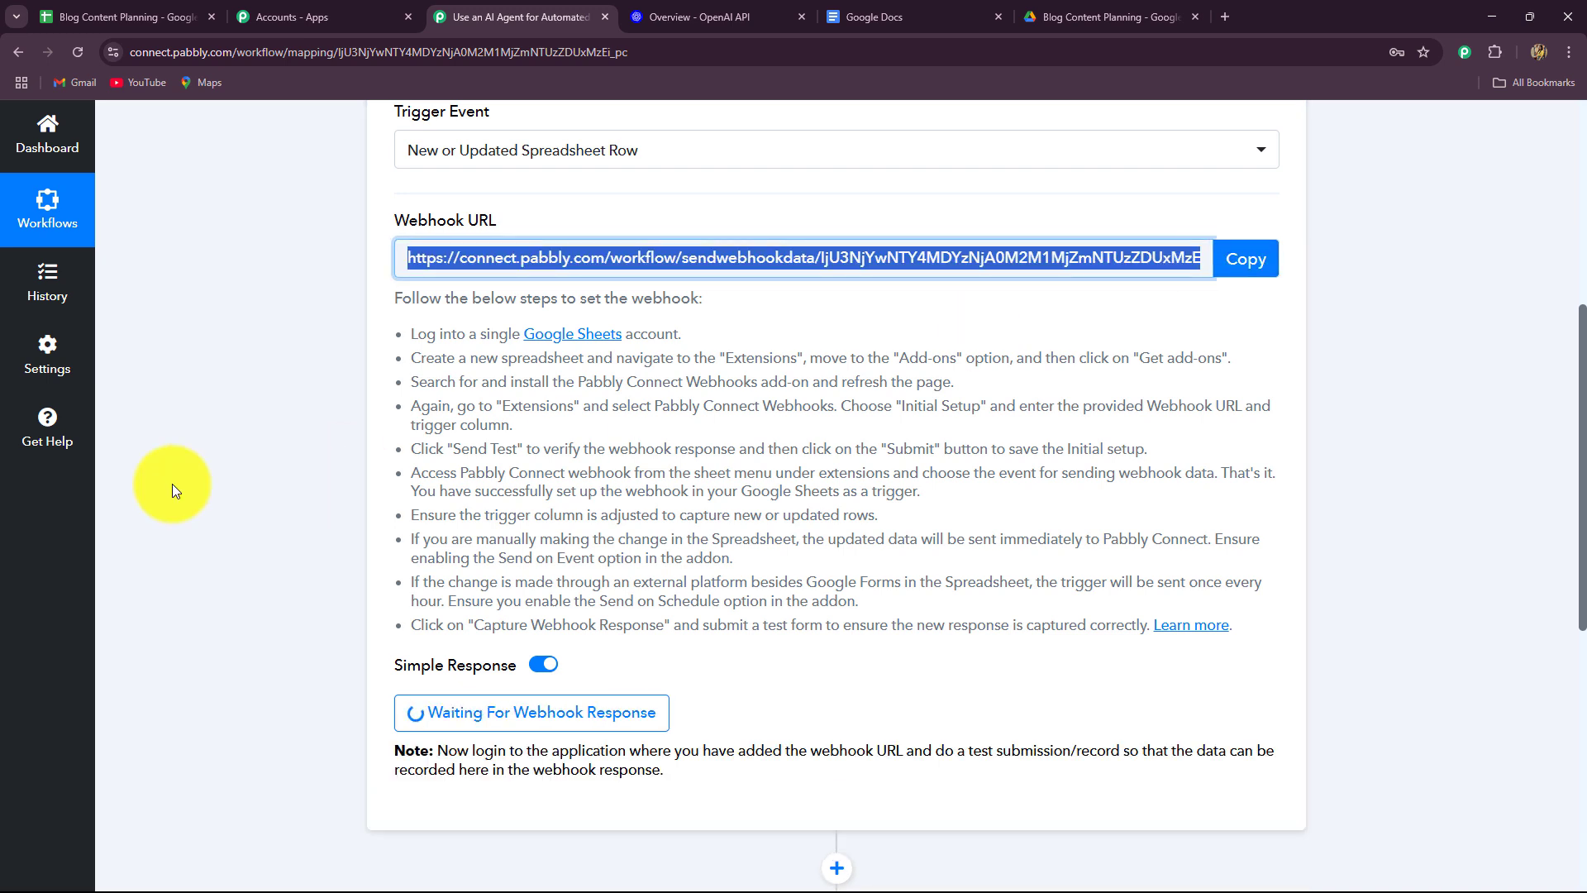
Scroll the Blog Content Planning sheet across columns A–F to review the Sustainable fashion row.
{"action": "left_click", "coordinate": [140, 17]}
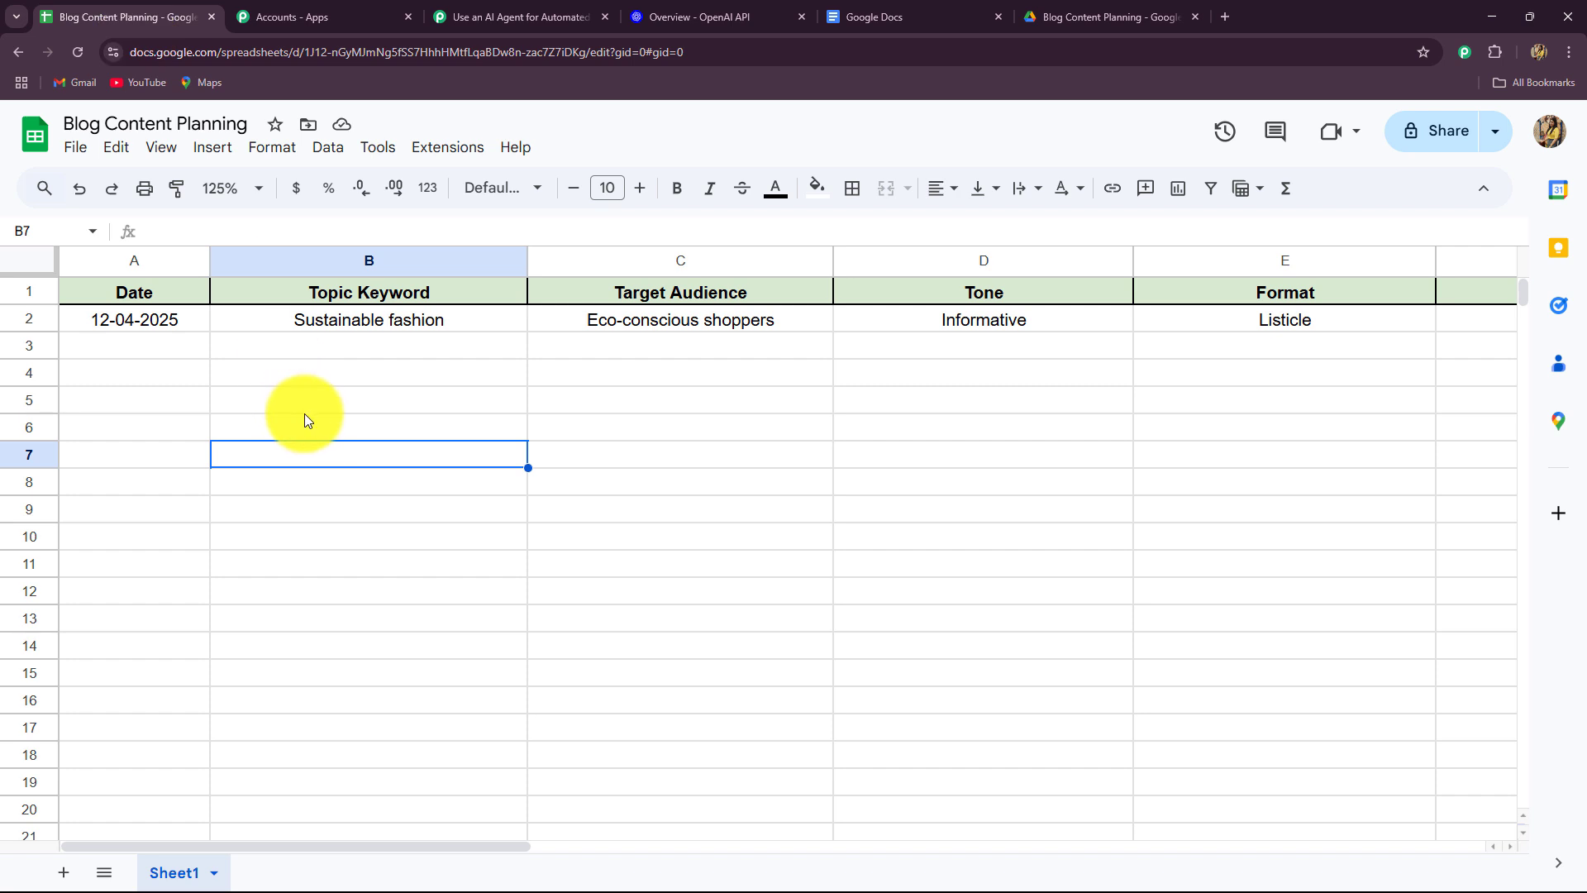
{"action": "left_click_drag", "start_coordinate": [142, 847], "coordinate": [141, 800]}
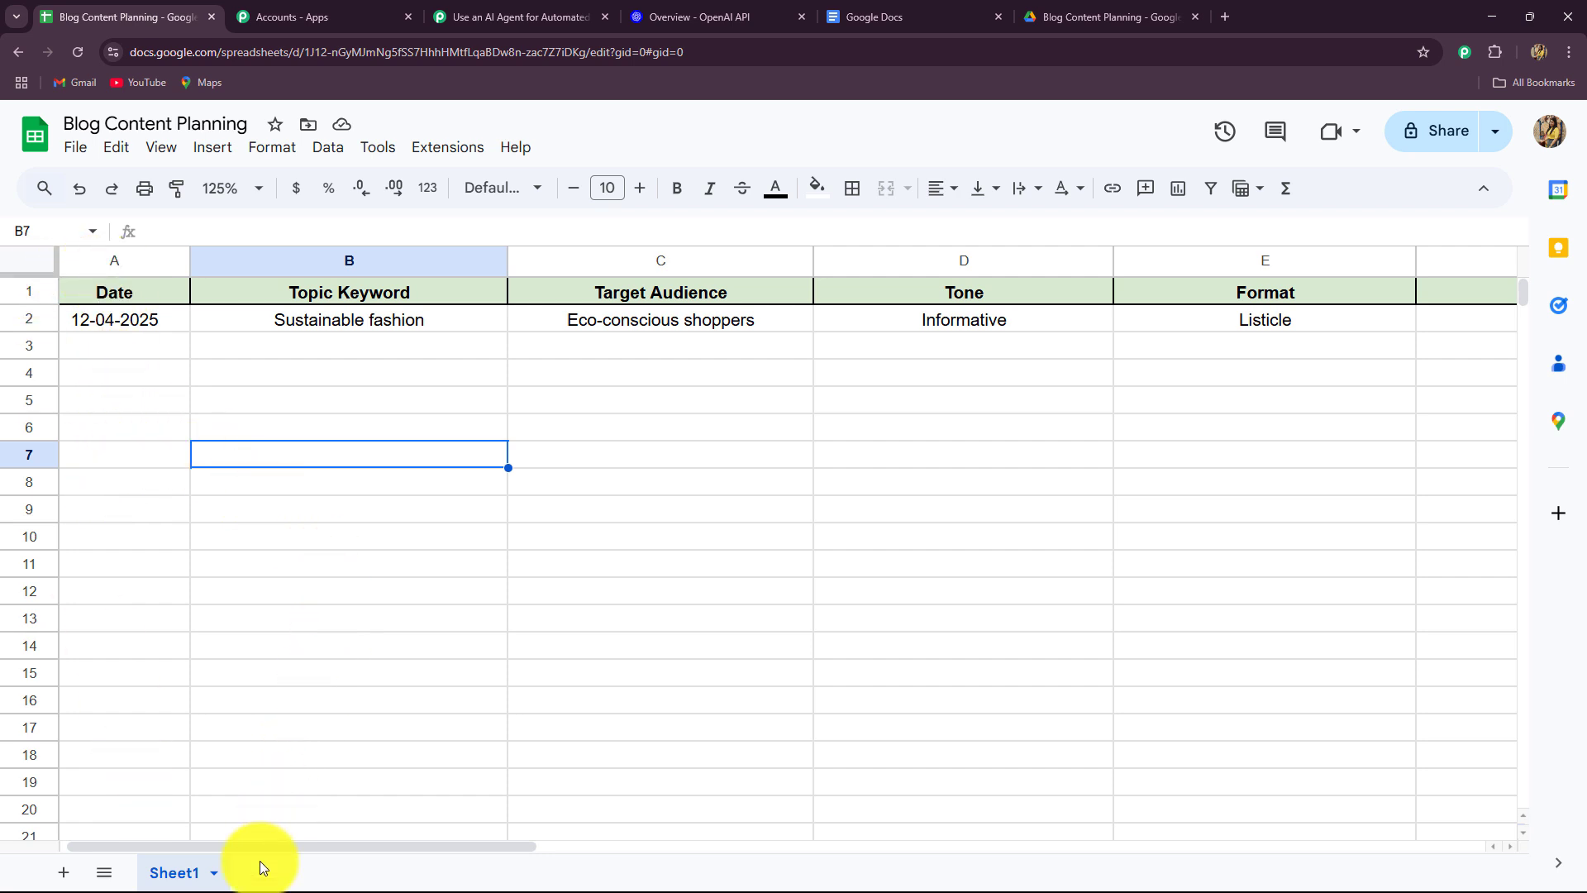
{"action": "left_click_drag", "start_coordinate": [260, 844], "coordinate": [434, 847]}
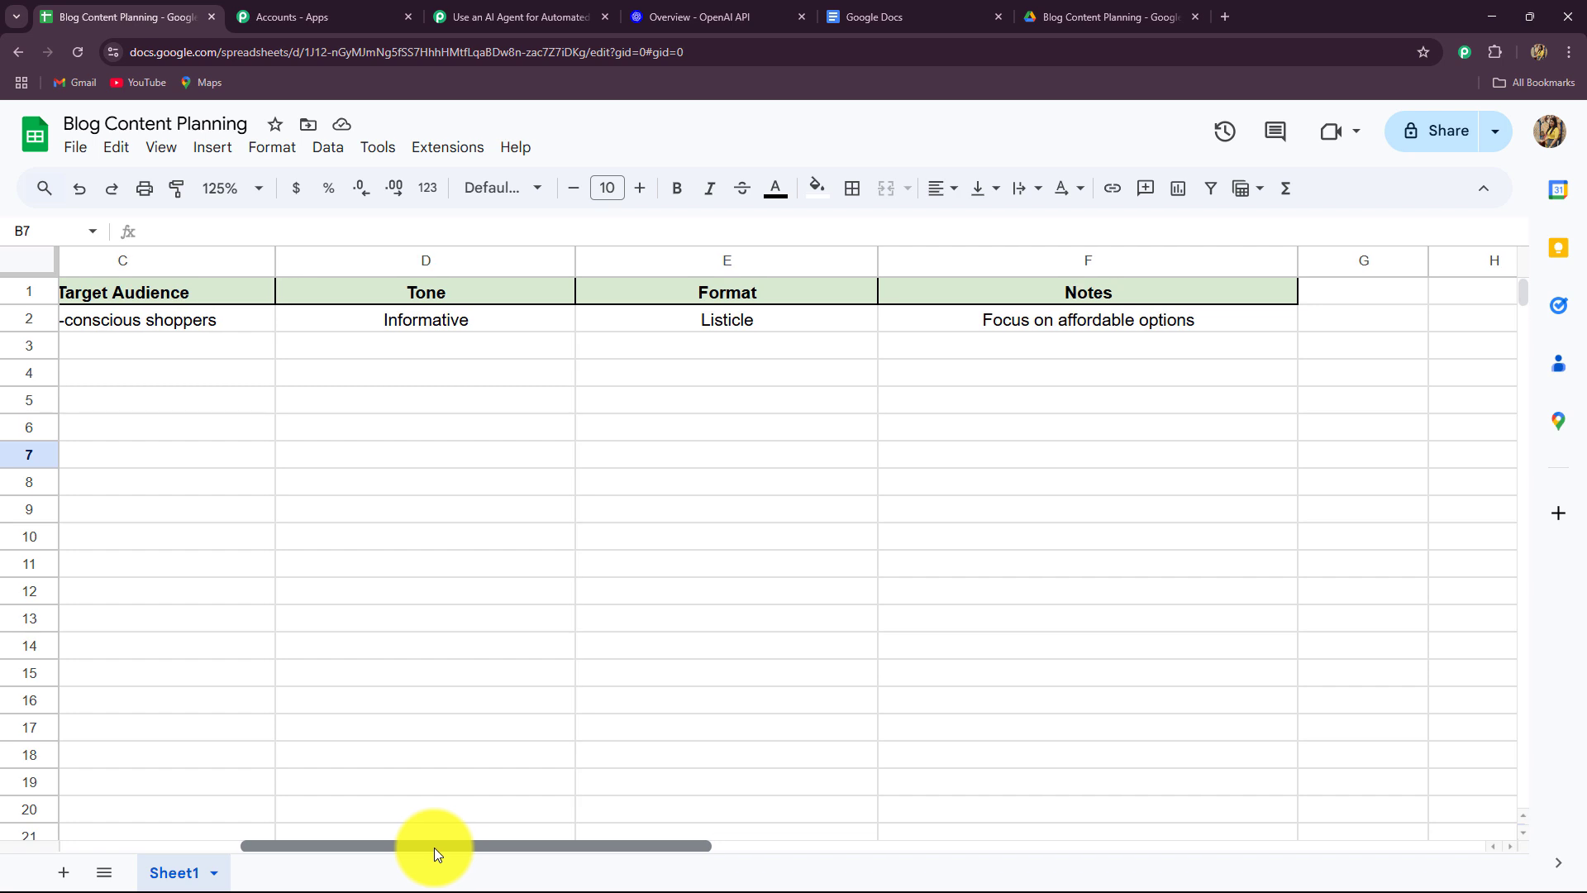
{"action": "left_click_drag", "start_coordinate": [434, 846], "coordinate": [250, 864]}
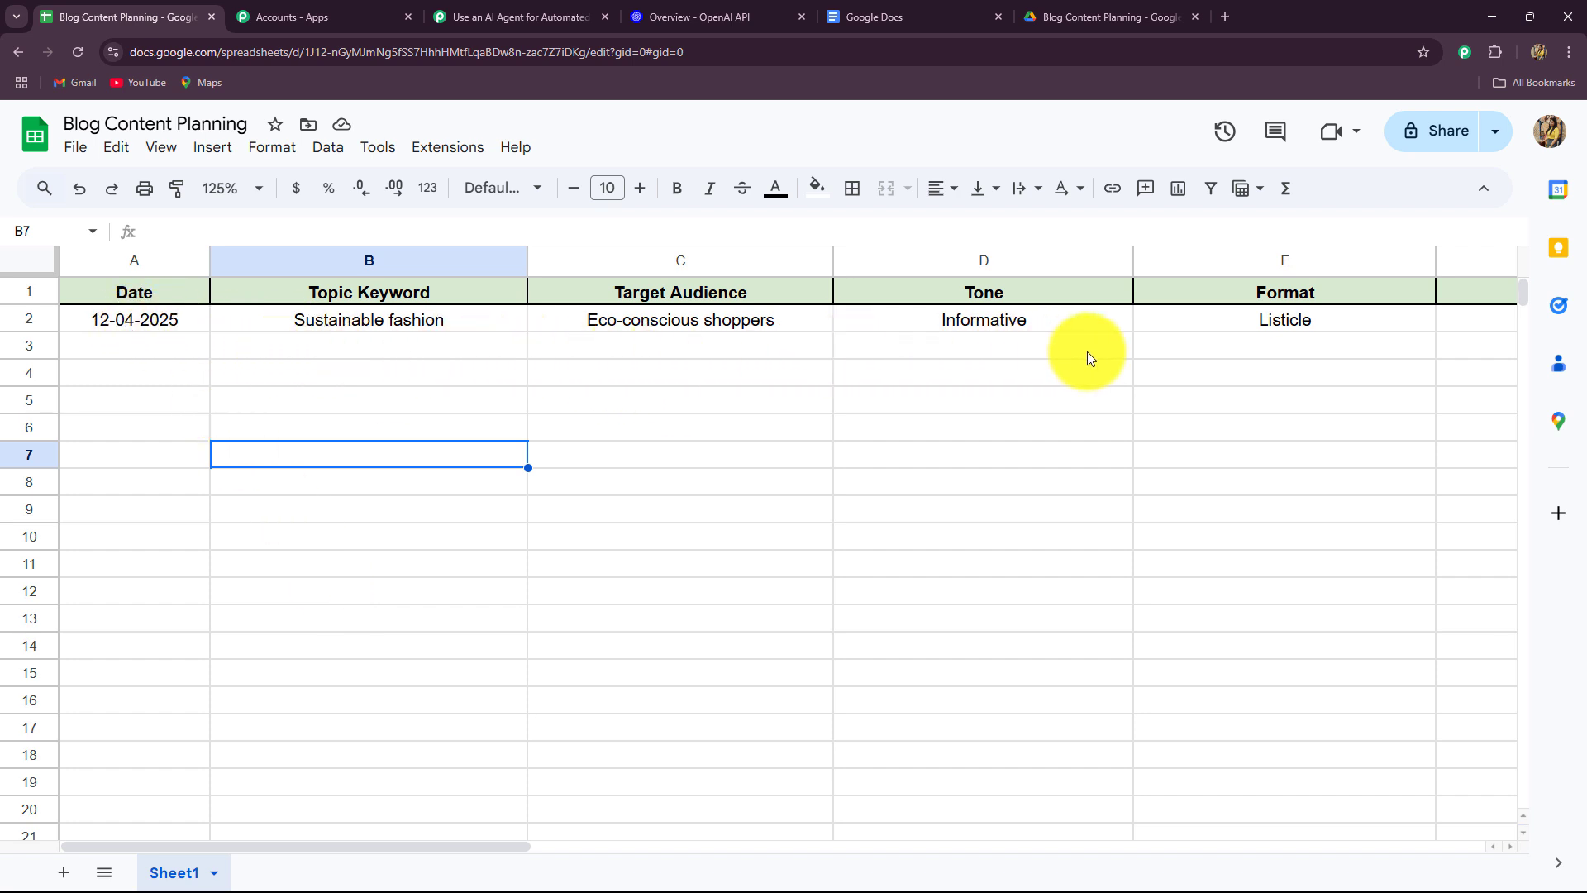
{"action": "left_click_drag", "start_coordinate": [418, 845], "coordinate": [570, 851]}
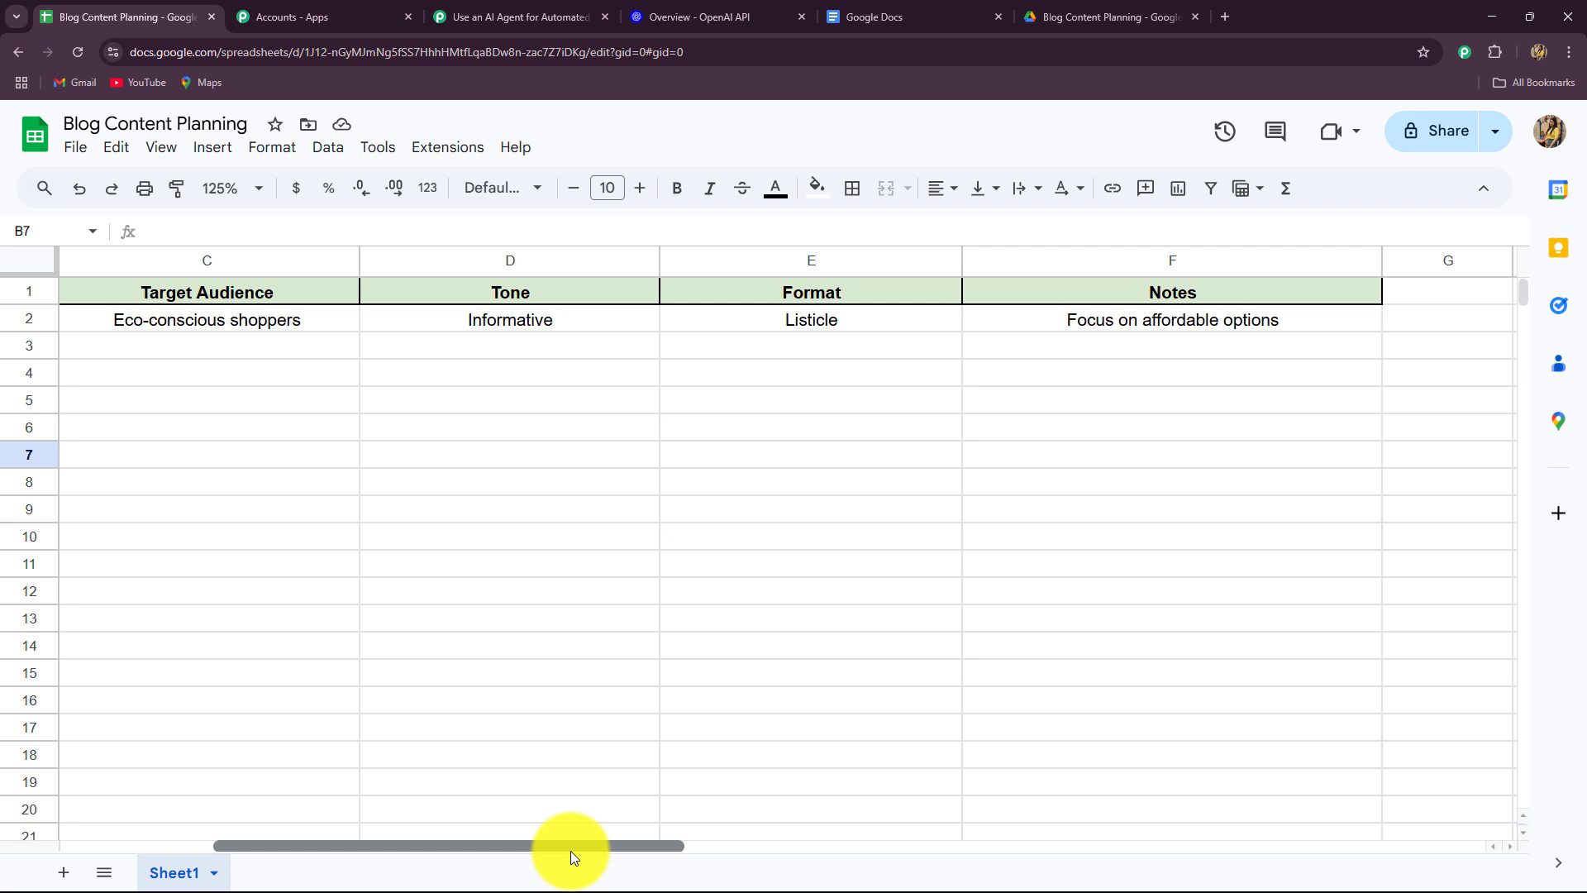
{"action": "left_click_drag", "start_coordinate": [571, 851], "coordinate": [462, 851]}
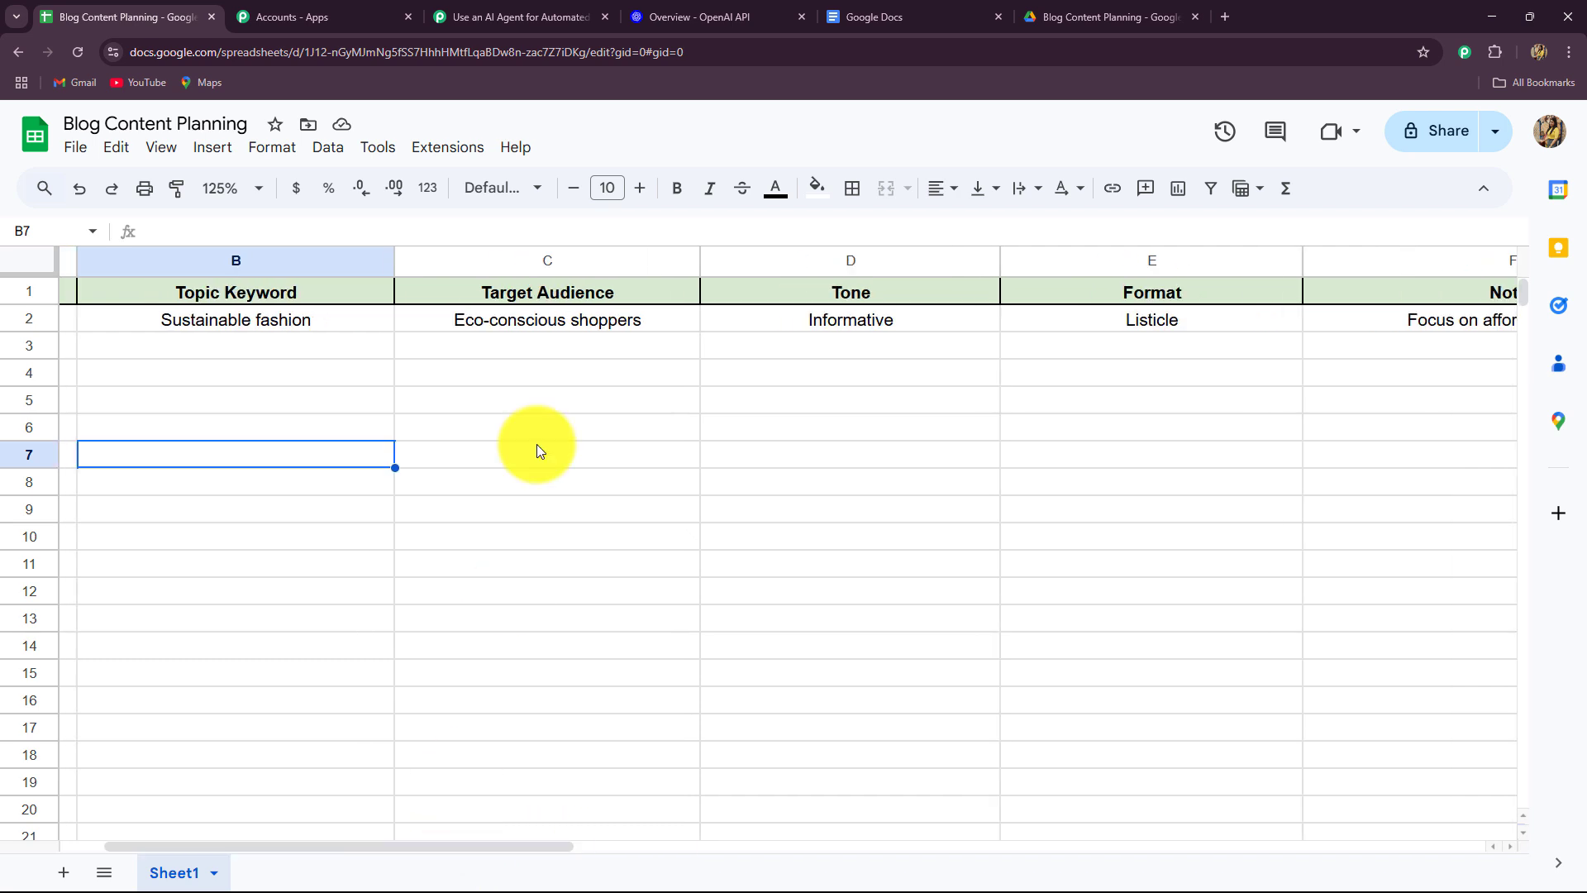
{"action": "left_click", "coordinate": [453, 150]}
{"action": "mouse_move", "coordinate": [439, 183]}
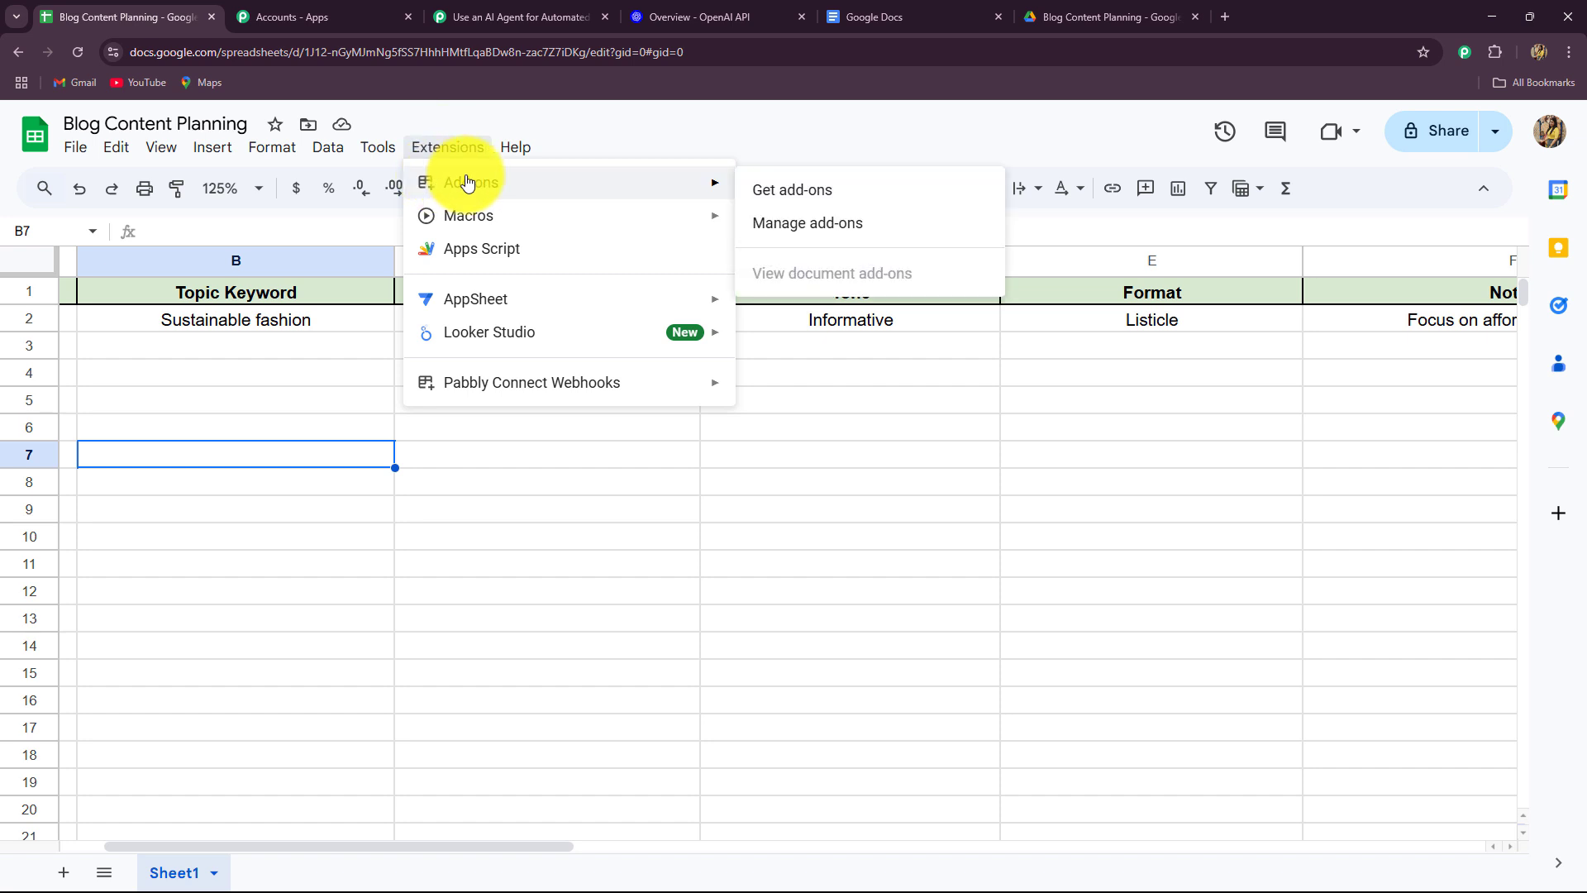
{"action": "left_click", "coordinate": [774, 195]}
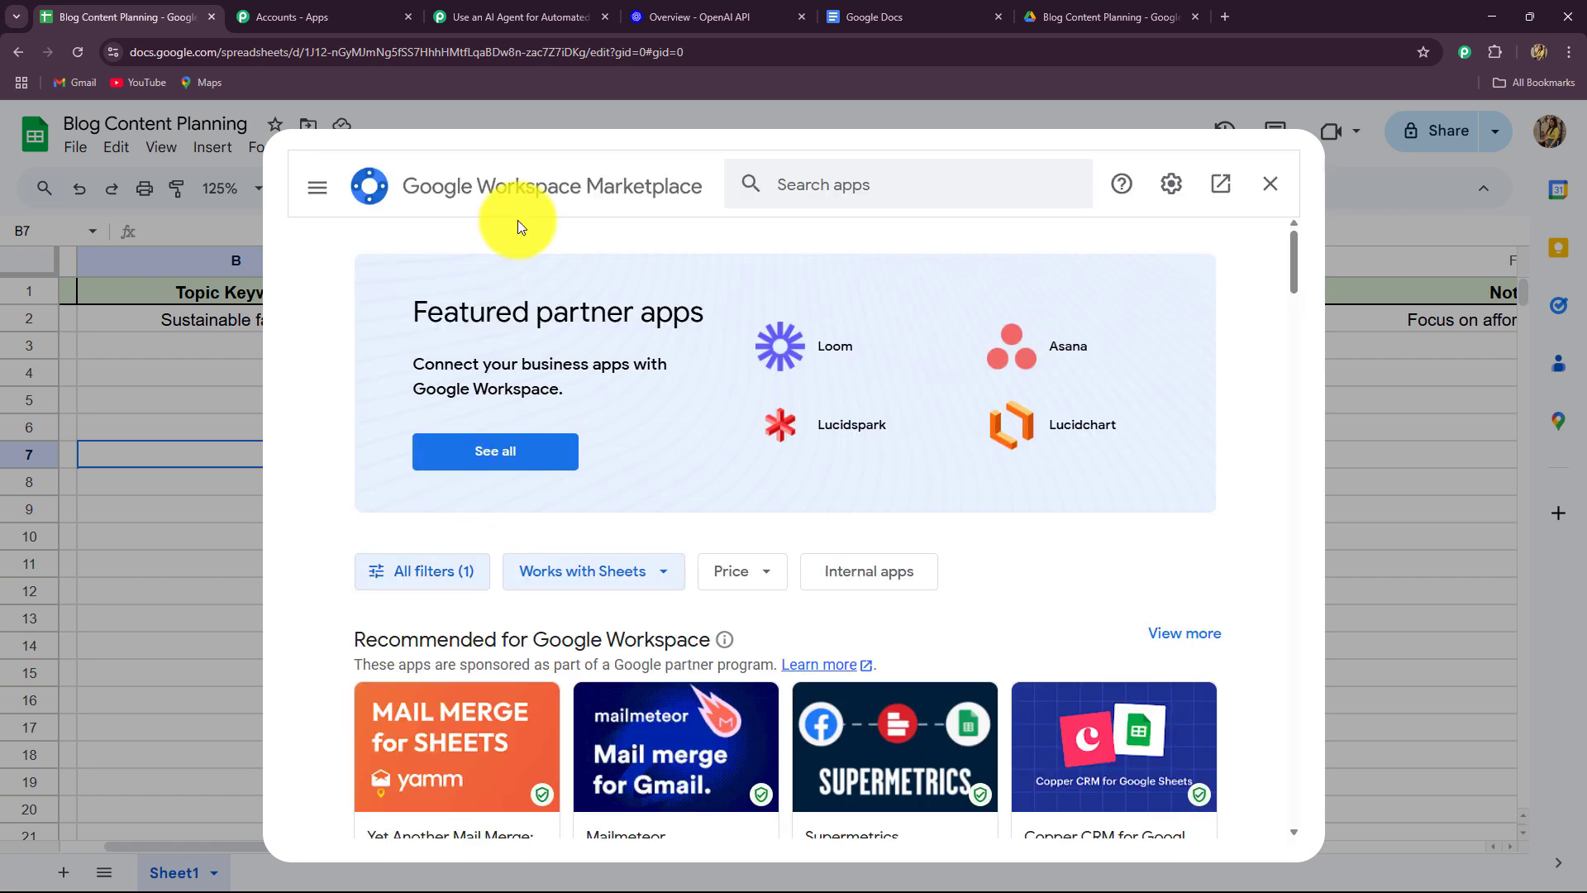
{"action": "left_click", "coordinate": [809, 180]}
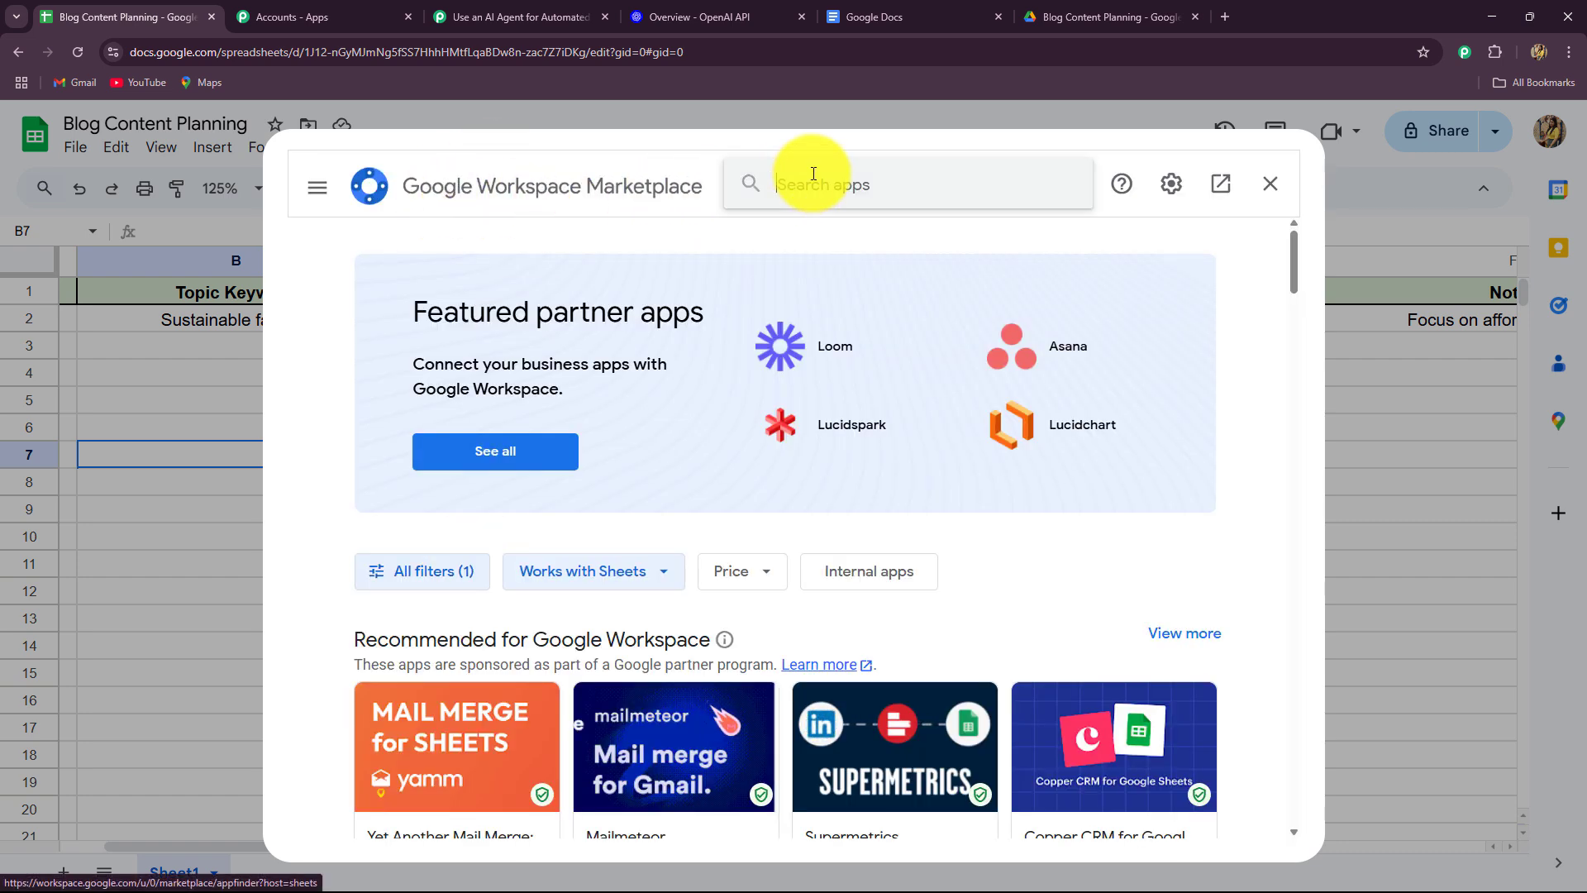
{"action": "type", "text": "Pabb"}
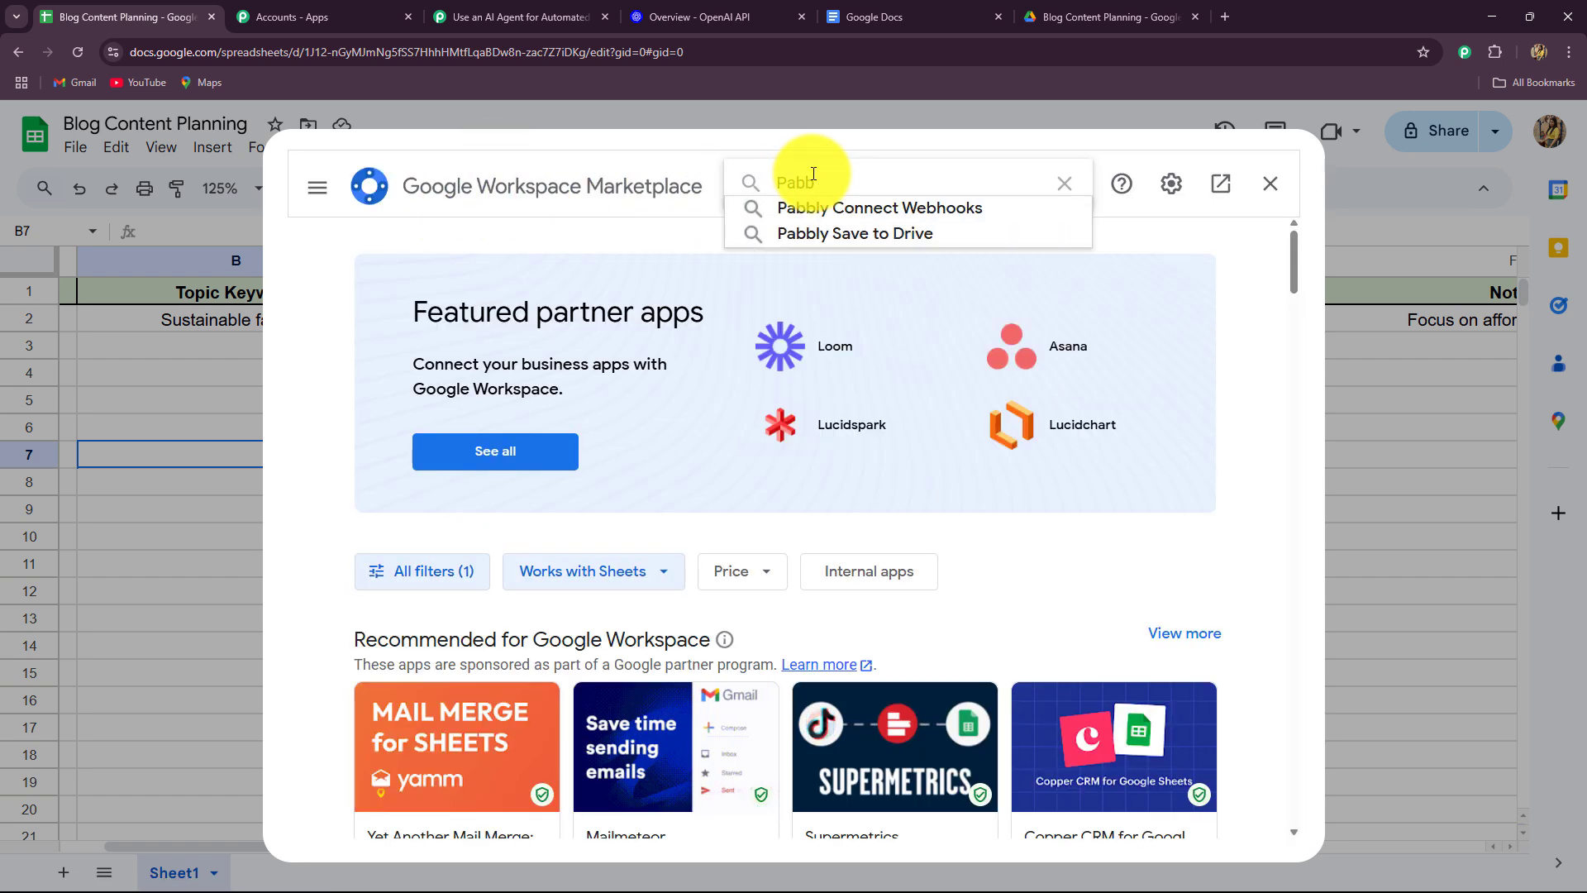
{"action": "left_click", "coordinate": [800, 206]}
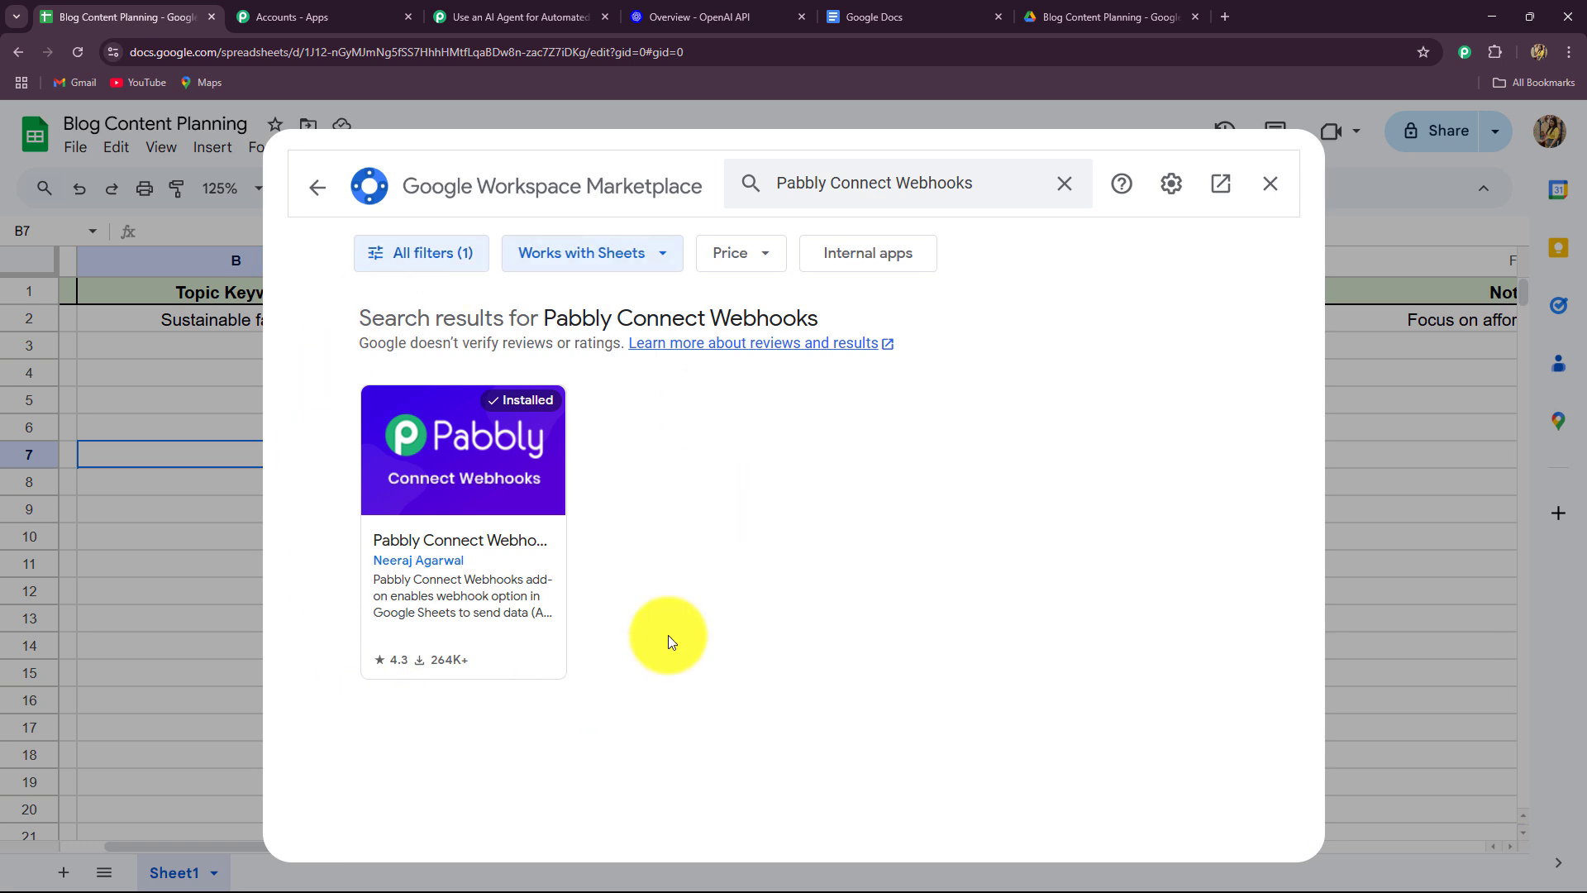
{"action": "left_click", "coordinate": [1271, 183]}
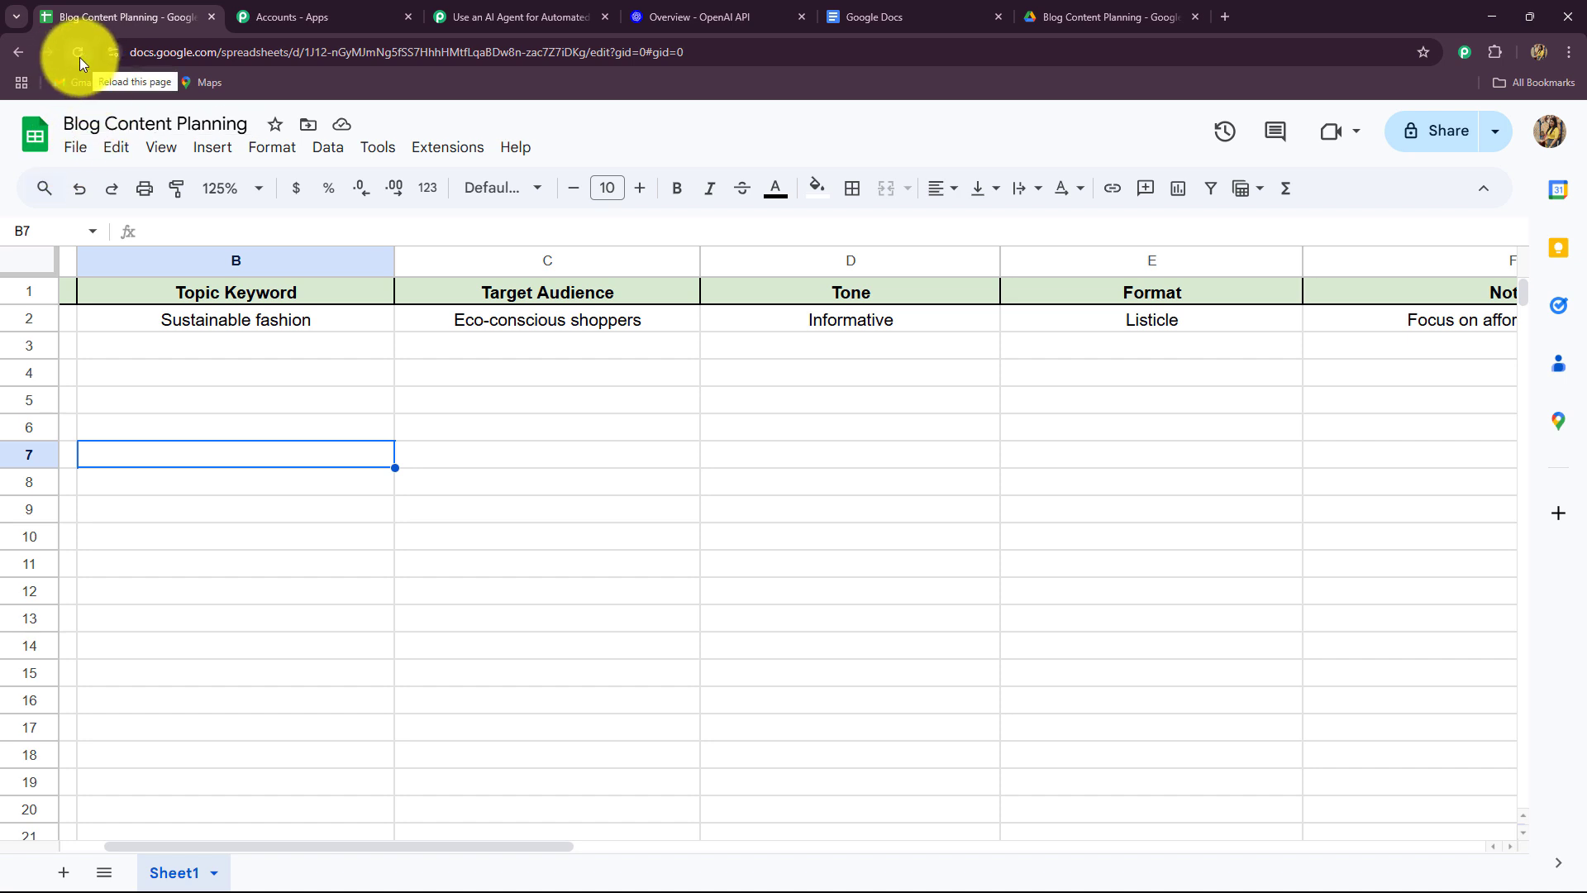
Start the Pabbly Connect Webhooks Initial Setup from the sheet's Extensions menu.
{"action": "left_click", "coordinate": [464, 151]}
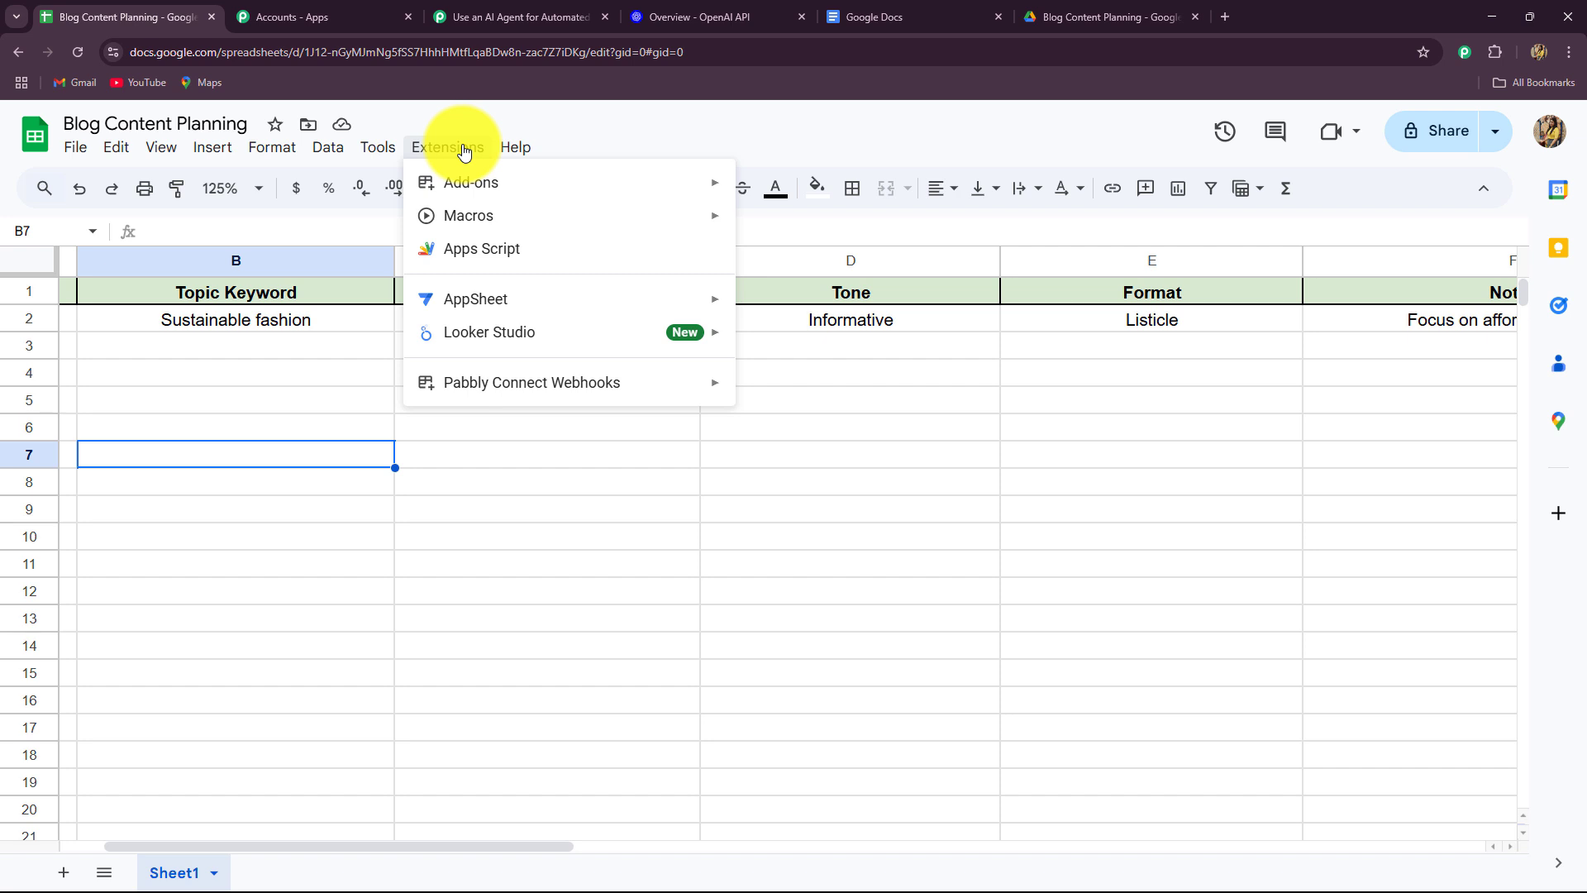
{"action": "mouse_move", "coordinate": [524, 389]}
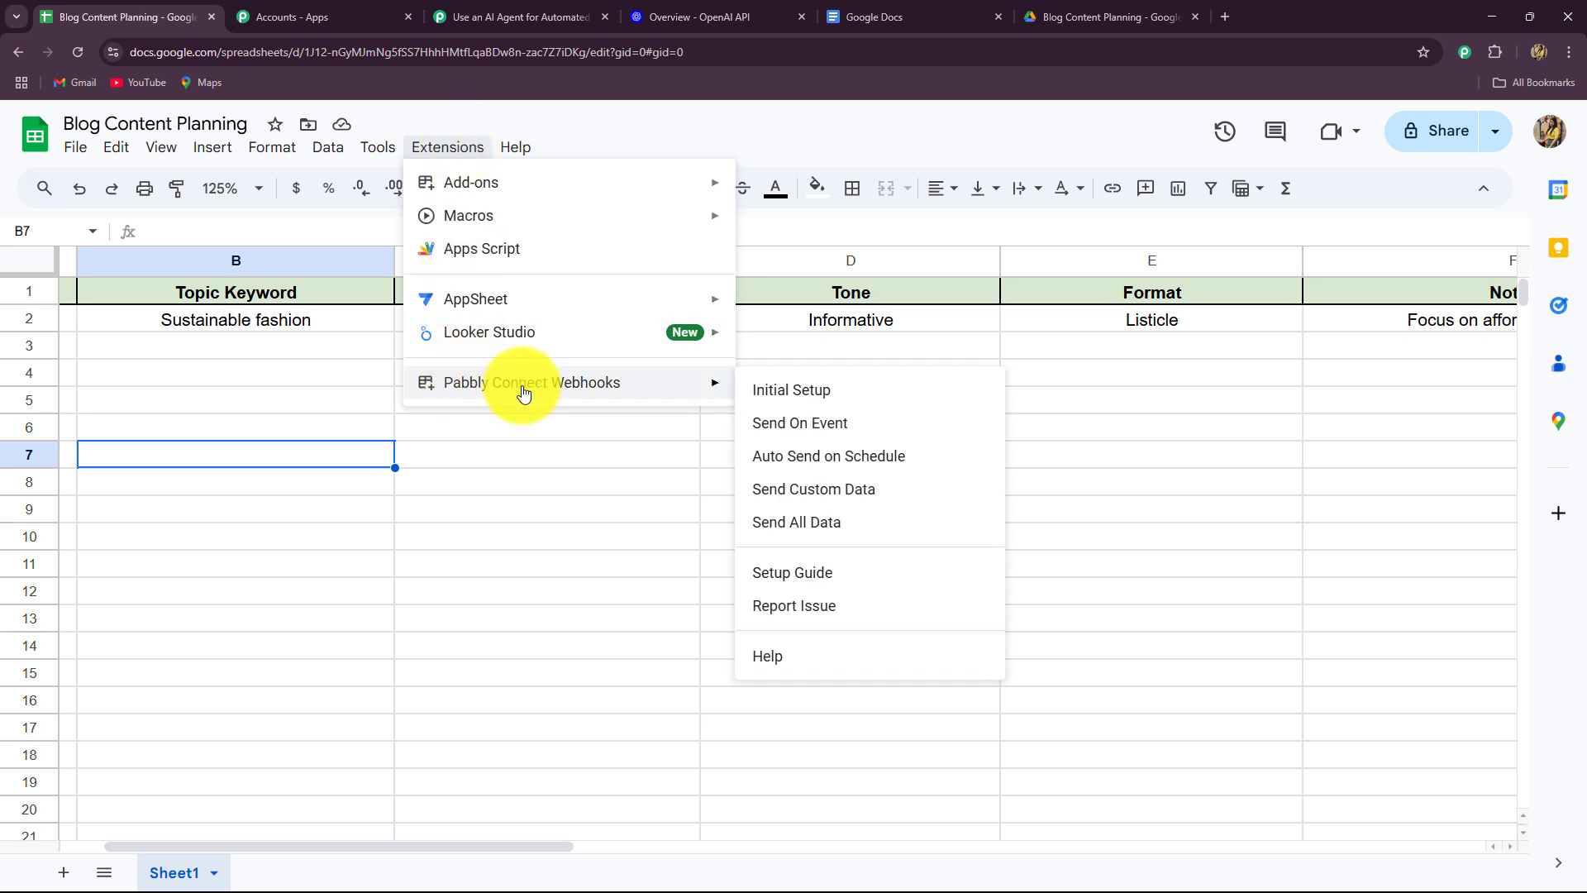
{"action": "left_click", "coordinate": [790, 401]}
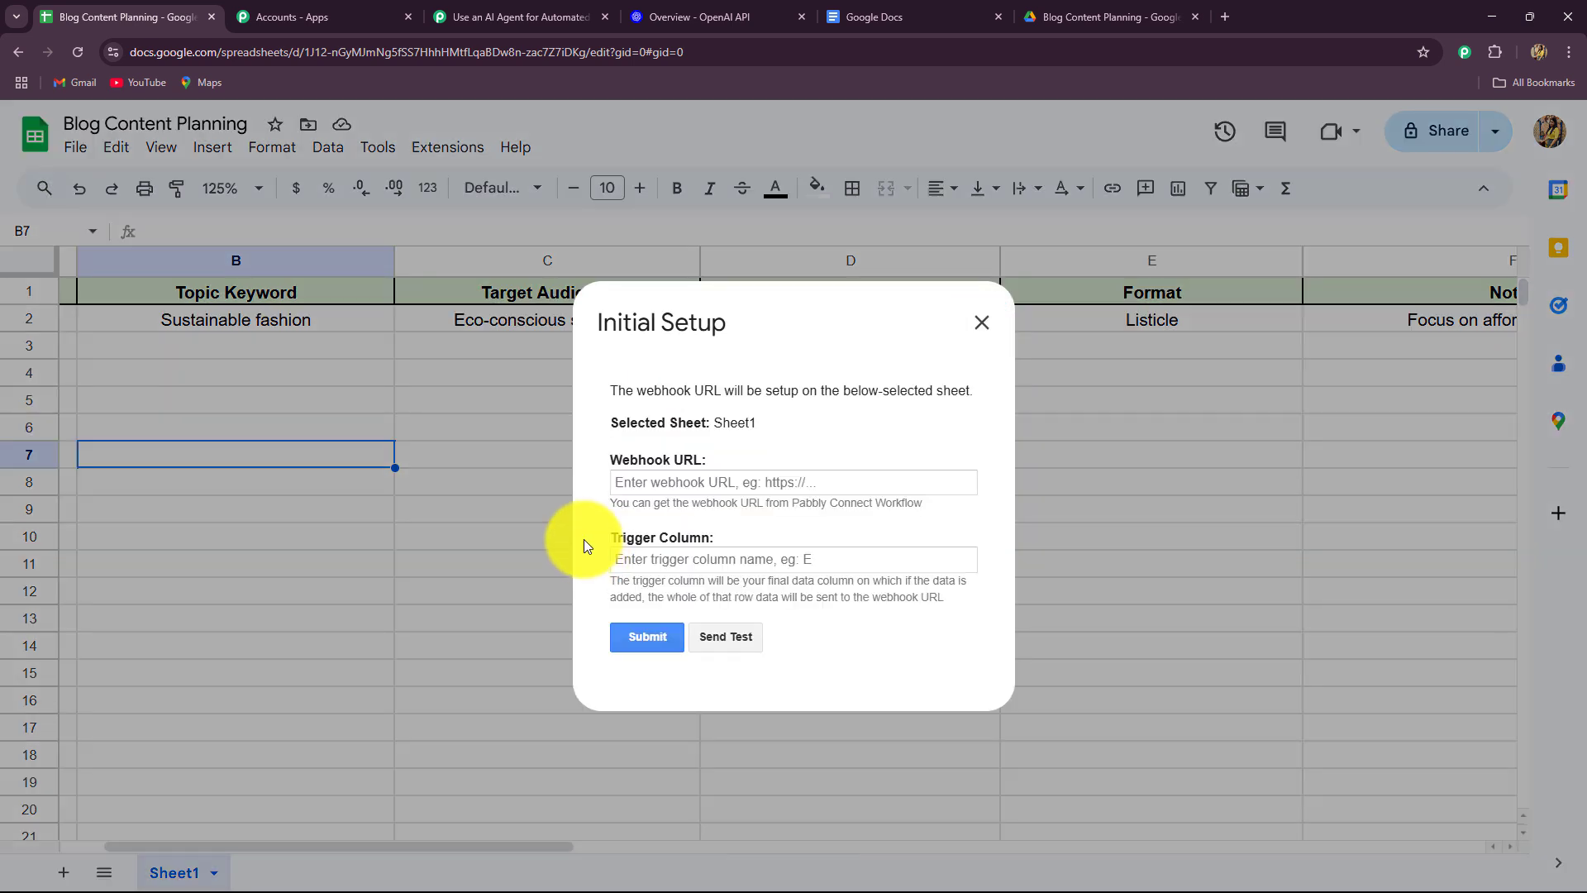
{"action": "left_click", "coordinate": [658, 485]}
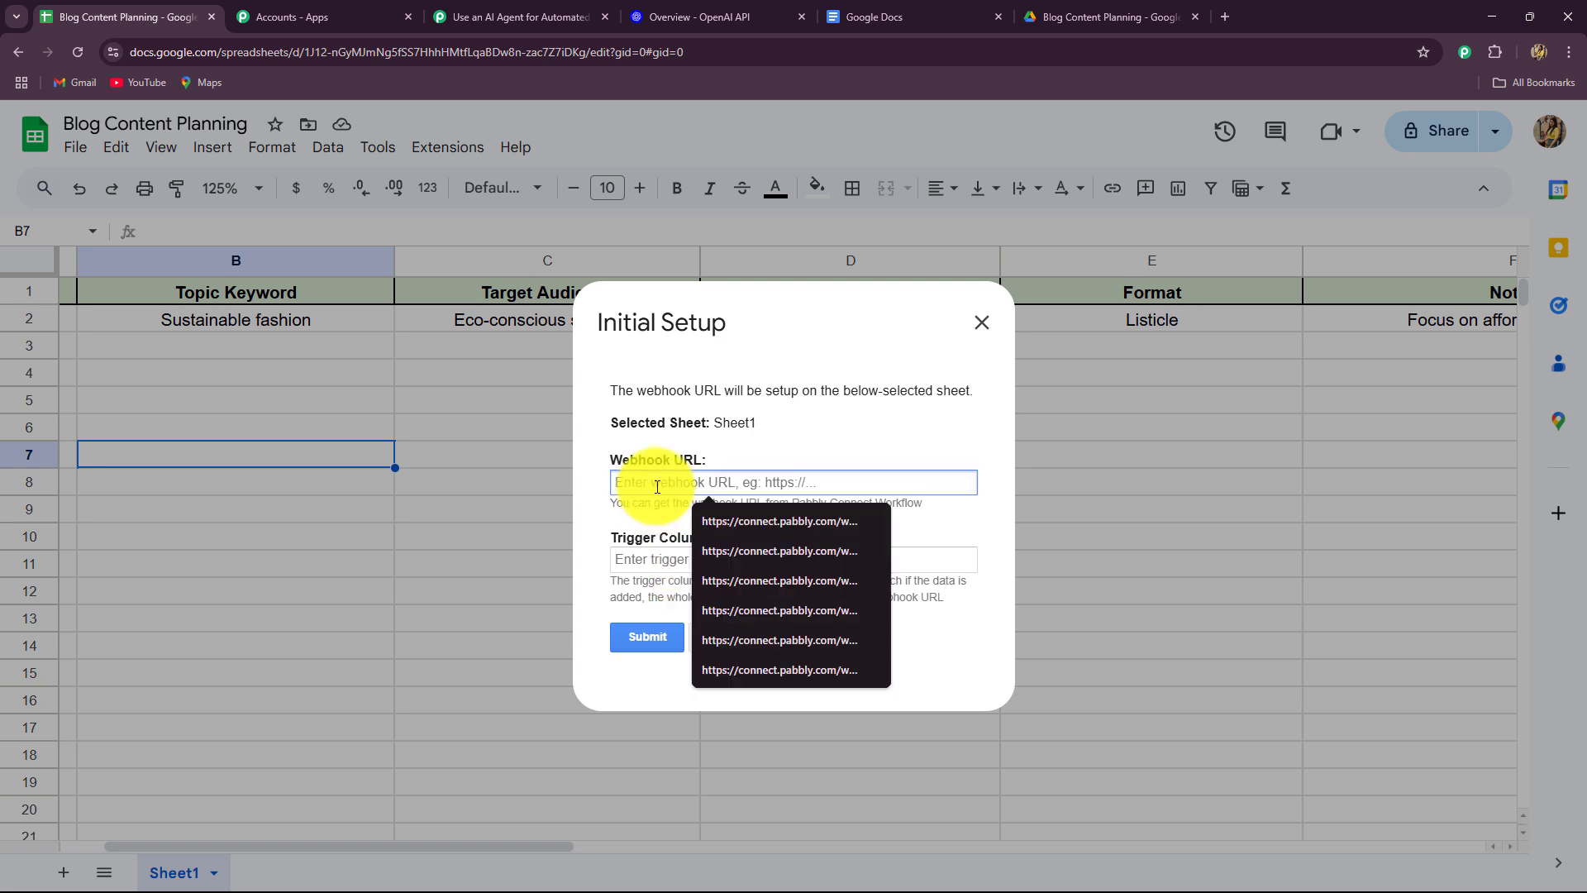
Paste the Pabbly workflow's webhook URL into the setup's Webhook URL field.
{"action": "left_click", "coordinate": [512, 17]}
{"action": "left_click", "coordinate": [106, 16]}
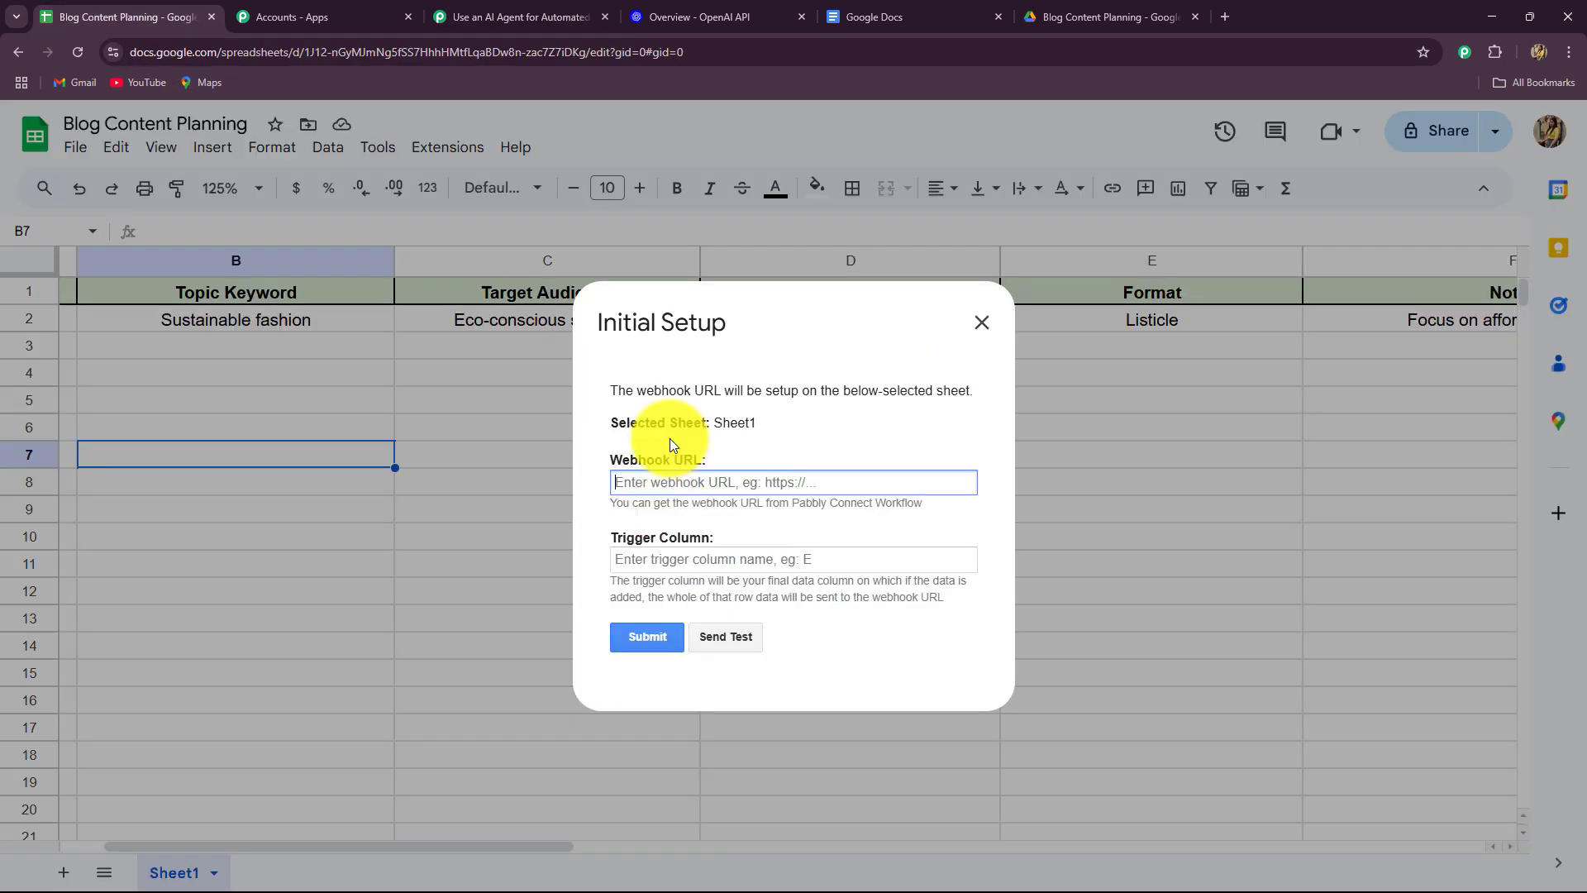
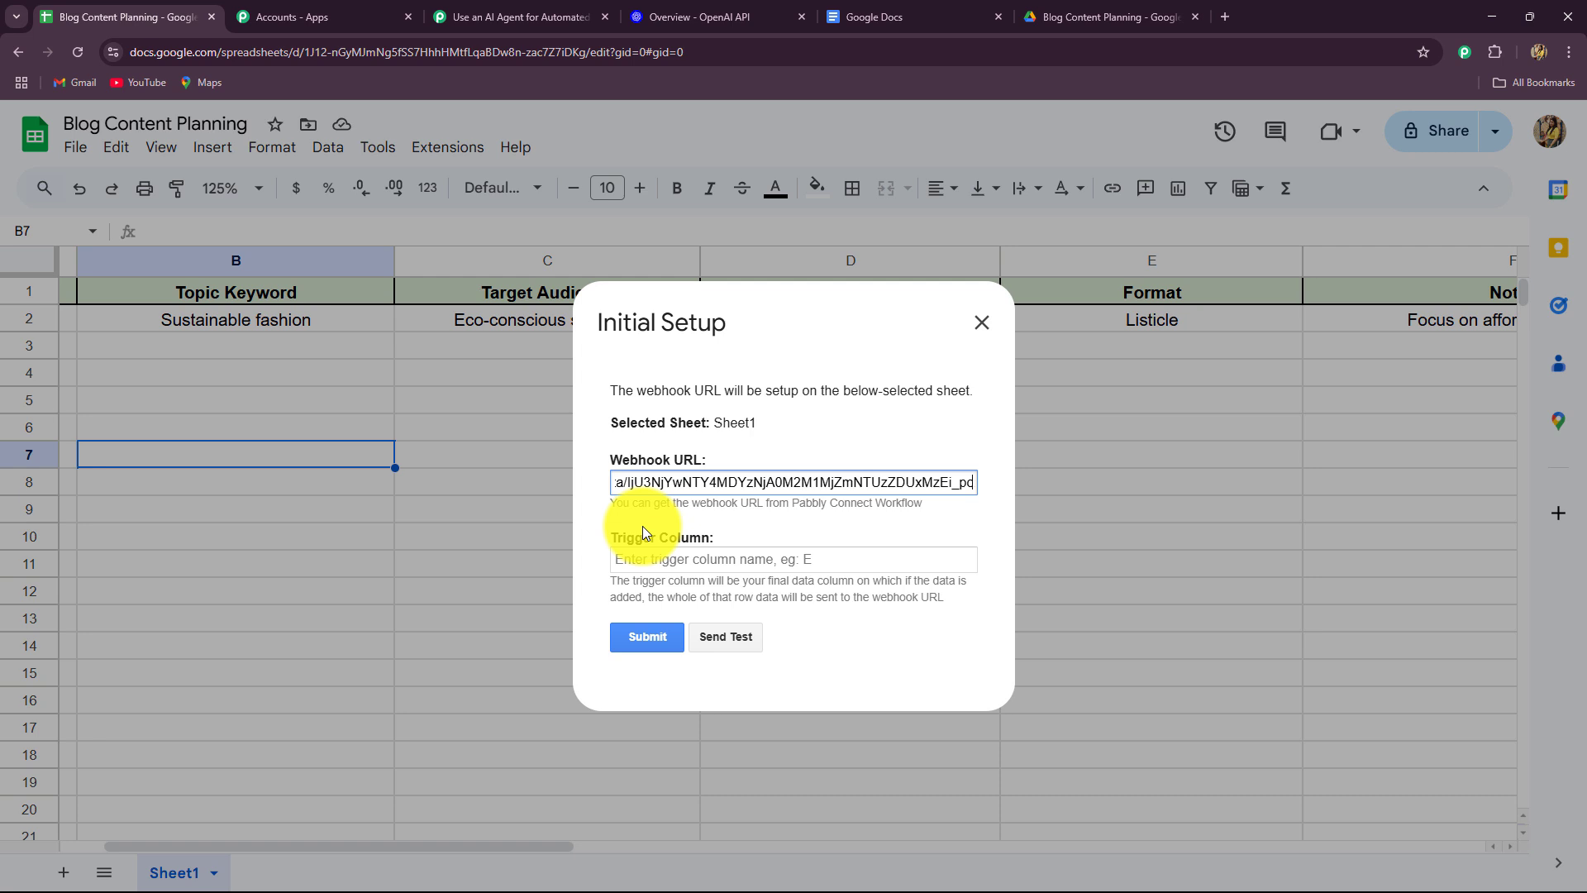
{"action": "left_click", "coordinate": [643, 560]}
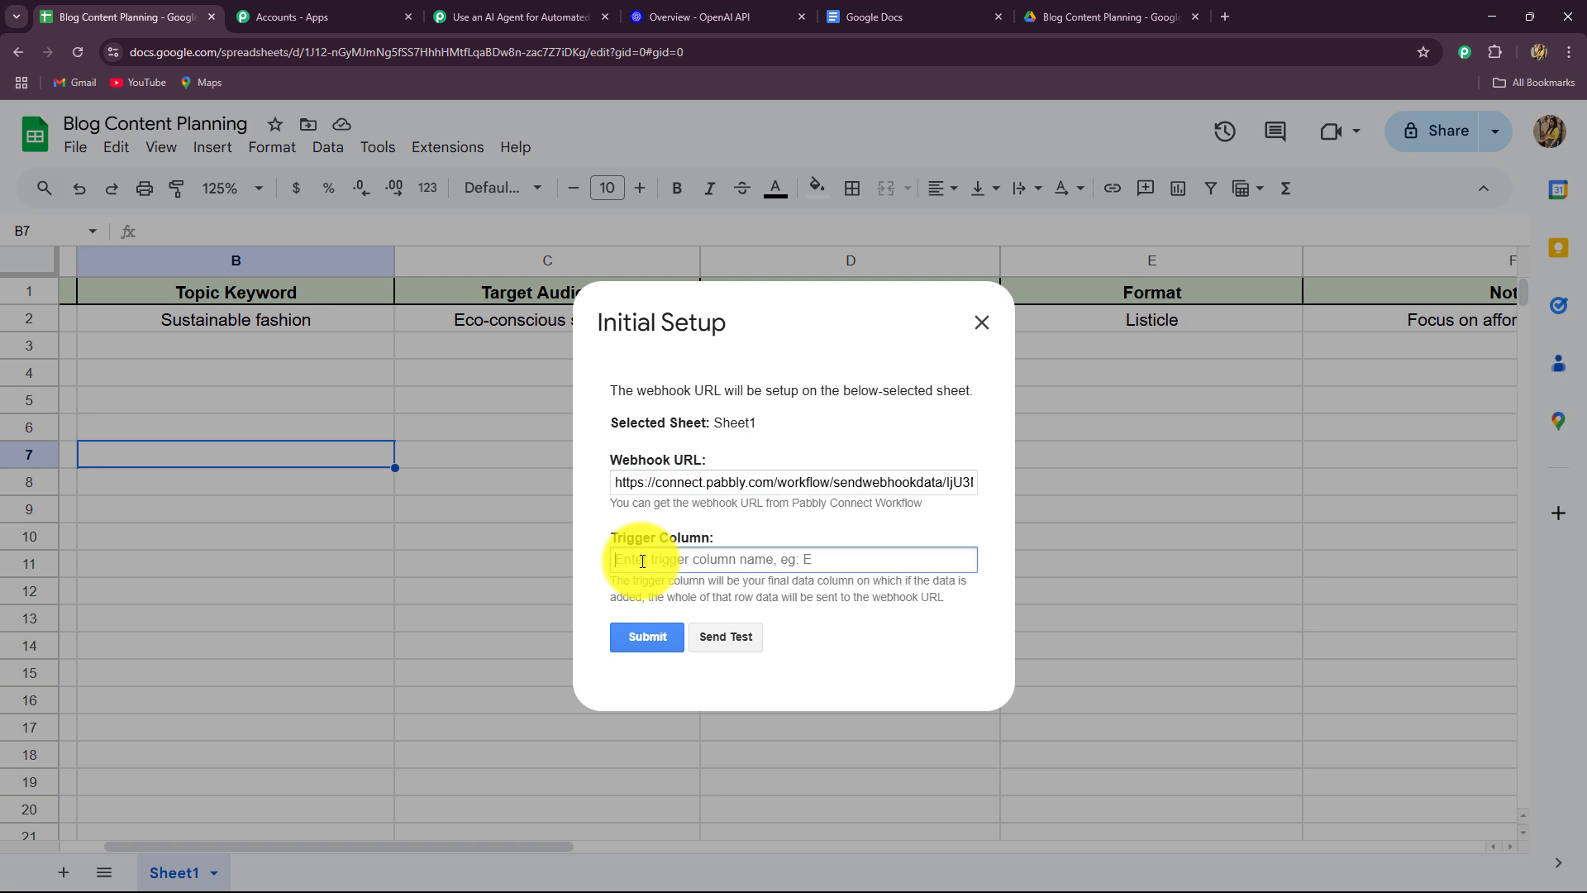
Set the trigger column to F, send a test row, and submit the webhook setup.
{"action": "type", "text": "F"}
{"action": "left_click", "coordinate": [716, 640]}
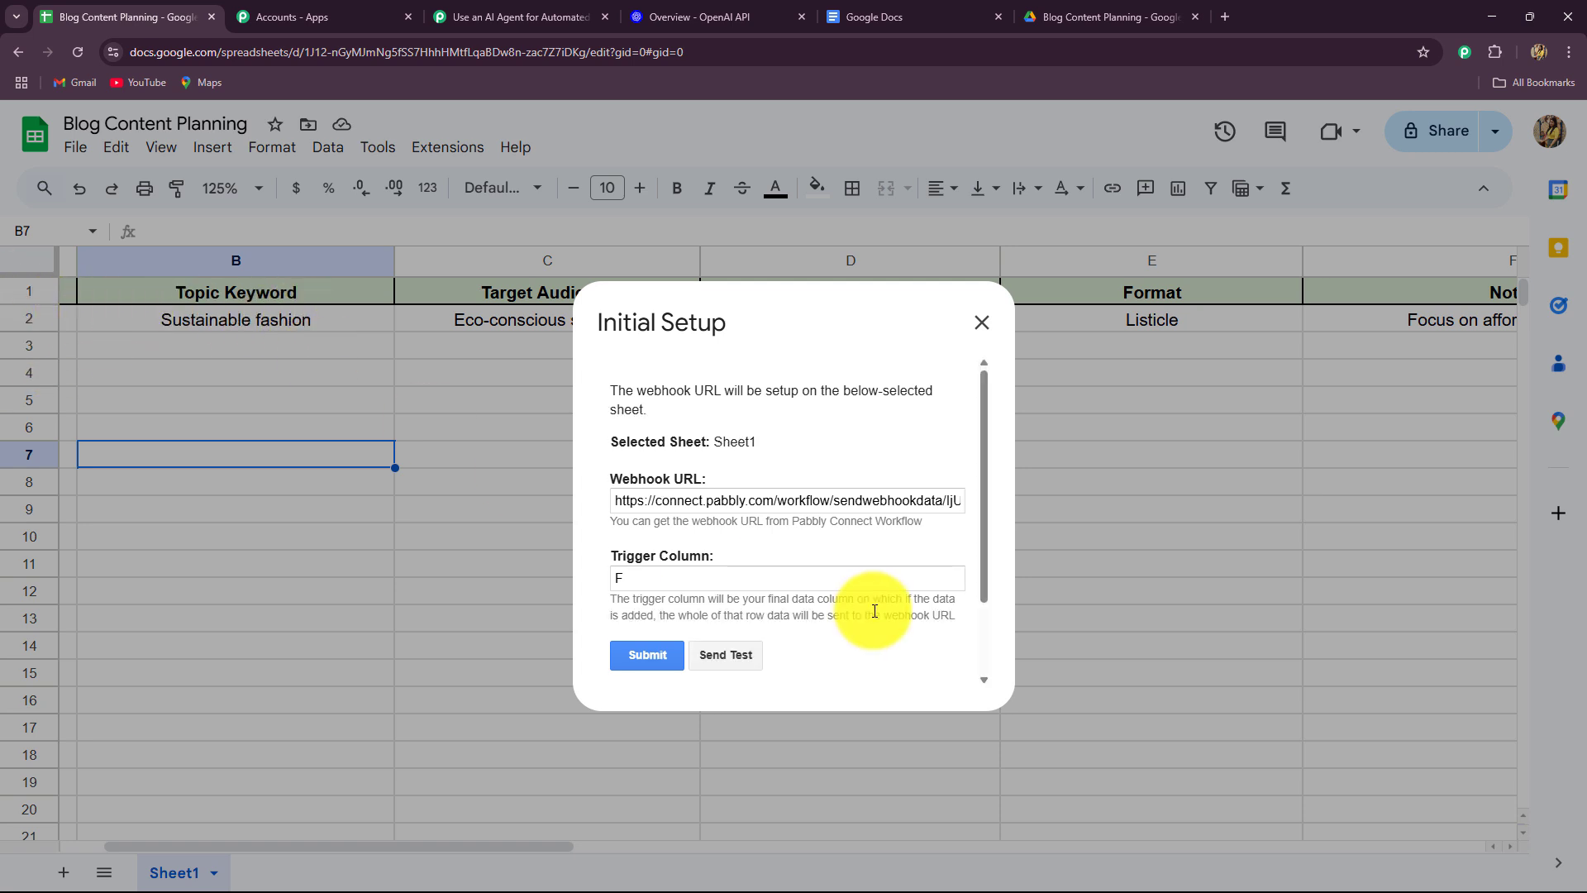
{"action": "scroll", "coordinate": [865, 610], "scroll_direction": "down", "scroll_amount": 1}
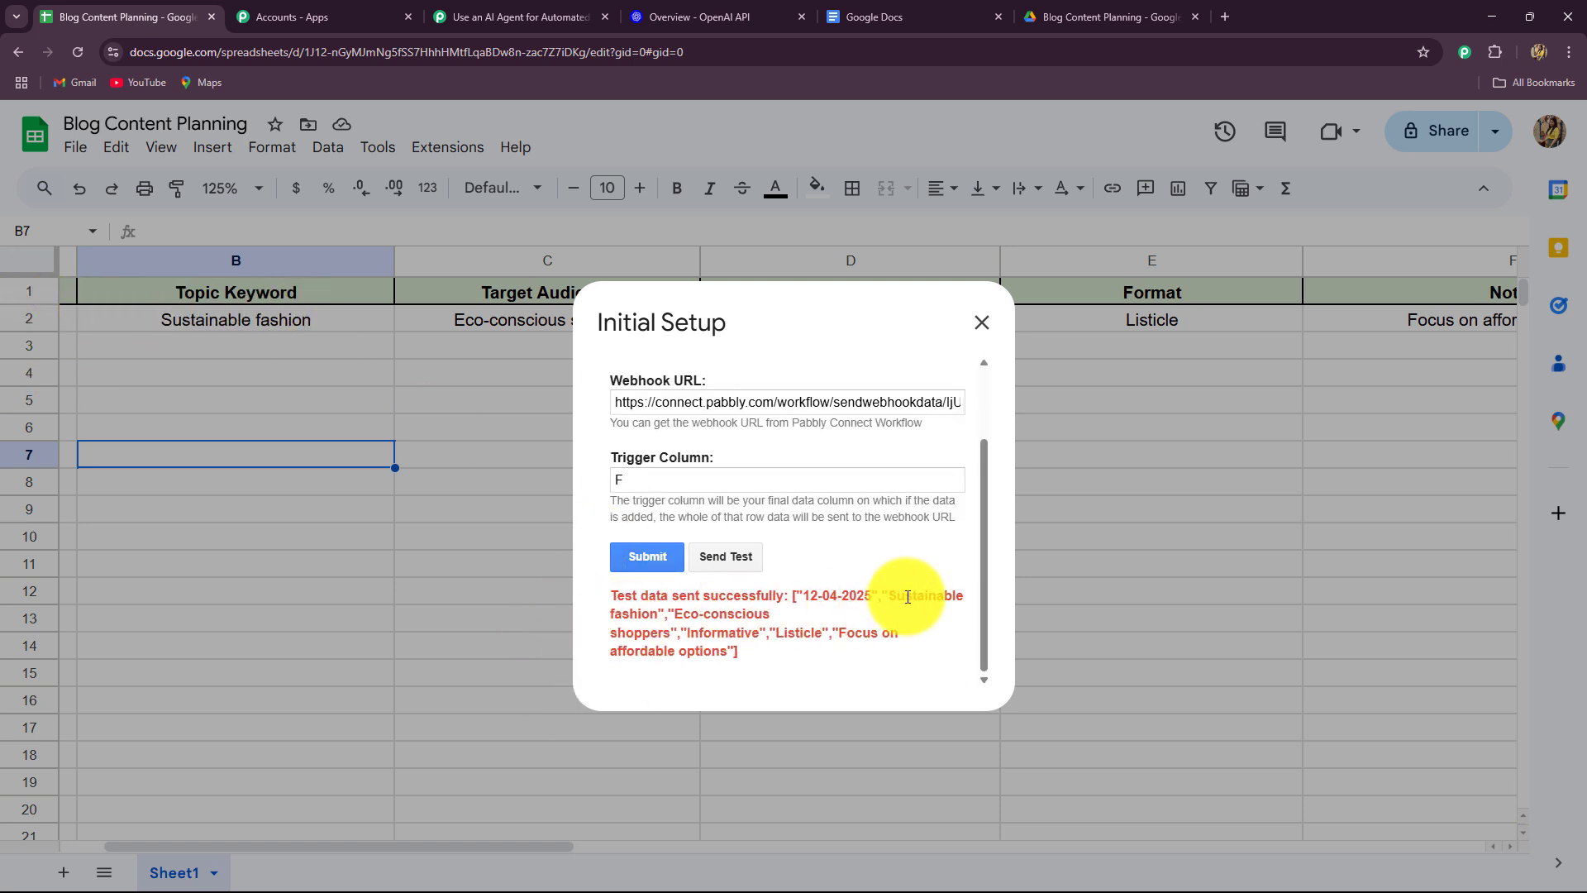
{"action": "left_click", "coordinate": [647, 558]}
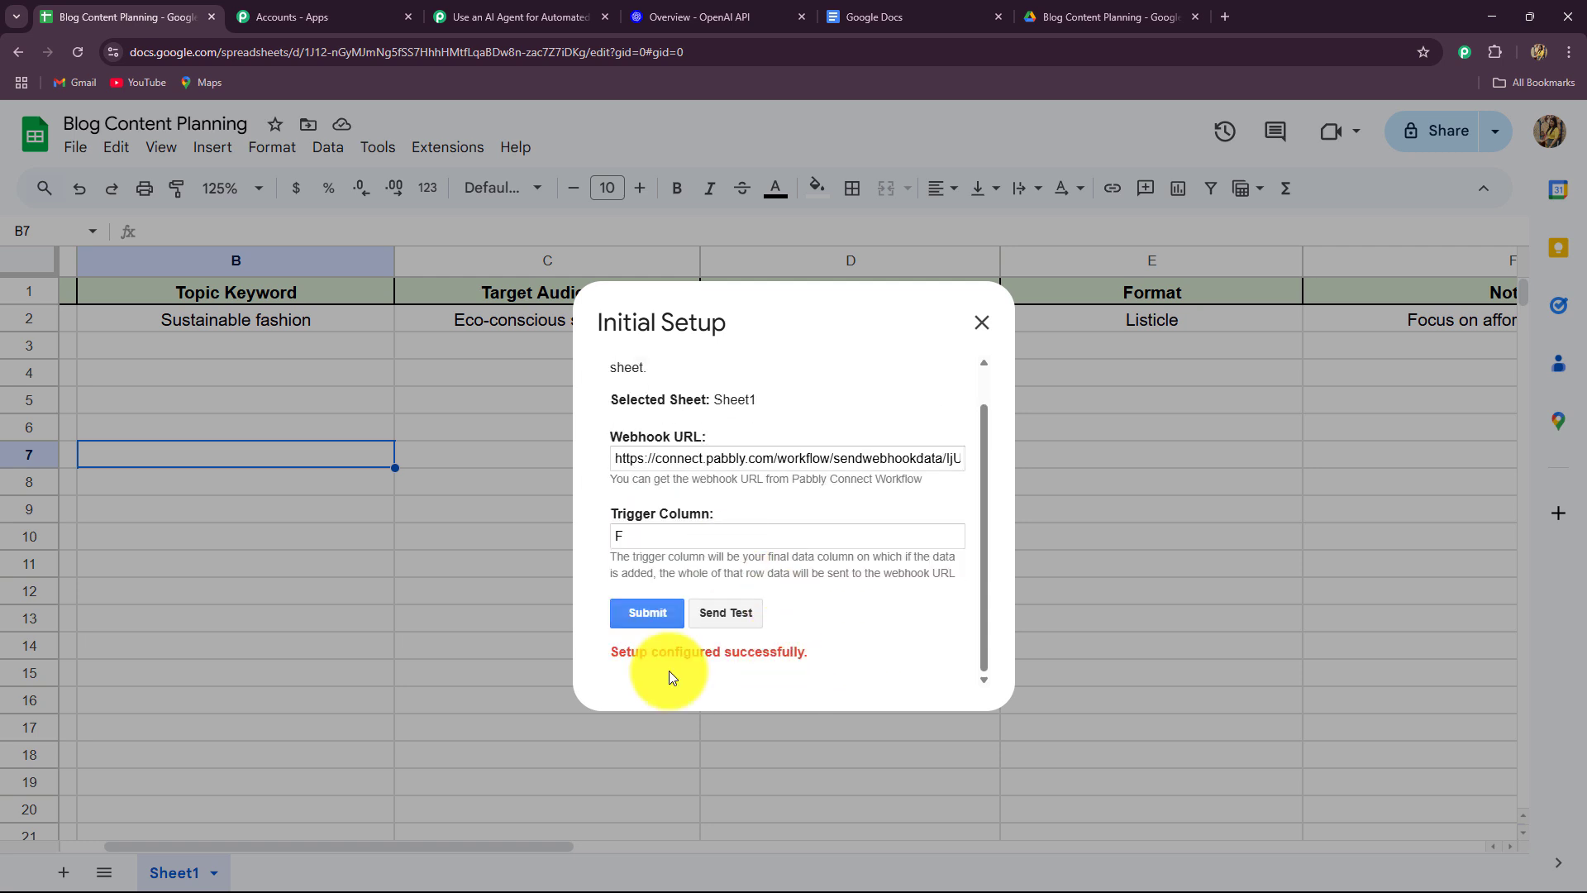
Close the setup and go back to Pabbly Connect to see the captured row.
{"action": "left_click", "coordinate": [981, 323]}
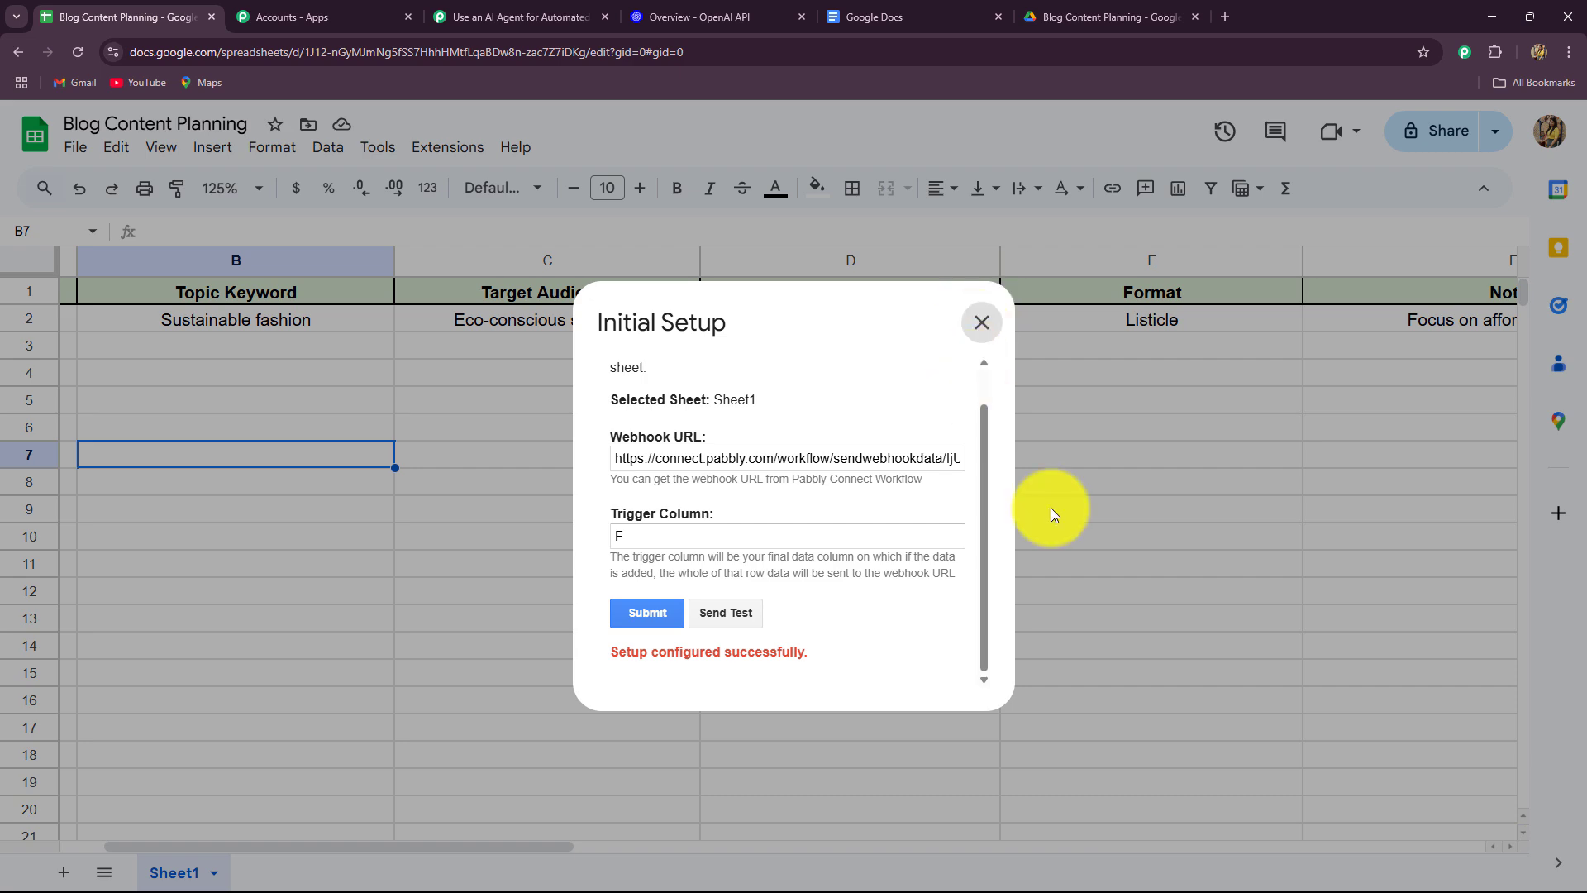
{"action": "left_click", "coordinate": [530, 6]}
{"action": "scroll", "coordinate": [273, 471], "scroll_direction": "down", "scroll_amount": 9}
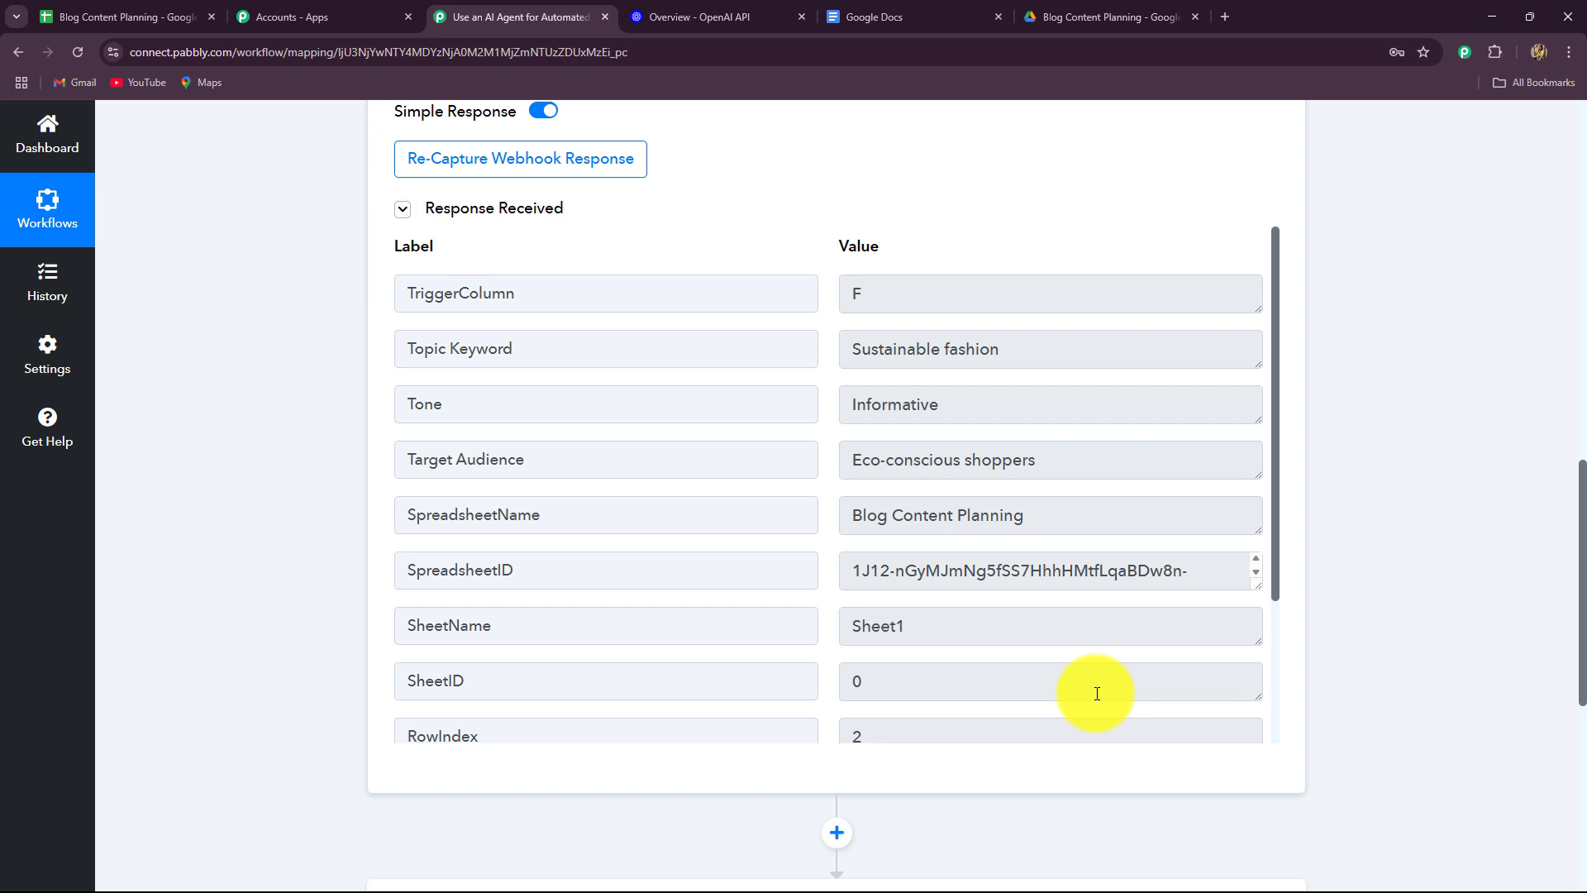
Inspect the captured TriggerColumn, Topic Keyword, Tone, Target Audience, SpreadsheetName and SpreadsheetID values.
{"action": "left_click_drag", "start_coordinate": [876, 299], "coordinate": [814, 309]}
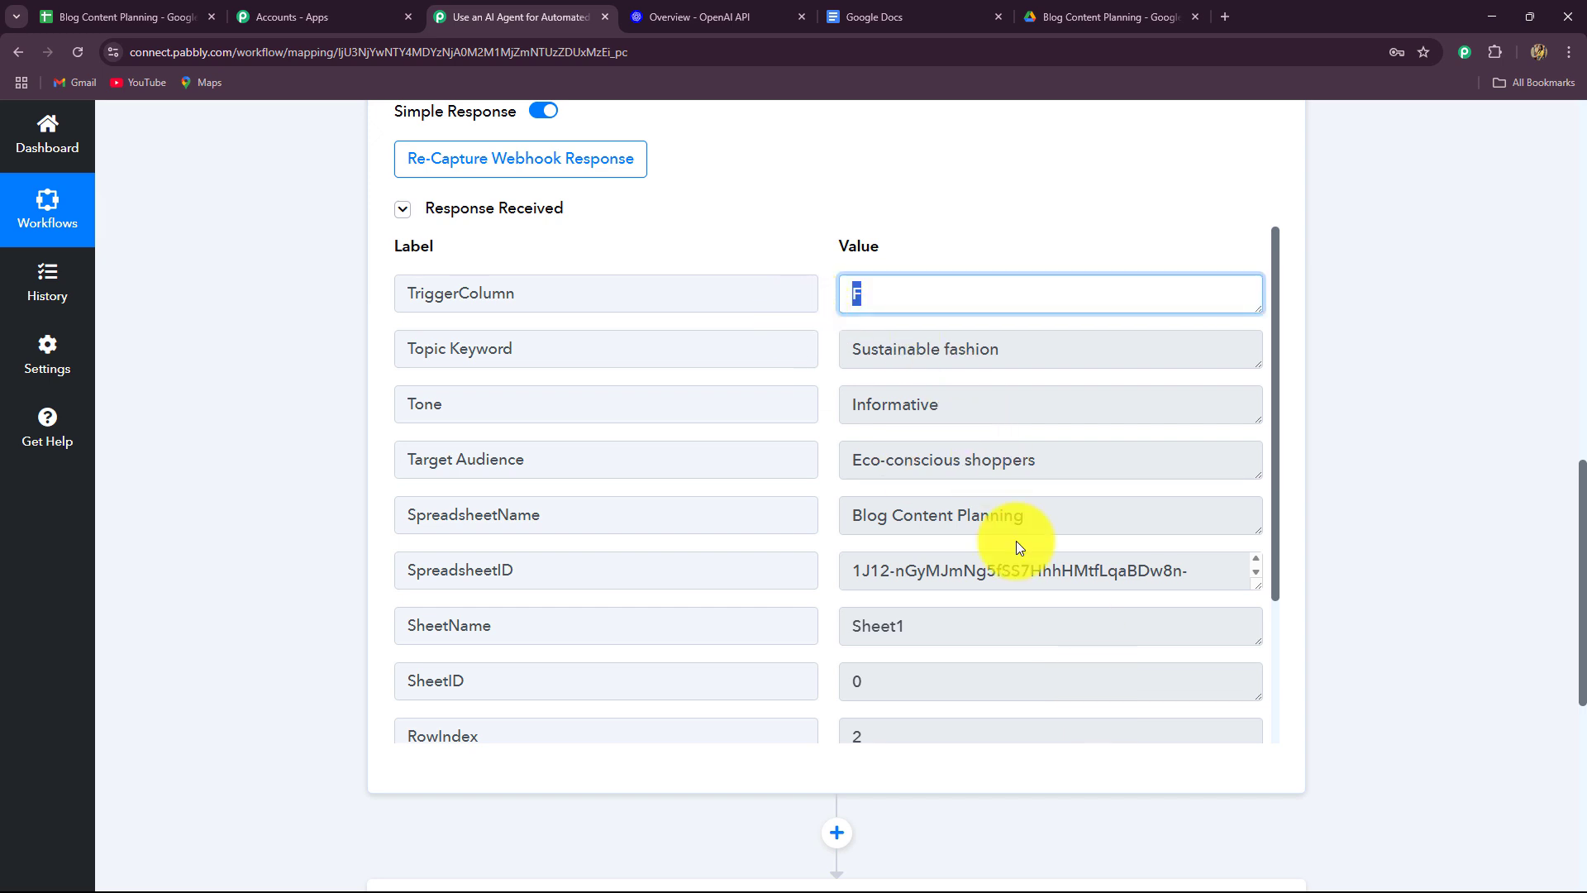
{"action": "left_click_drag", "start_coordinate": [1021, 355], "coordinate": [816, 400]}
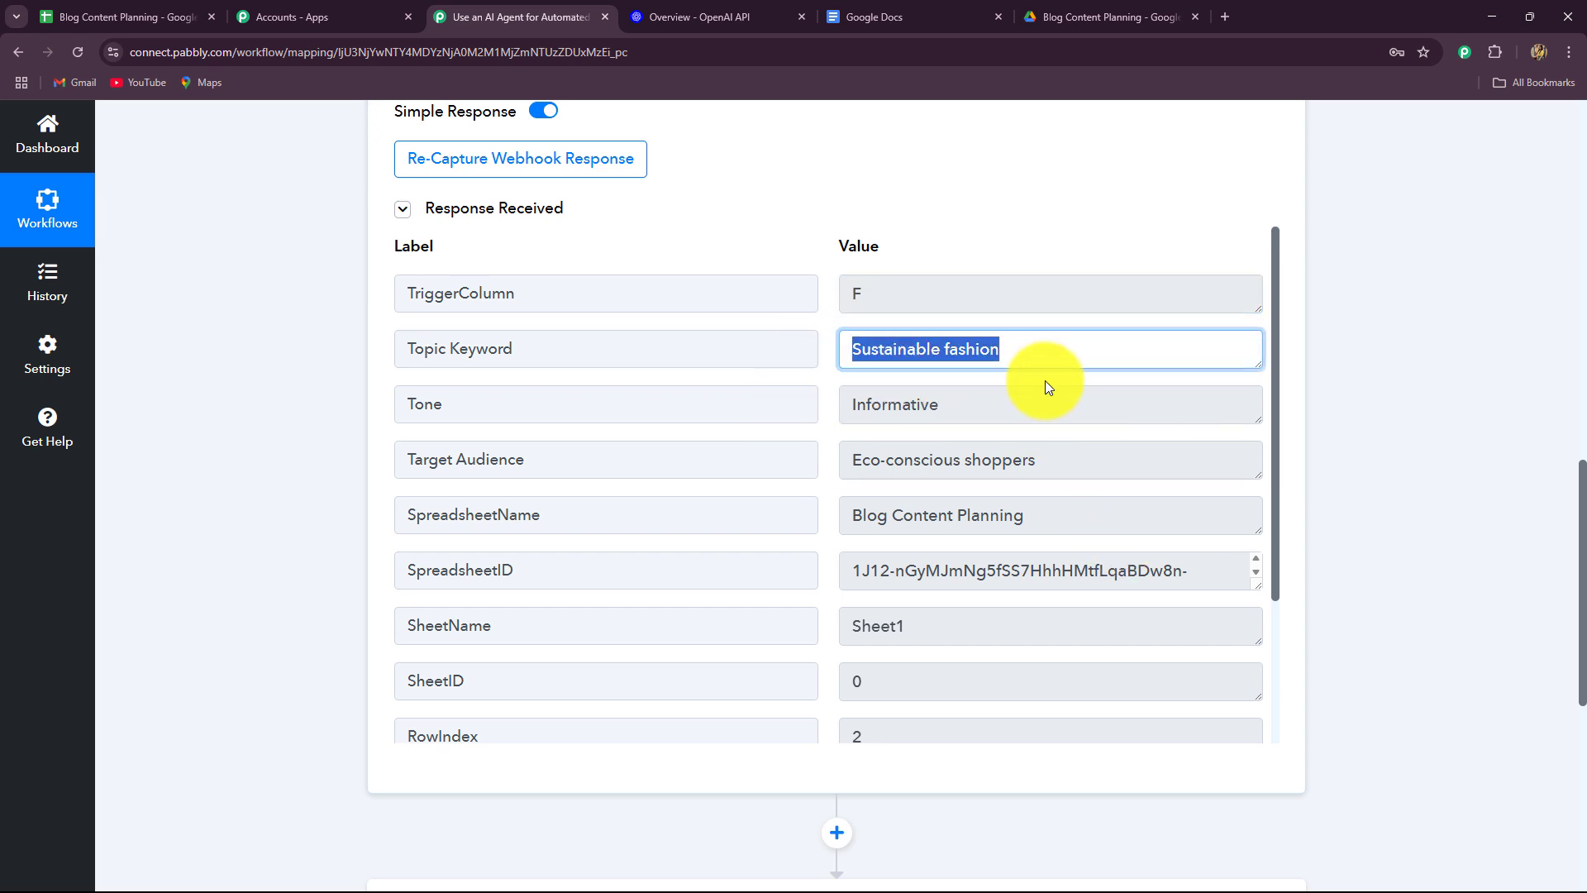
{"action": "left_click_drag", "start_coordinate": [981, 414], "coordinate": [787, 478]}
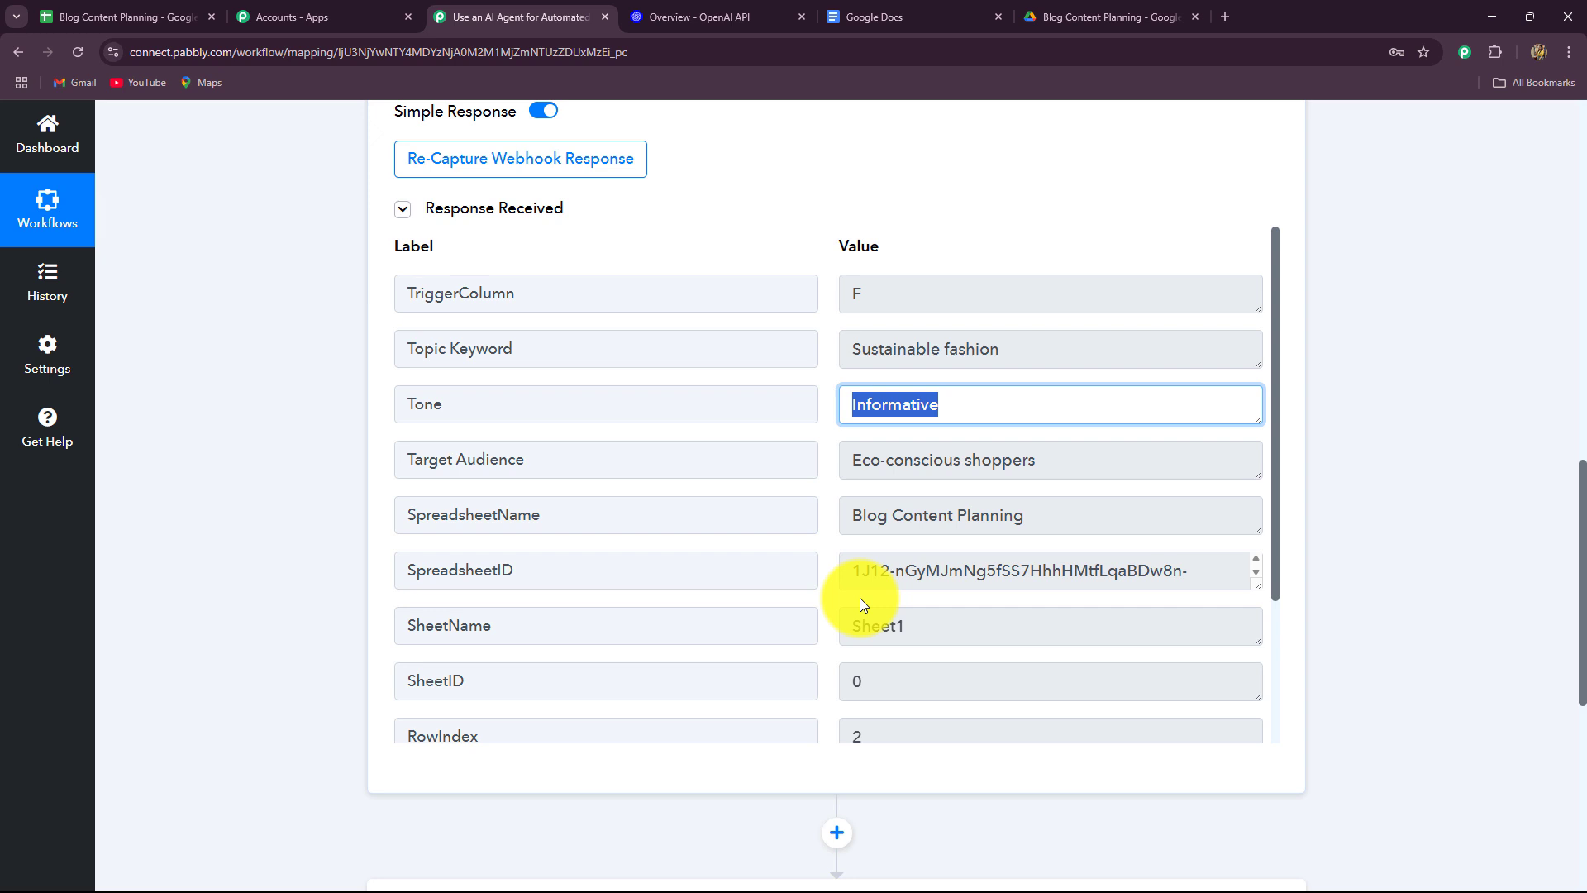
{"action": "left_click_drag", "start_coordinate": [1050, 473], "coordinate": [782, 524]}
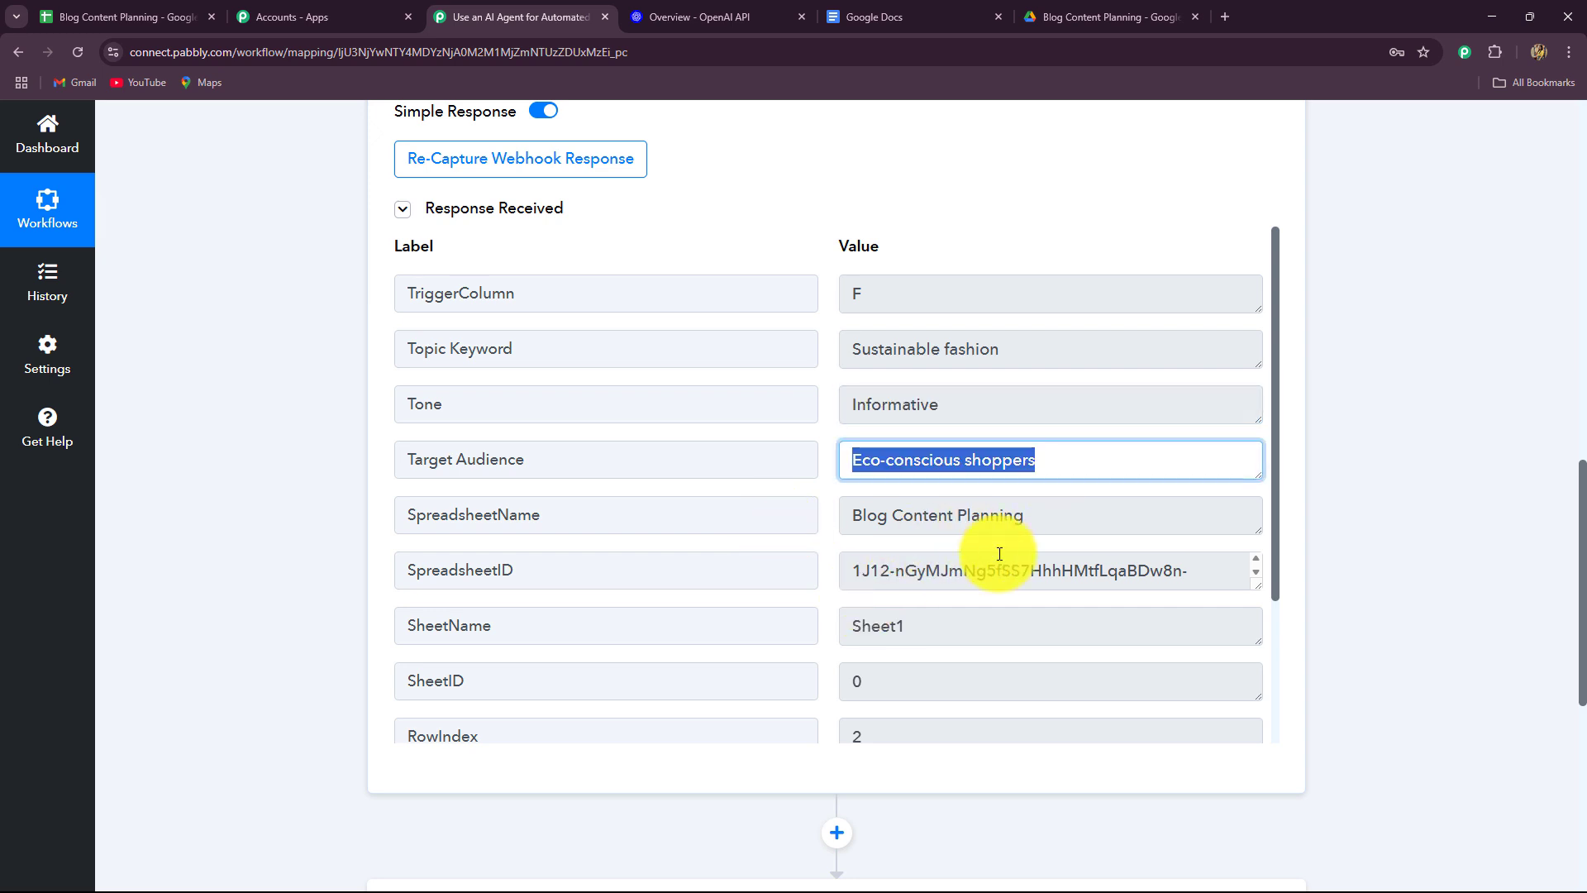
{"action": "left_click_drag", "start_coordinate": [1040, 520], "coordinate": [762, 567]}
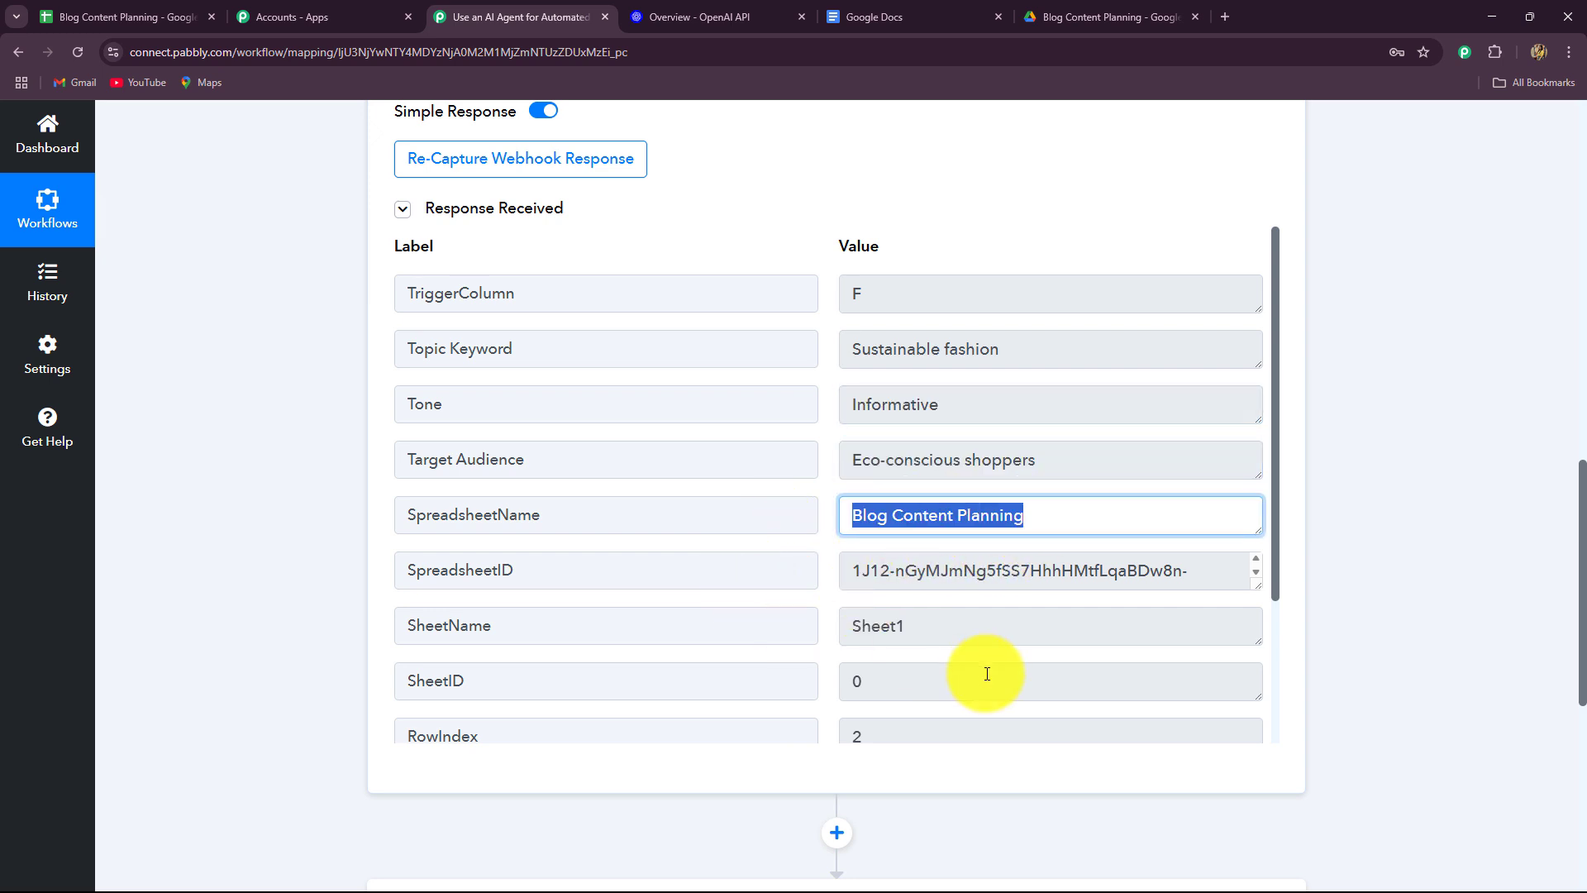
{"action": "left_click_drag", "start_coordinate": [1169, 556], "coordinate": [914, 667]}
{"action": "scroll", "coordinate": [916, 613], "scroll_direction": "down", "scroll_amount": 2}
{"action": "left_click_drag", "start_coordinate": [884, 542], "coordinate": [781, 571]}
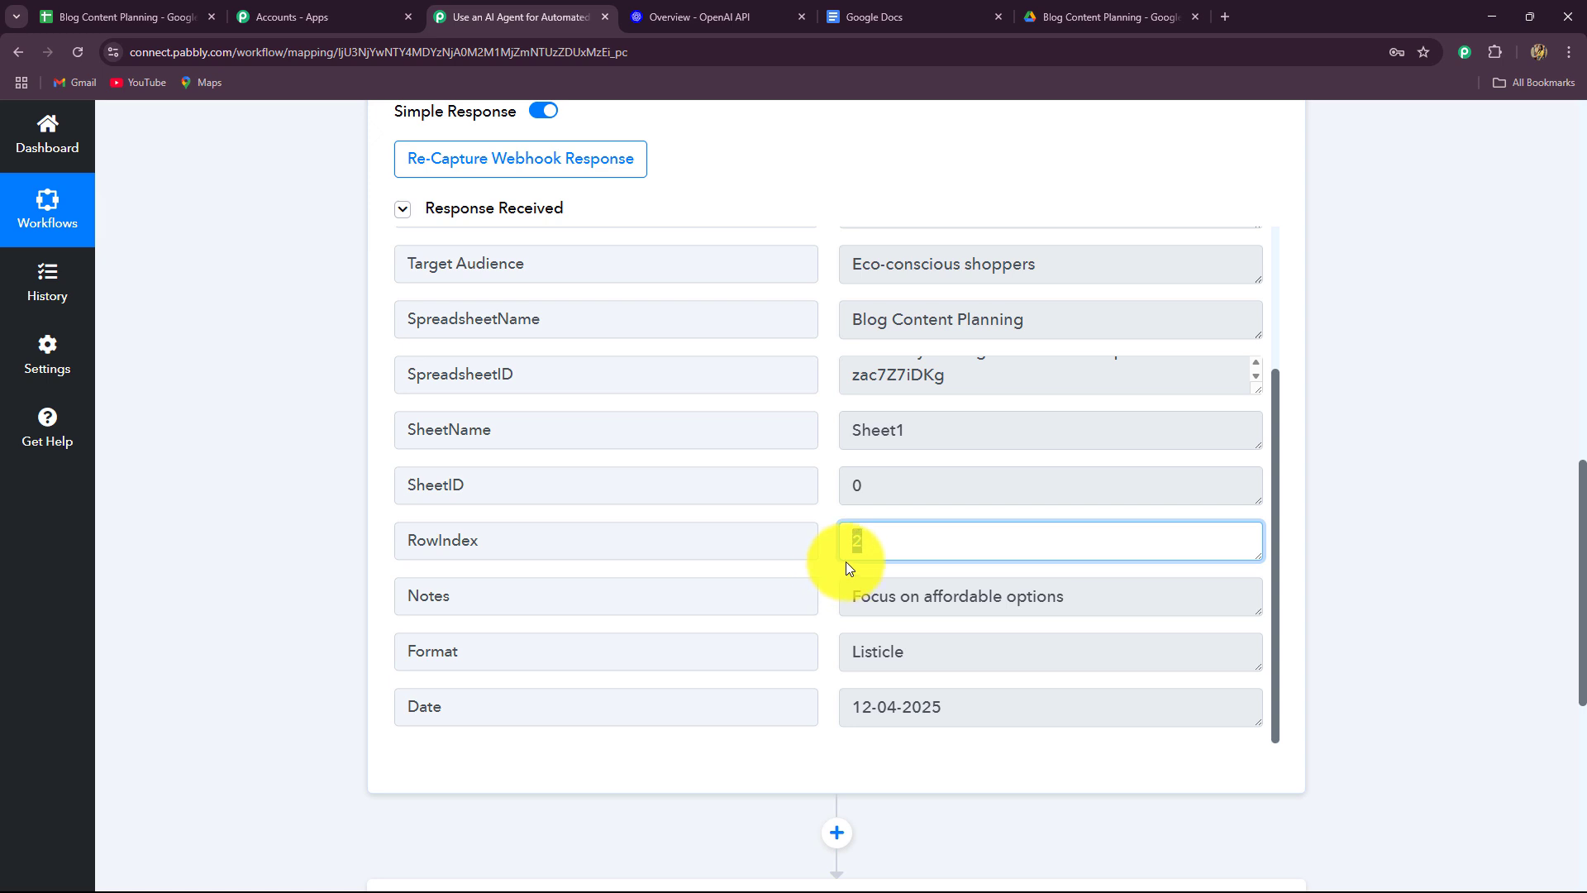
Compare the capture with the sheet row, checking Notes, Format and Date values.
{"action": "left_click", "coordinate": [96, 17]}
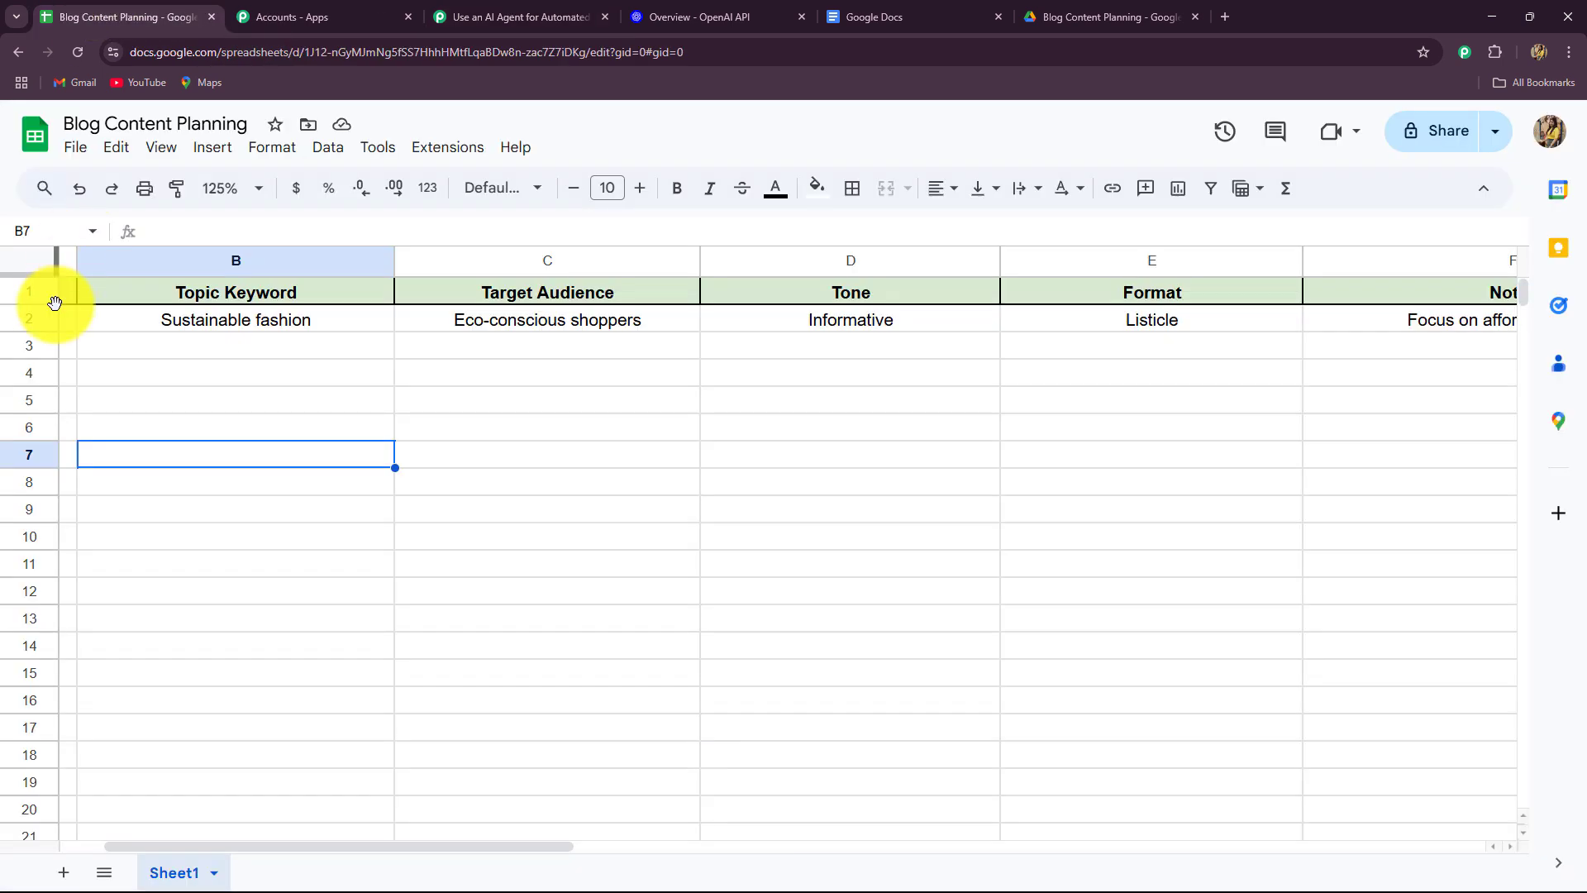
{"action": "left_click", "coordinate": [506, 17]}
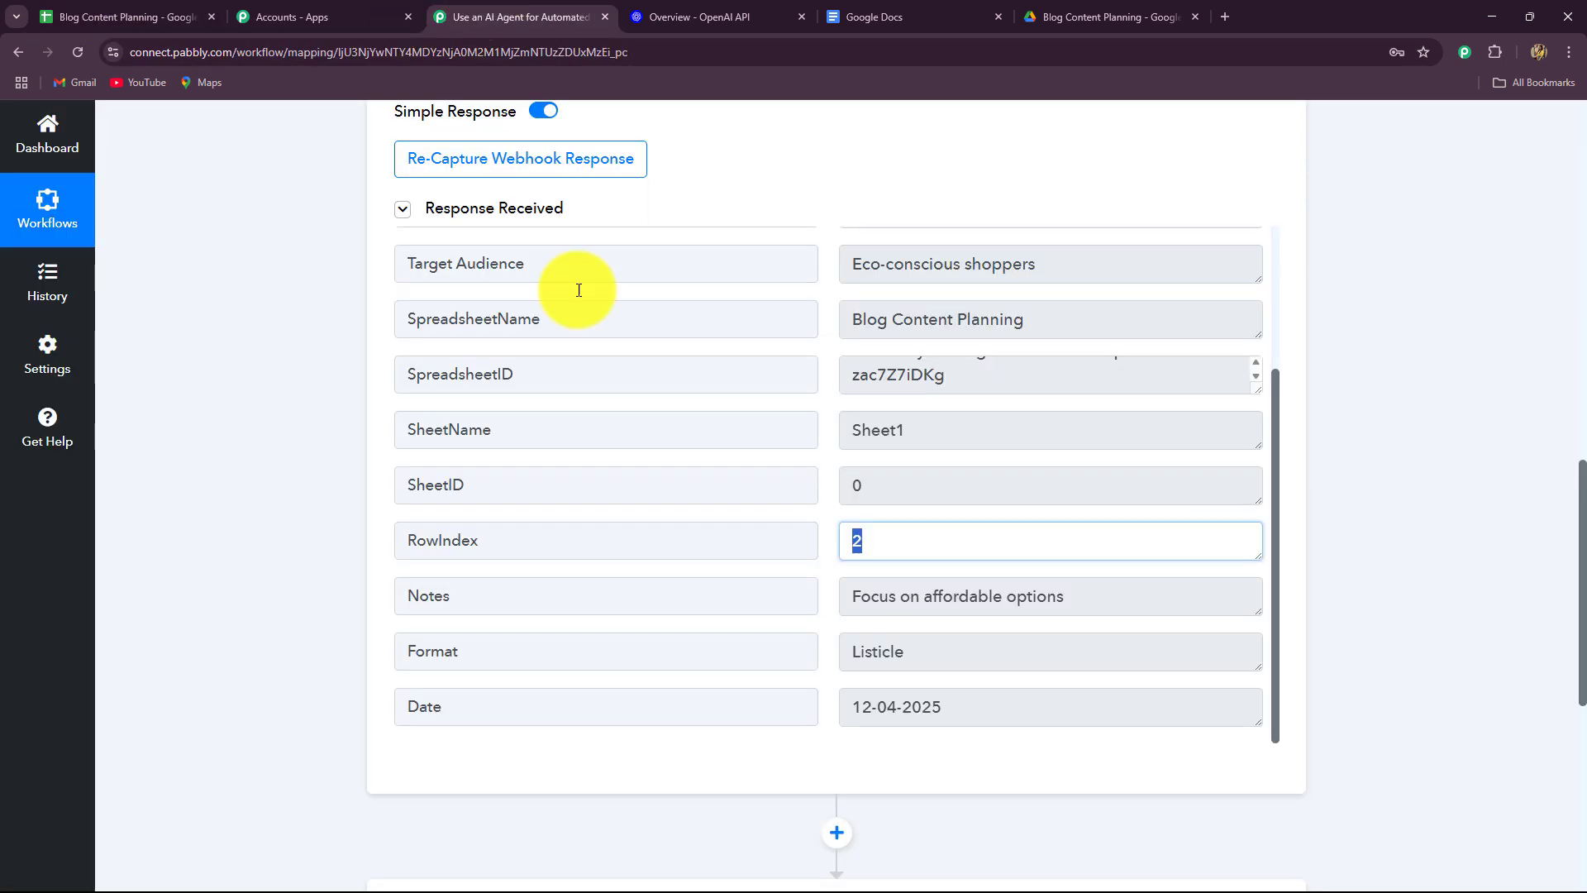
{"action": "scroll", "coordinate": [1180, 586], "scroll_direction": "down", "scroll_amount": 4}
{"action": "scroll", "coordinate": [1133, 479], "scroll_direction": "up", "scroll_amount": 2}
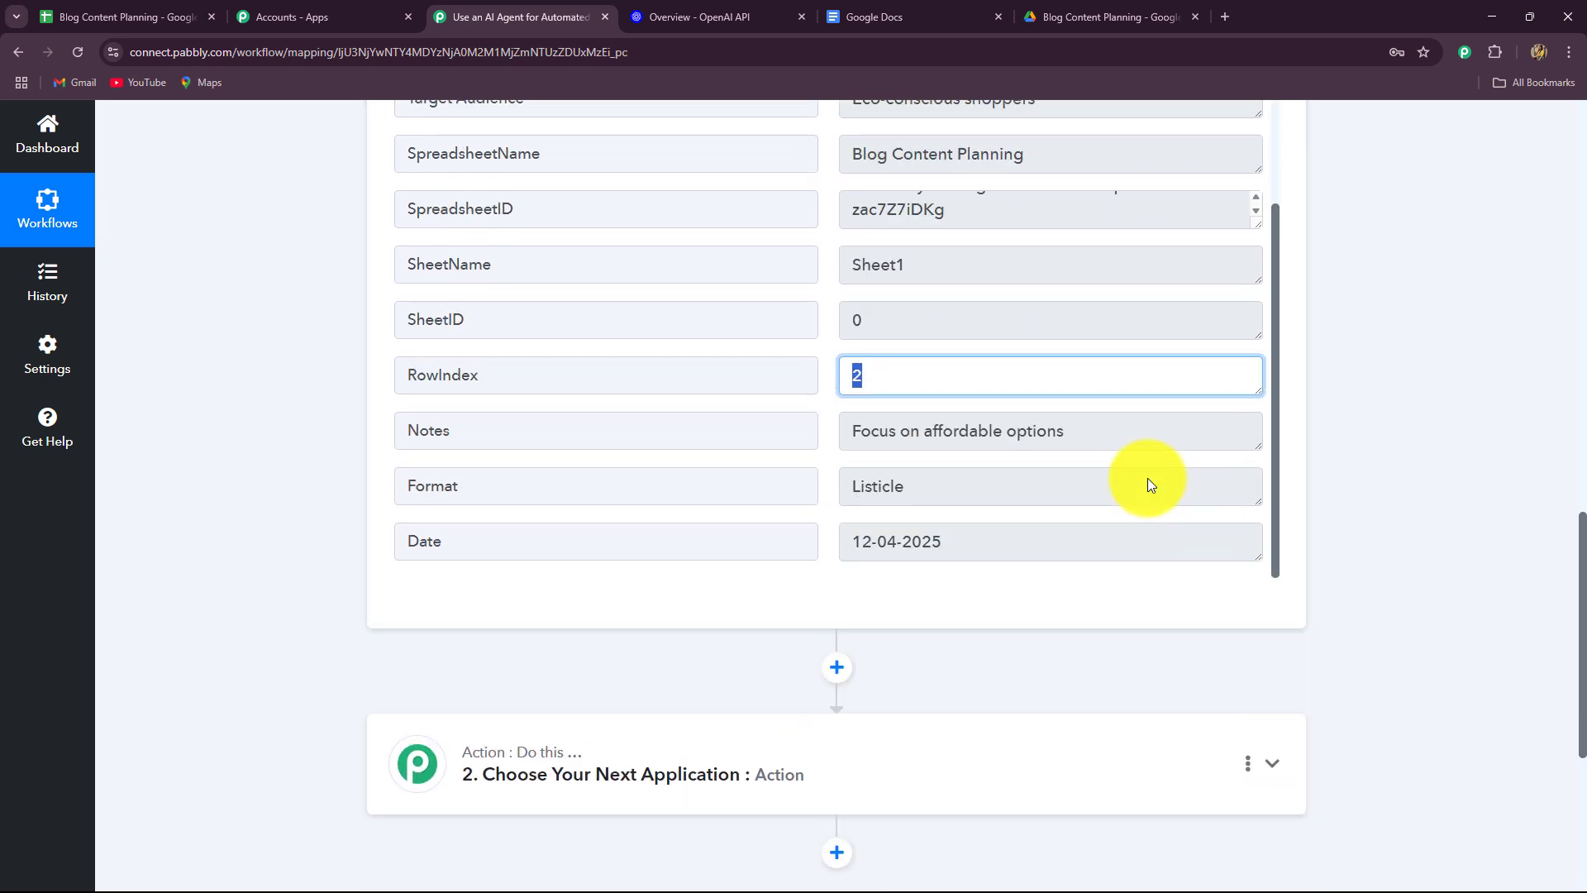
{"action": "left_click_drag", "start_coordinate": [1066, 430], "coordinate": [924, 431]}
{"action": "key", "text": "ctrl+a"}
{"action": "triple_click", "coordinate": [909, 489]}
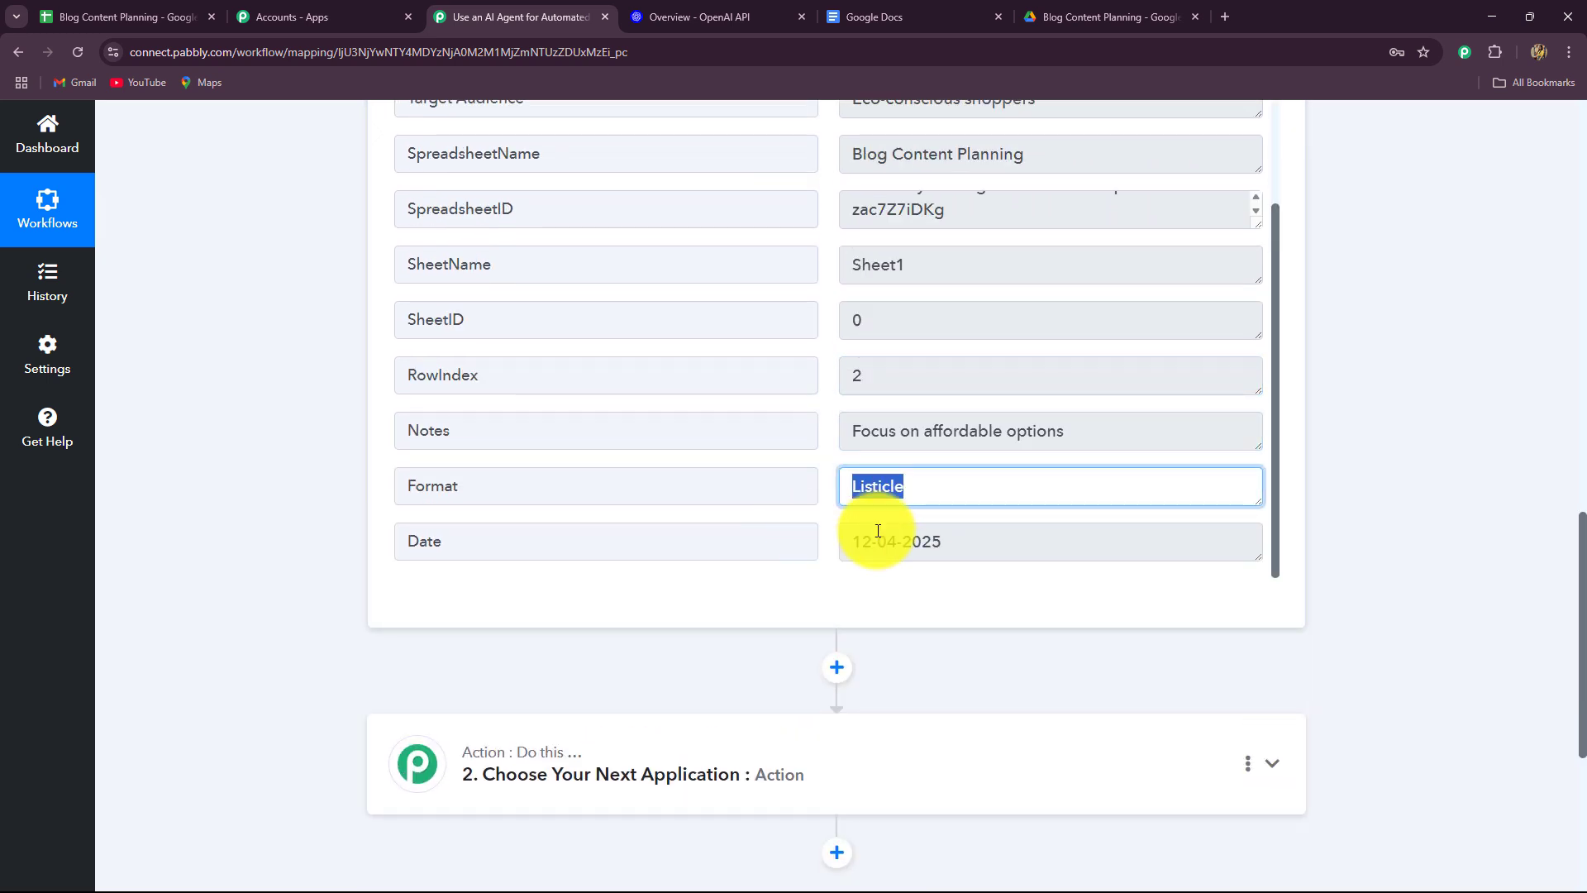
{"action": "triple_click", "coordinate": [964, 542]}
Glance at the sheet again and scroll back up to the Google Sheets trigger.
{"action": "scroll", "coordinate": [1566, 585], "scroll_direction": "up", "scroll_amount": 5}
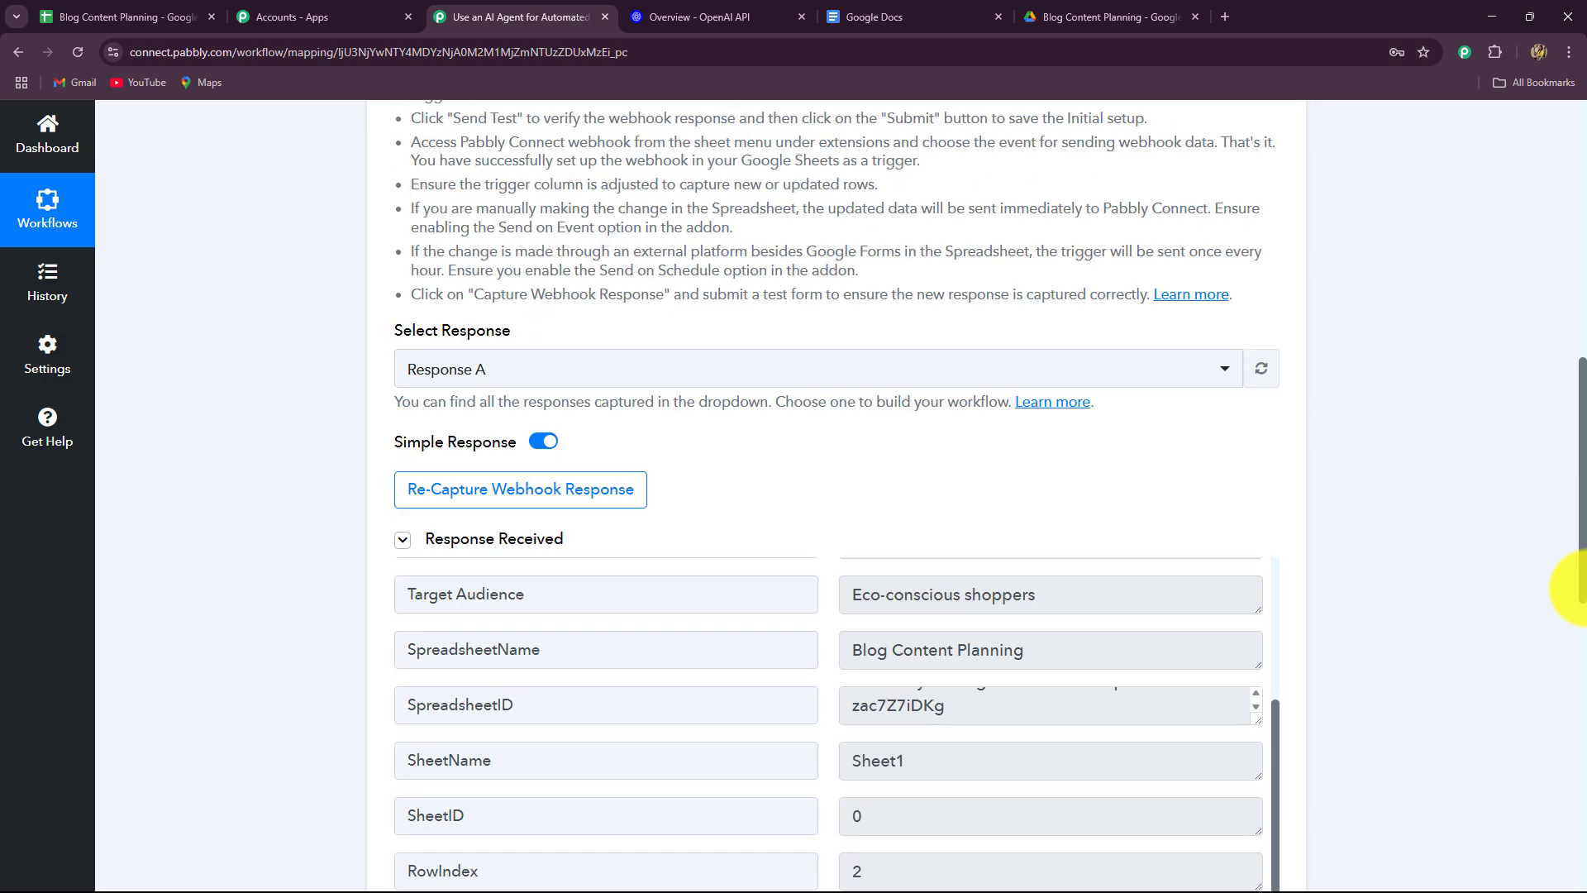
{"action": "scroll", "coordinate": [1567, 584], "scroll_direction": "down", "scroll_amount": 6}
{"action": "scroll", "coordinate": [1571, 587], "scroll_direction": "up", "scroll_amount": 1}
{"action": "scroll", "coordinate": [1575, 587], "scroll_direction": "up", "scroll_amount": 3}
{"action": "left_click", "coordinate": [132, 15]}
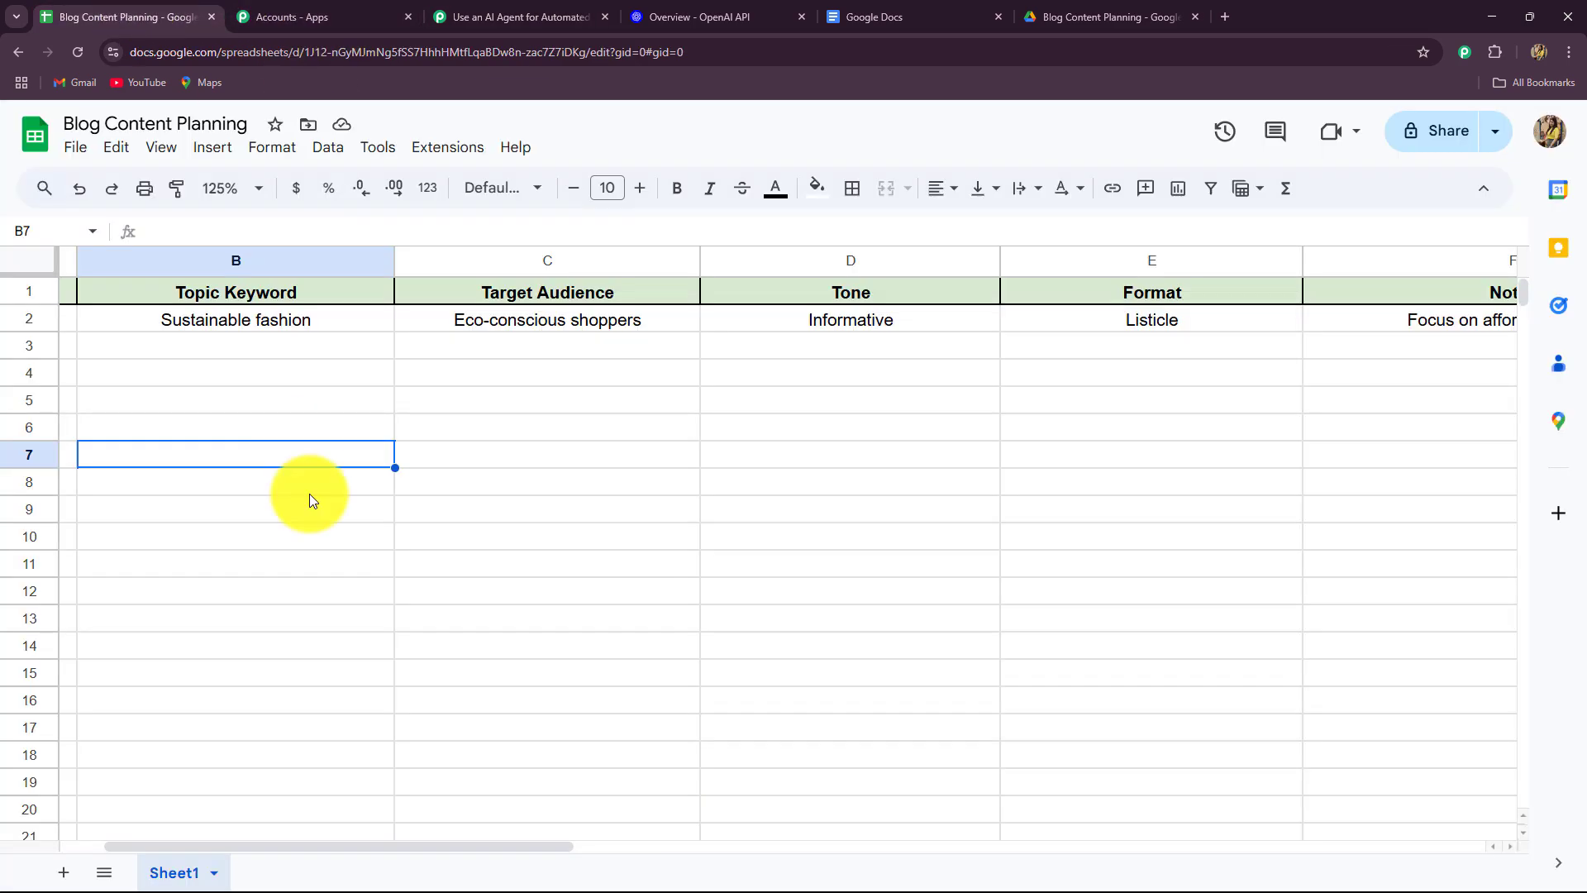
{"action": "left_click", "coordinate": [463, 18]}
{"action": "scroll", "coordinate": [1381, 430], "scroll_direction": "up", "scroll_amount": 12}
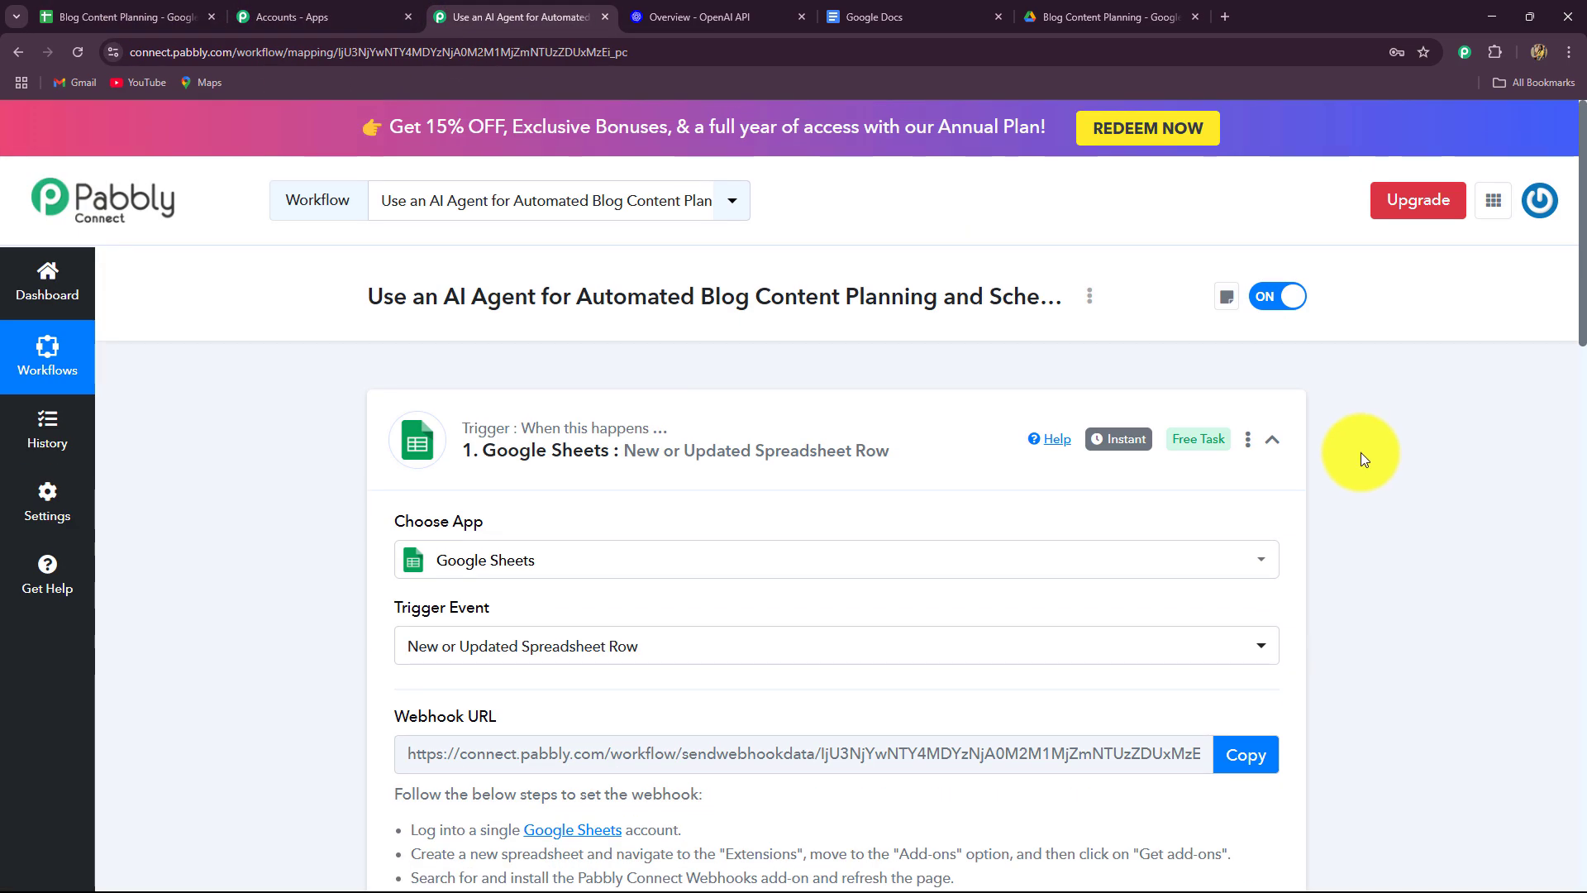
Collapse the trigger step and run the webhook add-on's Send On Event from the sheet.
{"action": "left_click", "coordinate": [1266, 443]}
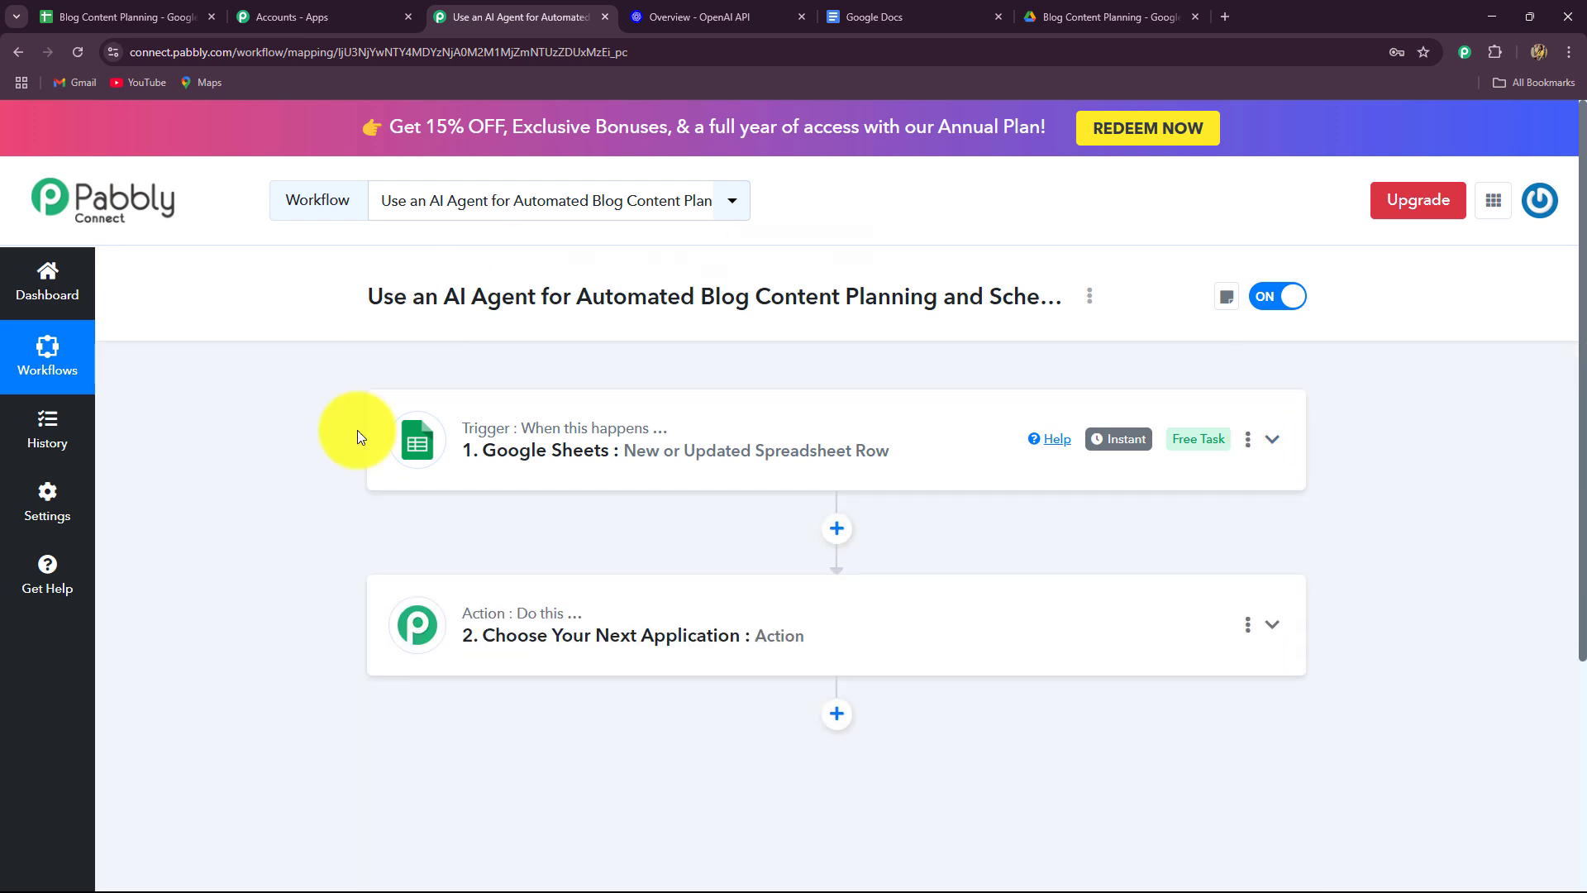
{"action": "left_click", "coordinate": [82, 17]}
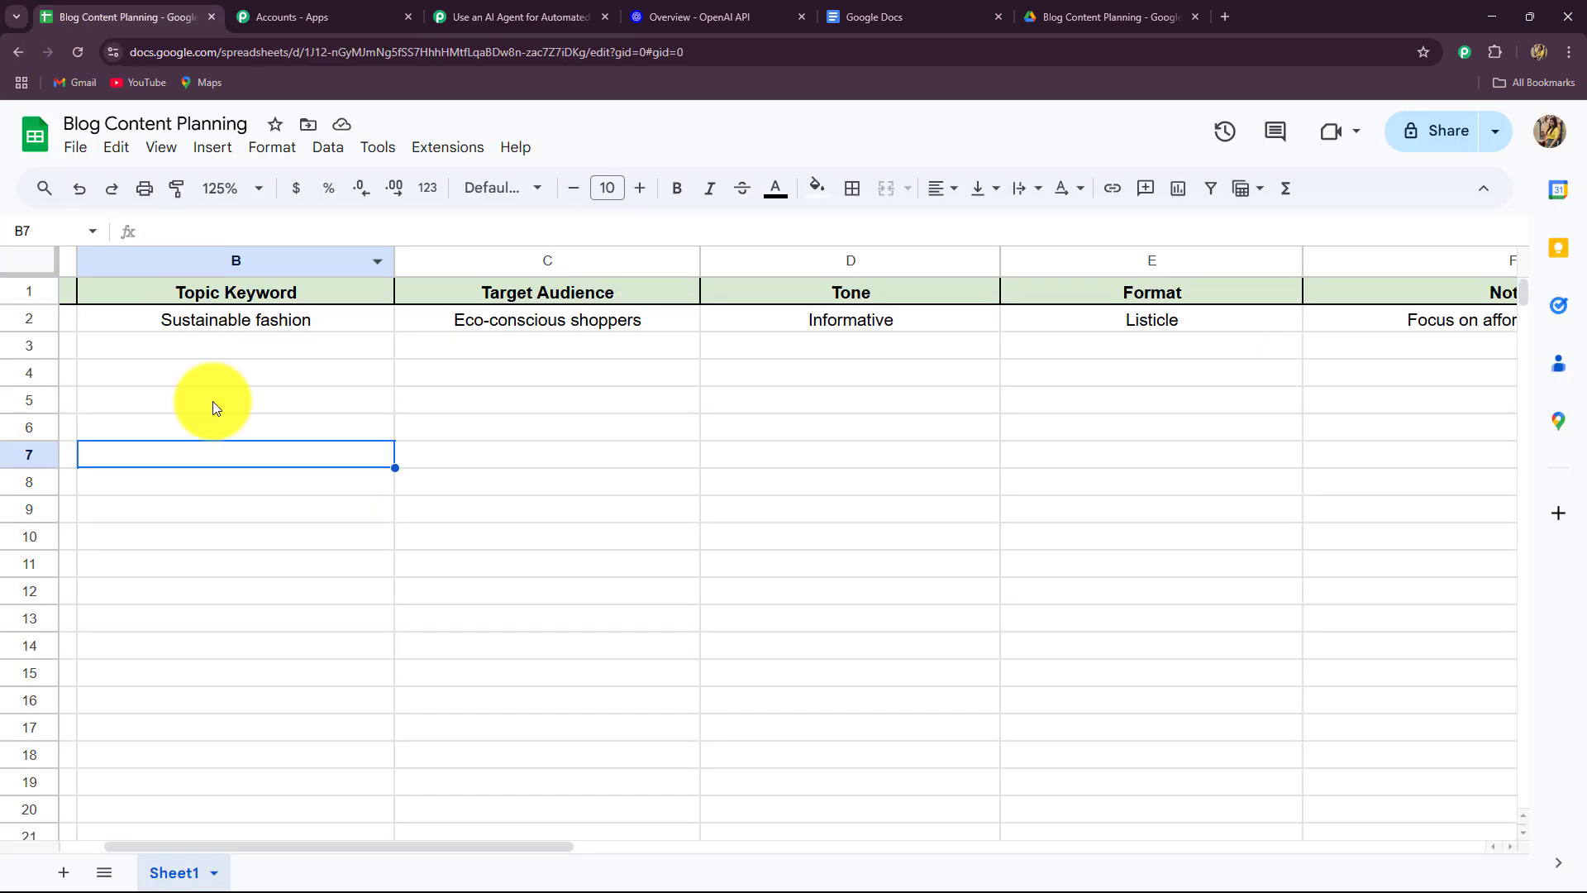
{"action": "left_click_drag", "start_coordinate": [137, 847], "coordinate": [379, 847]}
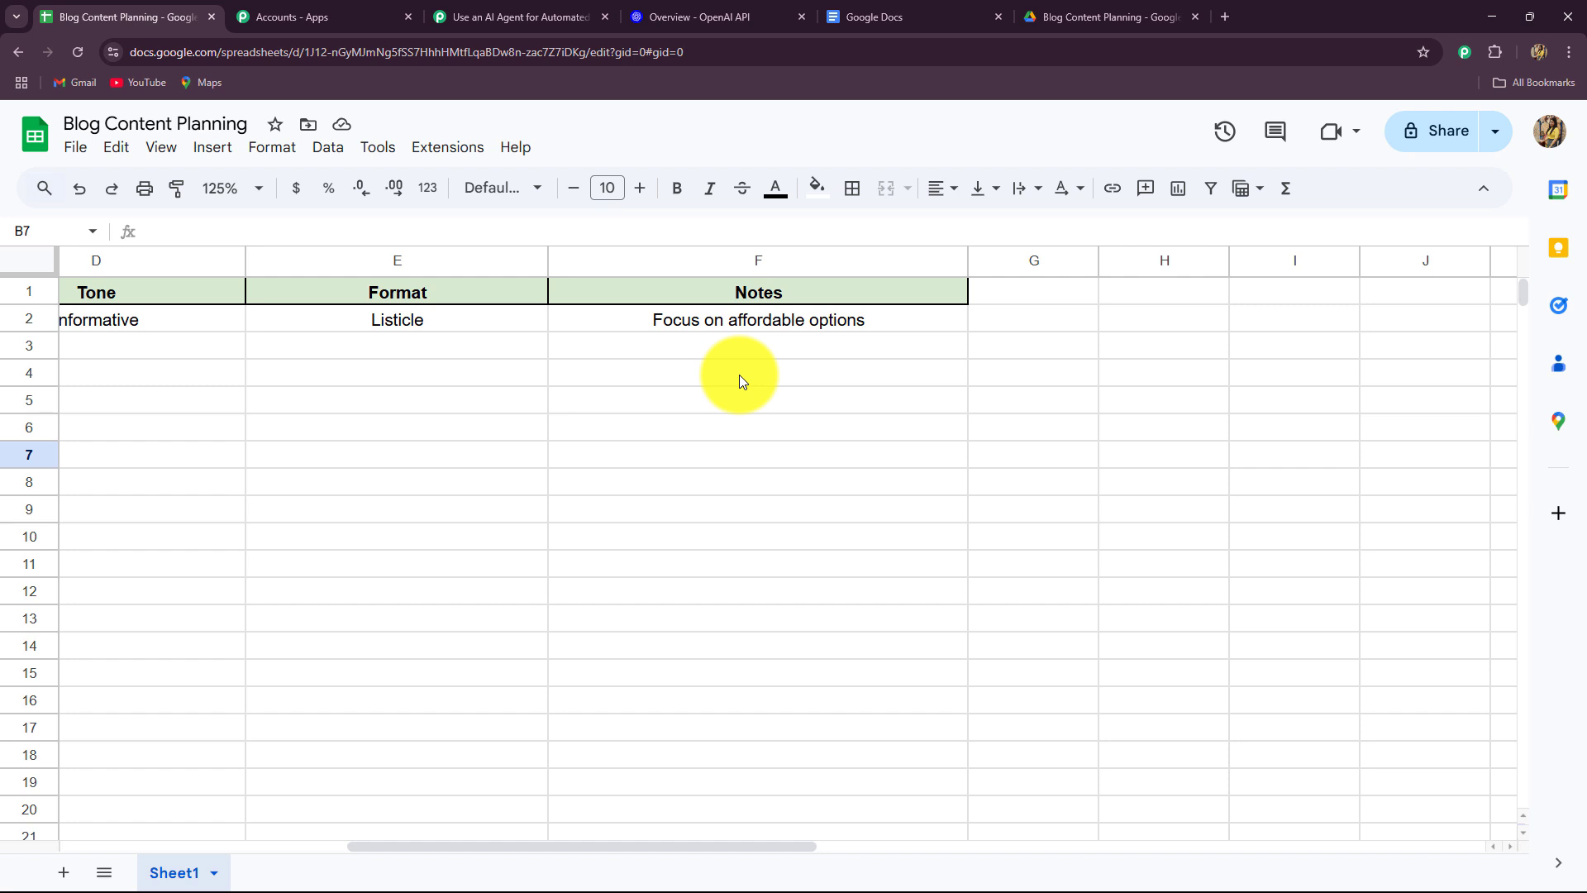
{"action": "left_click", "coordinate": [423, 149]}
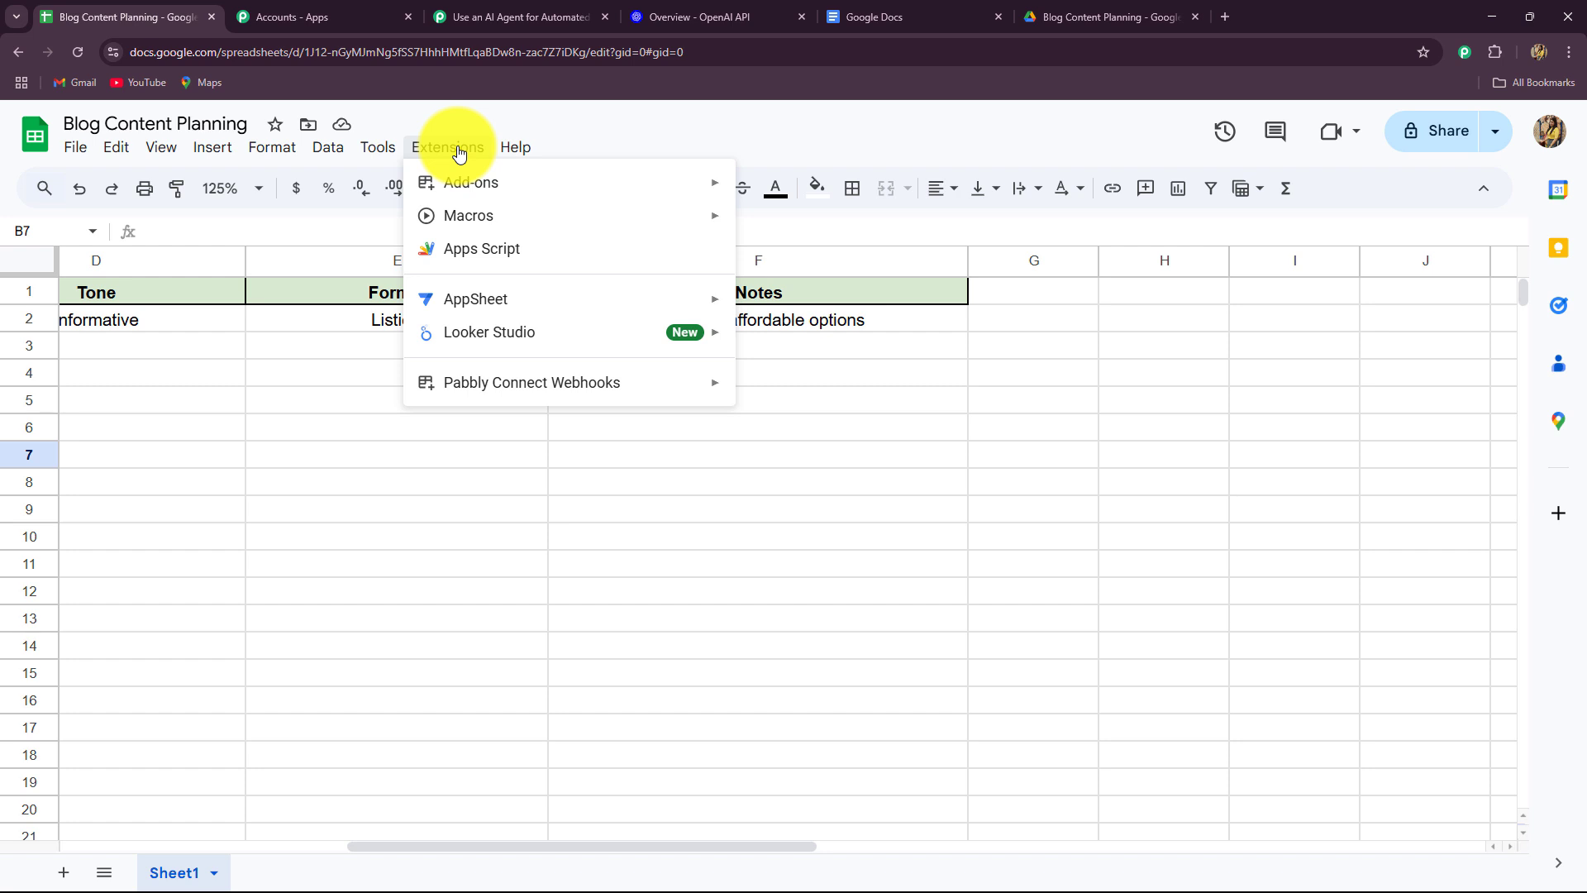
{"action": "mouse_move", "coordinate": [440, 382]}
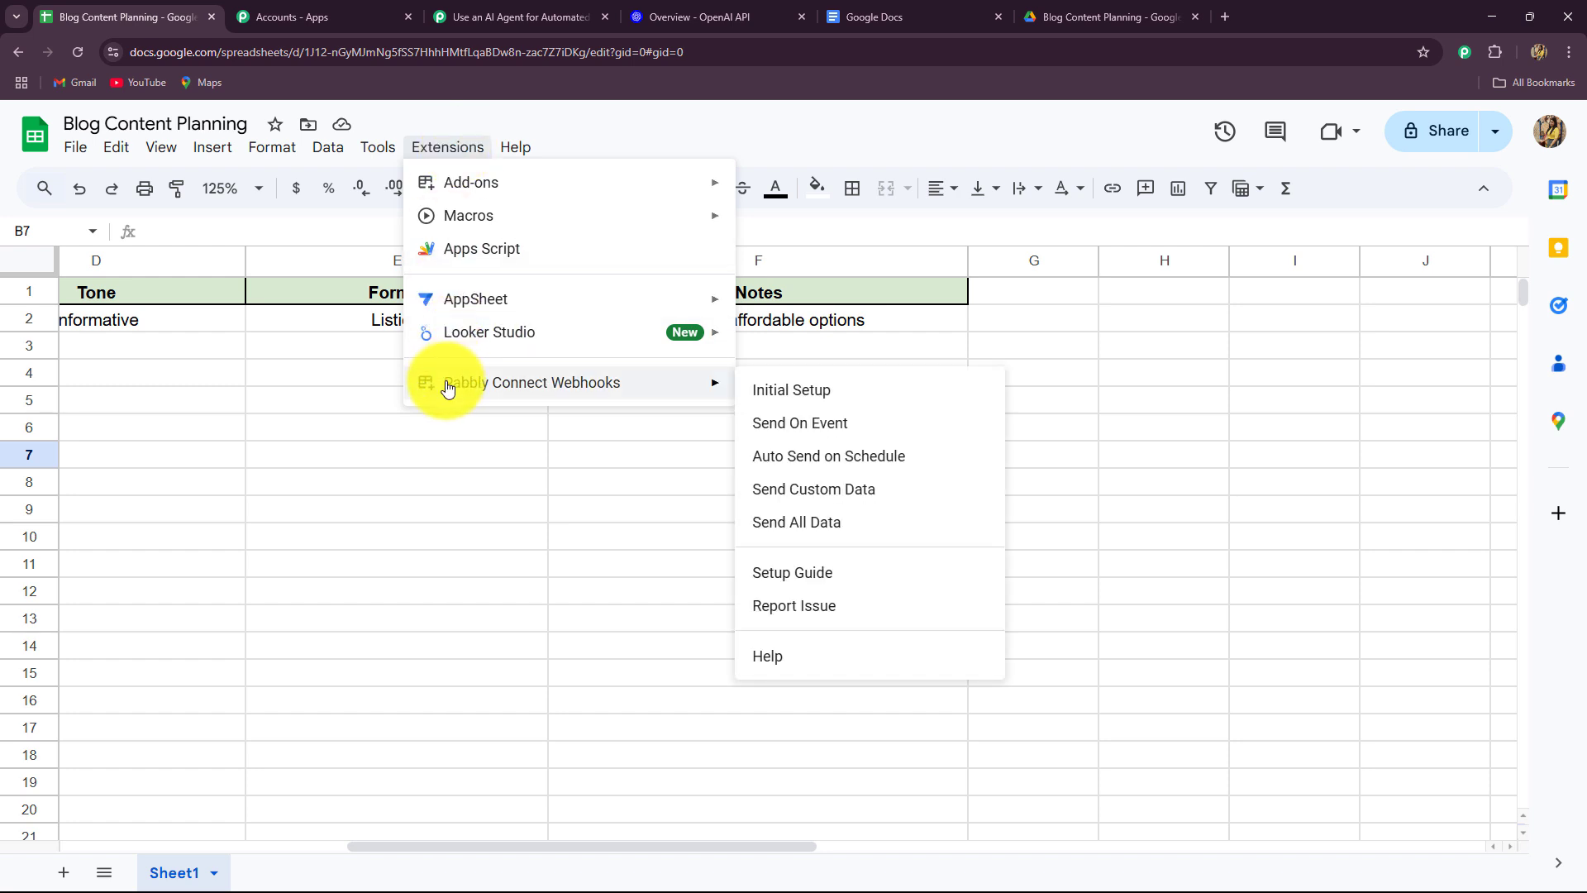
{"action": "left_click", "coordinate": [771, 425]}
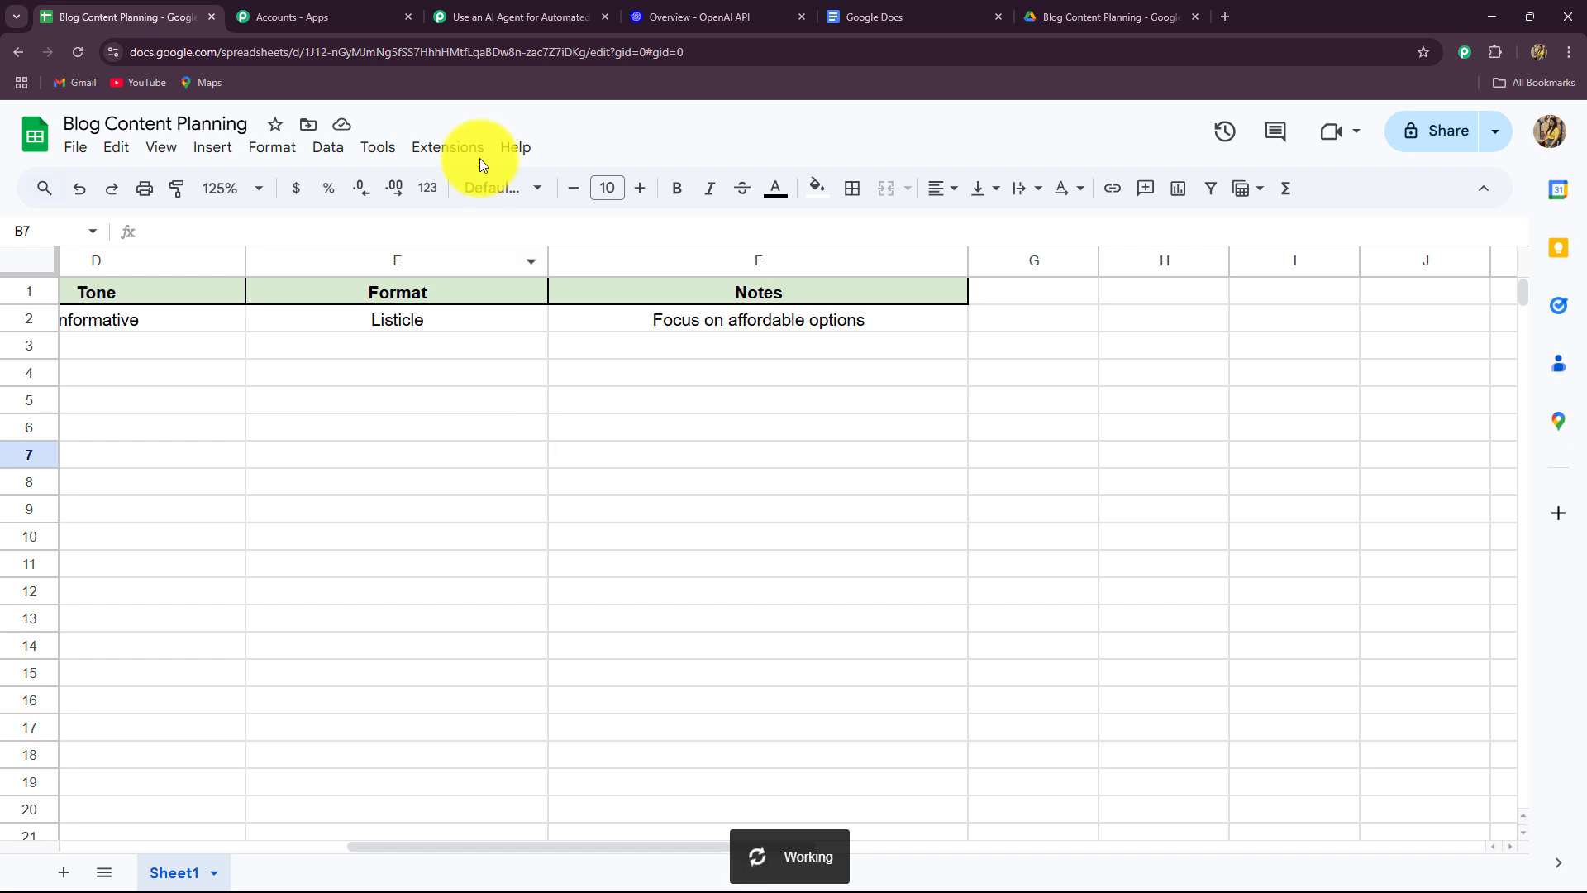
{"action": "left_click", "coordinate": [488, 10]}
{"action": "left_click", "coordinate": [260, 10]}
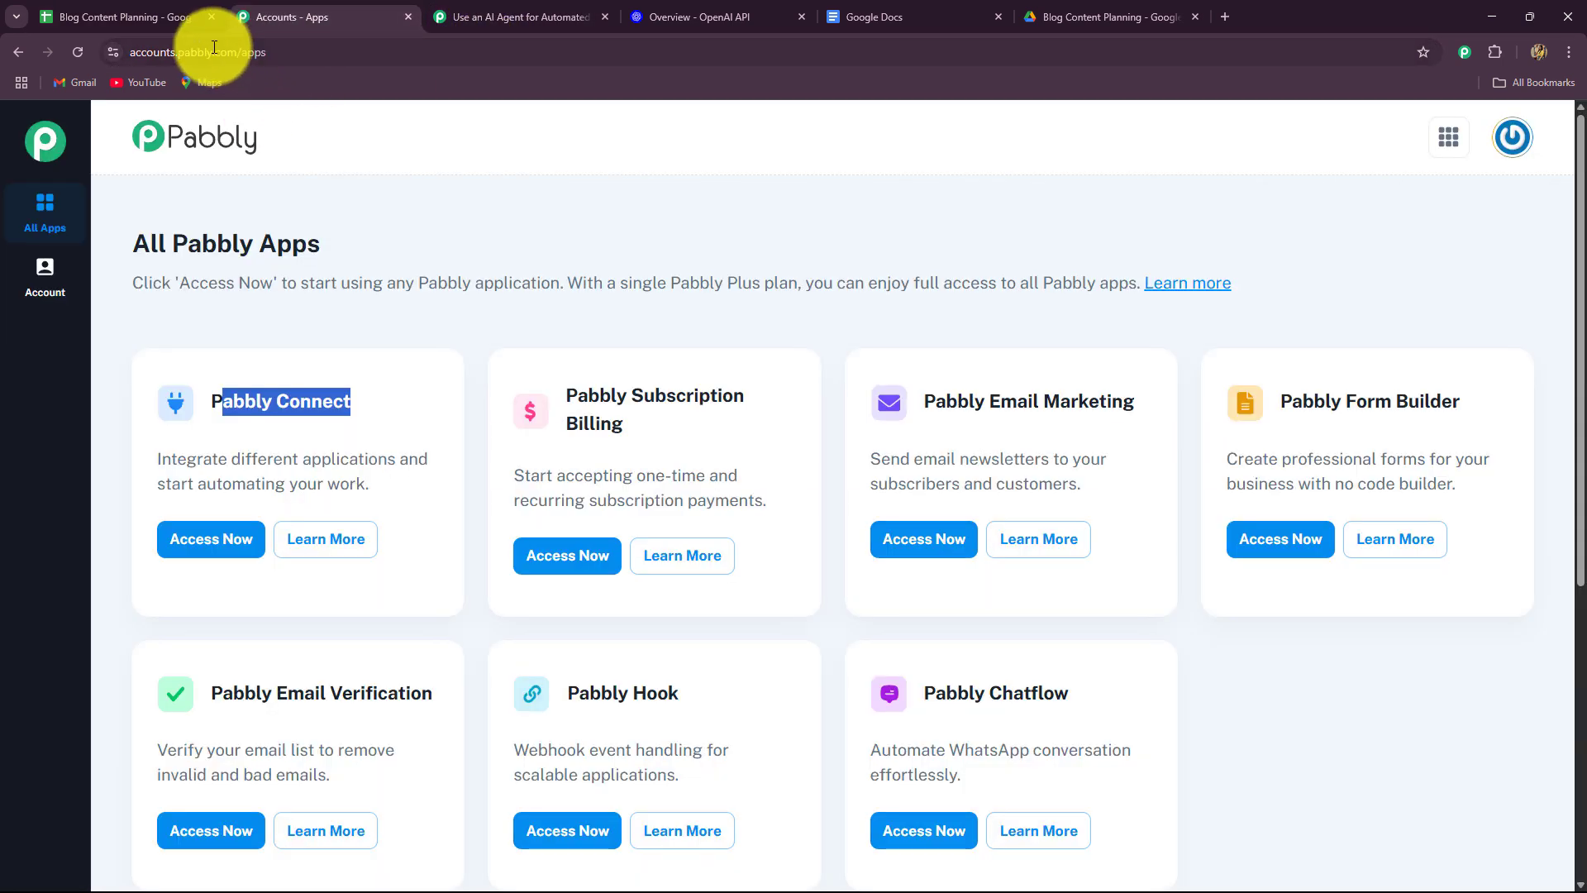
Choose OpenAI as the action step's app, searching for 'Open'.
{"action": "left_click", "coordinate": [132, 16]}
{"action": "left_click", "coordinate": [509, 15]}
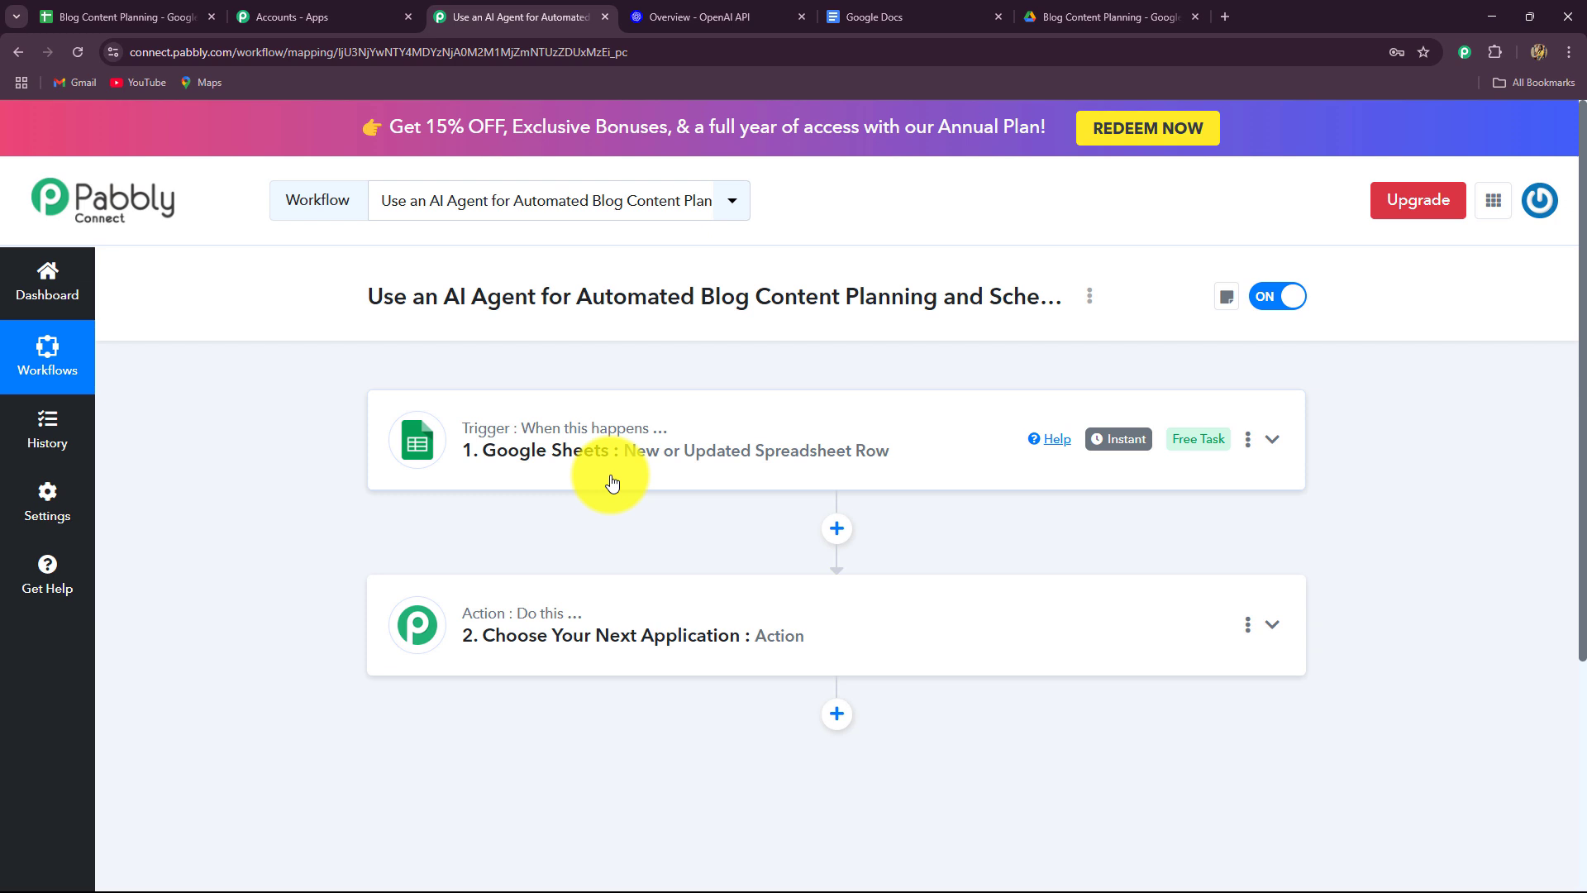
{"action": "scroll", "coordinate": [497, 537], "scroll_direction": "down", "scroll_amount": 2}
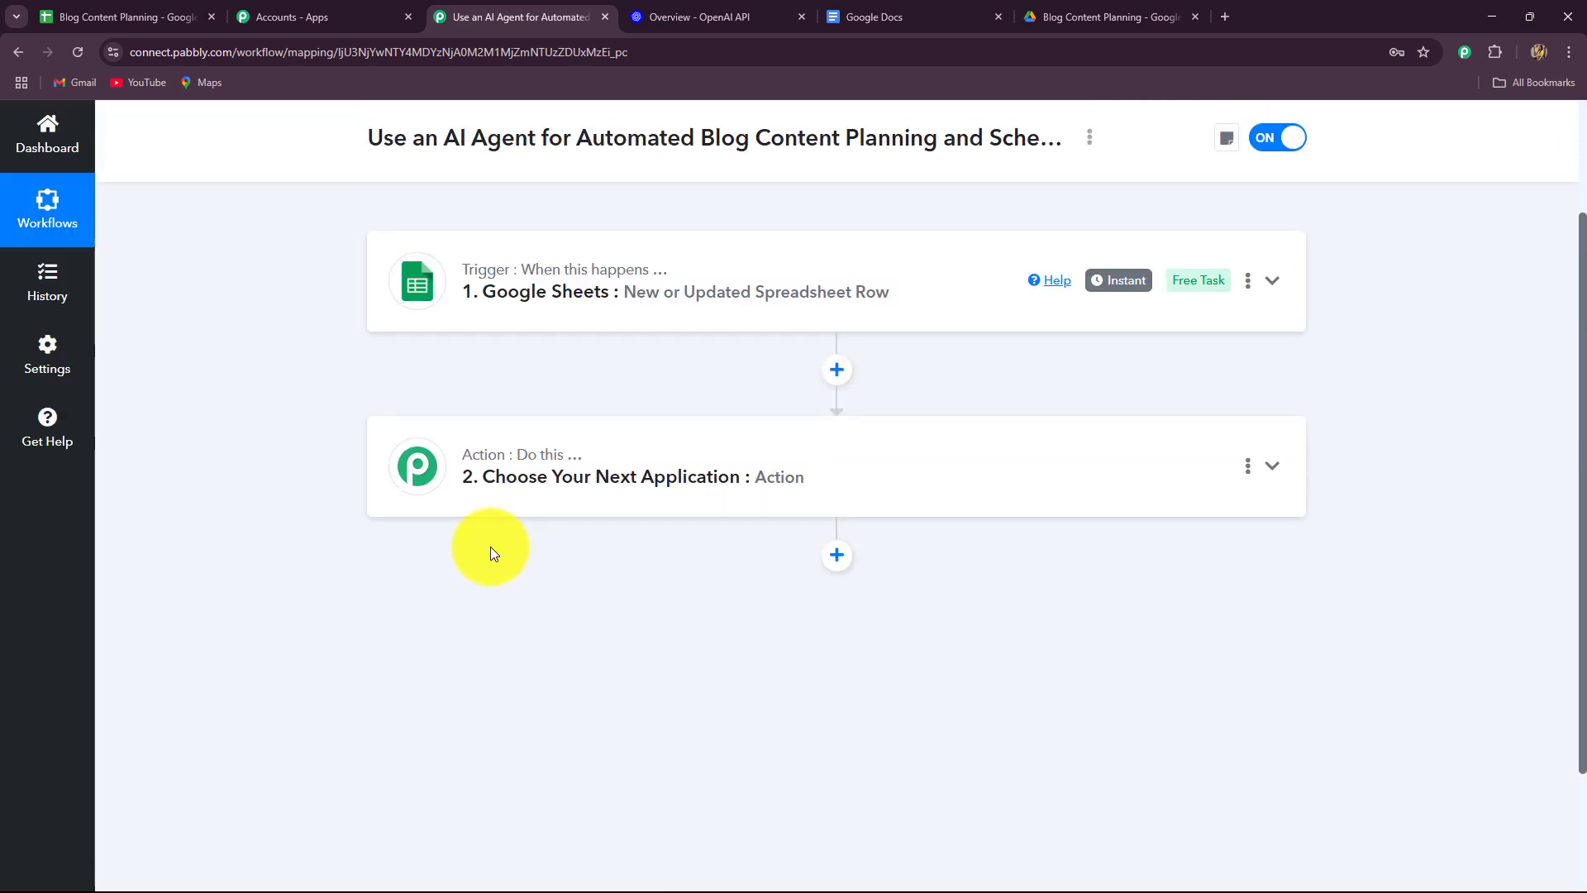
{"action": "left_click", "coordinate": [676, 17]}
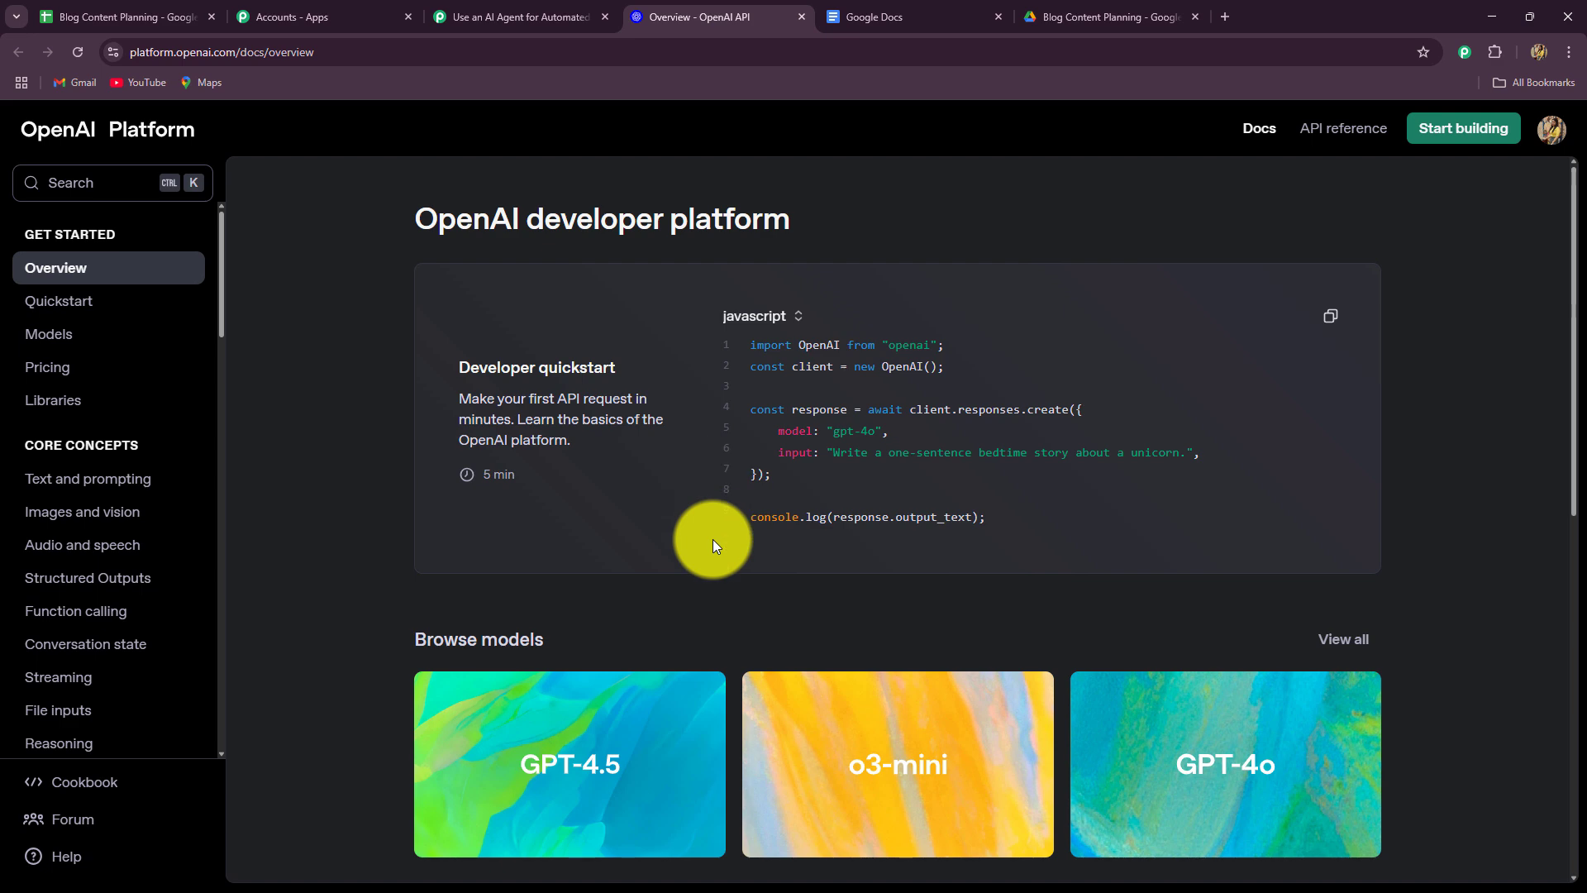
{"action": "key", "text": "ctrl+shift+Tab"}
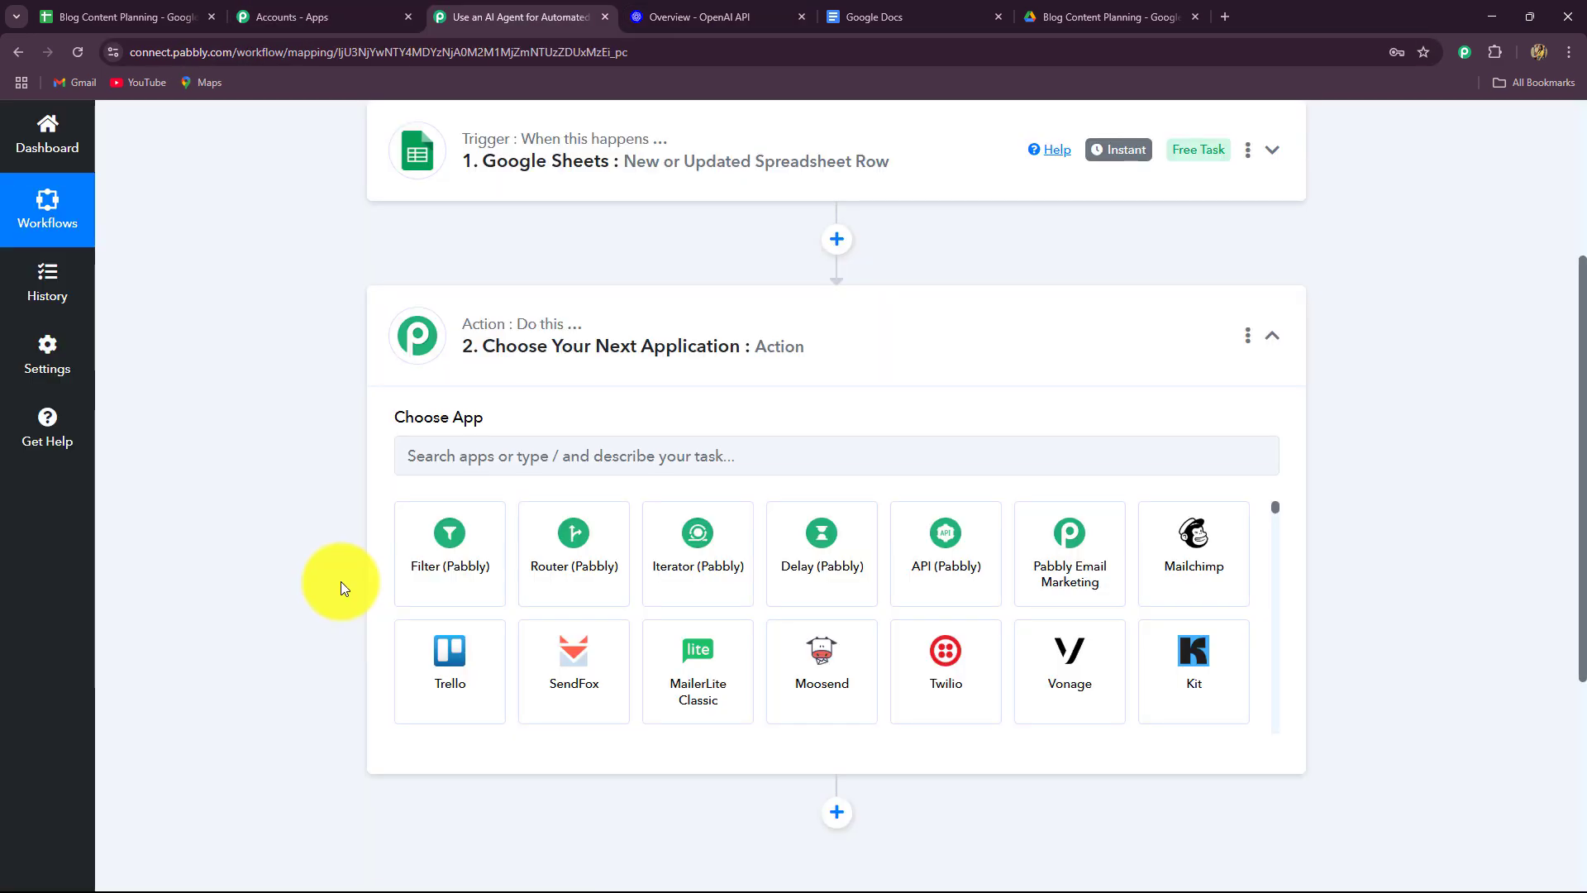
{"action": "left_click", "coordinate": [612, 460]}
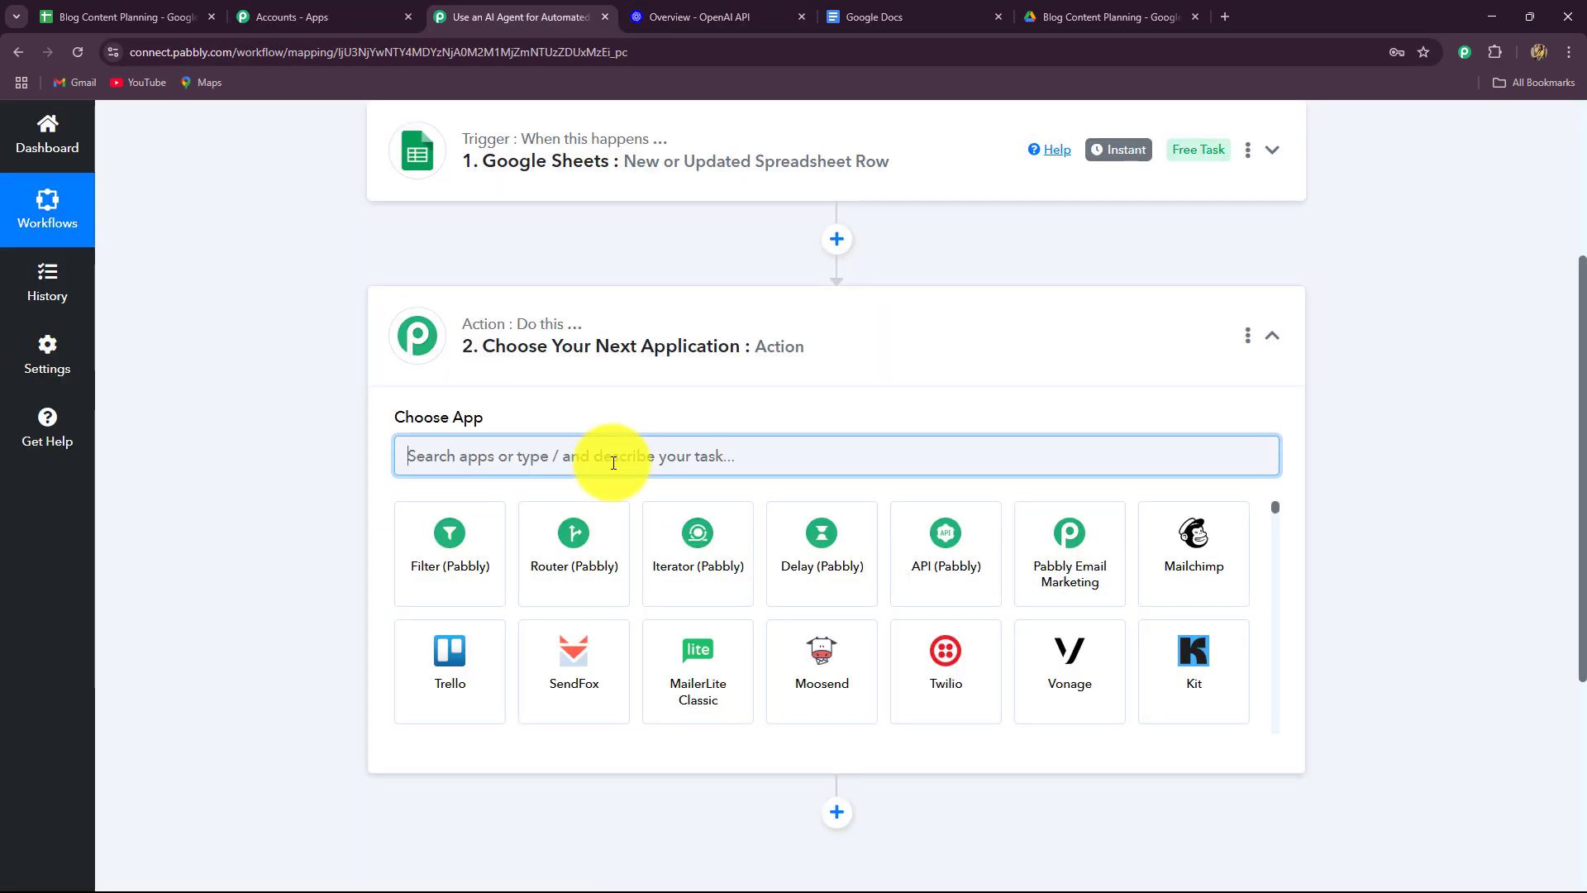
{"action": "type", "text": "Open"}
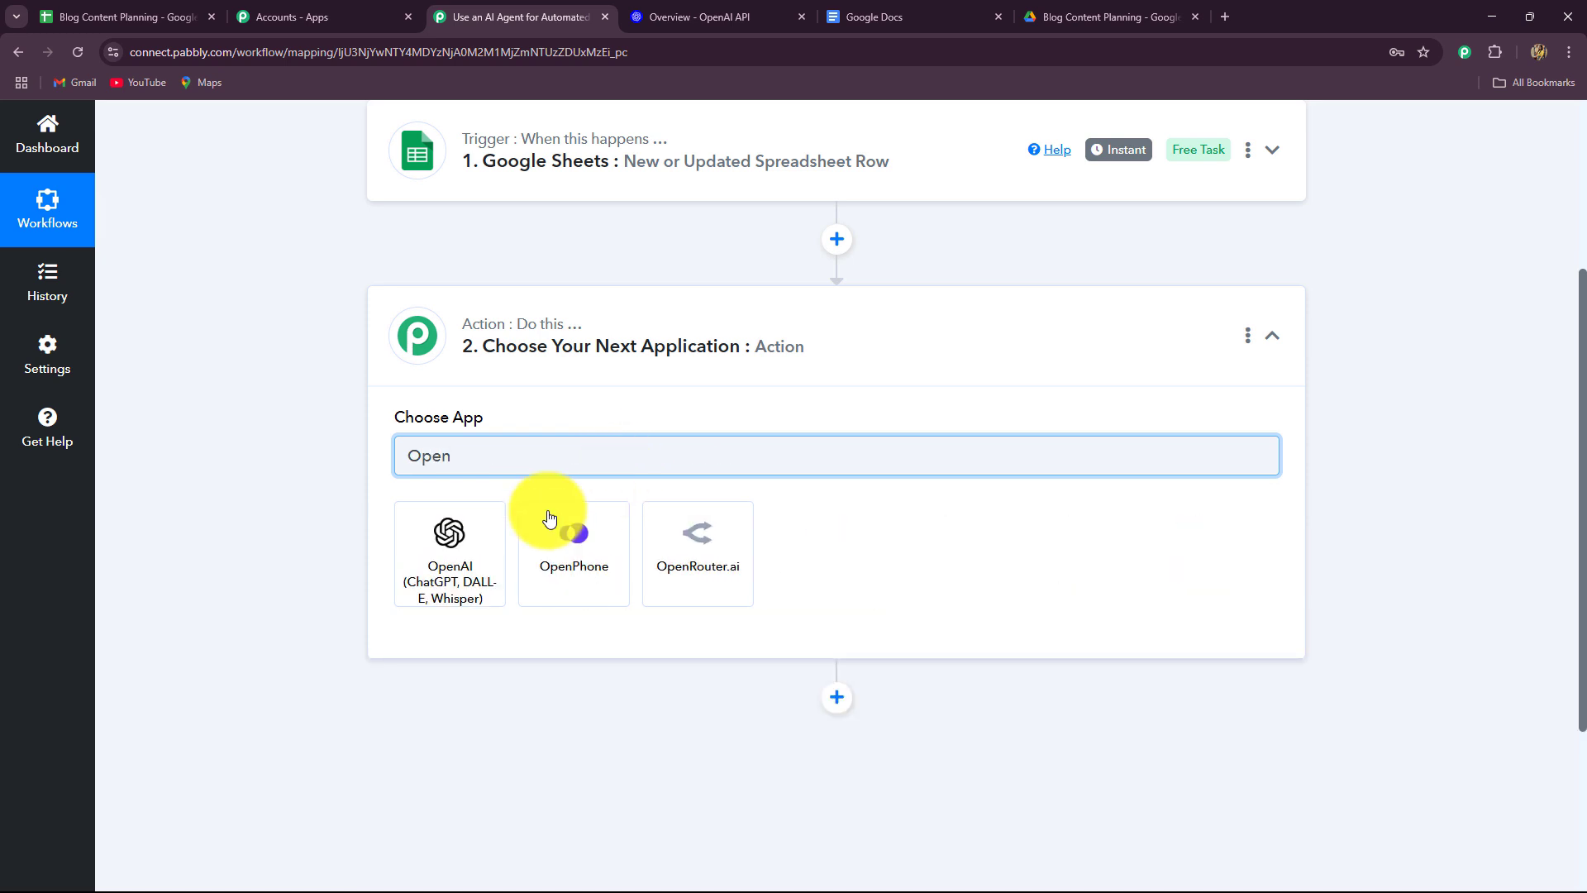
{"action": "left_click", "coordinate": [446, 552]}
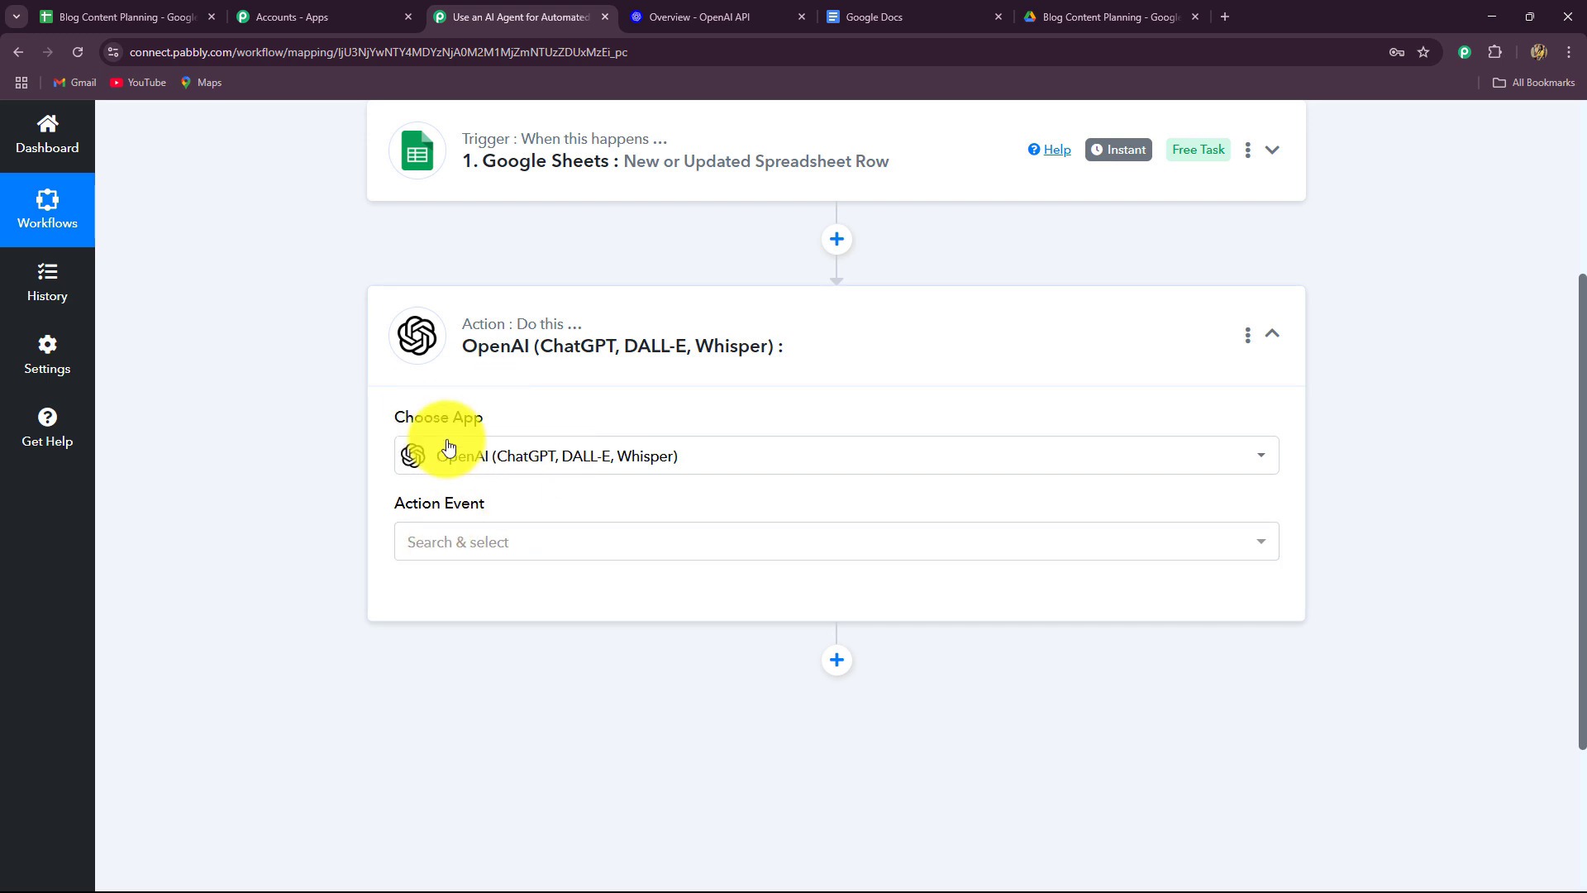
Set the OpenAI action event to ChatGPT.
{"action": "mouse_move", "coordinate": [480, 501]}
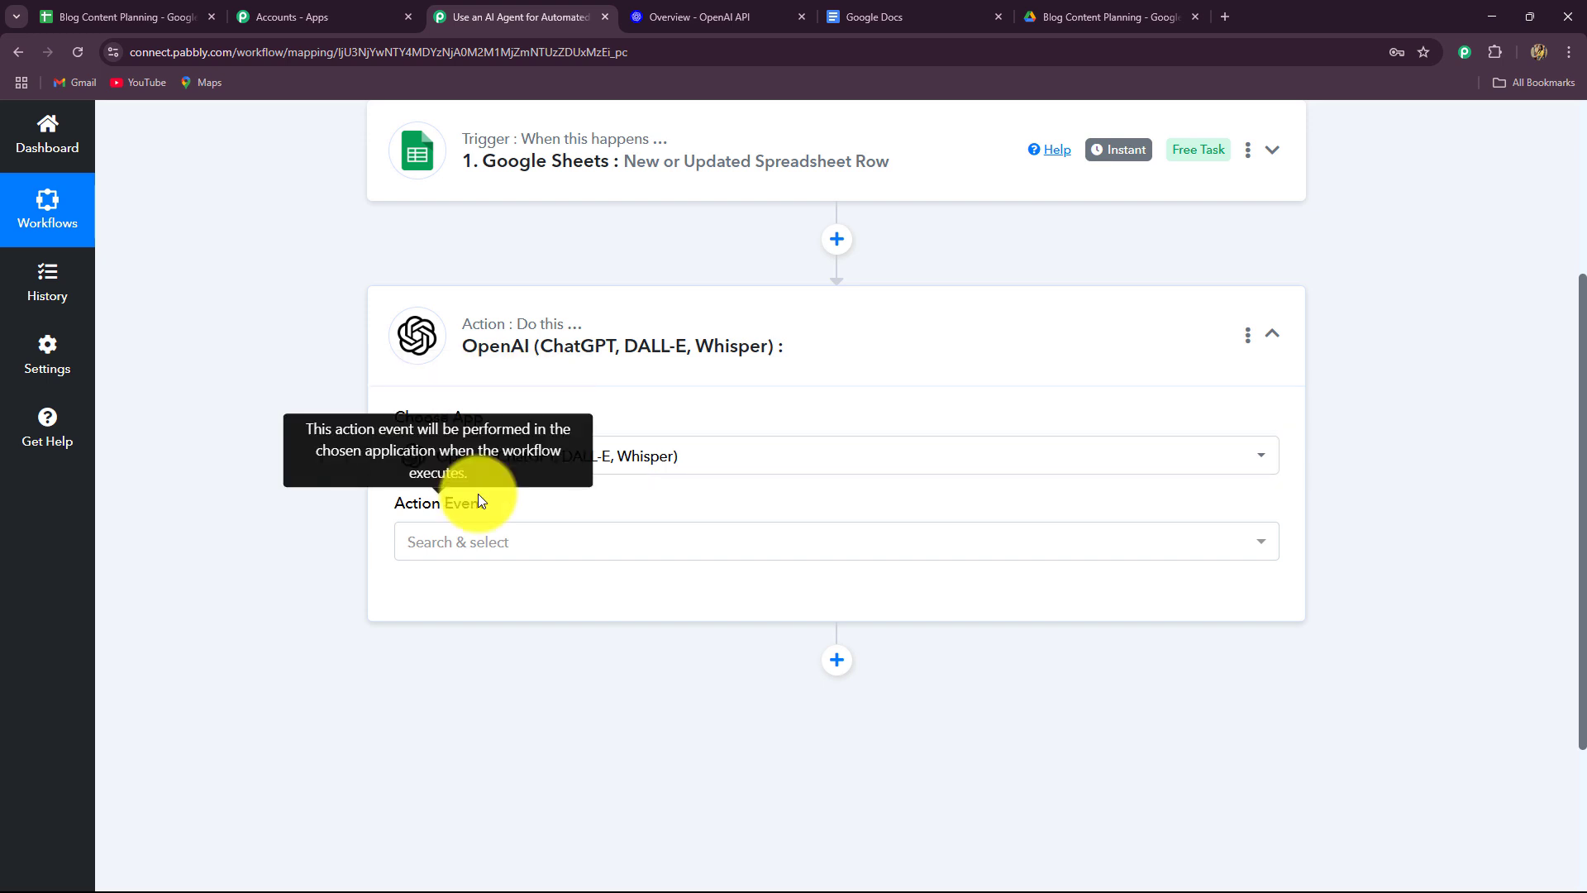
{"action": "left_click", "coordinate": [507, 549]}
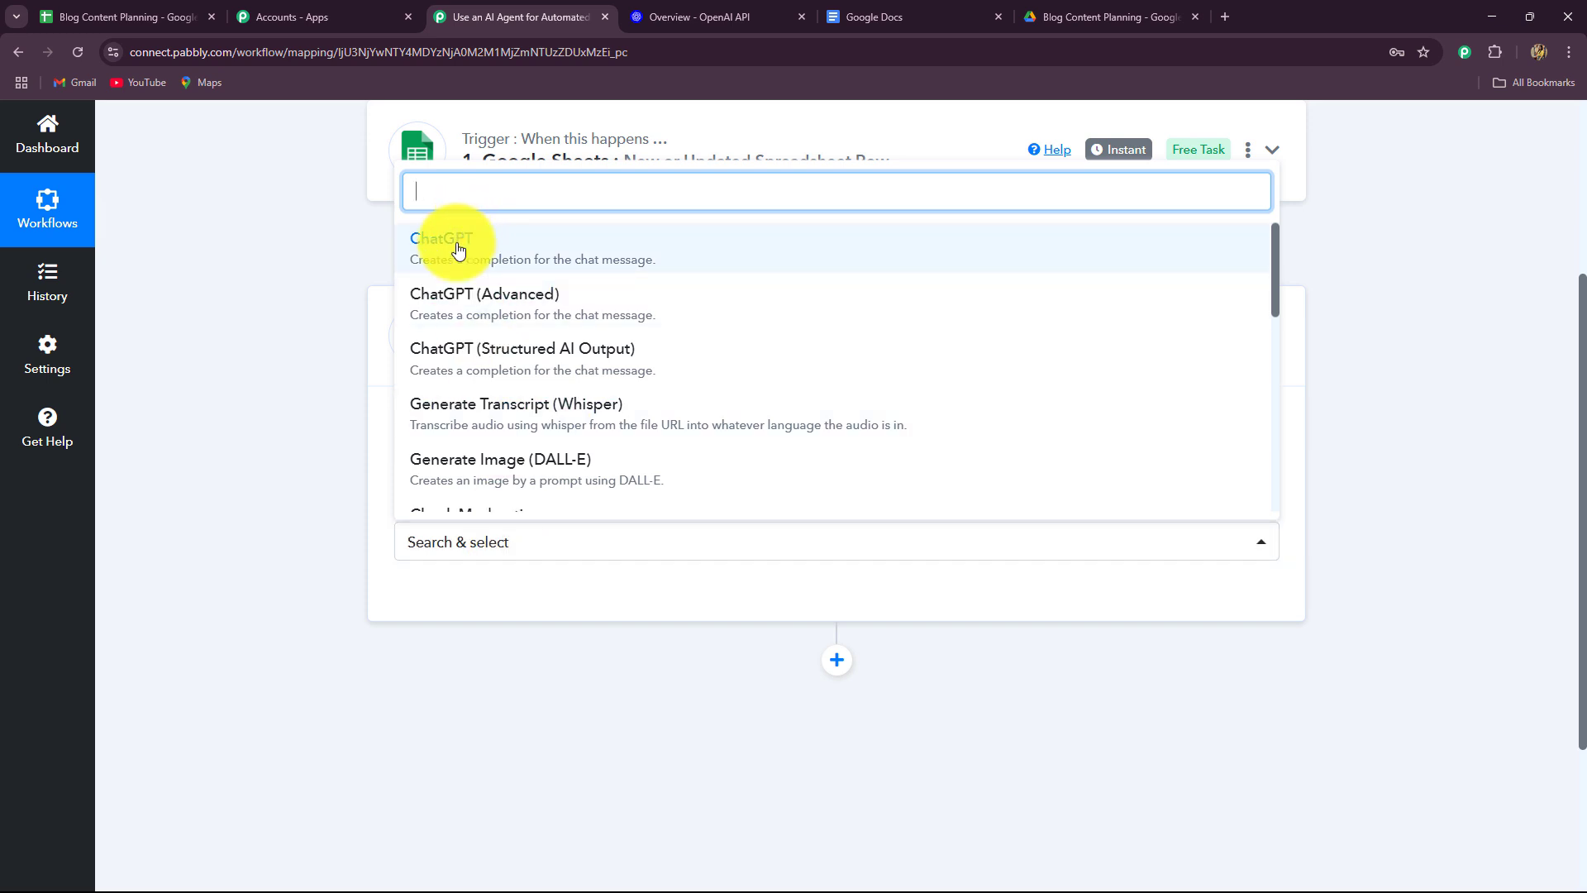
{"action": "left_click", "coordinate": [459, 249]}
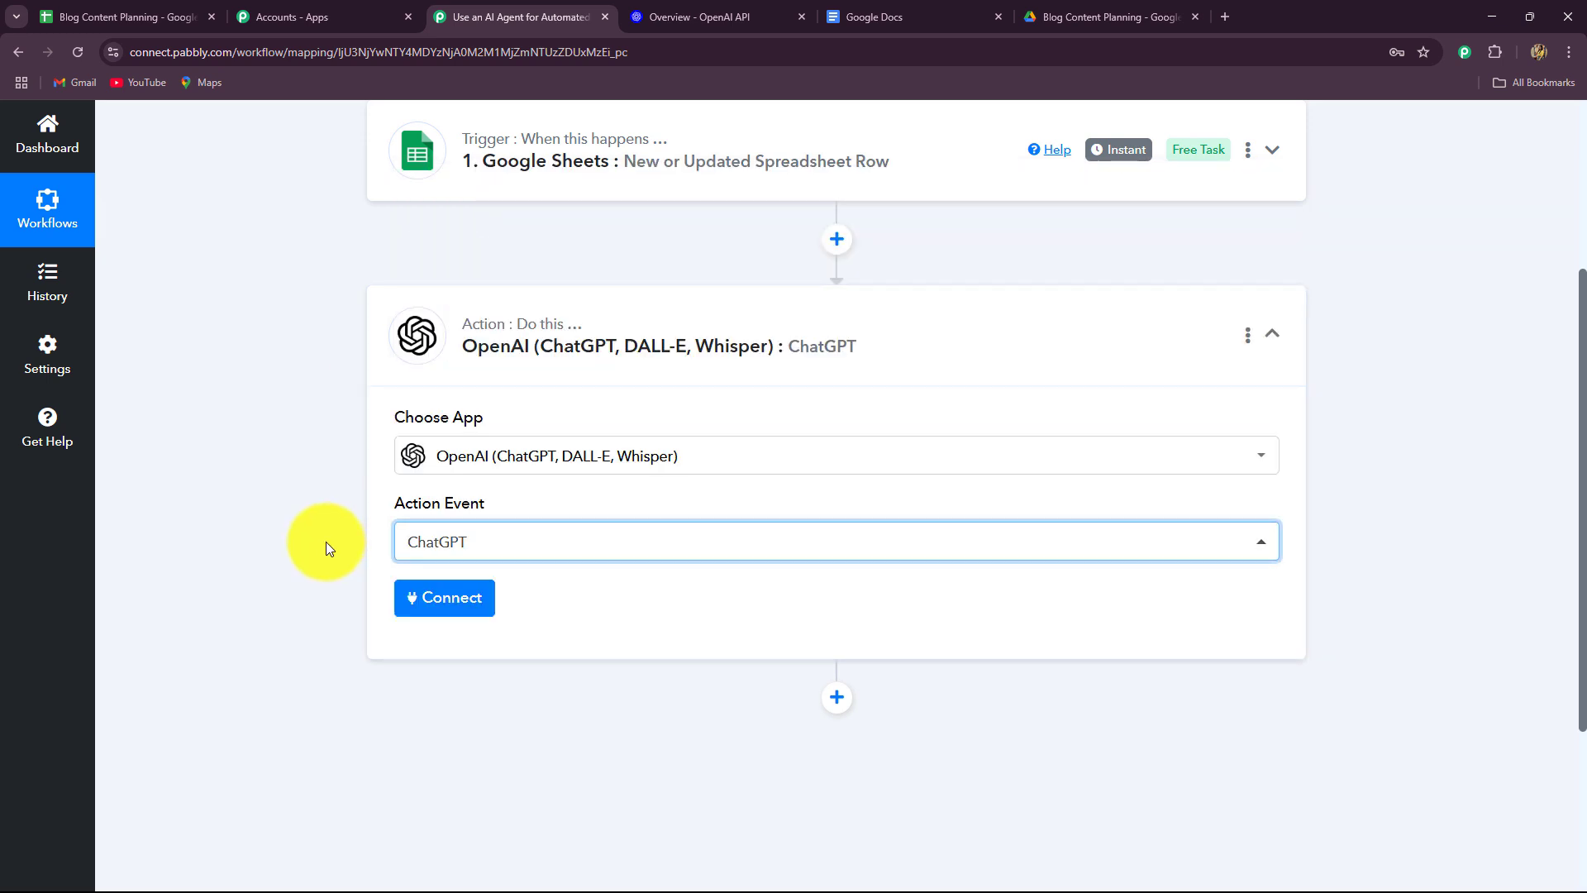
Connect the ChatGPT step through the existing #29 OpenAI connection and save it.
{"action": "scroll", "coordinate": [326, 542], "scroll_direction": "down", "scroll_amount": 2}
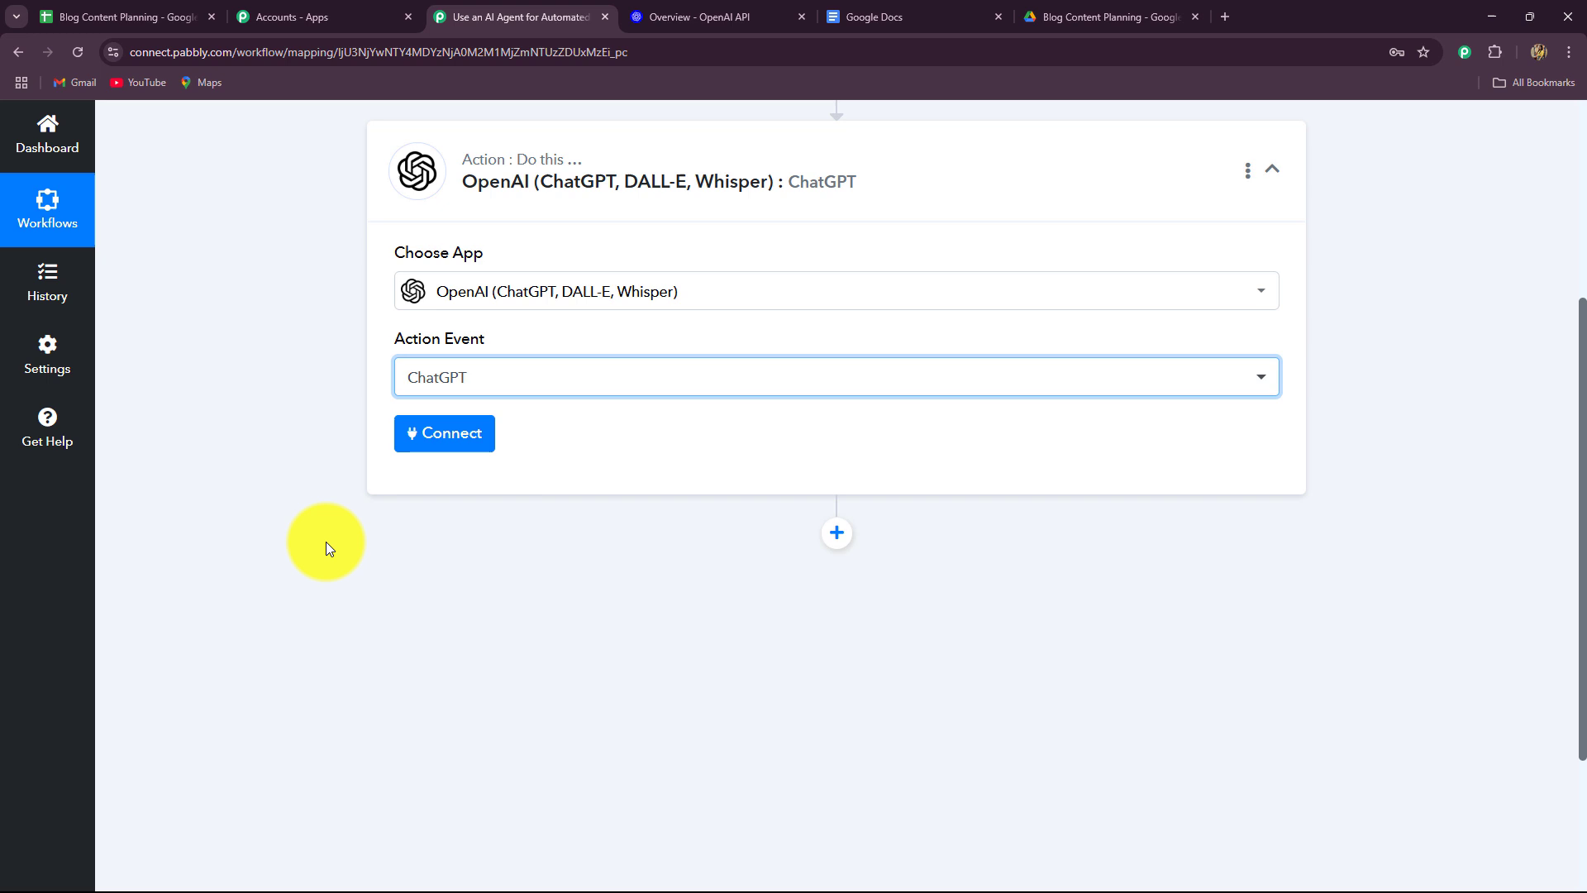
{"action": "left_click", "coordinate": [483, 437]}
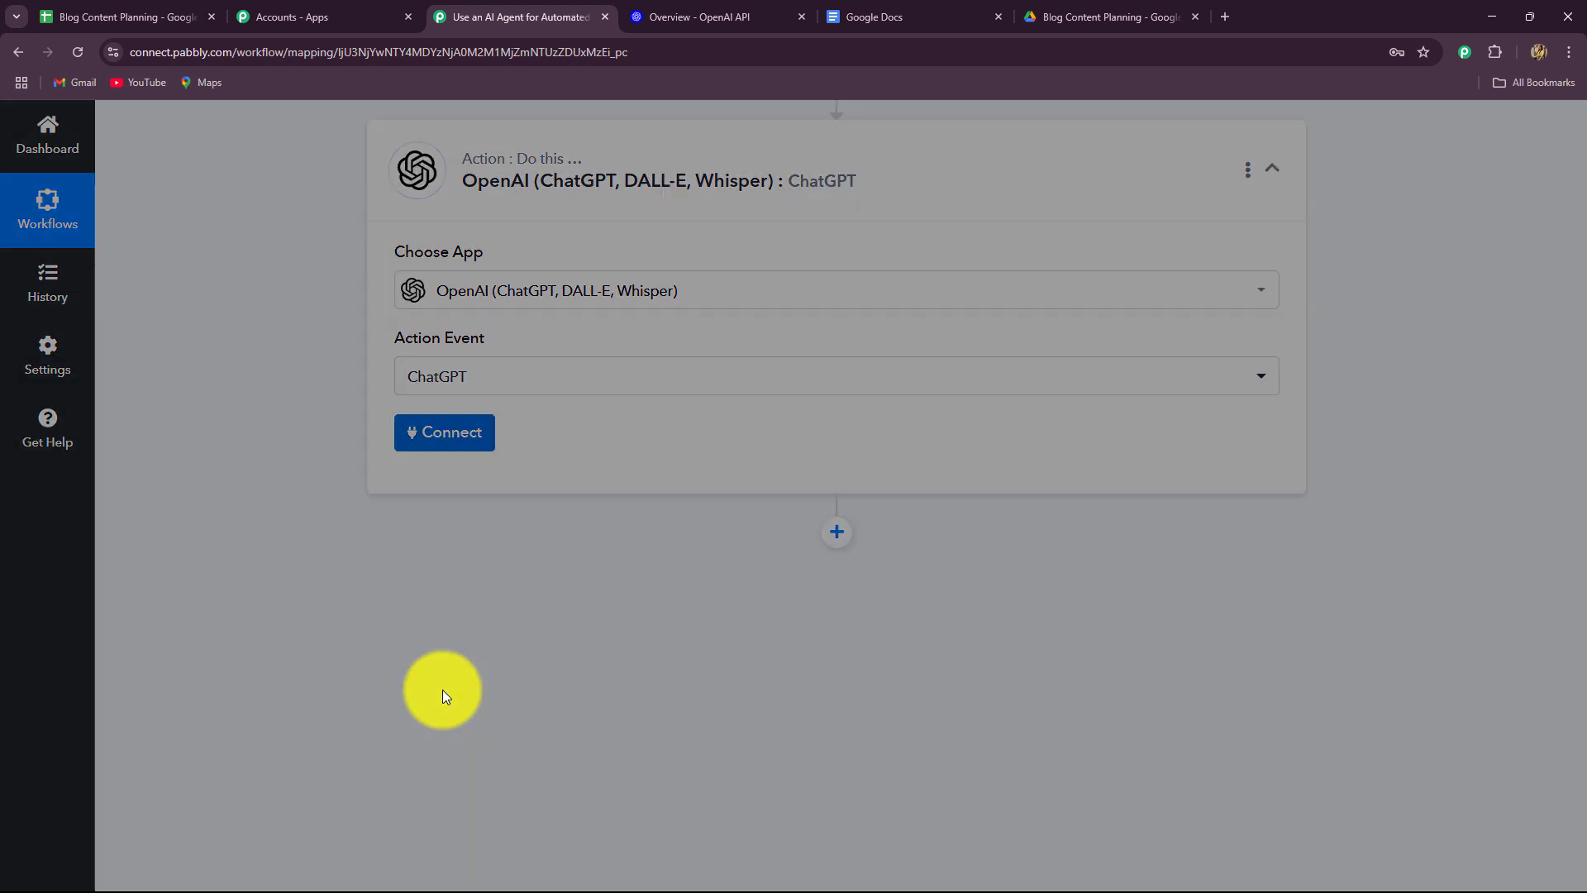
{"action": "left_click", "coordinate": [678, 17]}
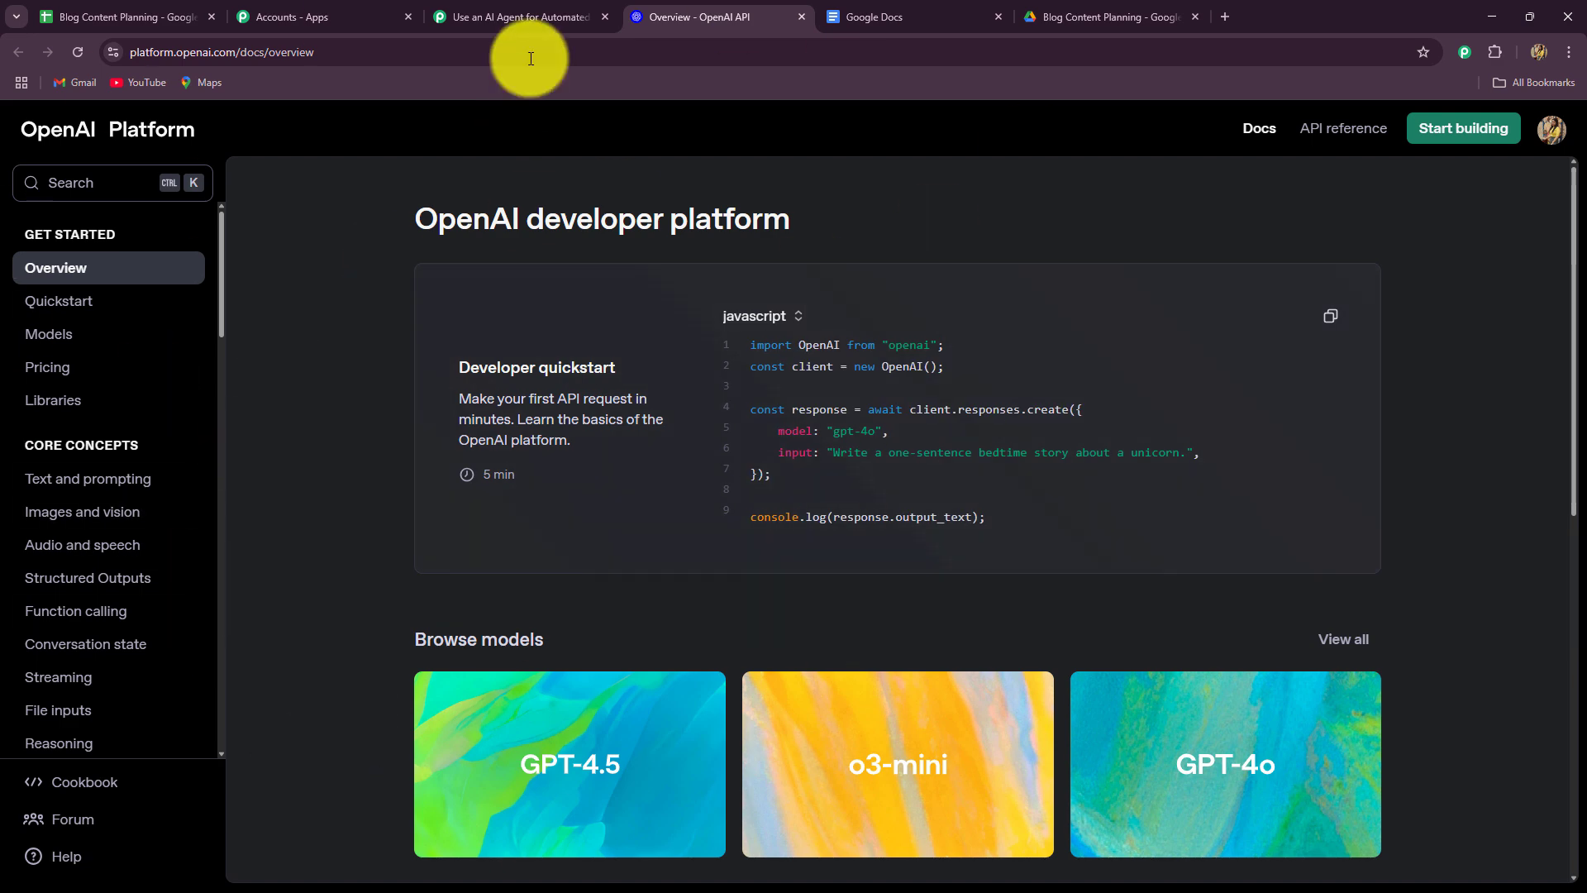
{"action": "left_click", "coordinate": [529, 18]}
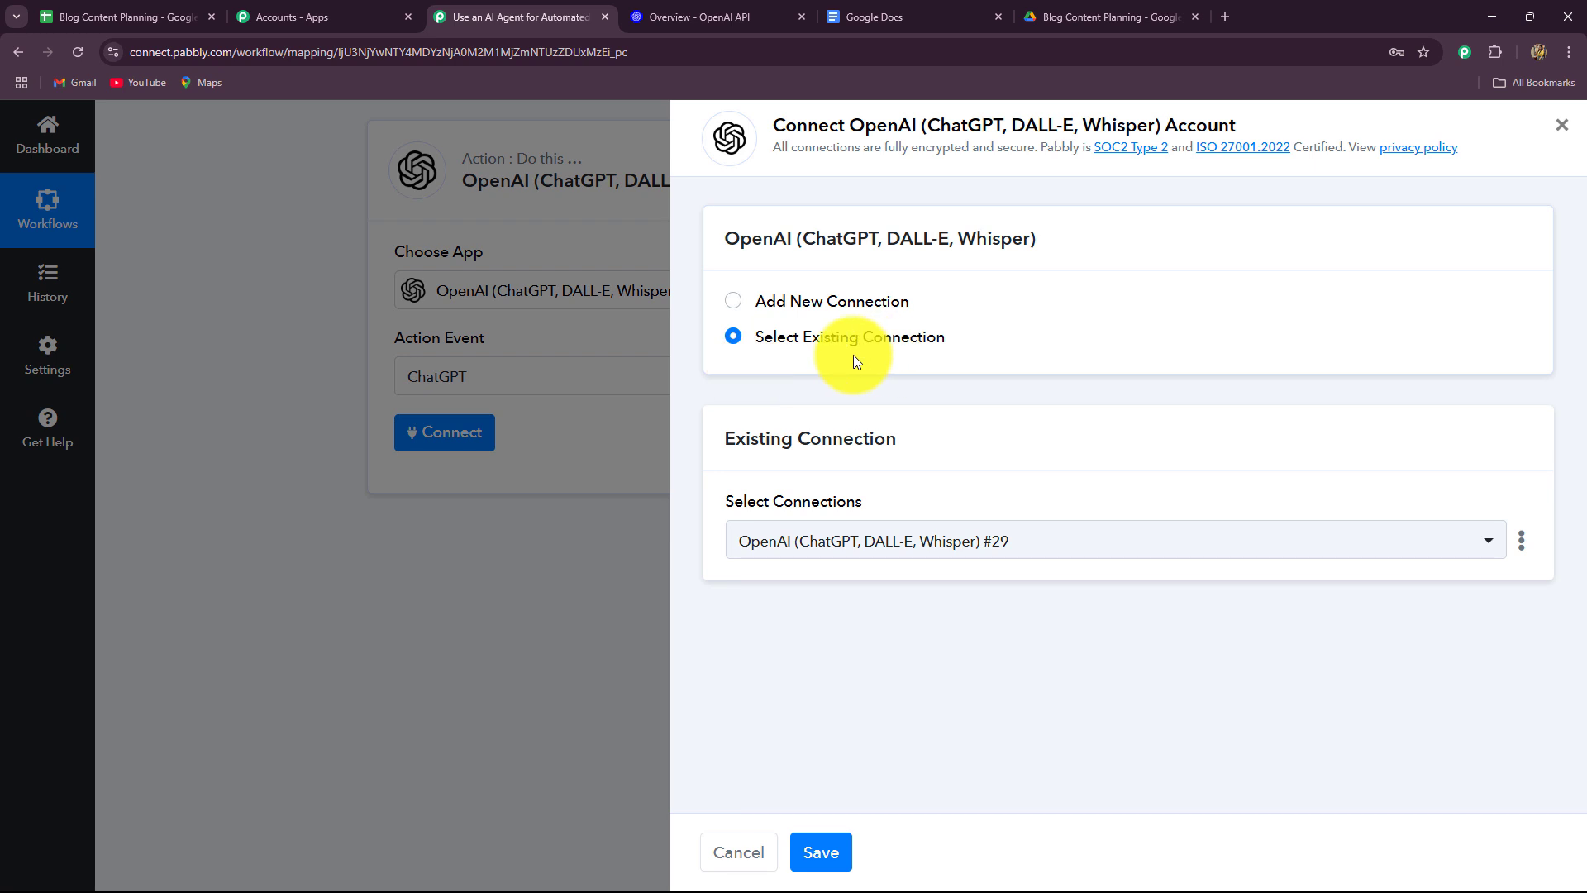
{"action": "left_click", "coordinate": [731, 304]}
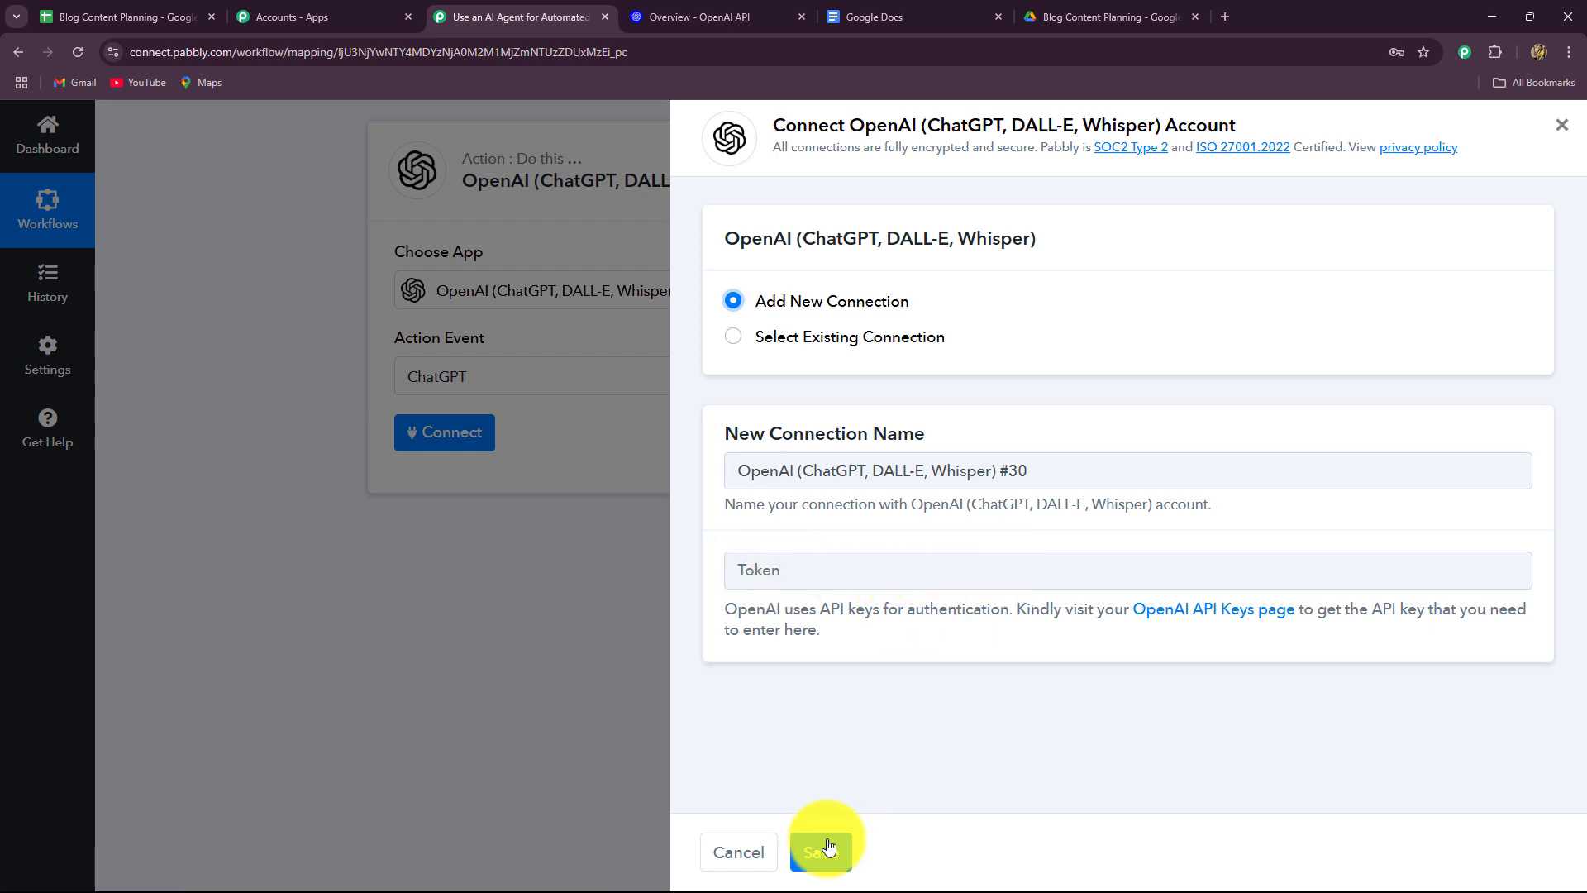
{"action": "left_click", "coordinate": [733, 339]}
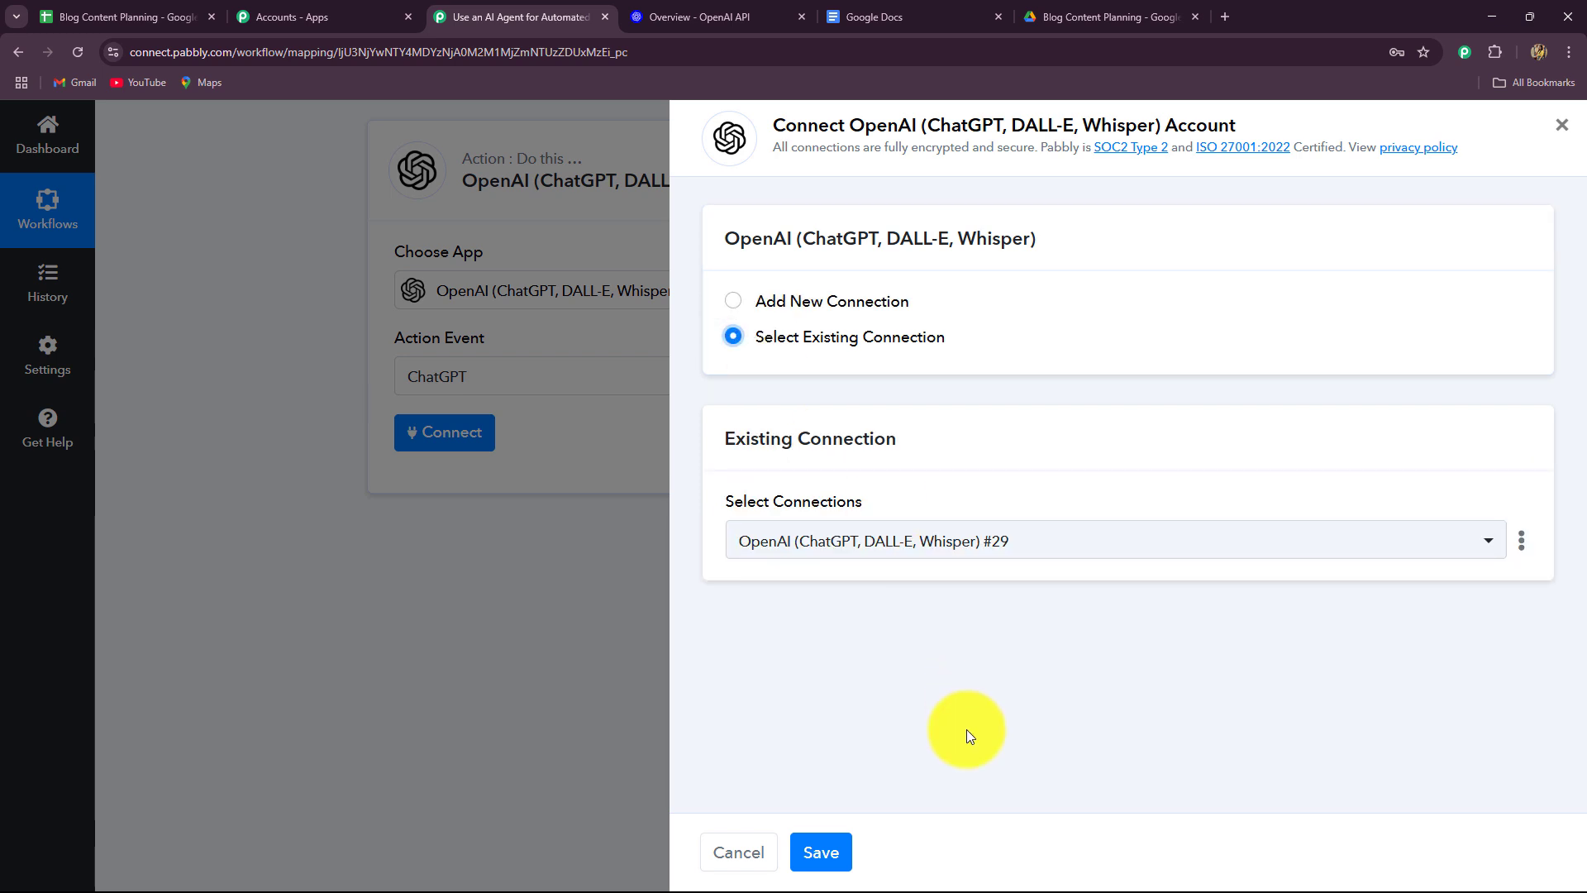
{"action": "left_click", "coordinate": [820, 852]}
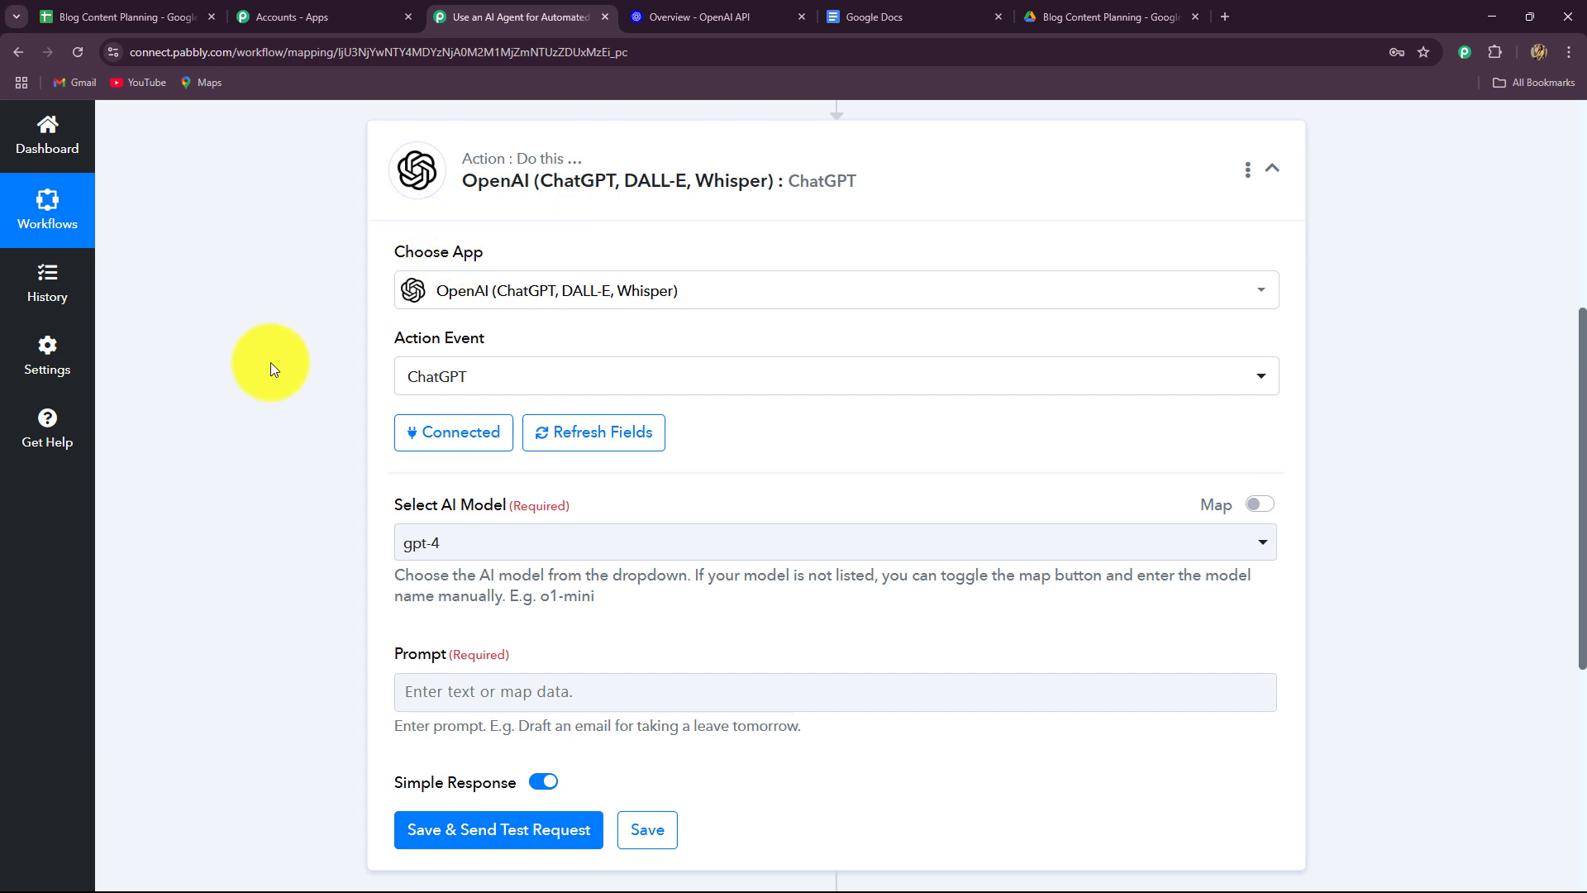
Change the ChatGPT step's AI model from gpt-4 to gpt-4o-mini.
{"action": "scroll", "coordinate": [270, 362], "scroll_direction": "down", "scroll_amount": 2}
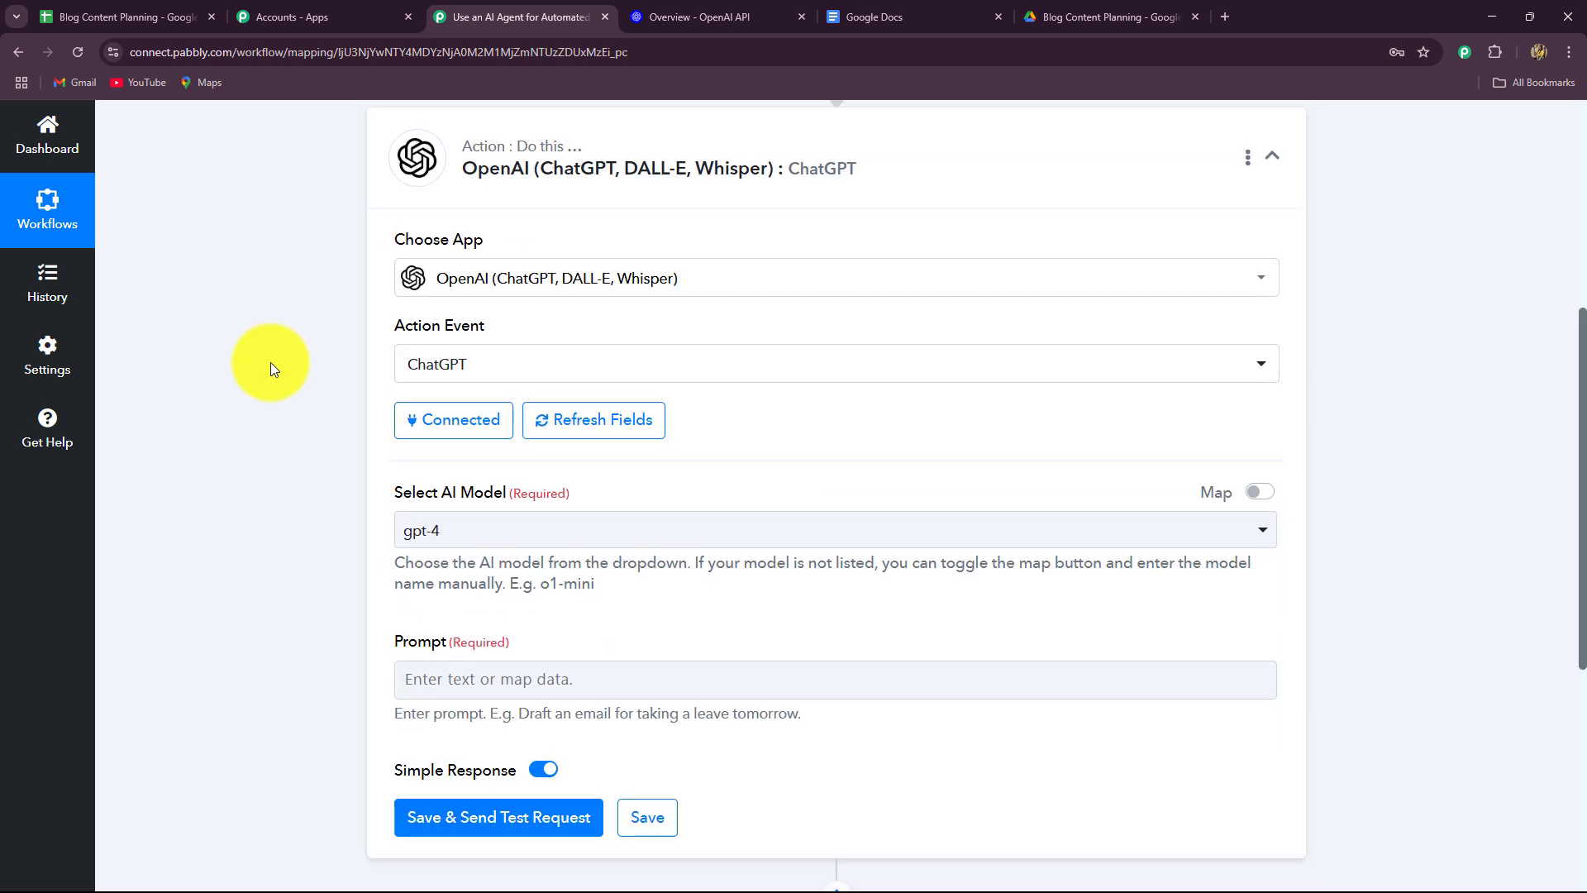
{"action": "scroll", "coordinate": [271, 363], "scroll_direction": "down", "scroll_amount": 2}
{"action": "scroll", "coordinate": [271, 362], "scroll_direction": "up", "scroll_amount": 2}
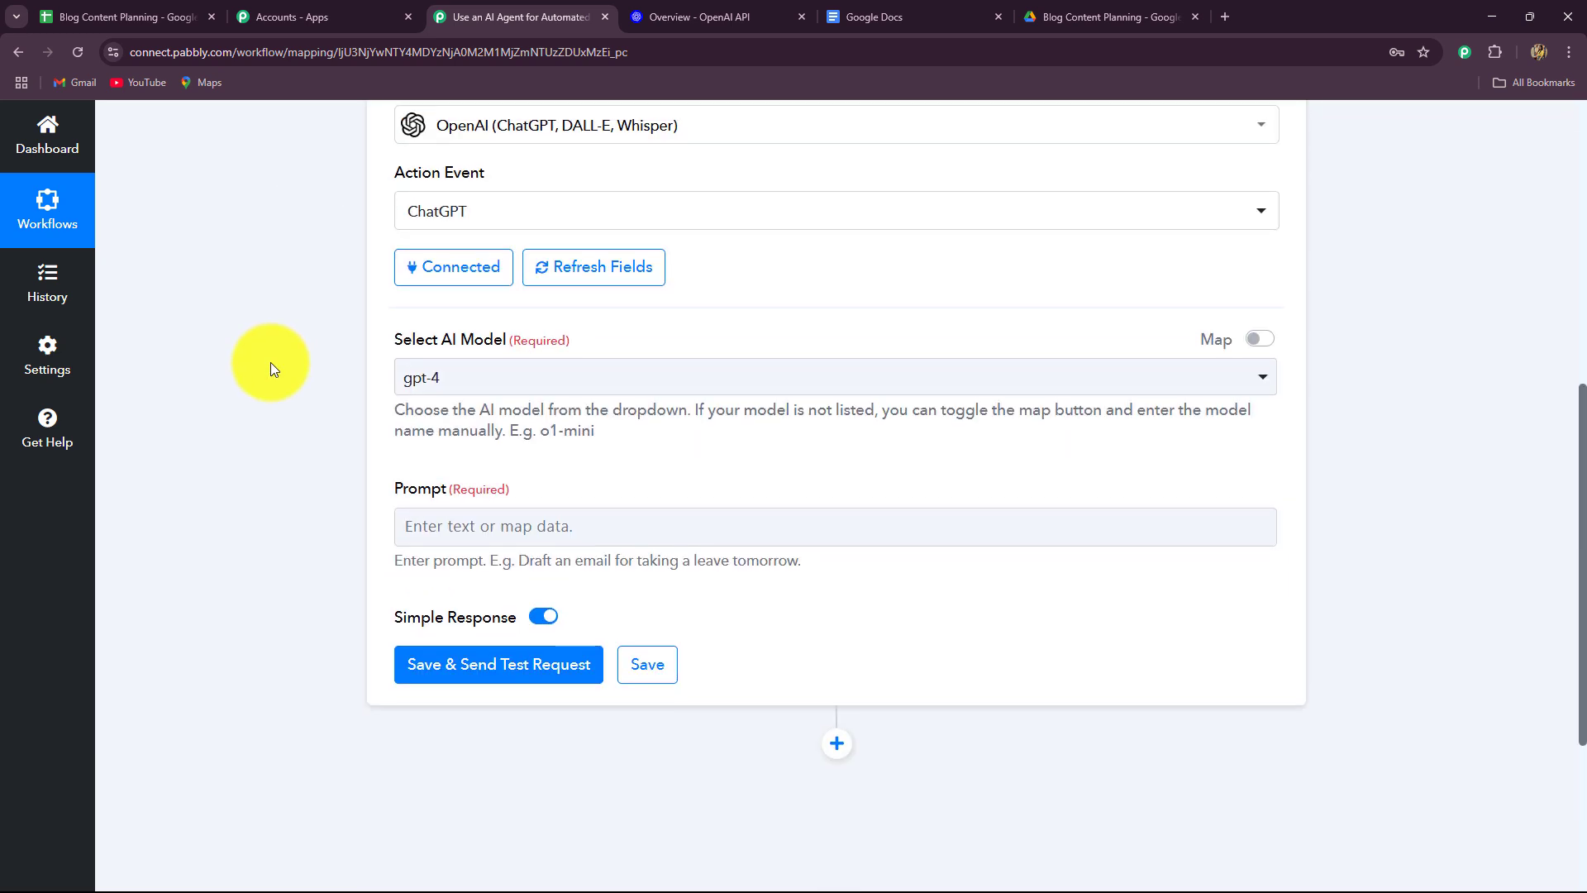
{"action": "left_click", "coordinate": [409, 378]}
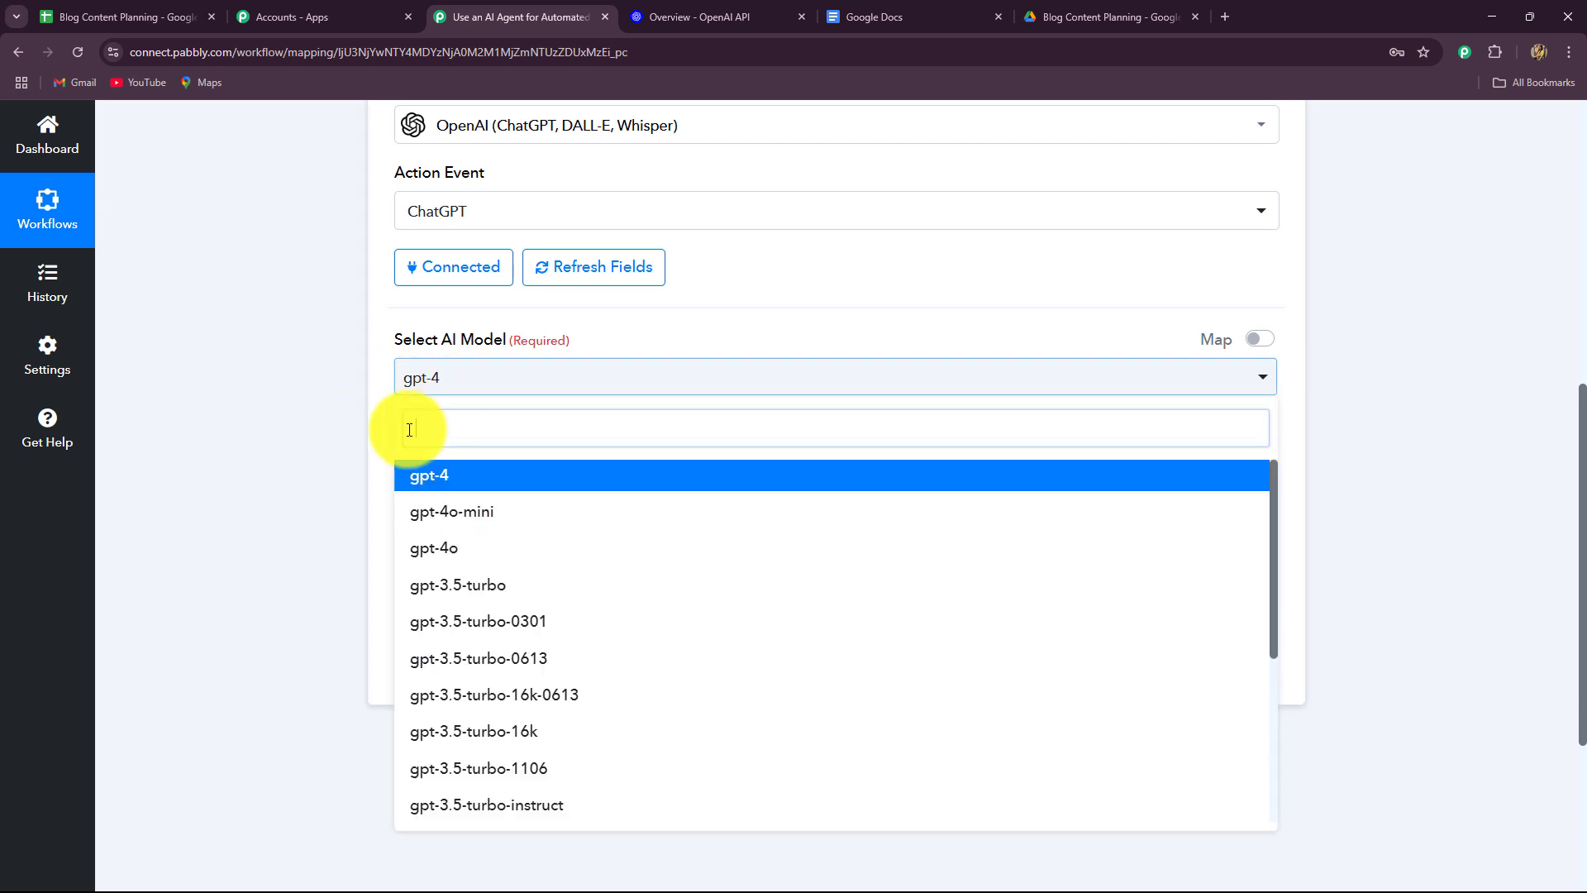
{"action": "scroll", "coordinate": [281, 484], "scroll_direction": "down", "scroll_amount": 2}
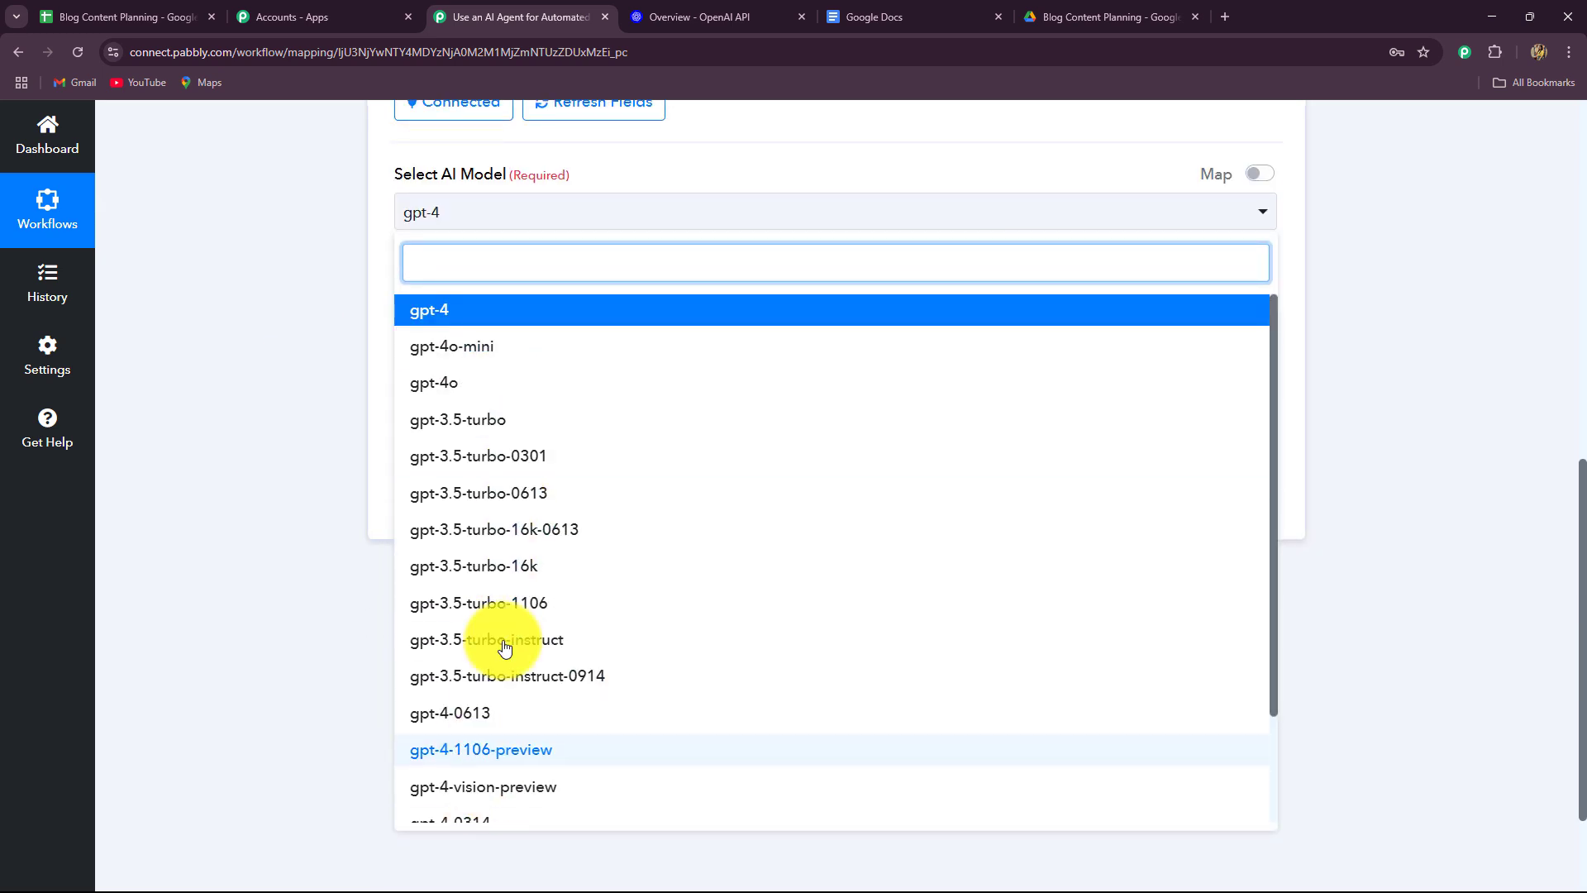
{"action": "scroll", "coordinate": [496, 687], "scroll_direction": "down", "scroll_amount": 2}
{"action": "scroll", "coordinate": [499, 690], "scroll_direction": "up", "scroll_amount": 2}
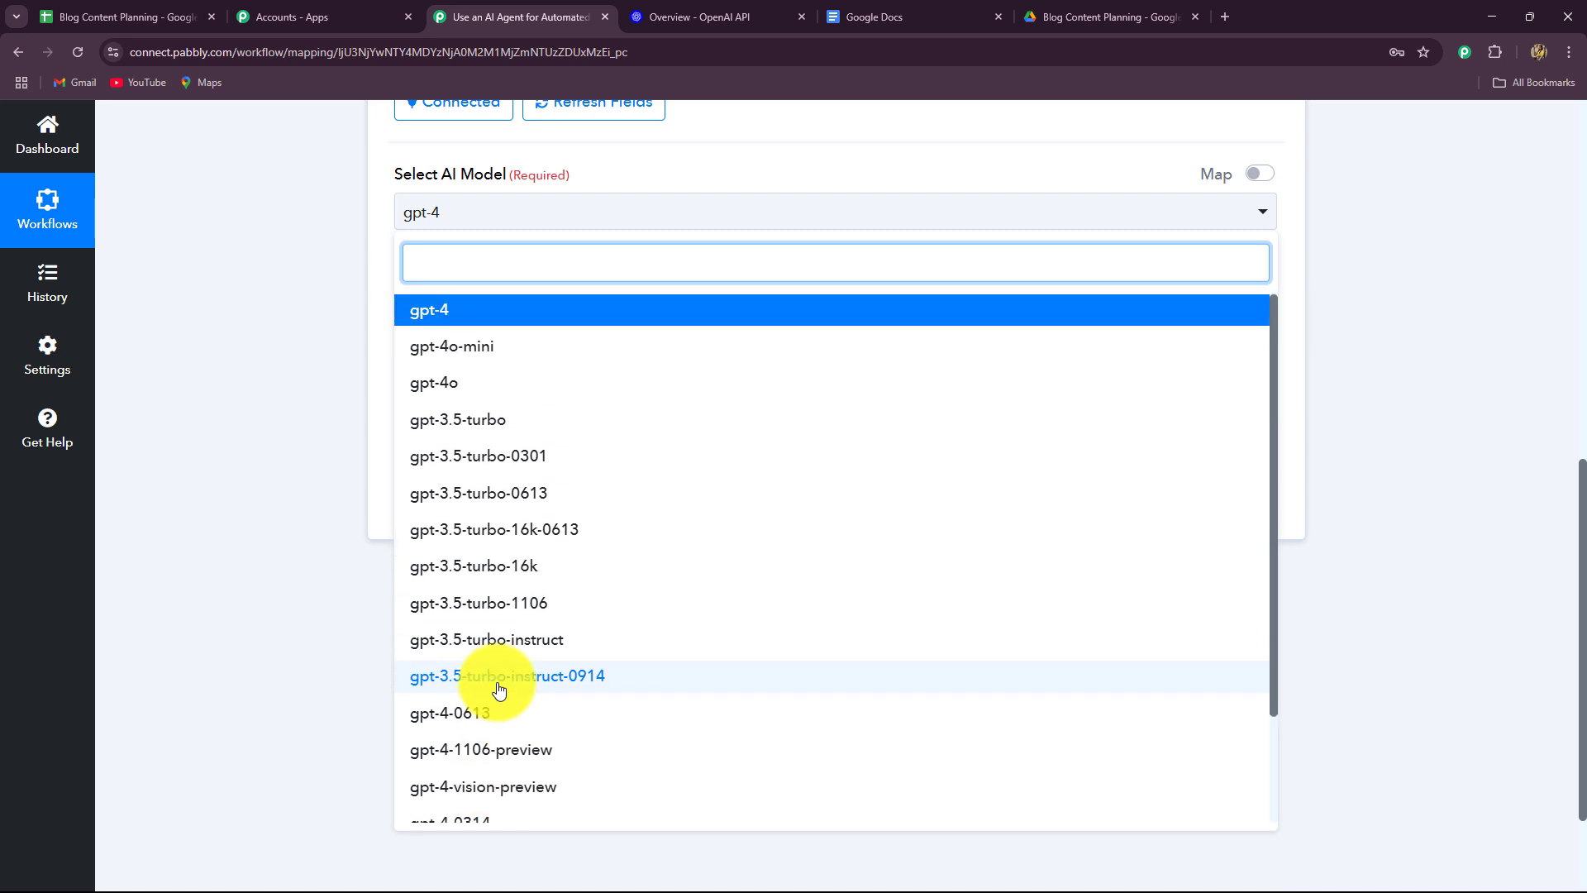
{"action": "left_click", "coordinate": [468, 345]}
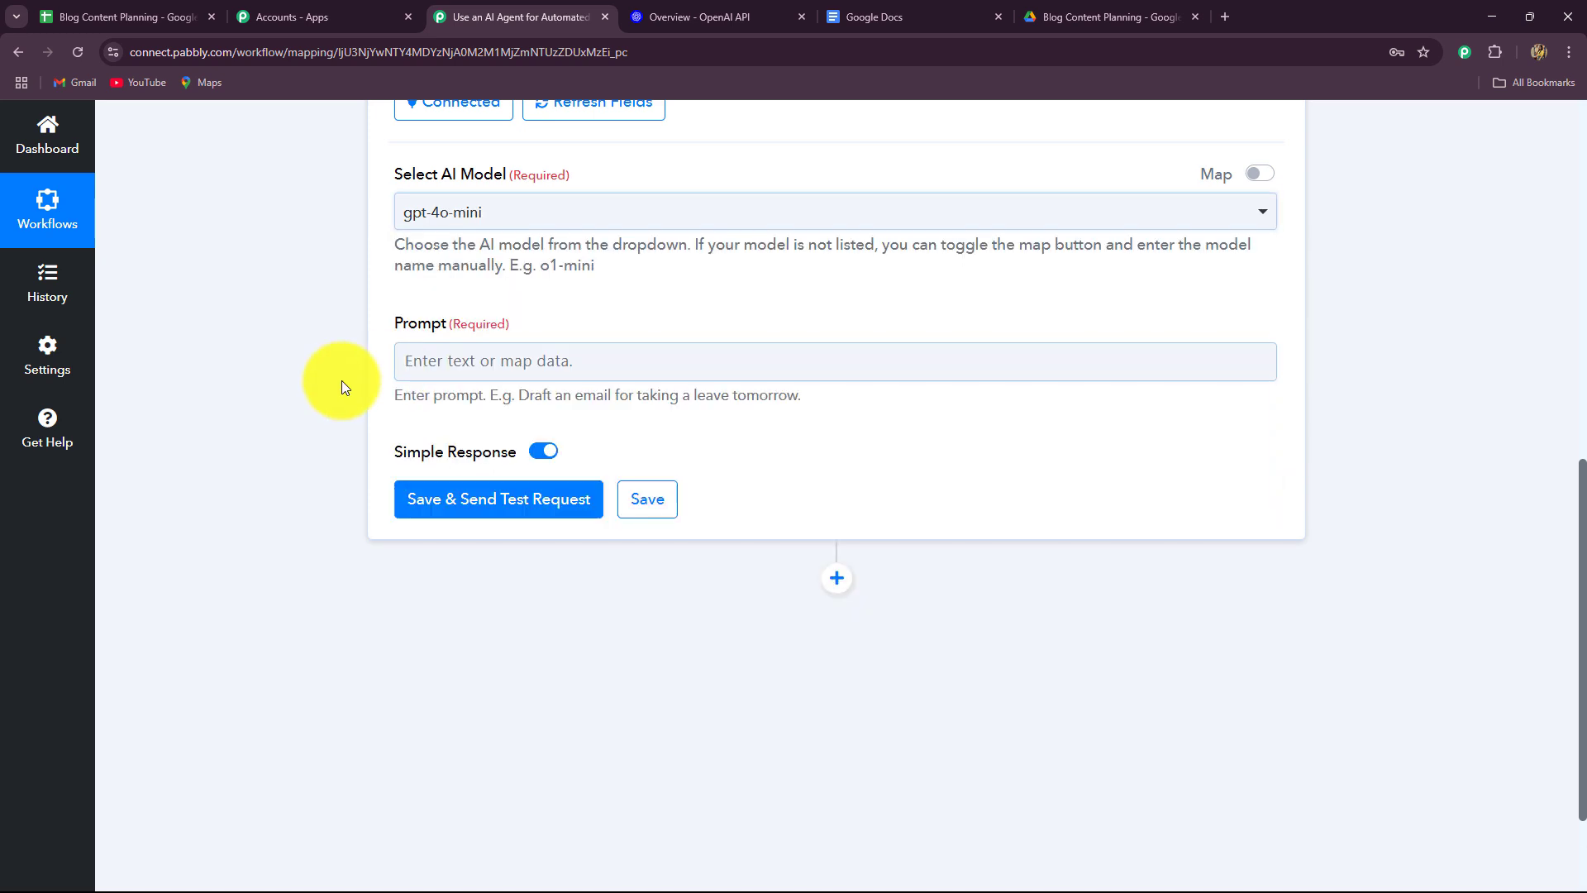
{"action": "scroll", "coordinate": [325, 385], "scroll_direction": "down", "scroll_amount": 2}
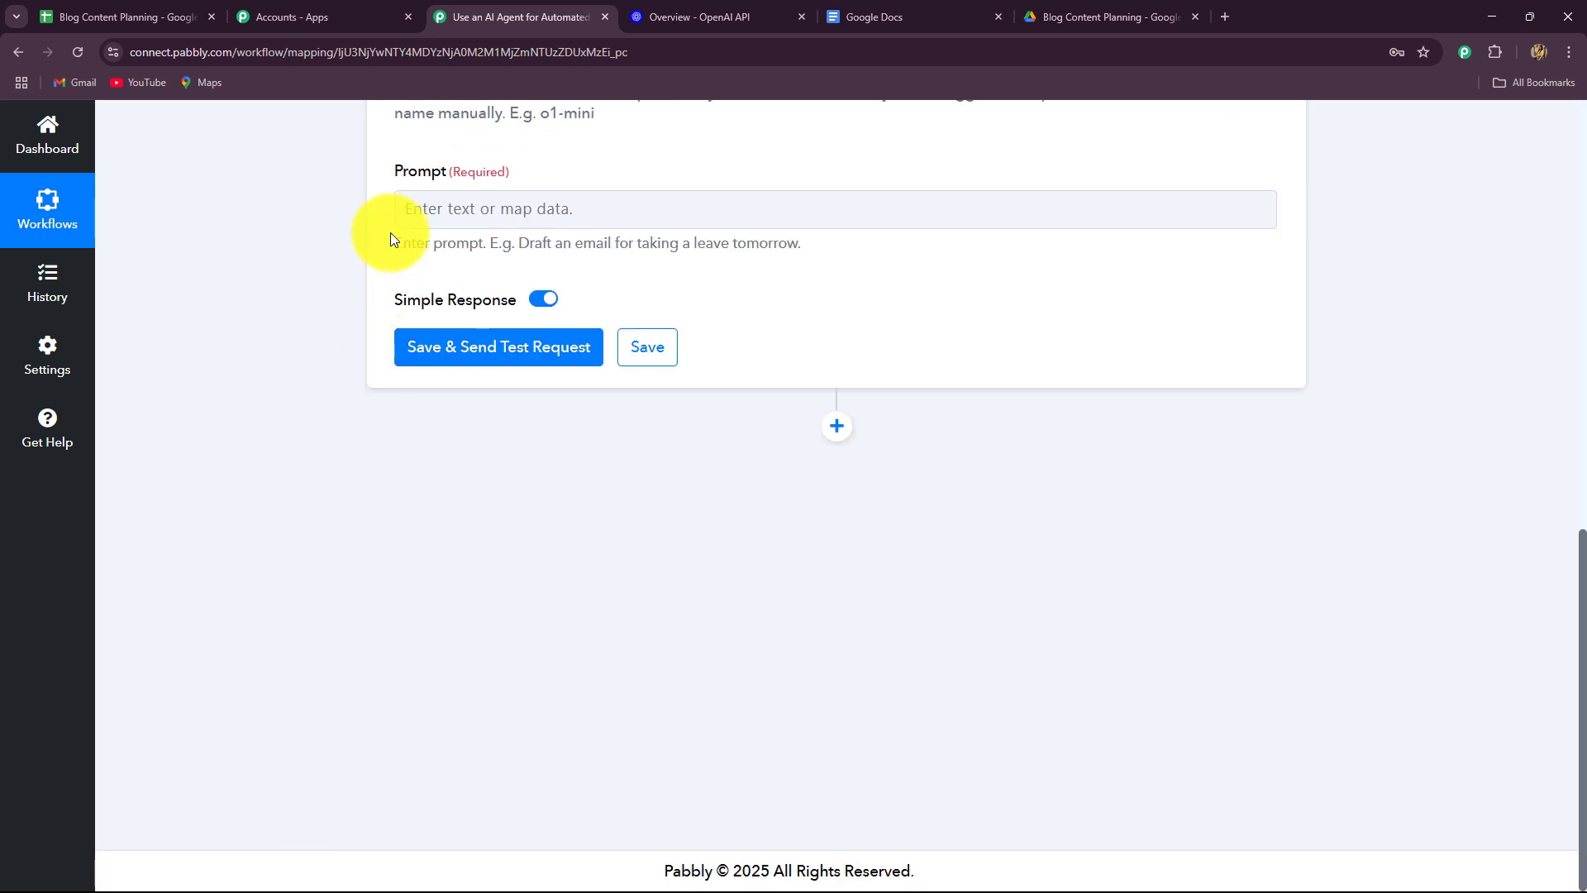
{"action": "left_click", "coordinate": [620, 199]}
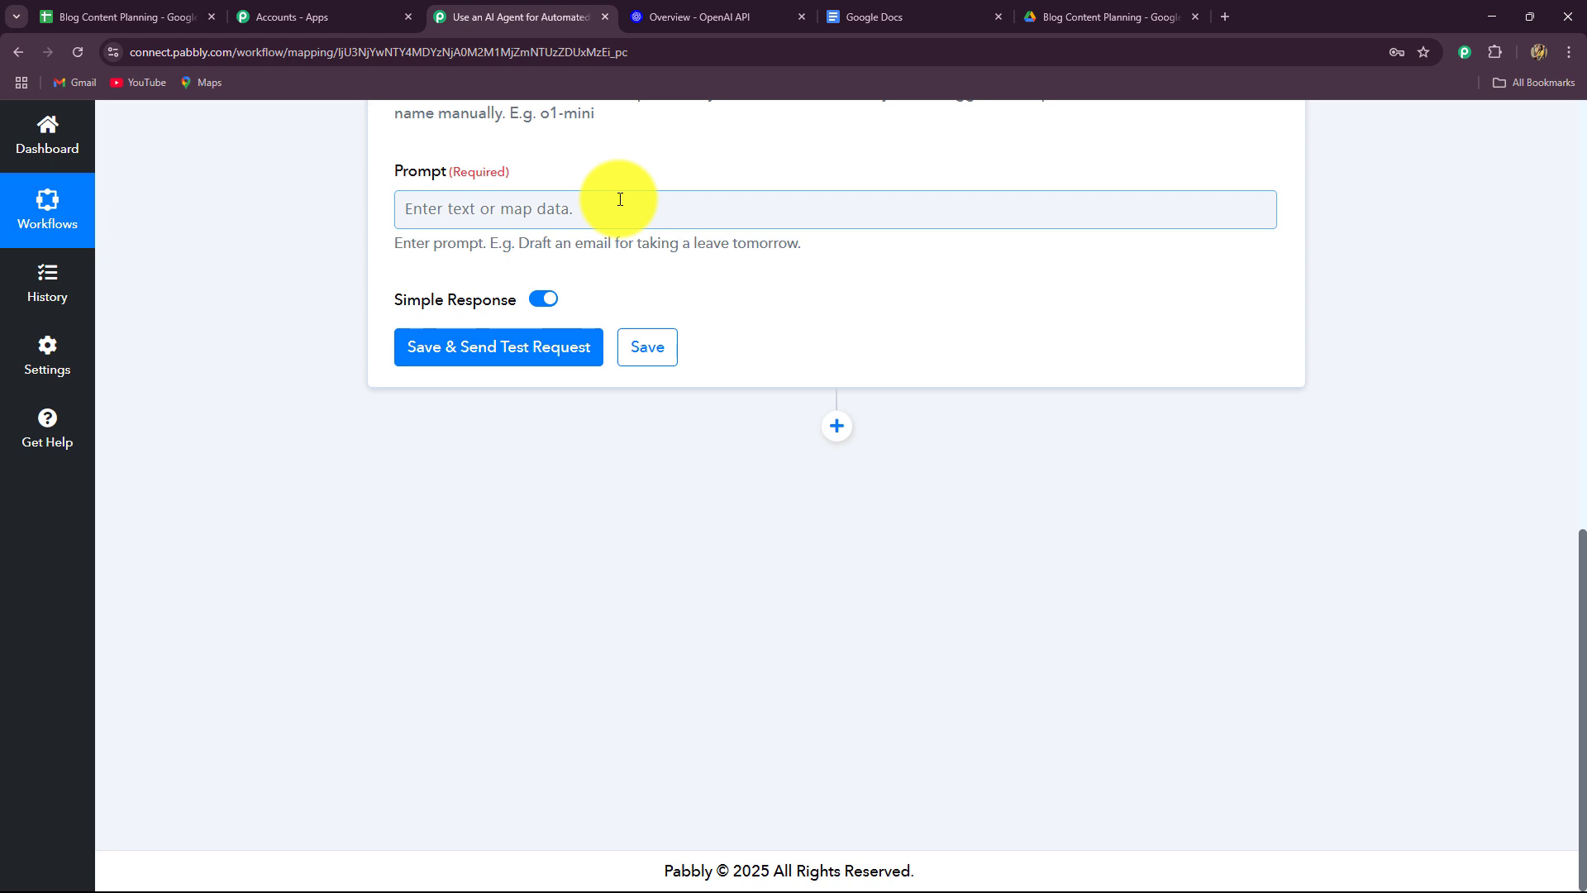
Paste the prepared blog-writer prompt, requesting JSON output, into the Prompt field.
{"action": "scroll", "coordinate": [620, 199], "scroll_direction": "up", "scroll_amount": 2}
{"action": "left_click", "coordinate": [444, 376]}
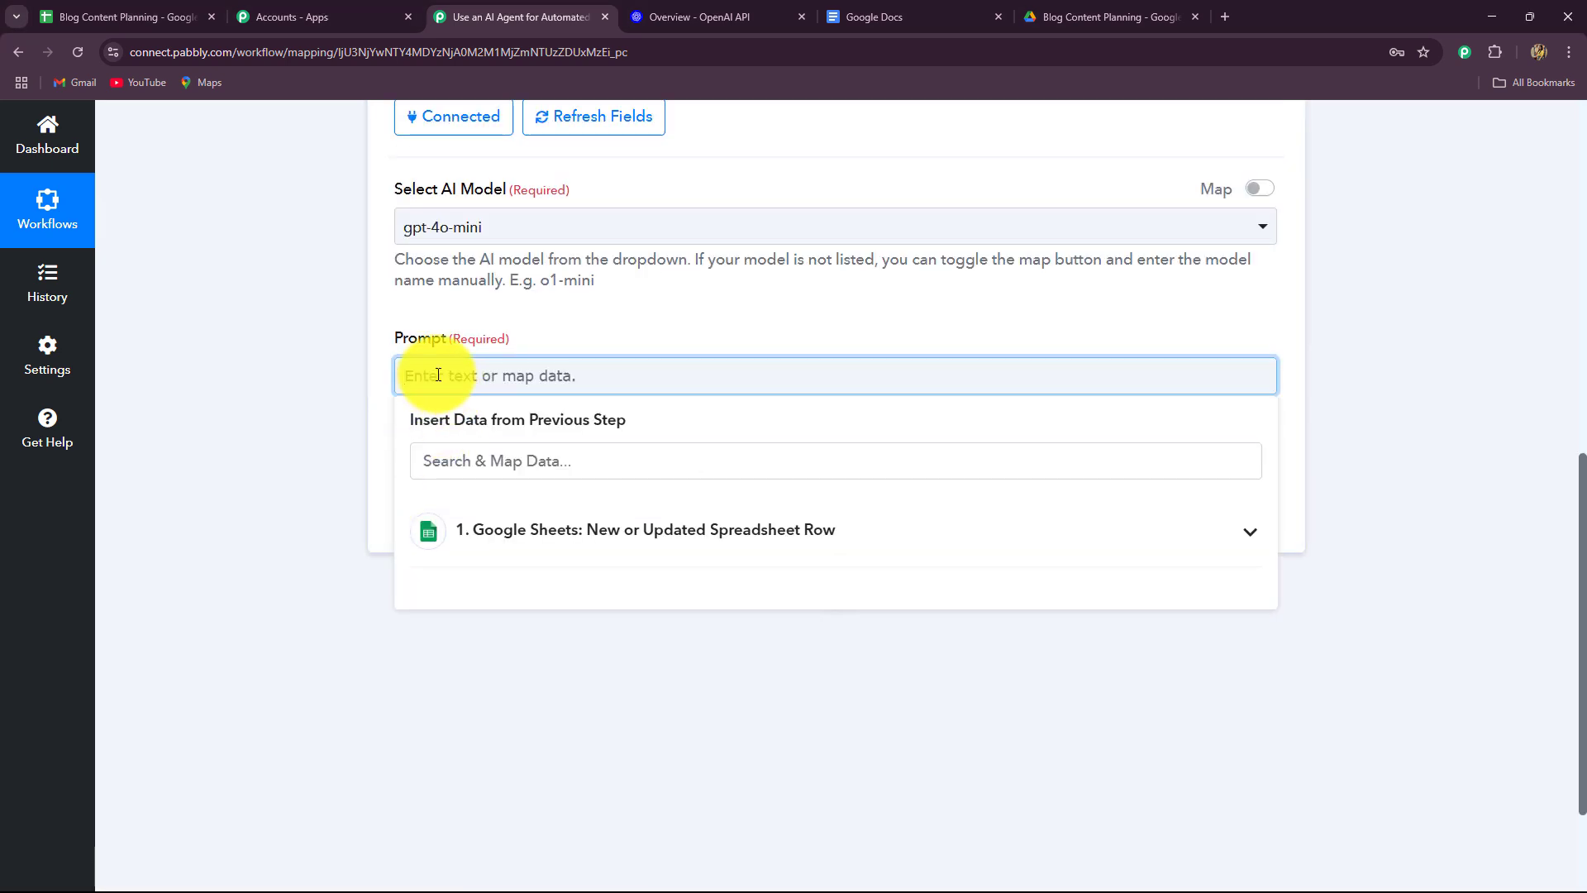
{"action": "type", "text": "You are an expert content strategist and blog writer. My business is a digital marketing agency that manages blog content planning and scheduling for clients in various industries. I use automation tools like Pabbly Connect and an AI Agent to streamline blog creation workflows. The goal is to generate high-quality blog posts based on topics submitted by clients (stored in Google Sheets). These posts will be automatically added to Google Docs for scheduling and publishing. Please write a detailed, well-structured blog post using the input details below. The content should be SEO-friendly, clear, and tailored to the specified audience. Ensure the blog includes: a compelling blog title, an engaging introduction, at least 3 well-organized sections with relevant subheadings (use H2 and H3 formats), a conclusion, and key takeaways or tips at the end. Avoid using special characters like *, #, @, etc., as the output will be auto-published in Google Docs. Here is the input: Topic: {{Topic from Google Sheet}} Target Audience: {{Target Audience}} Points to be focused: {{note points}} Tone of Voice: {{Professional / Friendly / Conversational / Informative}} Begin writing the blog post now. Also please give the title and the content seperately in JSON format"}
{"action": "left_click", "coordinate": [300, 439]}
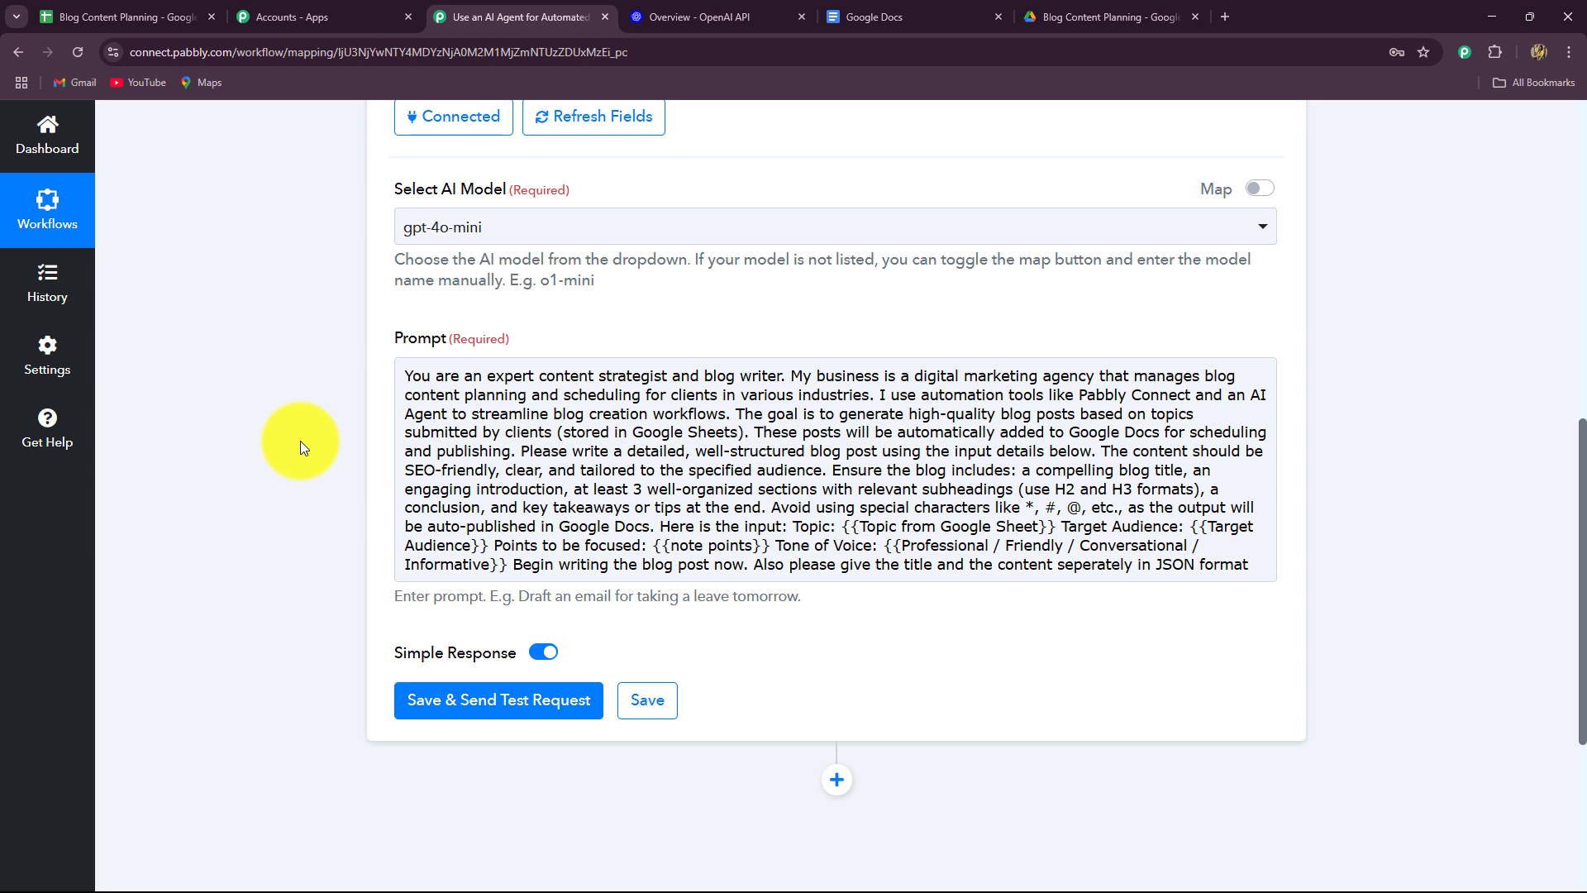
{"action": "left_click", "coordinate": [623, 446]}
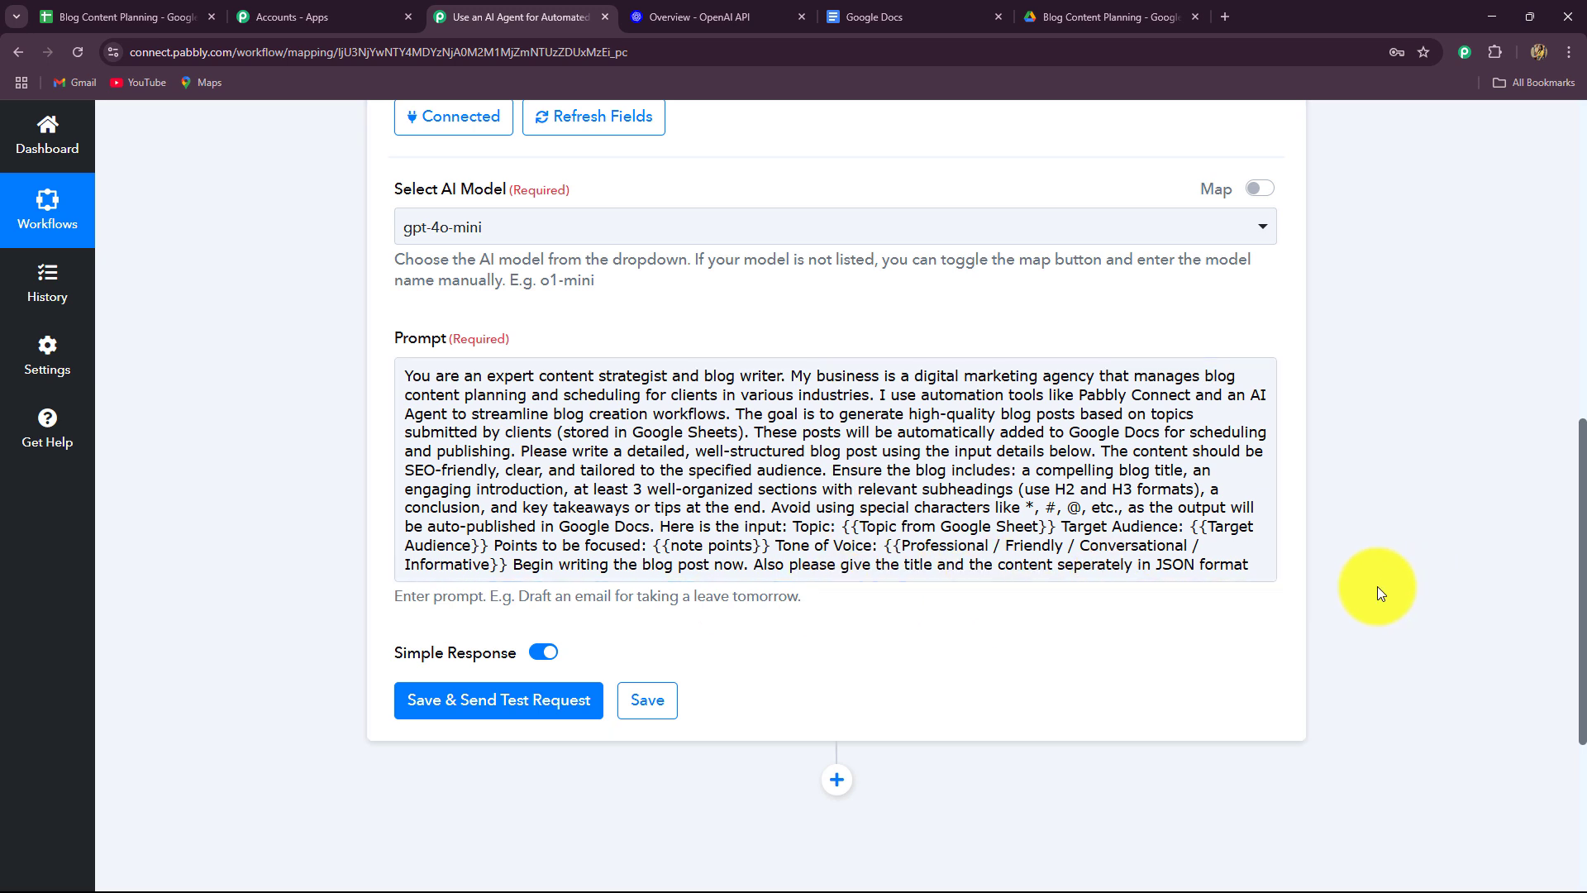
Relabel the line as 'Topic/Keyword' and delete the {{Topic from Google Sheet}} placeholder.
{"action": "left_click", "coordinate": [833, 526]}
{"action": "type", "text": "/Keyword"}
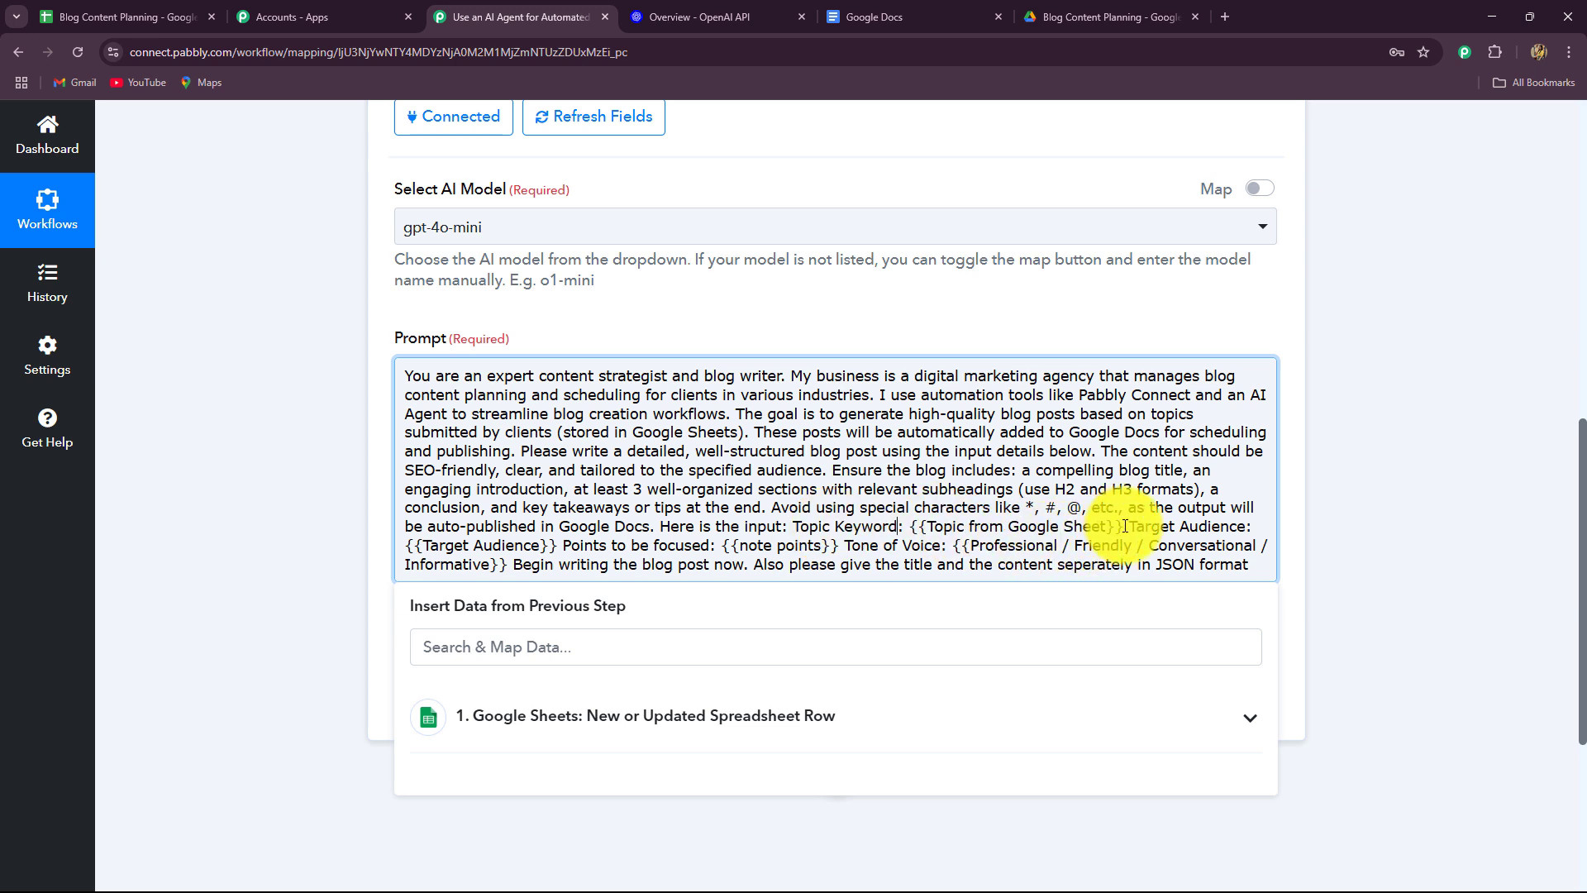
{"action": "left_click_drag", "start_coordinate": [1125, 527], "coordinate": [911, 523]}
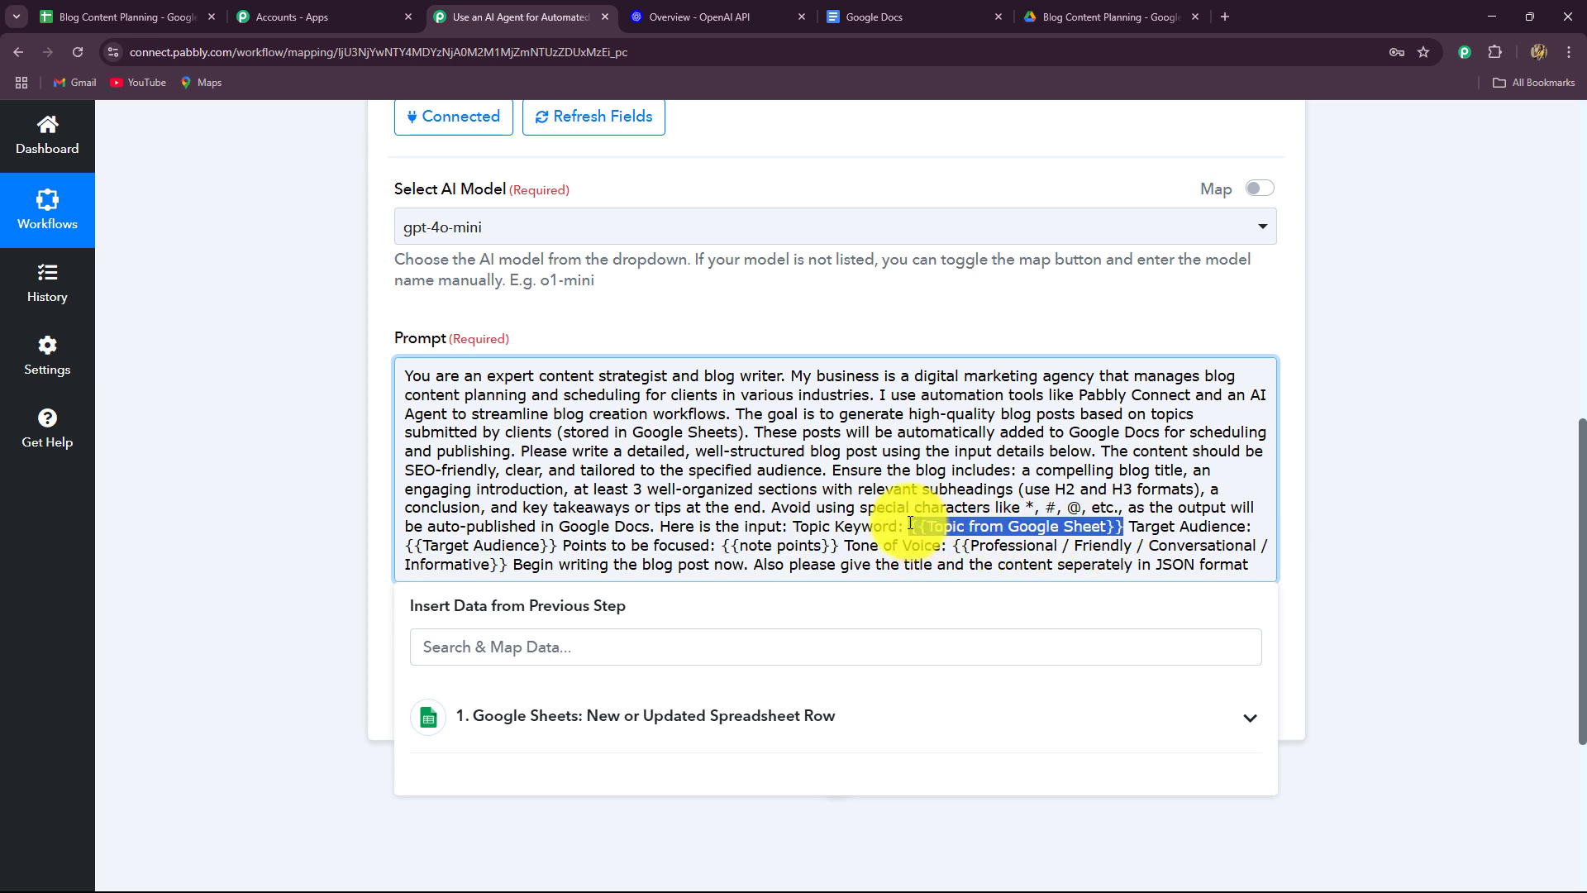
{"action": "key", "text": "BackSpace"}
Insert the sheet's Topic Keyword field (Sustainable fashion) where the placeholder was.
{"action": "scroll", "coordinate": [356, 565], "scroll_direction": "down", "scroll_amount": 2}
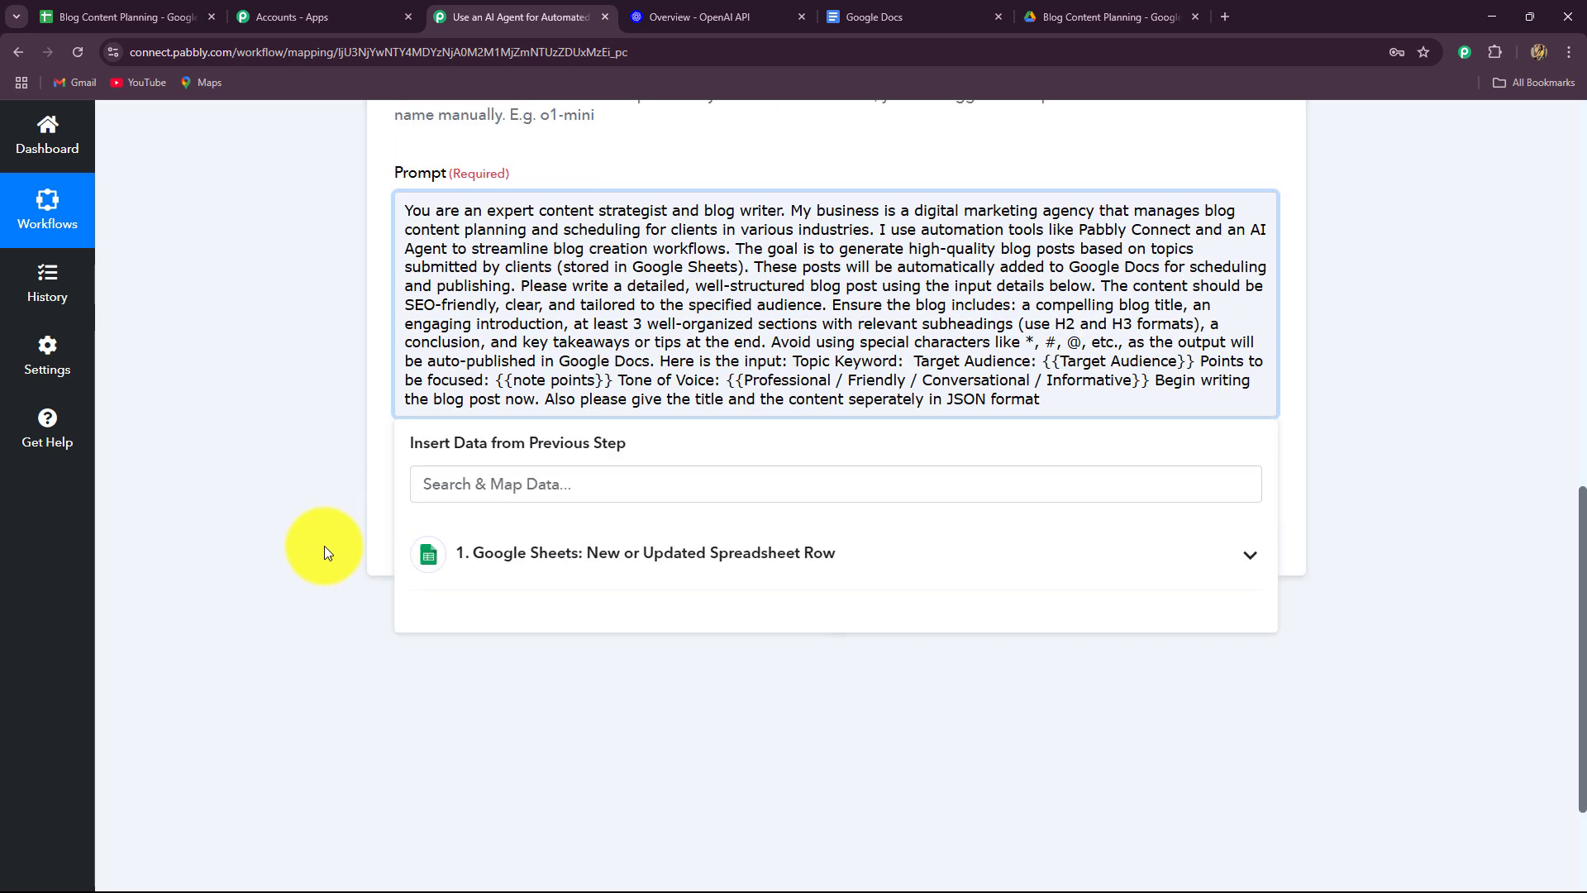
{"action": "left_click", "coordinate": [562, 567]}
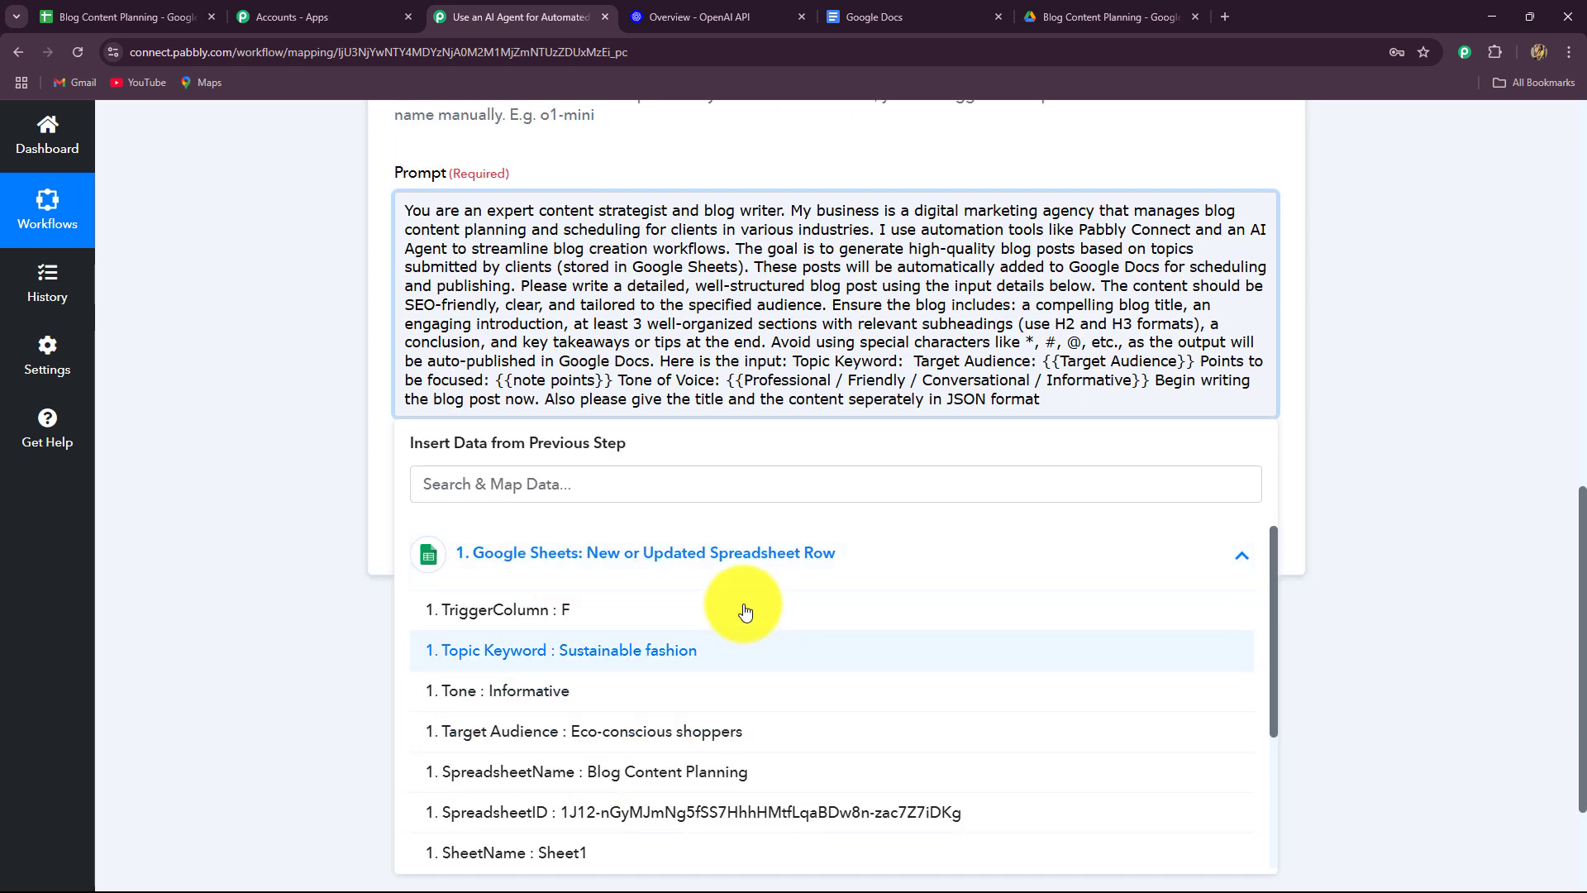
{"action": "scroll", "coordinate": [709, 760], "scroll_direction": "down", "scroll_amount": 3}
{"action": "scroll", "coordinate": [709, 727], "scroll_direction": "up", "scroll_amount": 3}
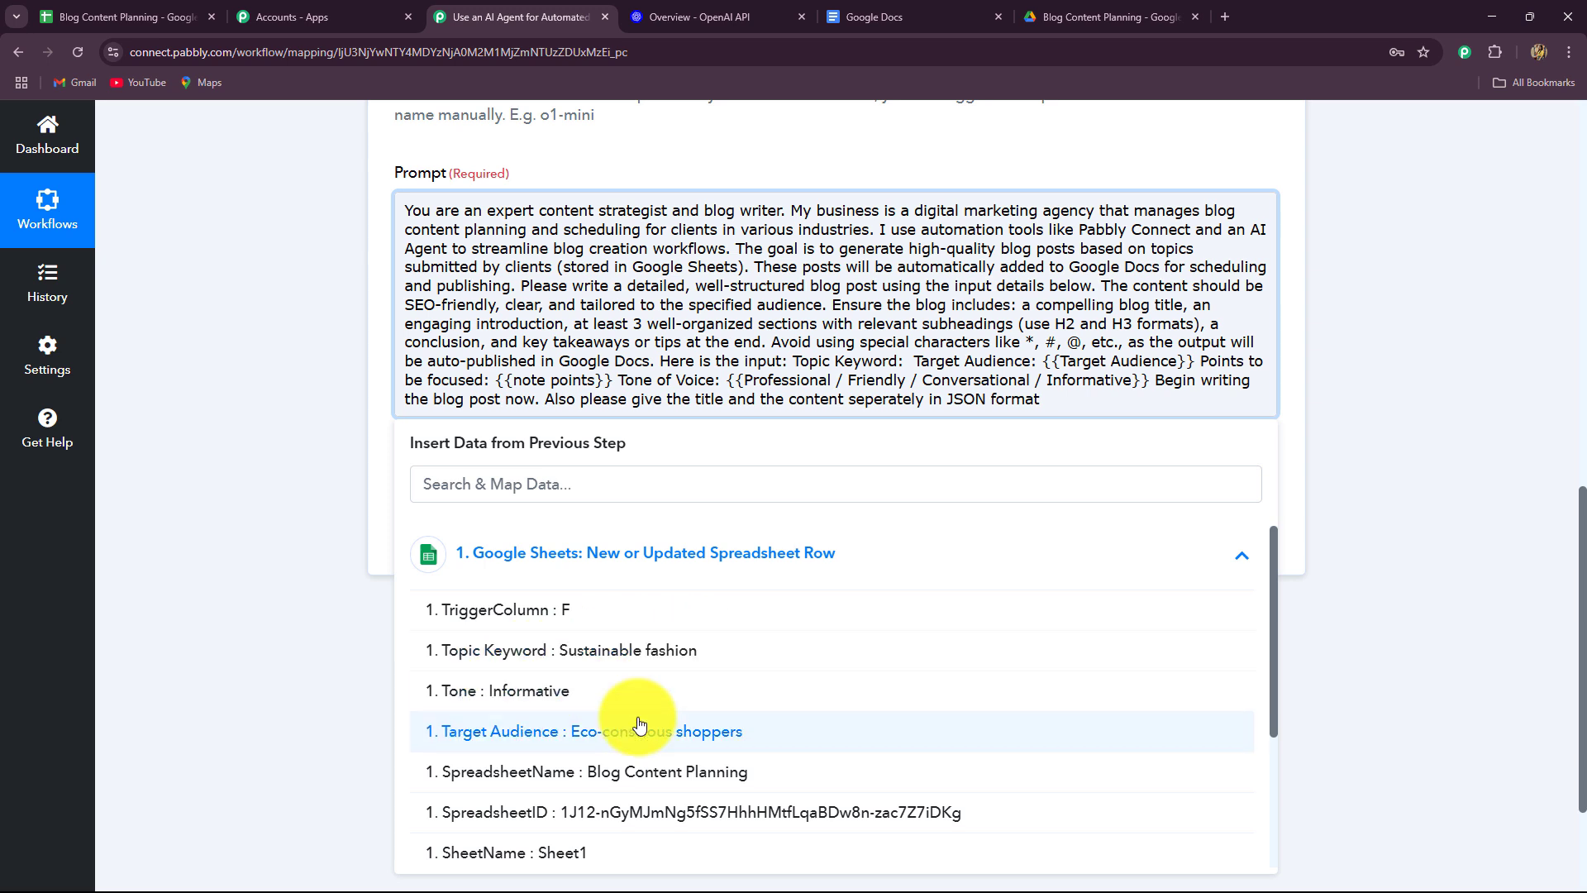
{"action": "scroll", "coordinate": [632, 777], "scroll_direction": "down", "scroll_amount": 2}
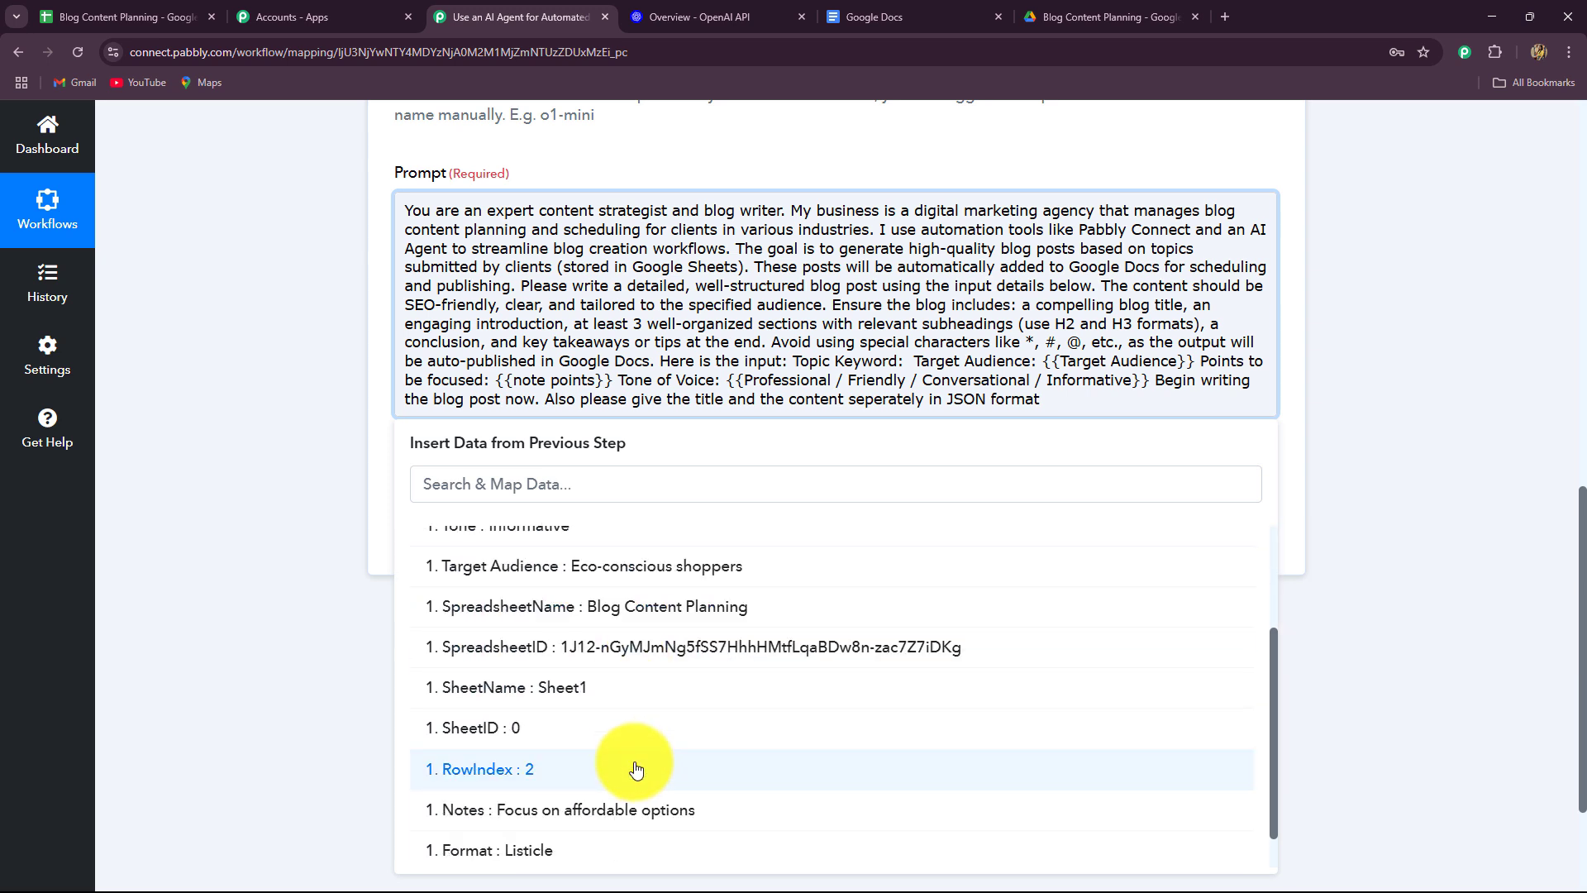
{"action": "scroll", "coordinate": [633, 818], "scroll_direction": "down", "scroll_amount": 1}
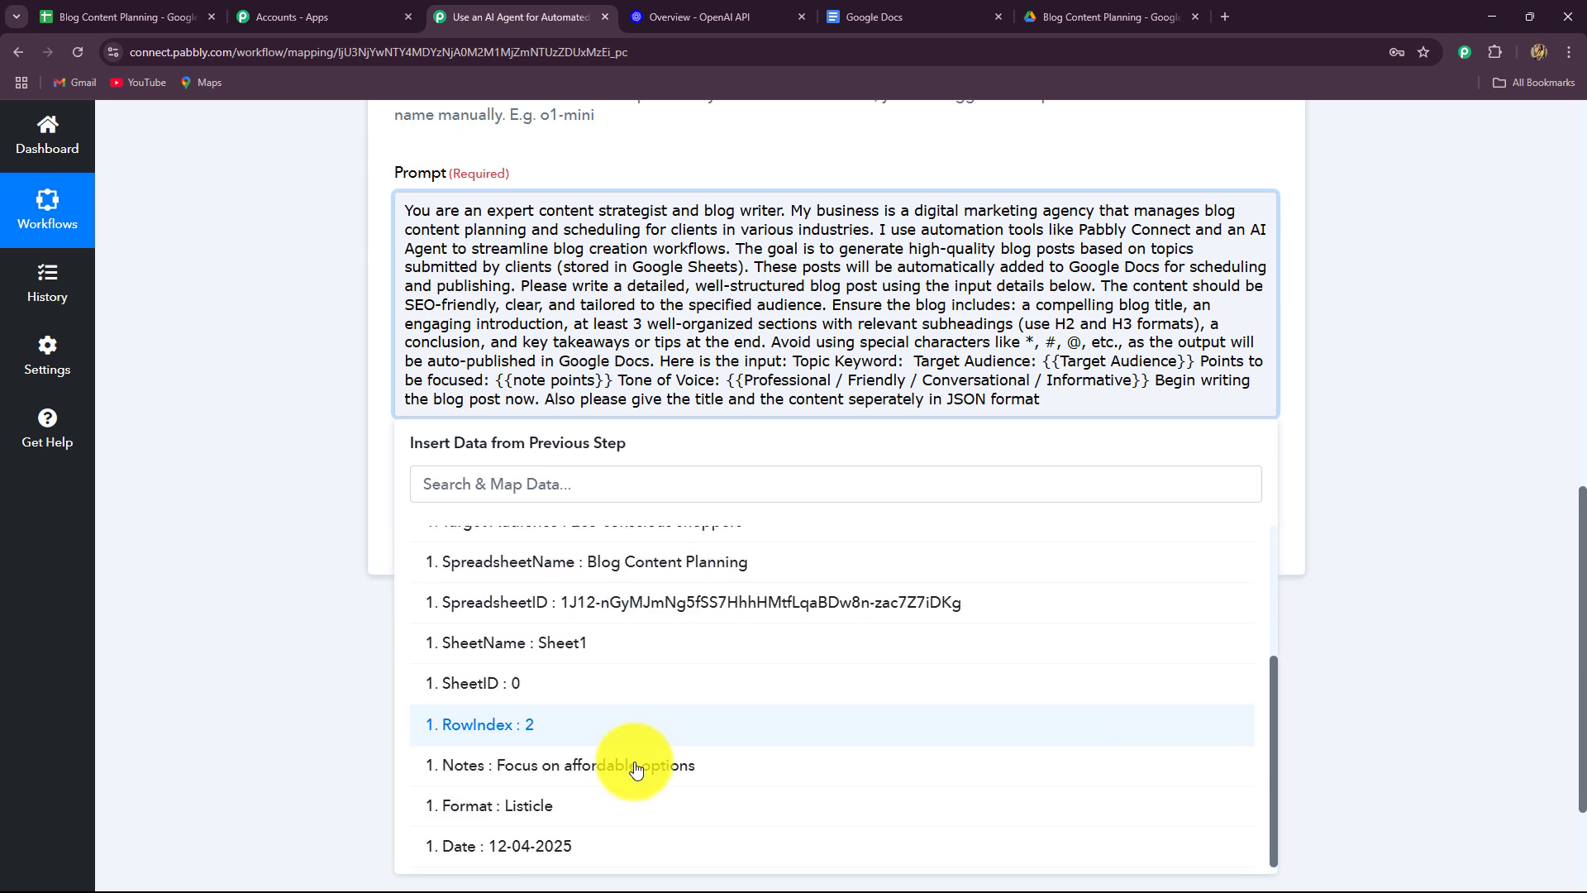
{"action": "scroll", "coordinate": [460, 617], "scroll_direction": "up", "scroll_amount": 4}
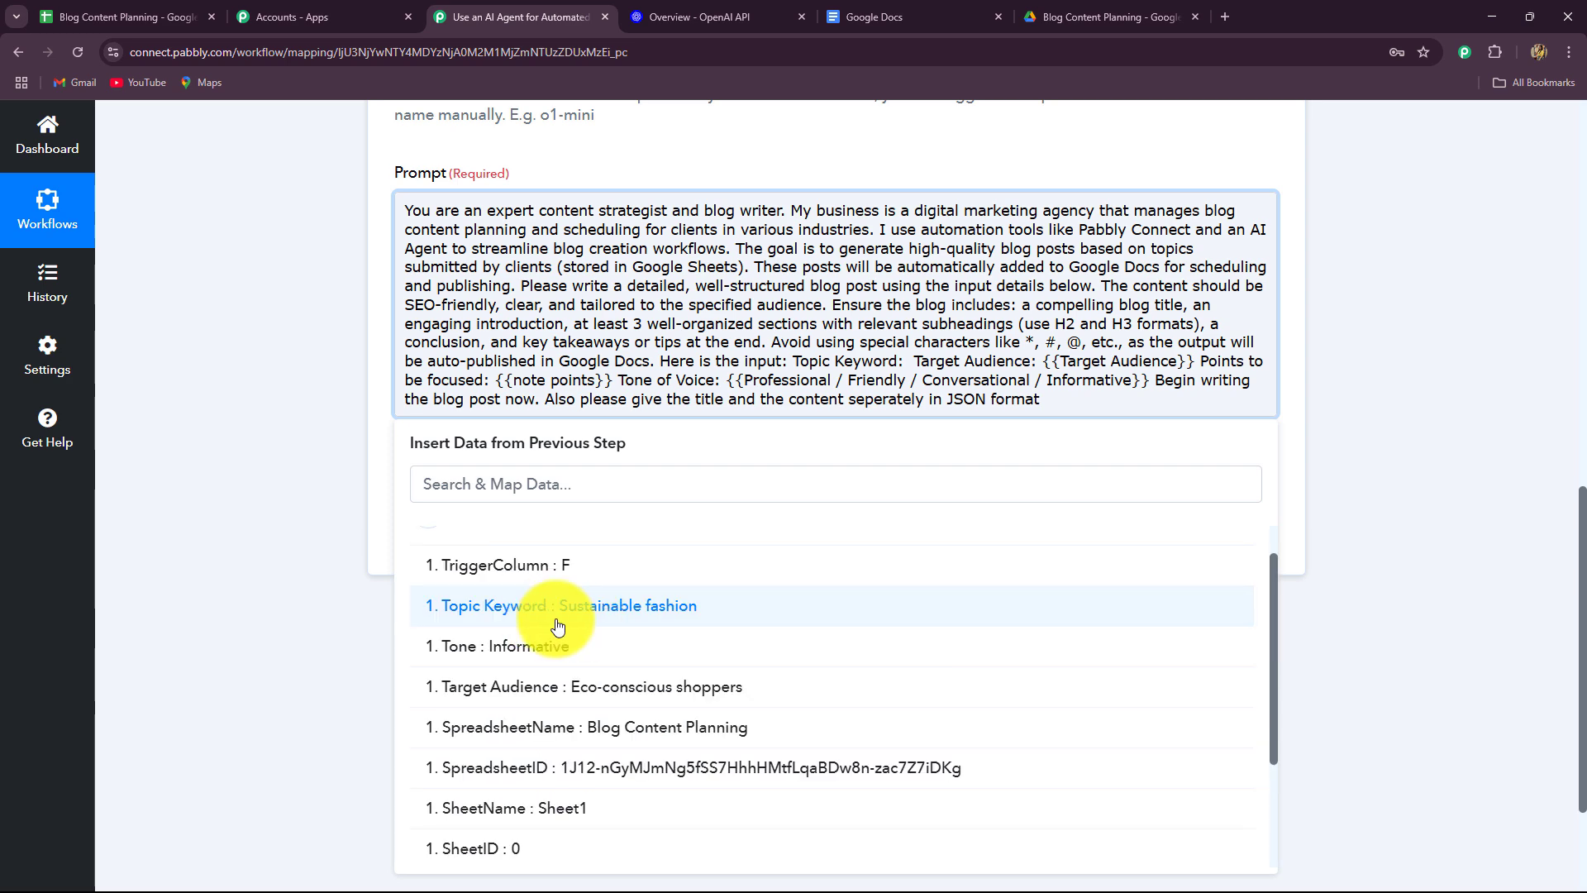
{"action": "left_click", "coordinate": [629, 613]}
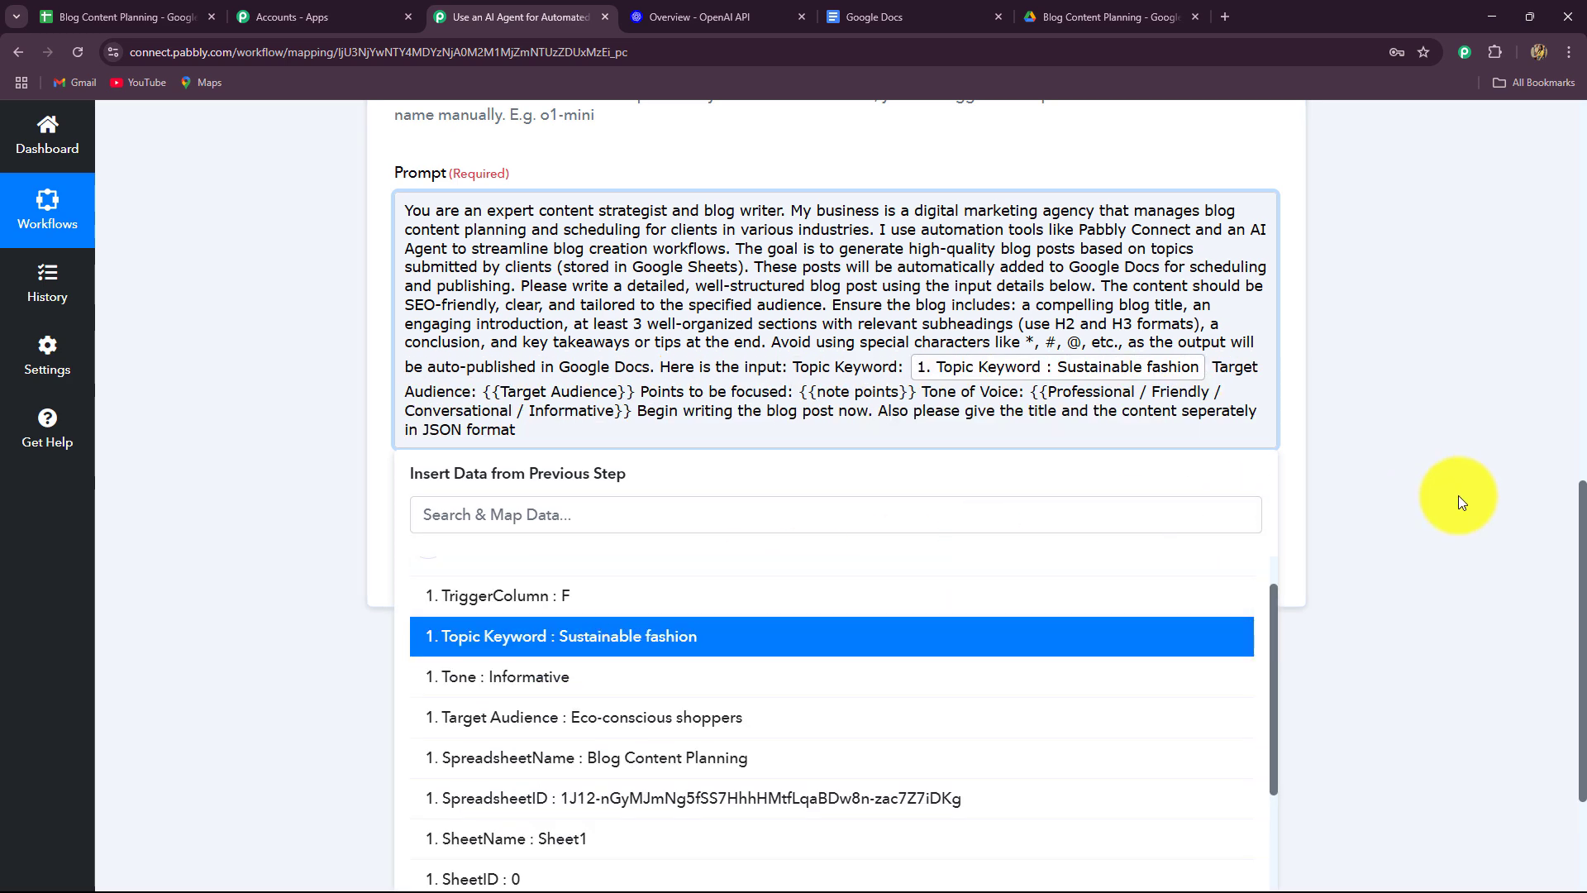
{"action": "left_click", "coordinate": [1463, 476]}
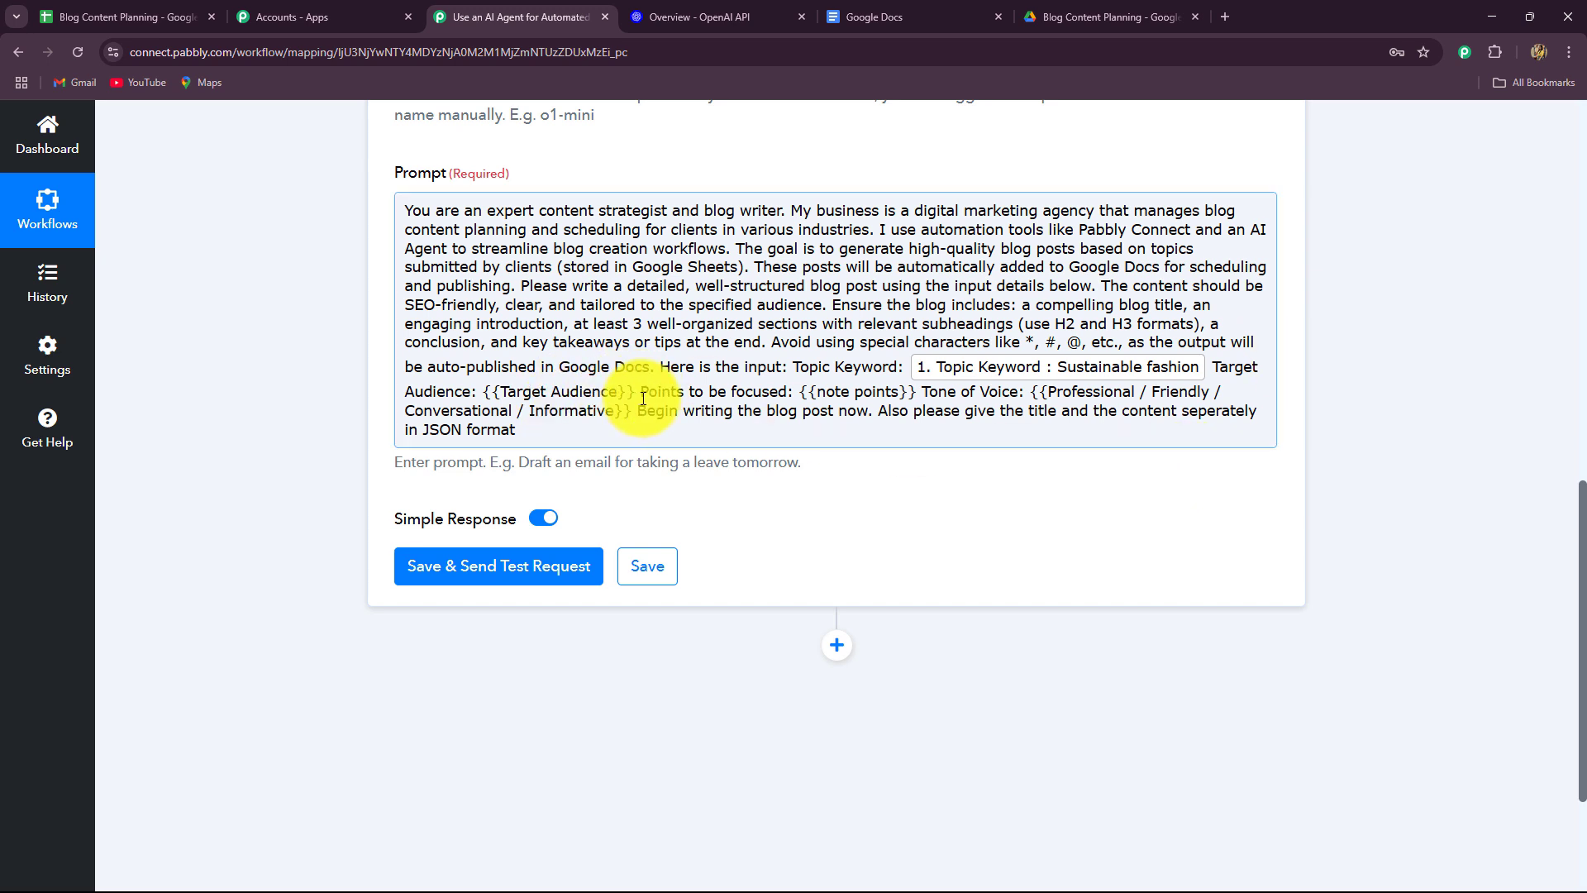
Replace the {{Target Audience}} placeholder with the sheet's Target Audience field.
{"action": "left_click_drag", "start_coordinate": [635, 392], "coordinate": [474, 391]}
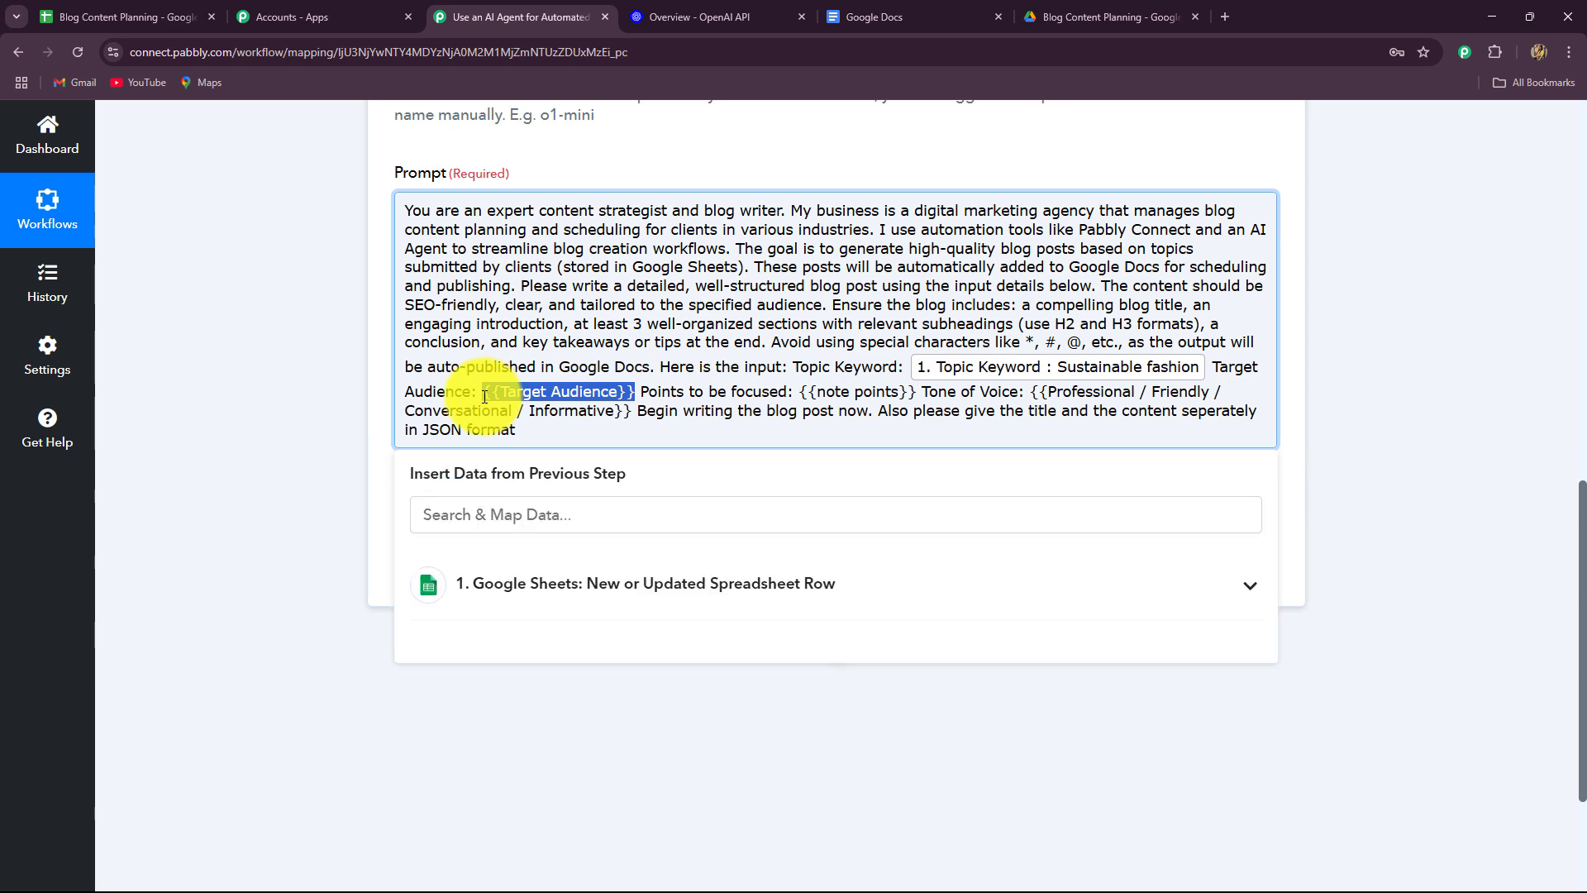
{"action": "key", "text": "BackSpace"}
{"action": "left_click", "coordinate": [512, 582]}
{"action": "scroll", "coordinate": [345, 653], "scroll_direction": "down", "scroll_amount": 2}
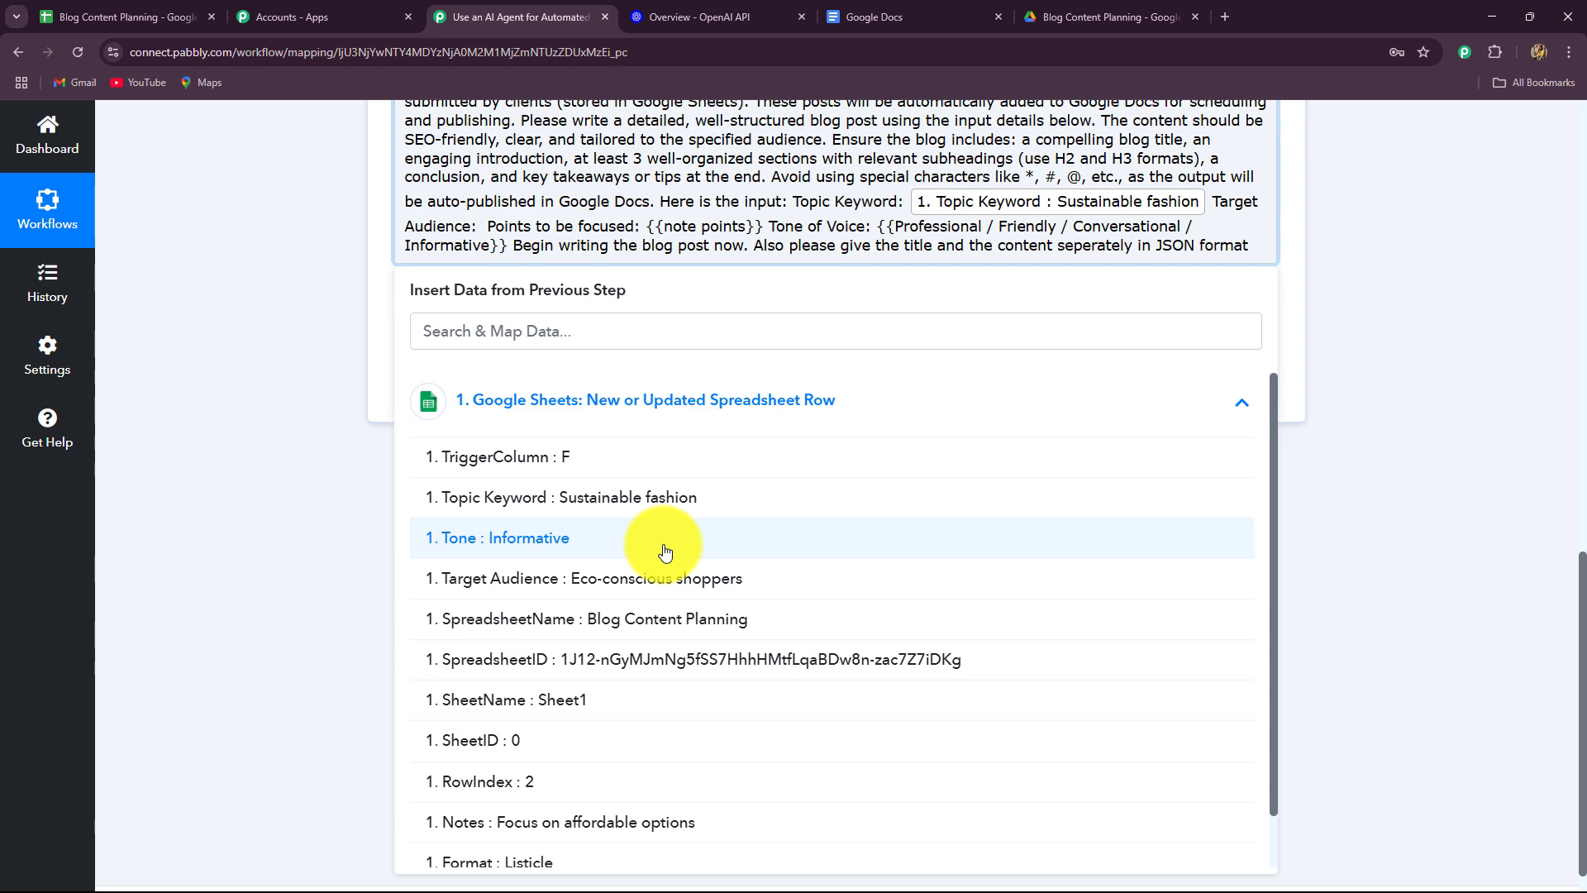
{"action": "left_click", "coordinate": [613, 576]}
{"action": "left_click", "coordinate": [322, 458]}
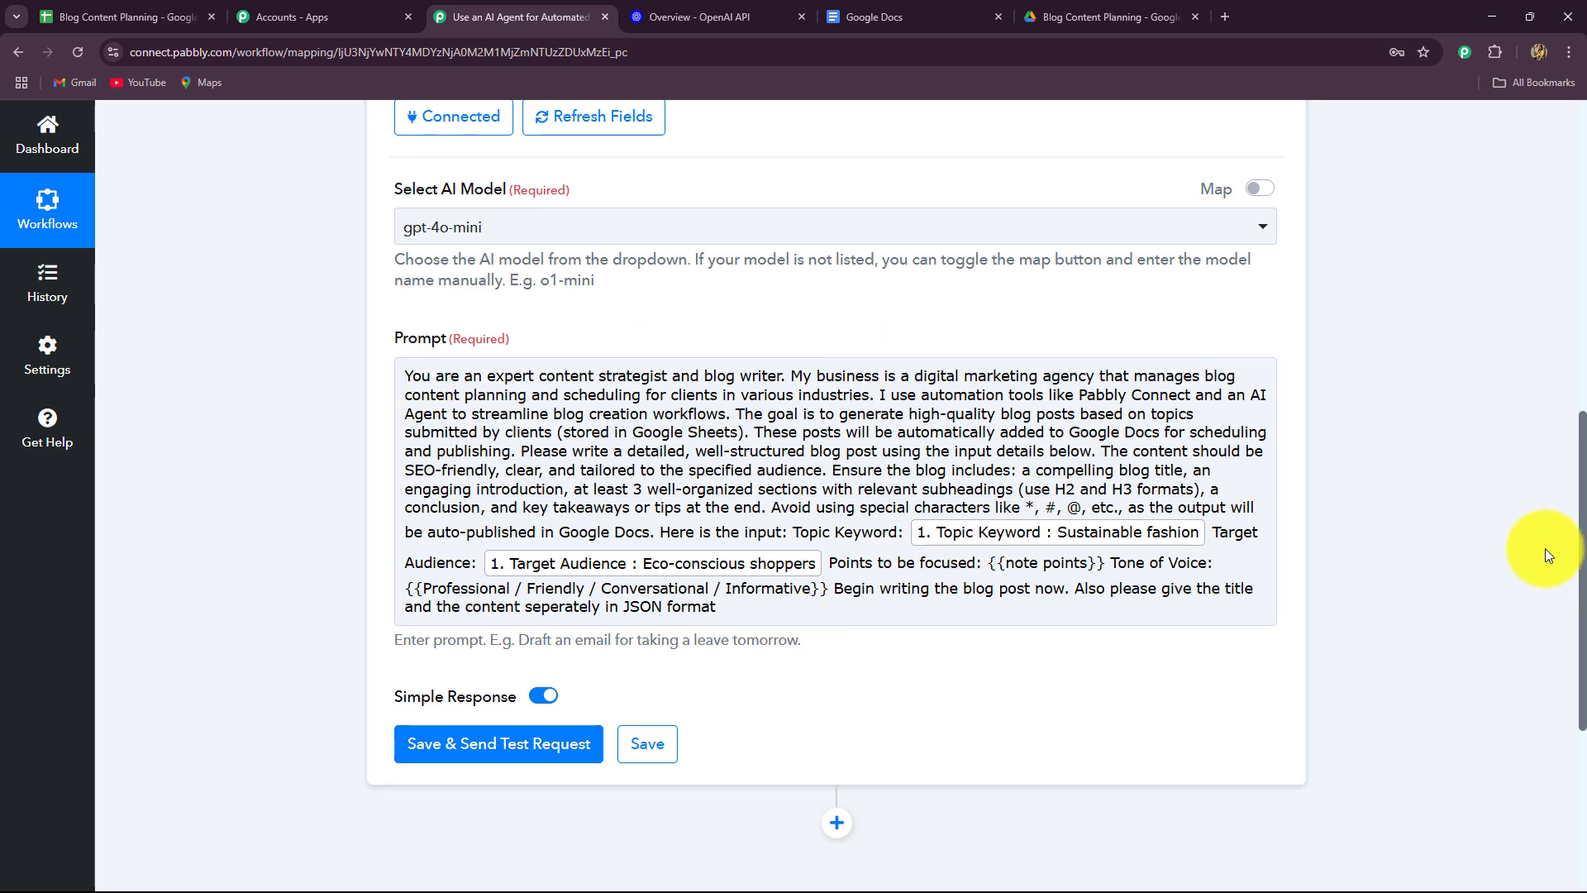
Replace the {{note points}} placeholder with the sheet's Notes field.
{"action": "scroll", "coordinate": [1549, 555], "scroll_direction": "down", "scroll_amount": 2}
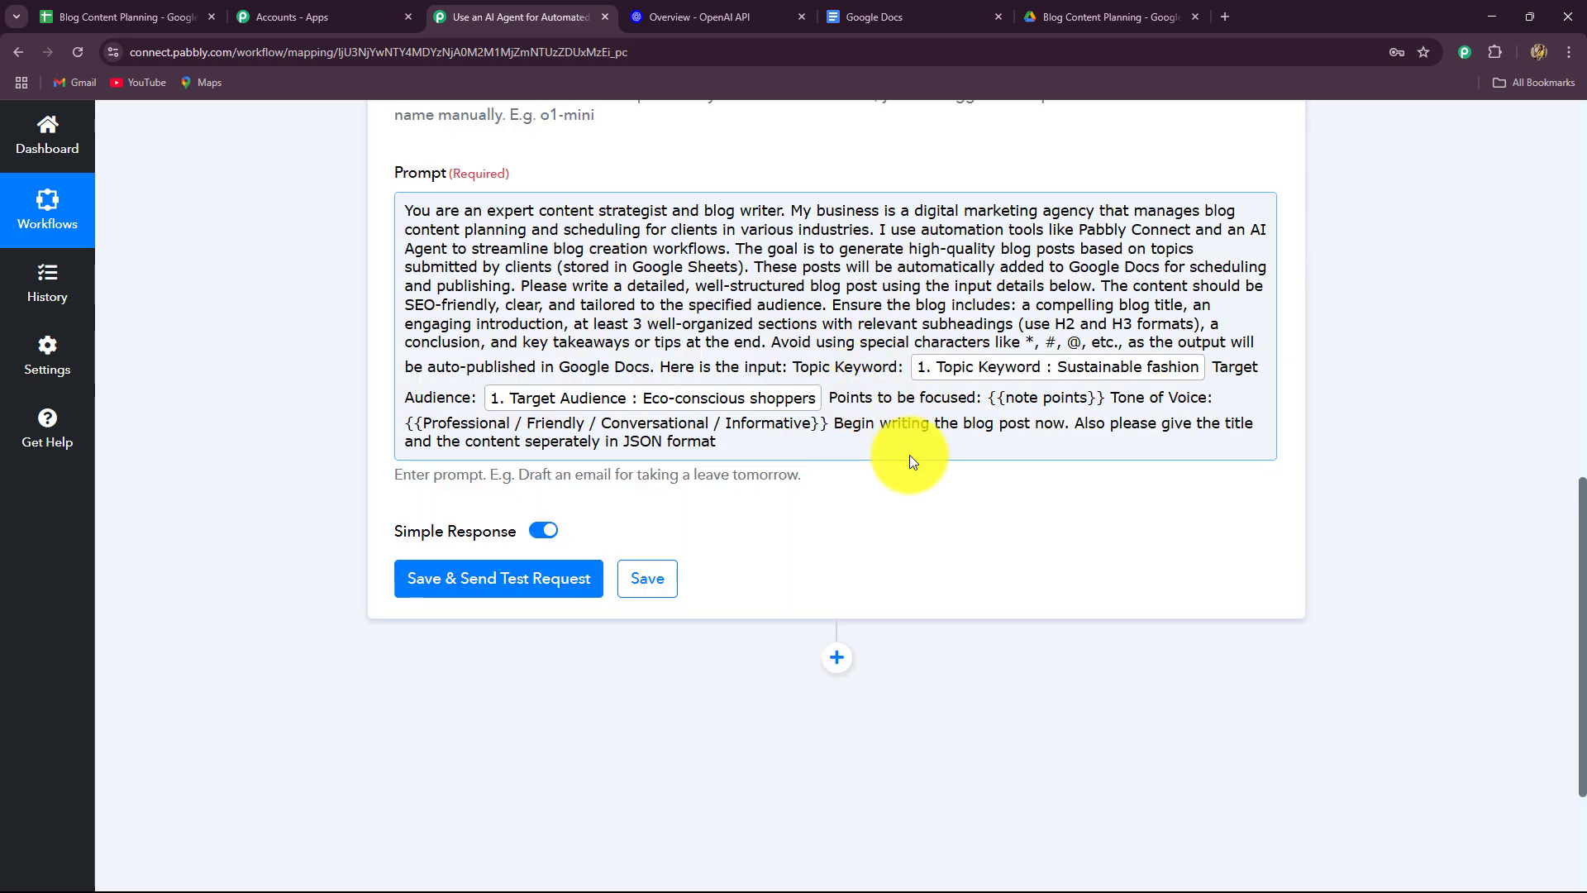
{"action": "left_click_drag", "start_coordinate": [1106, 398], "coordinate": [990, 405]}
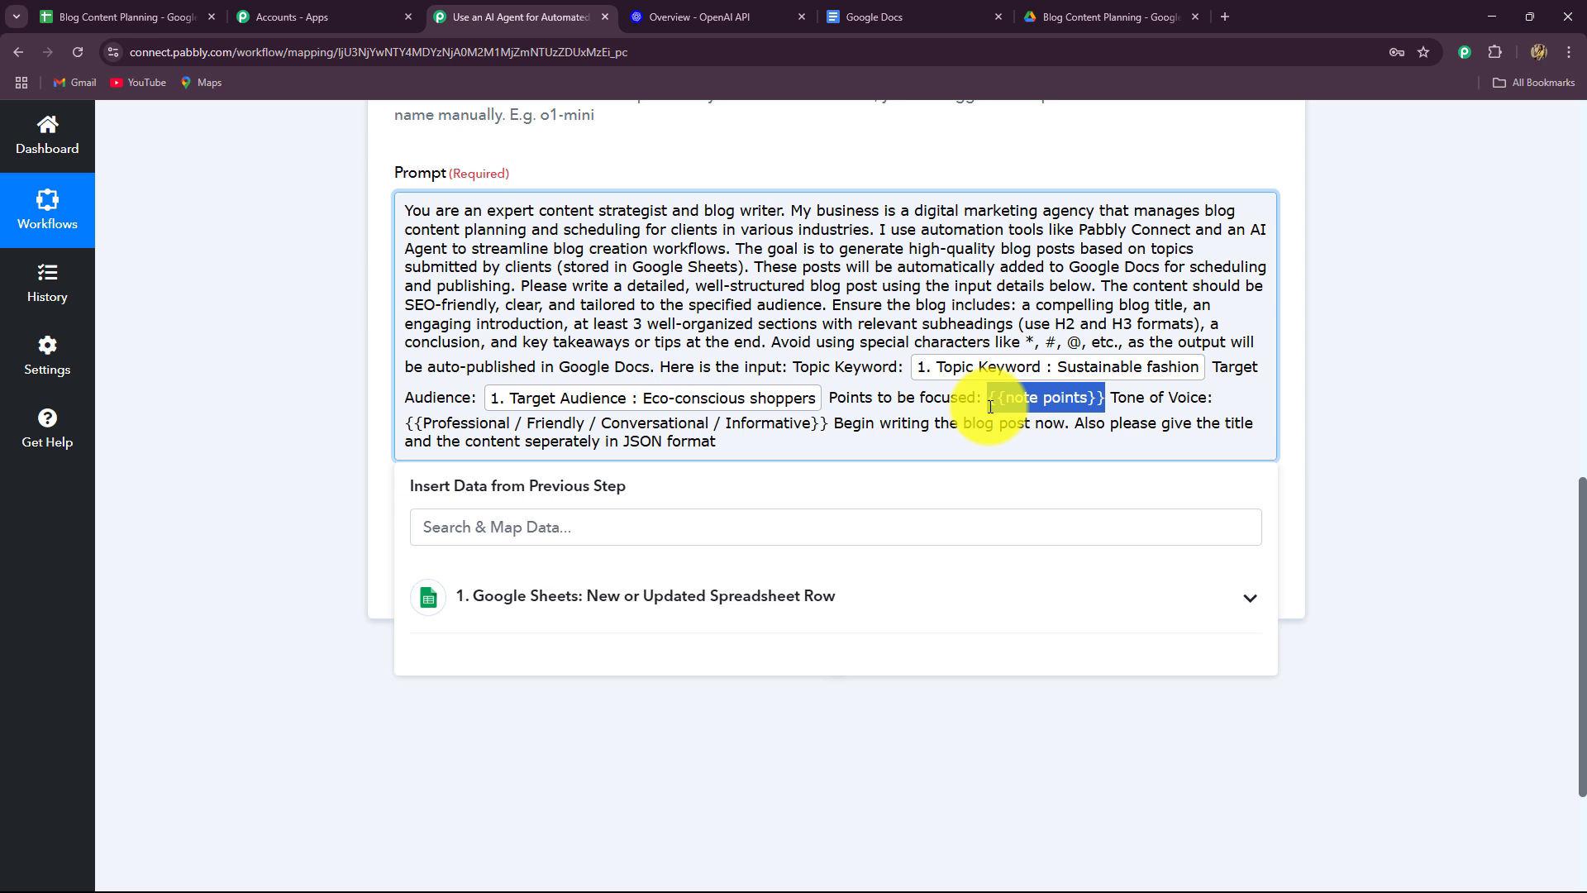
{"action": "key", "text": "BackSpace"}
{"action": "scroll", "coordinate": [719, 389], "scroll_direction": "down", "scroll_amount": 3}
{"action": "left_click", "coordinate": [728, 367]}
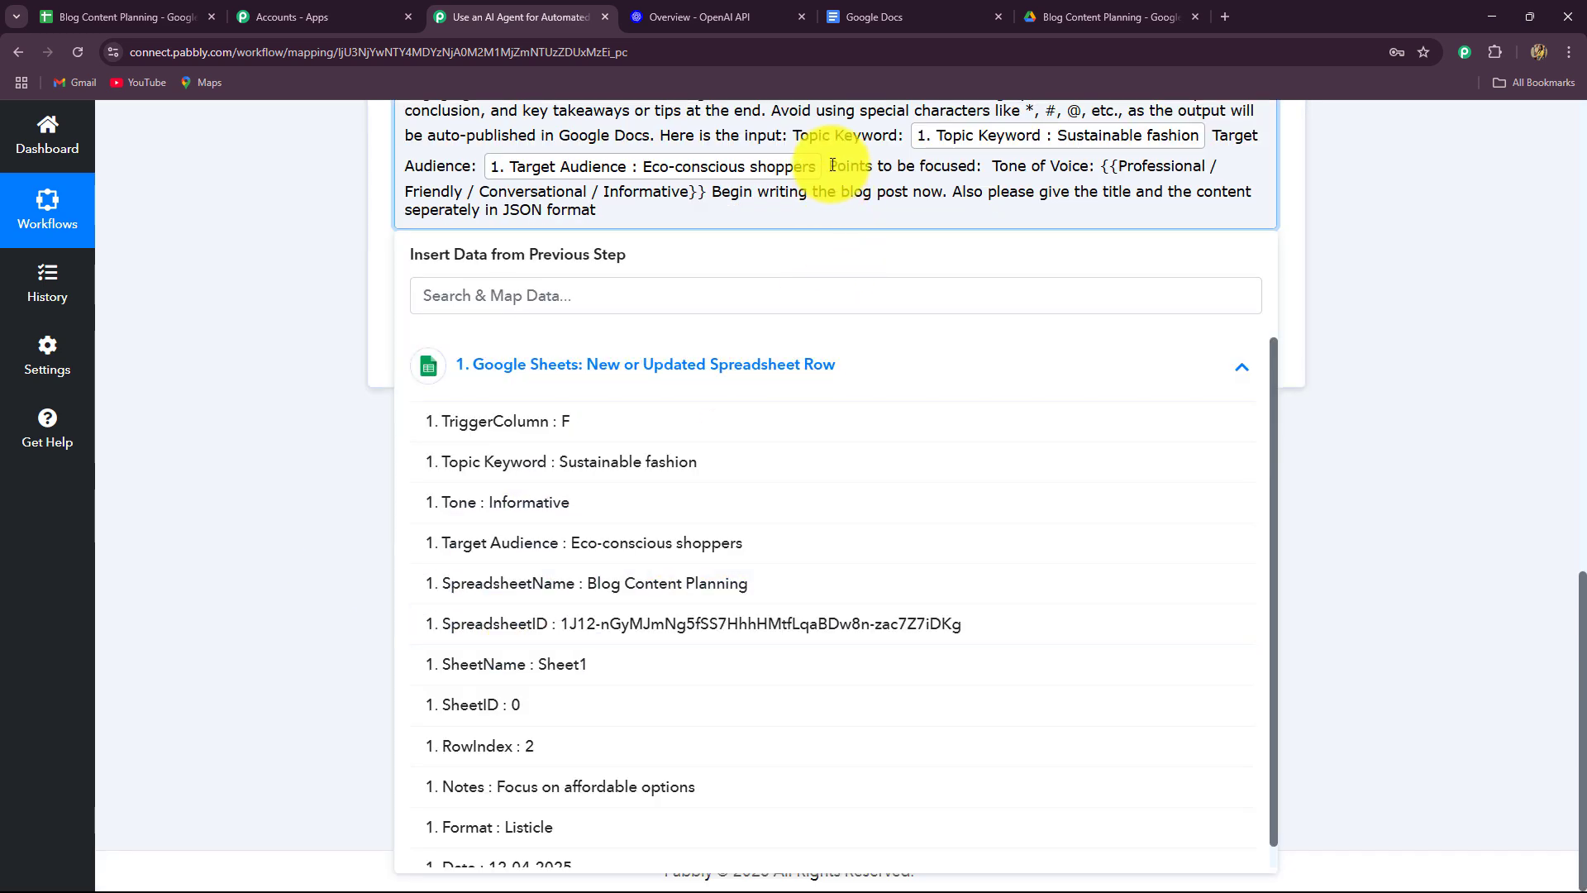
{"action": "left_click", "coordinate": [633, 786]}
{"action": "left_click", "coordinate": [1391, 370]}
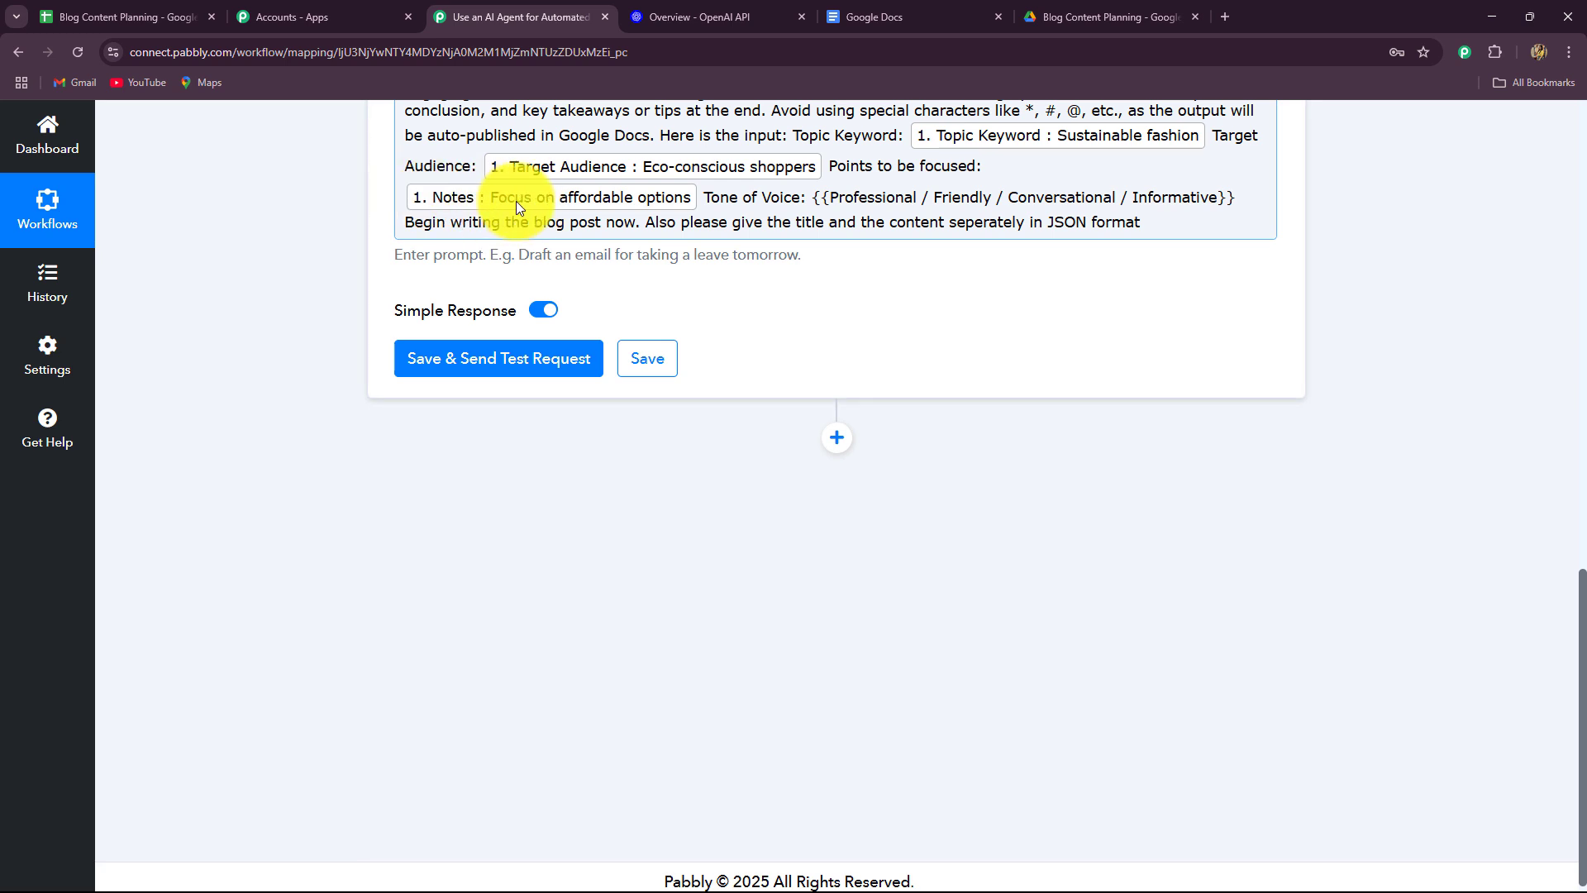
Replace the tone of voice placeholder with the sheet's Tone field.
{"action": "left_click_drag", "start_coordinate": [1235, 197], "coordinate": [826, 195]}
{"action": "key", "text": "BackSpace"}
{"action": "scroll", "coordinate": [588, 860], "scroll_direction": "down", "scroll_amount": 1}
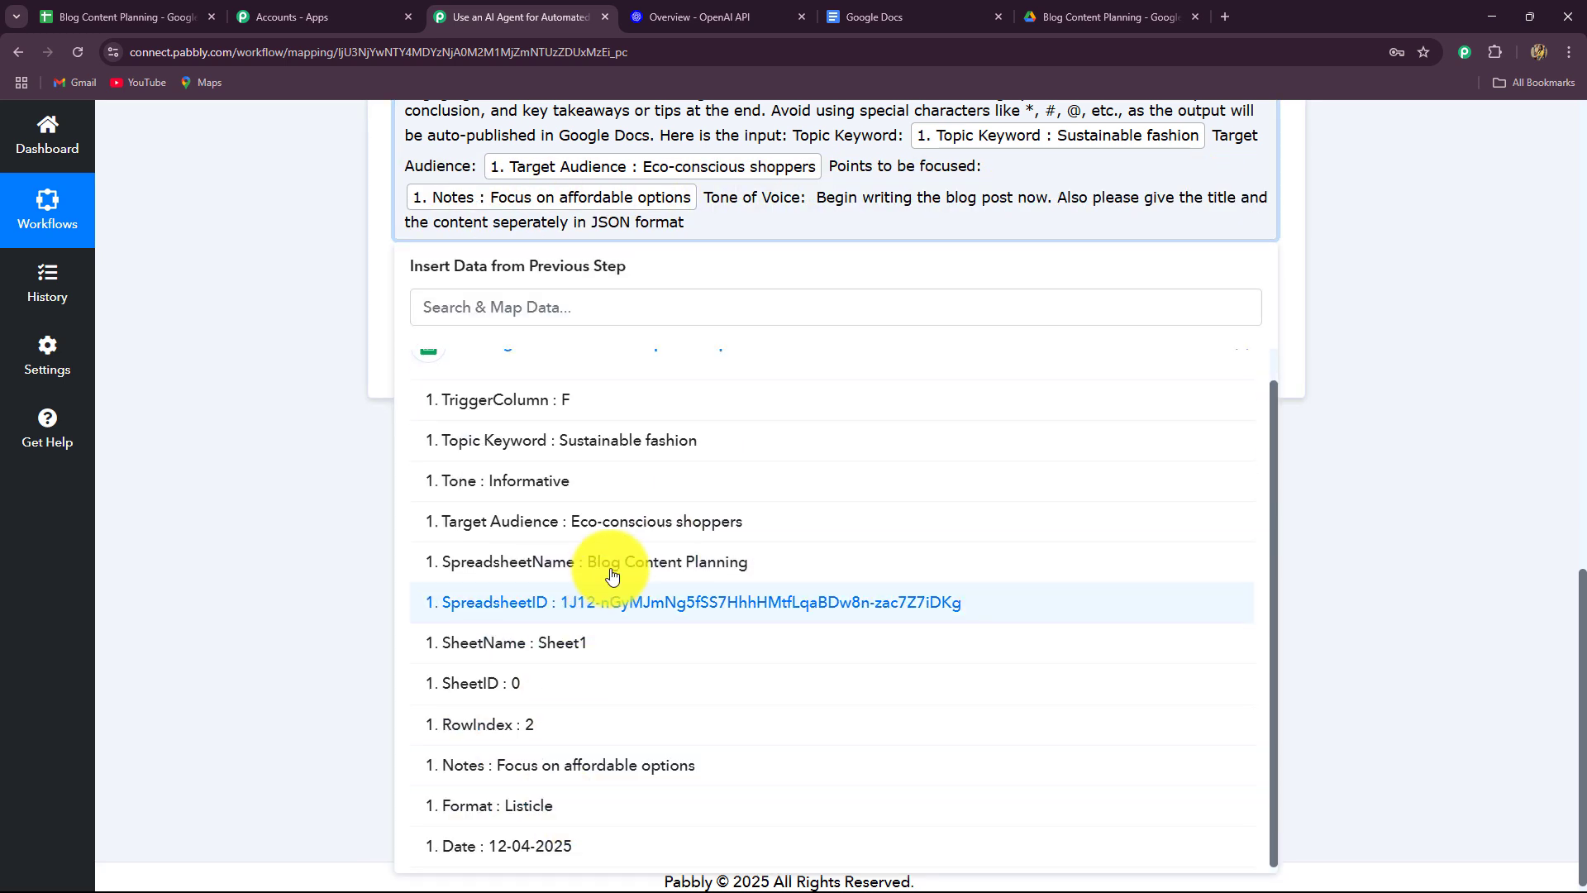
{"action": "left_click", "coordinate": [556, 484]}
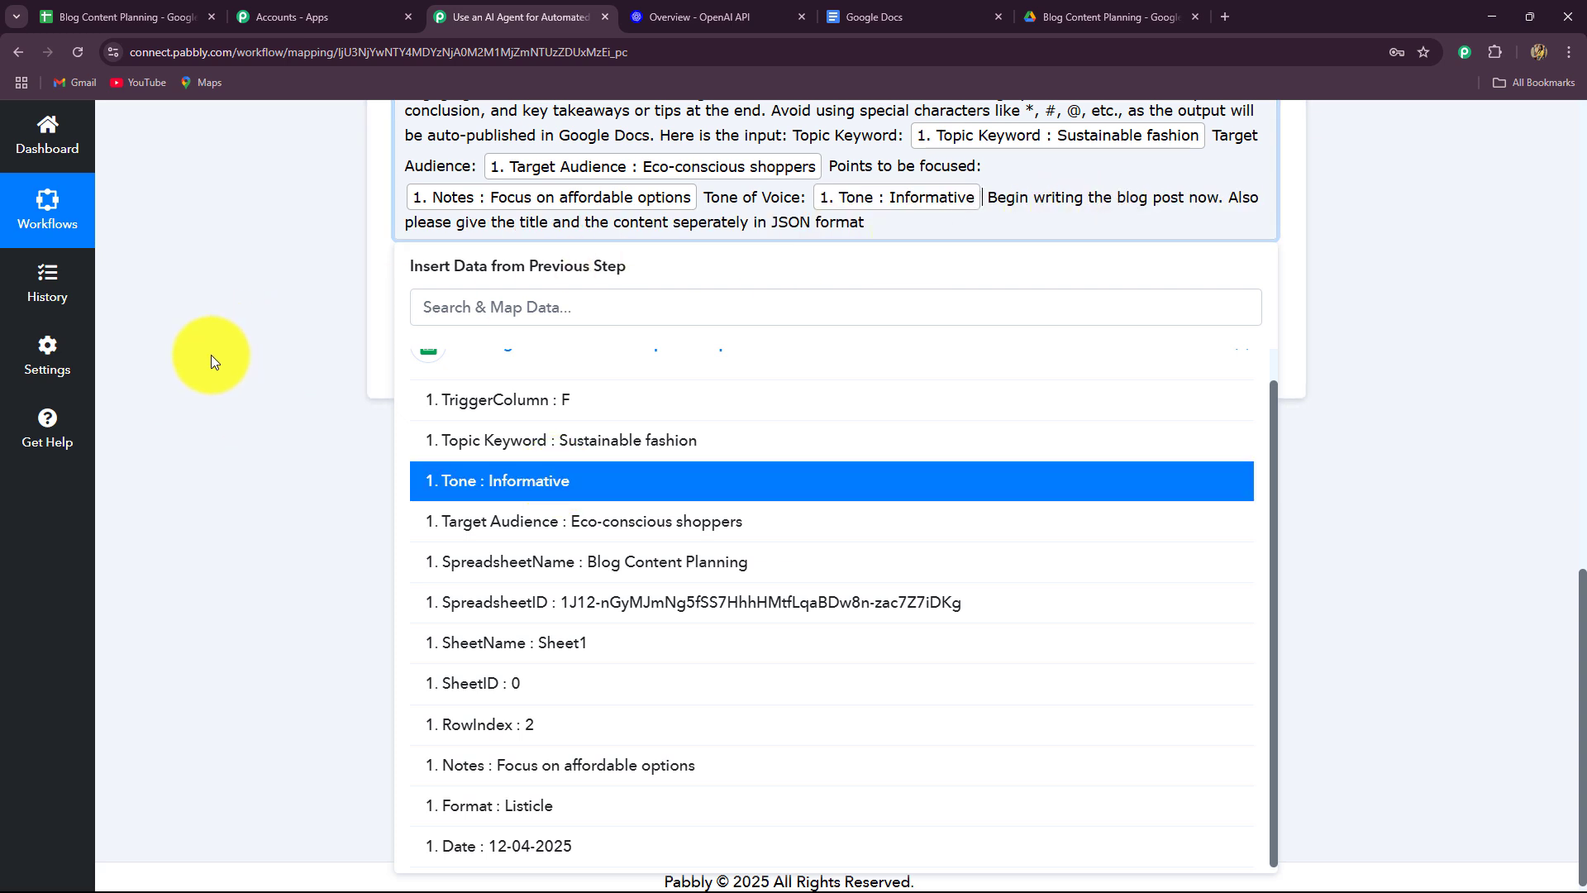
{"action": "scroll", "coordinate": [211, 354], "scroll_direction": "up", "scroll_amount": 2}
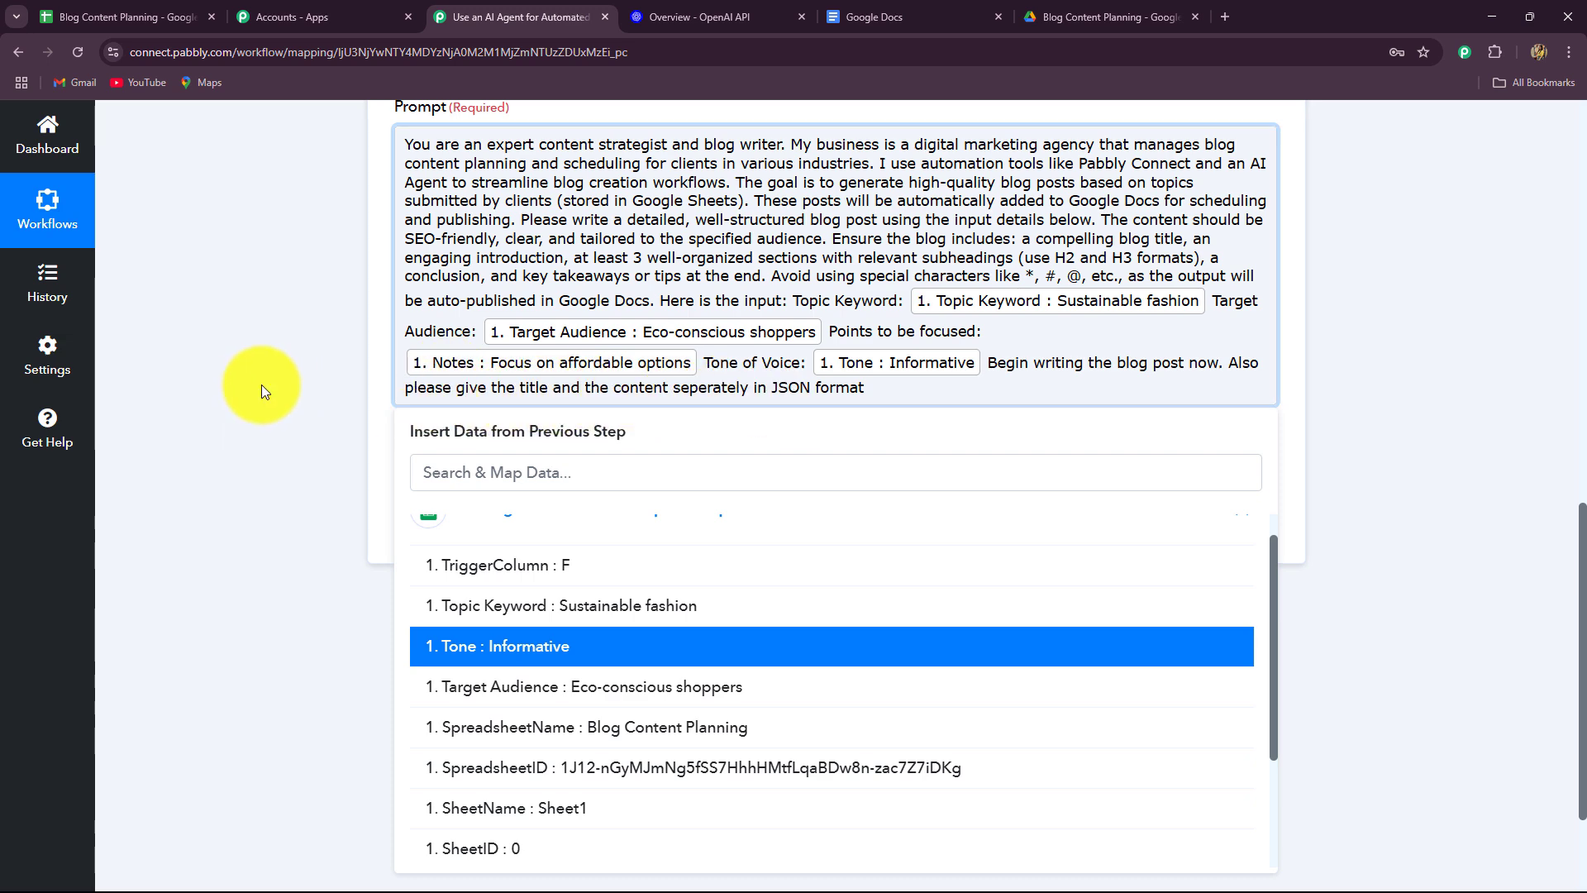
{"action": "left_click", "coordinate": [256, 383]}
{"action": "scroll", "coordinate": [372, 391], "scroll_direction": "down", "scroll_amount": 2}
{"action": "left_click", "coordinate": [544, 357]}
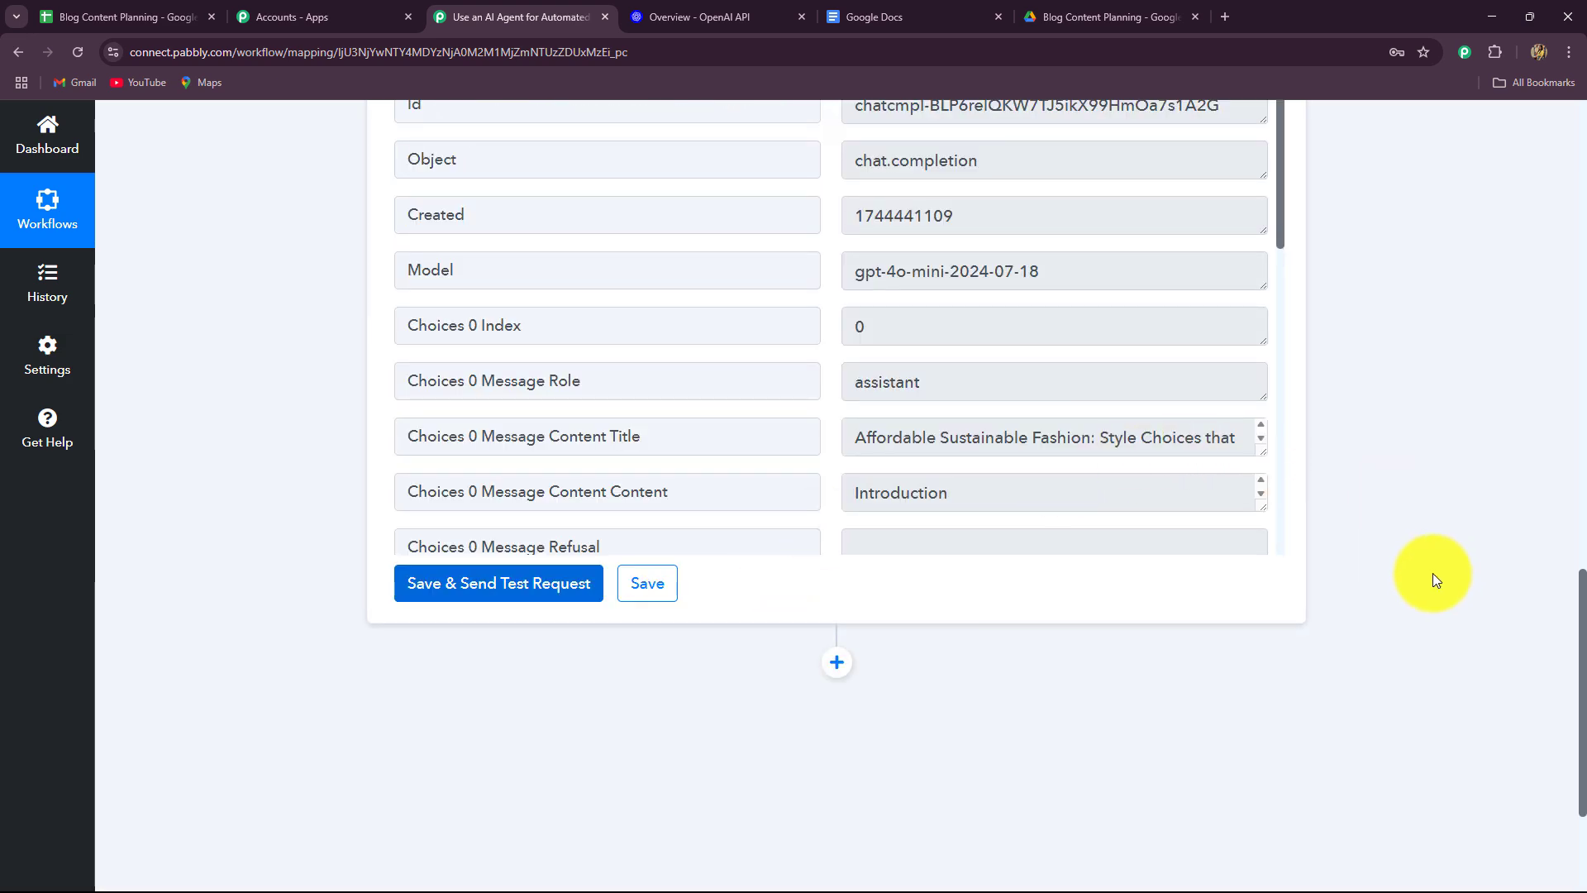
{"action": "scroll", "coordinate": [1422, 584], "scroll_direction": "up", "scroll_amount": 6}
{"action": "scroll", "coordinate": [1422, 583], "scroll_direction": "down", "scroll_amount": 4}
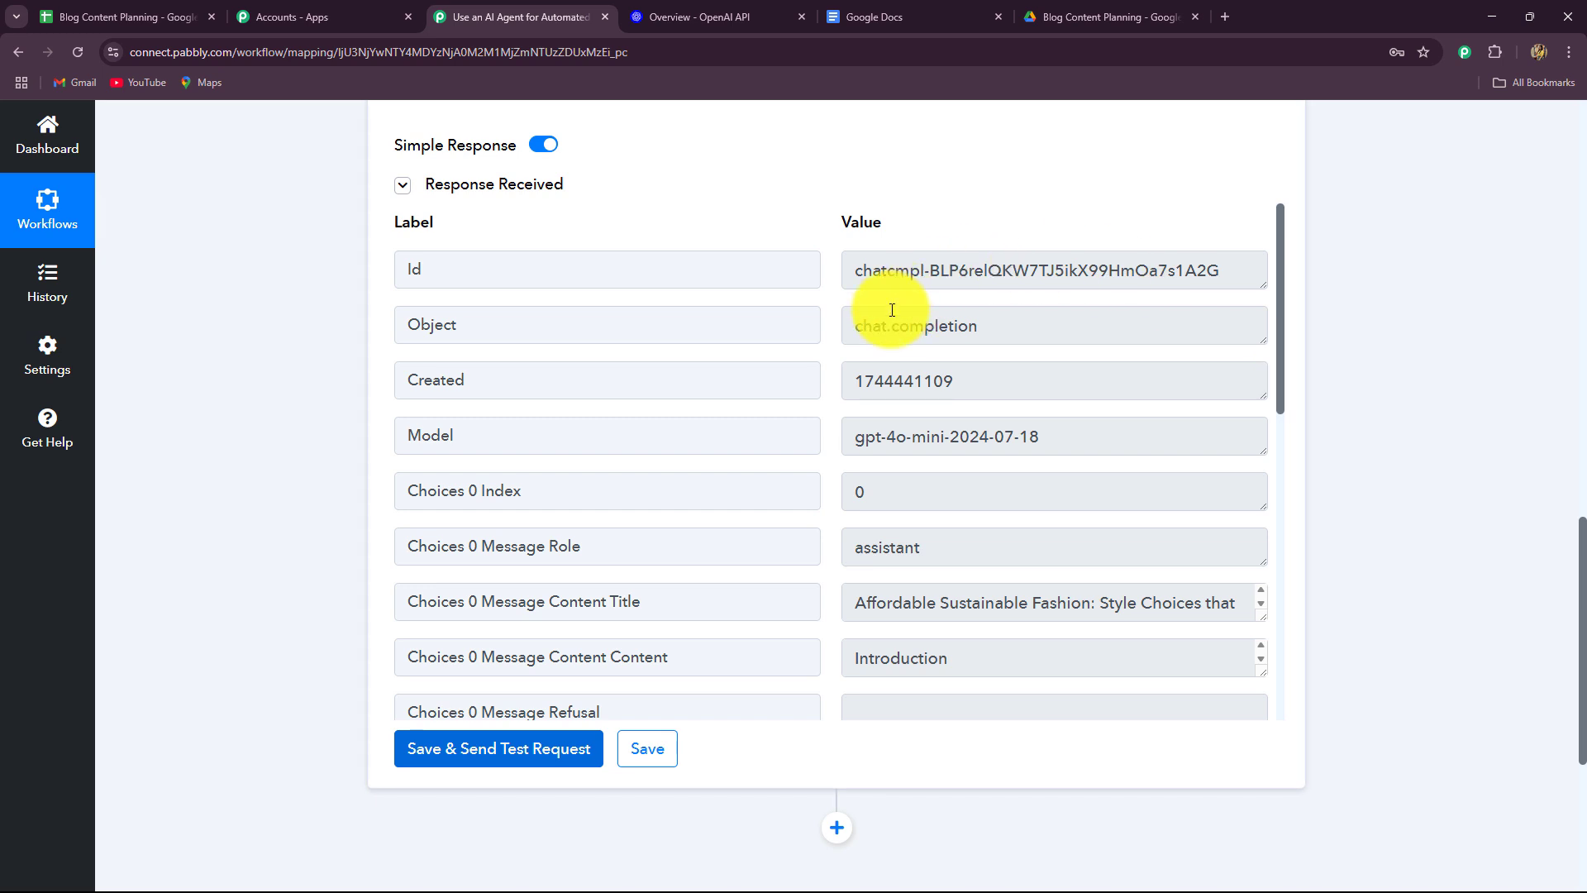
{"action": "scroll", "coordinate": [1316, 594], "scroll_direction": "down", "scroll_amount": 2}
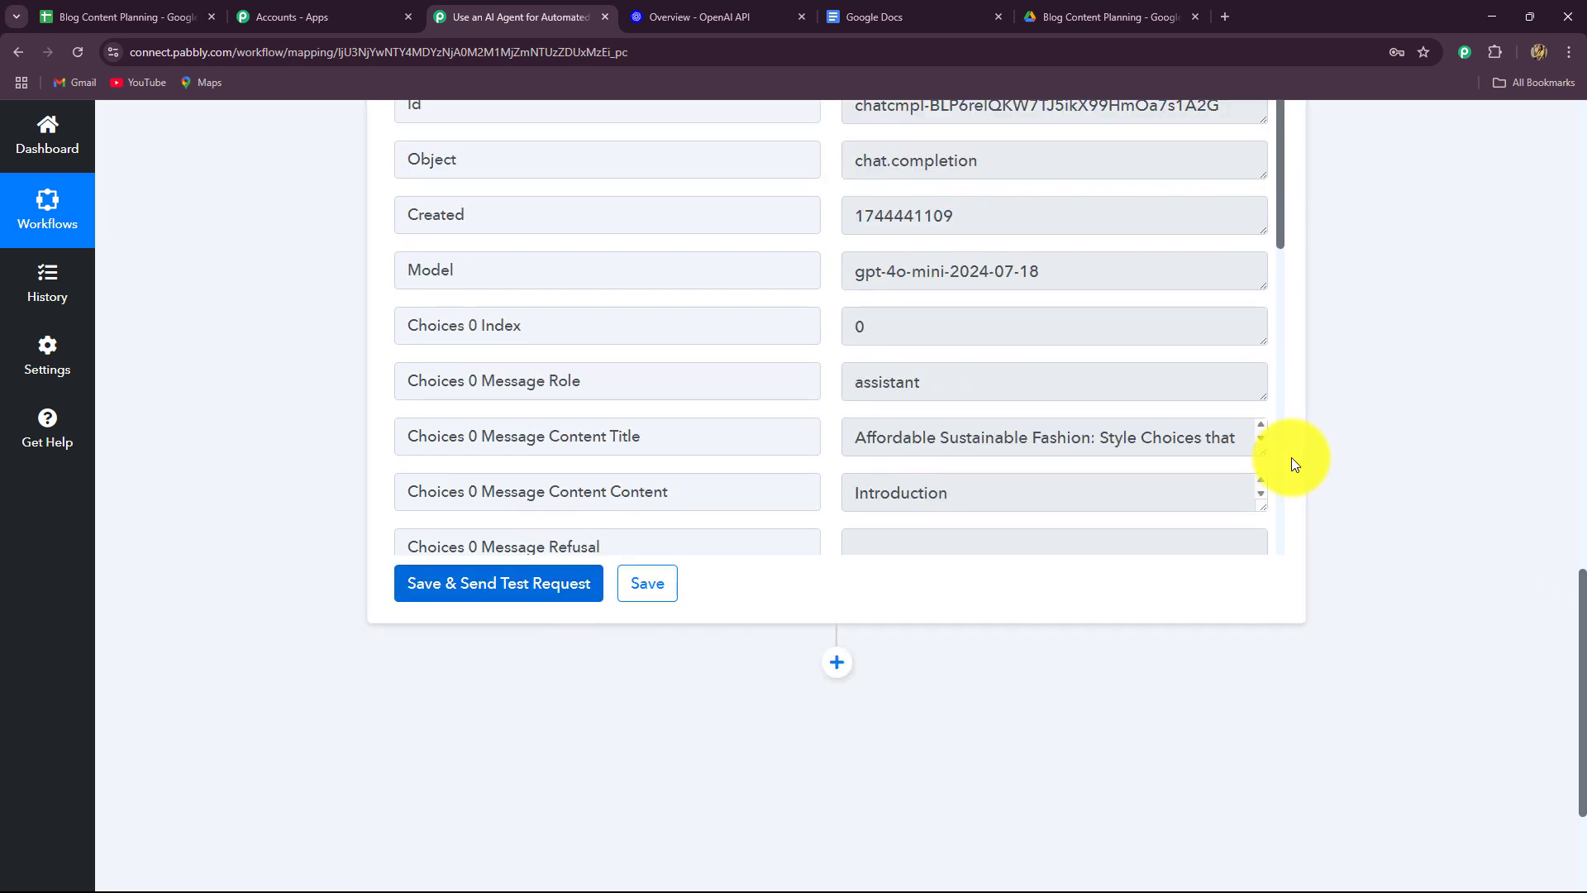
{"action": "left_click_drag", "start_coordinate": [1262, 452], "coordinate": [1260, 500]}
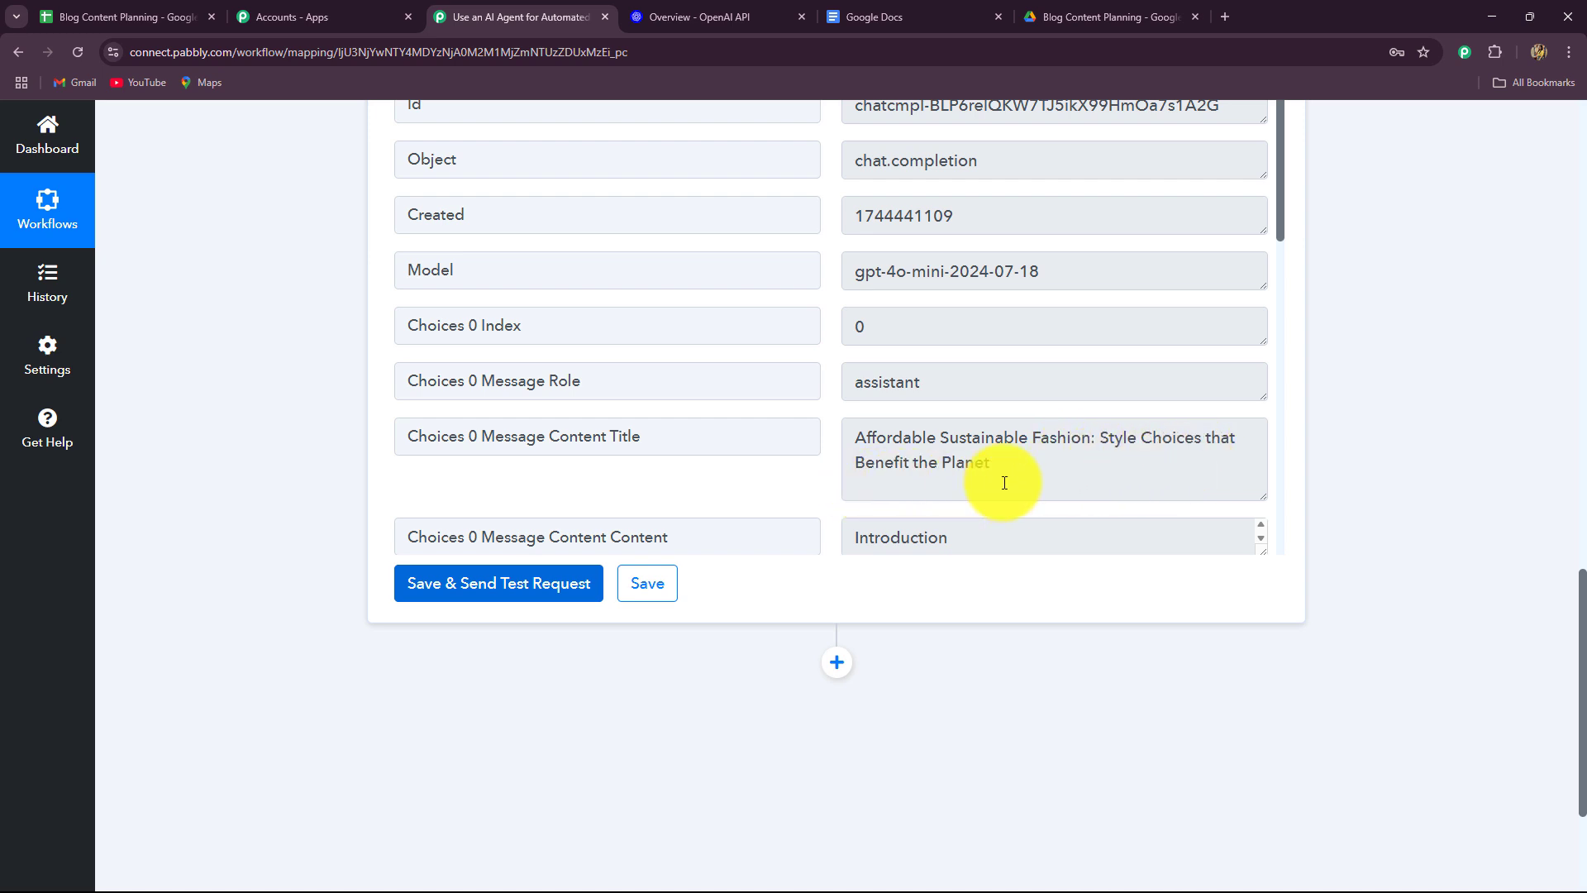
{"action": "scroll", "coordinate": [1059, 413], "scroll_direction": "down", "scroll_amount": 10}
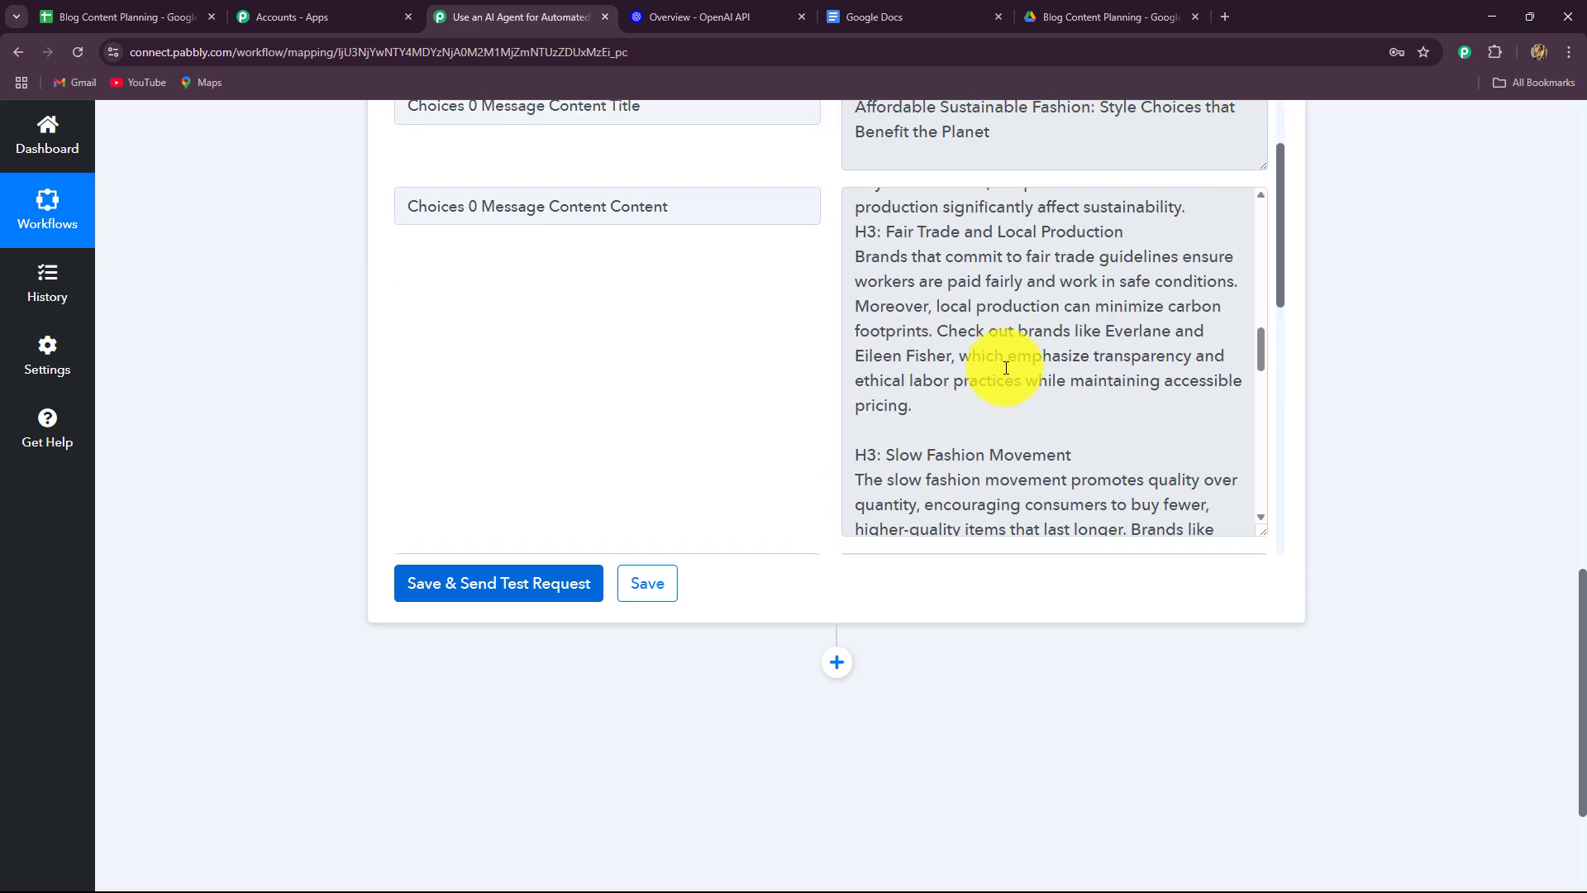
{"action": "scroll", "coordinate": [1006, 368], "scroll_direction": "down", "scroll_amount": 10}
{"action": "scroll", "coordinate": [1005, 372], "scroll_direction": "up", "scroll_amount": 8}
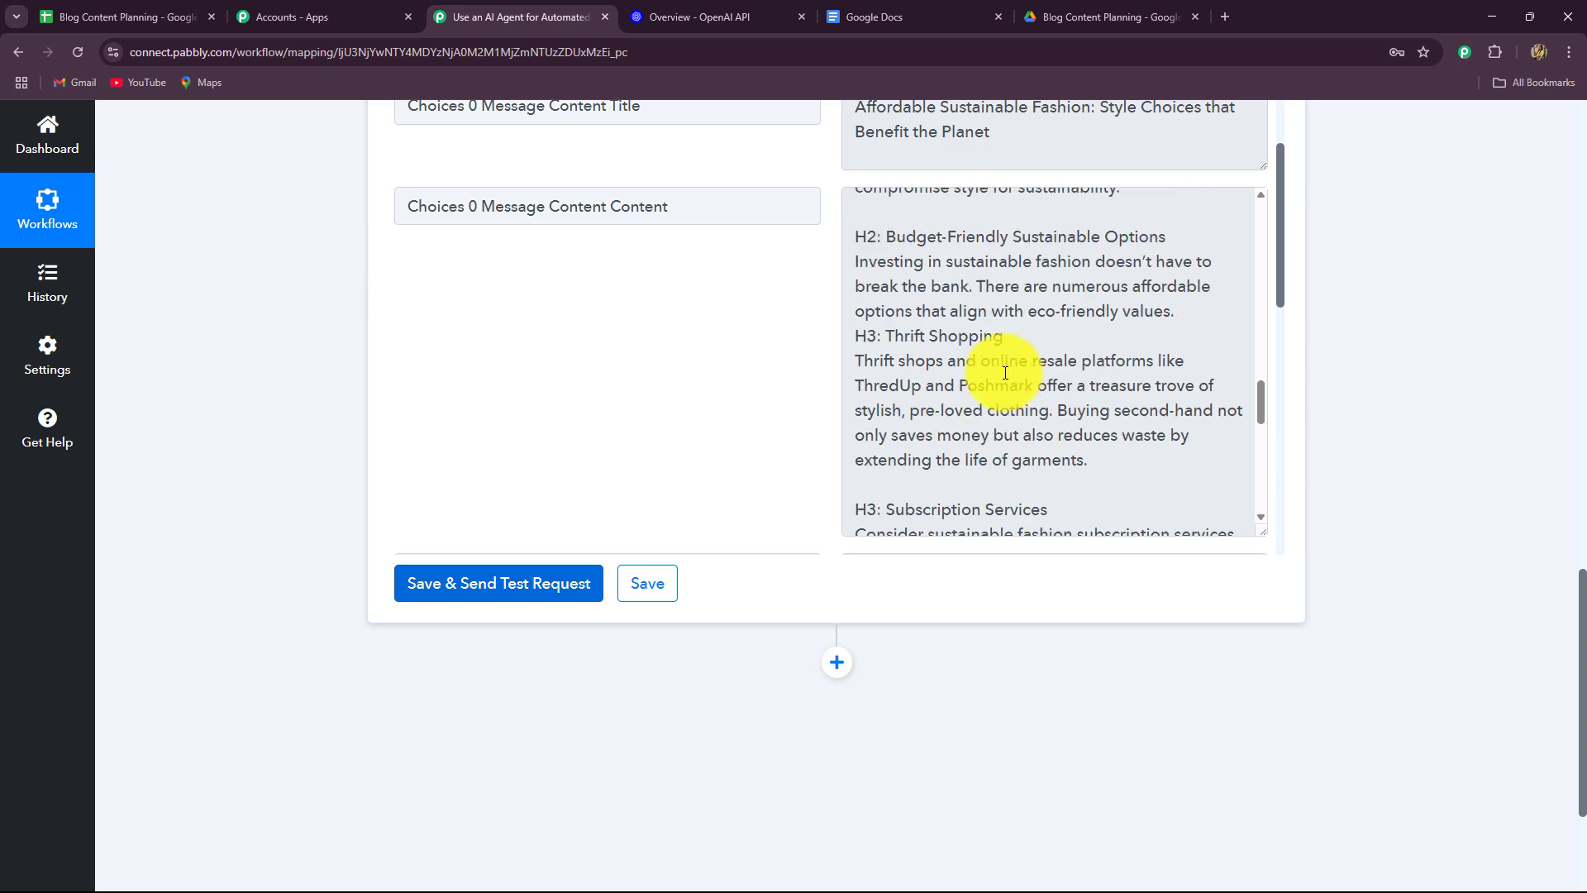
{"action": "scroll", "coordinate": [1007, 368], "scroll_direction": "up", "scroll_amount": 8}
{"action": "scroll", "coordinate": [1383, 450], "scroll_direction": "up", "scroll_amount": 4}
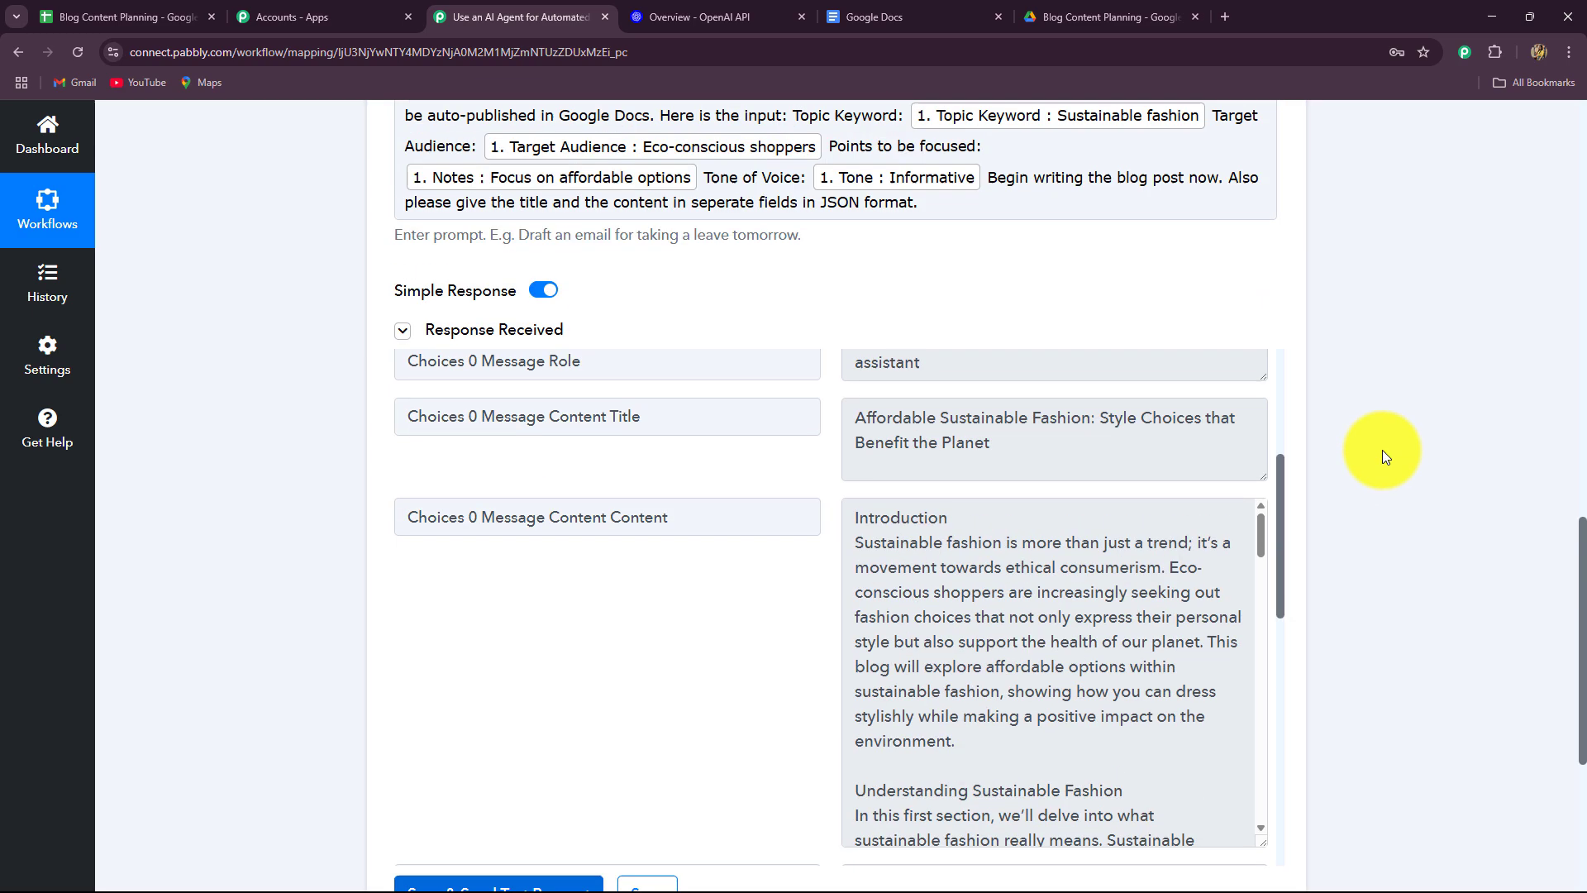
{"action": "scroll", "coordinate": [1382, 450], "scroll_direction": "up", "scroll_amount": 4}
{"action": "scroll", "coordinate": [1382, 450], "scroll_direction": "down", "scroll_amount": 10}
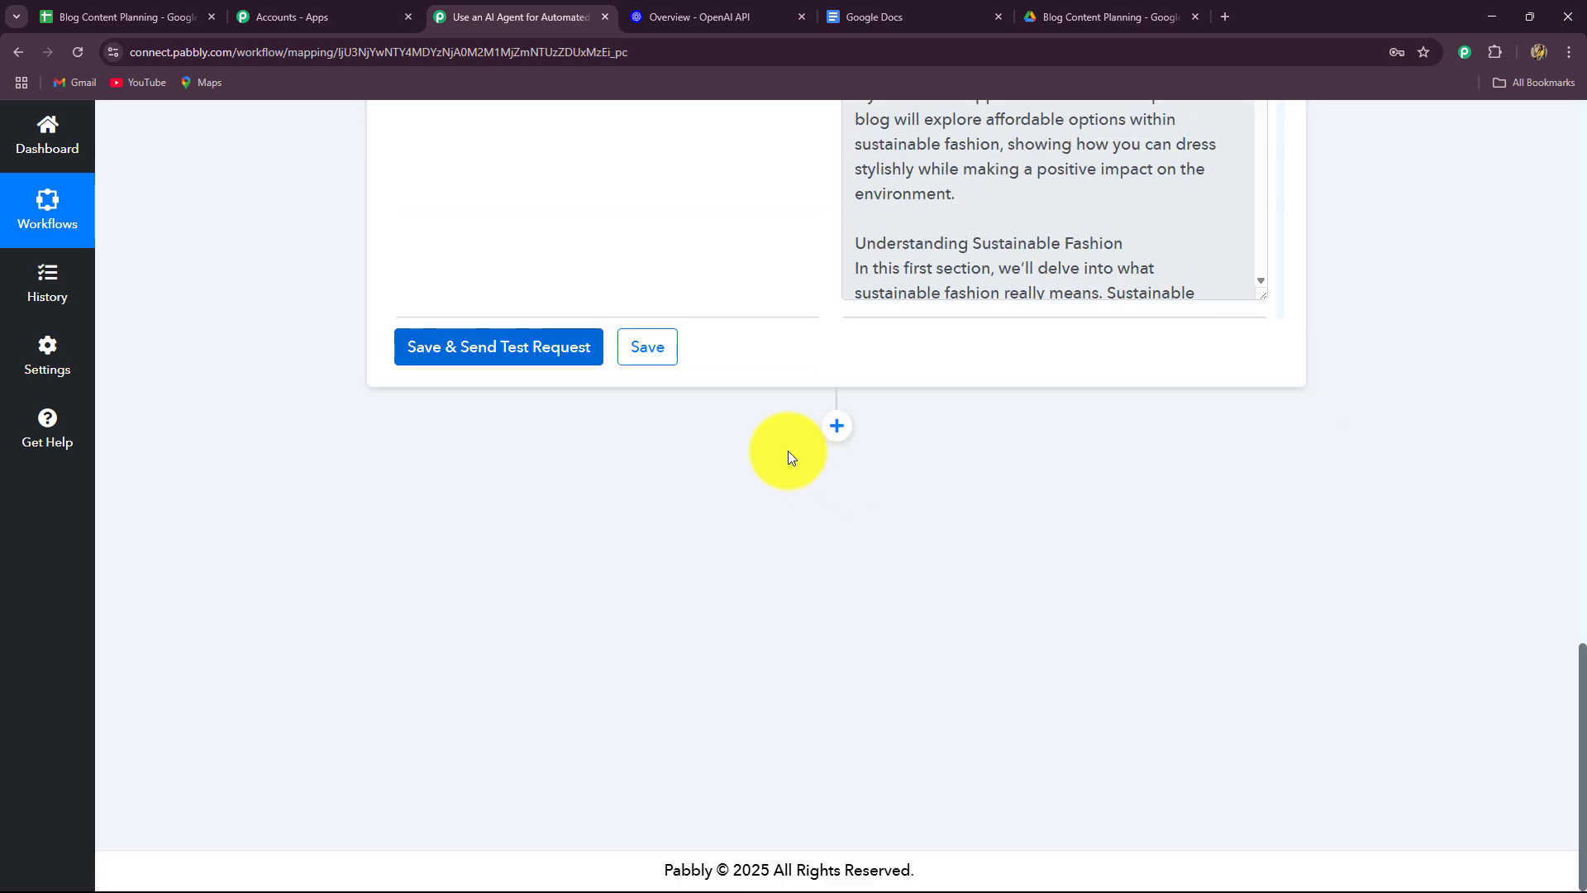
Add a Google Docs 'Create a Blank Document' step using the existing Google Docs connection.
{"action": "left_click", "coordinate": [834, 446]}
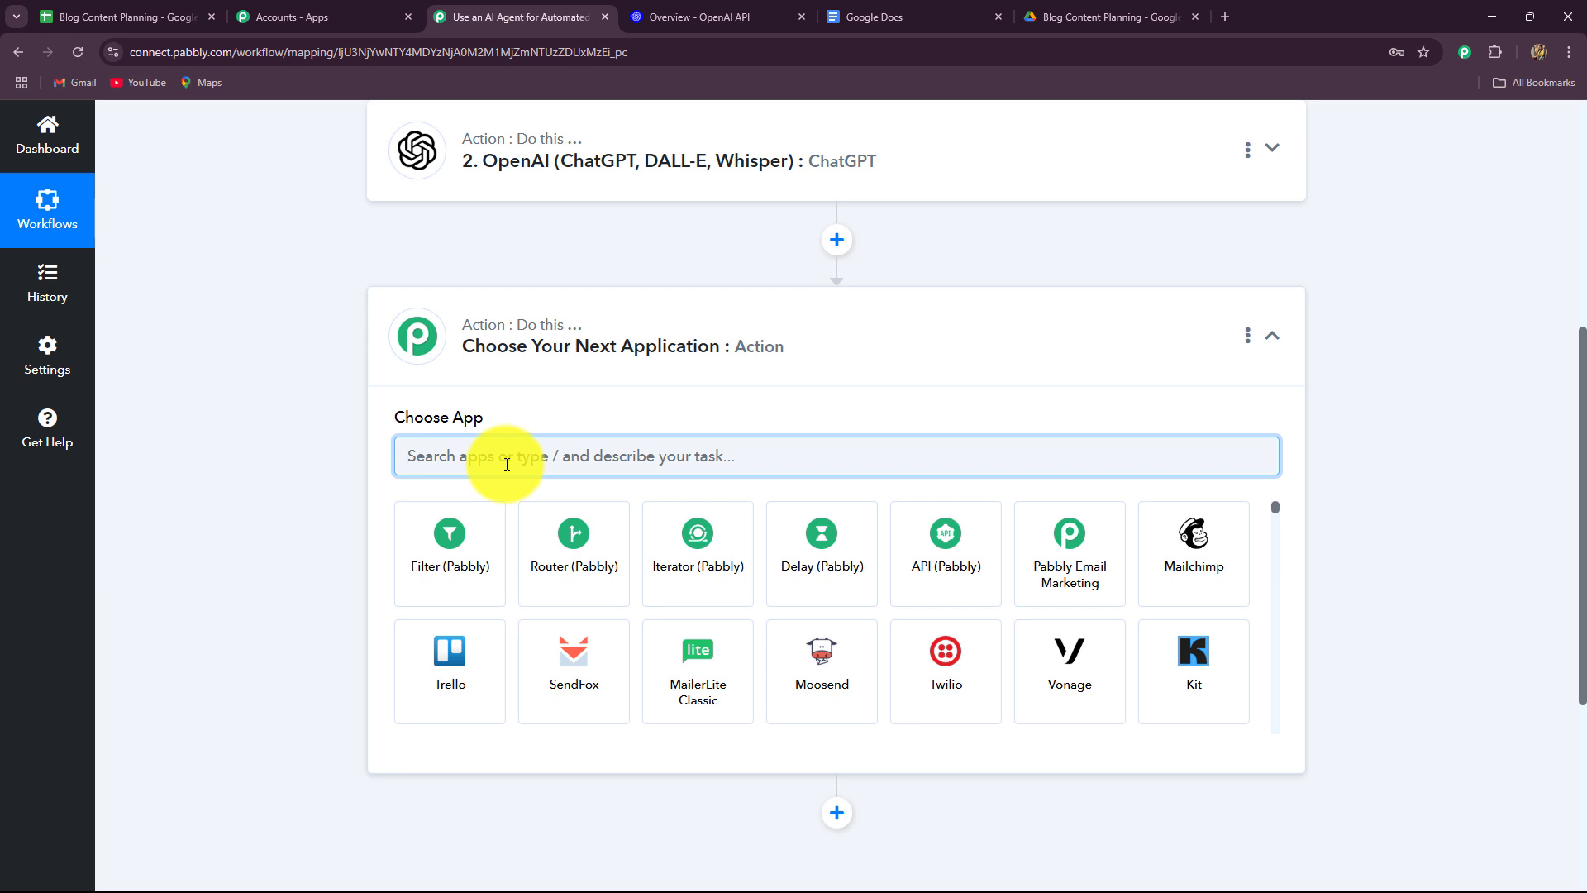
{"action": "type", "text": "docs"}
{"action": "left_click", "coordinate": [574, 553]}
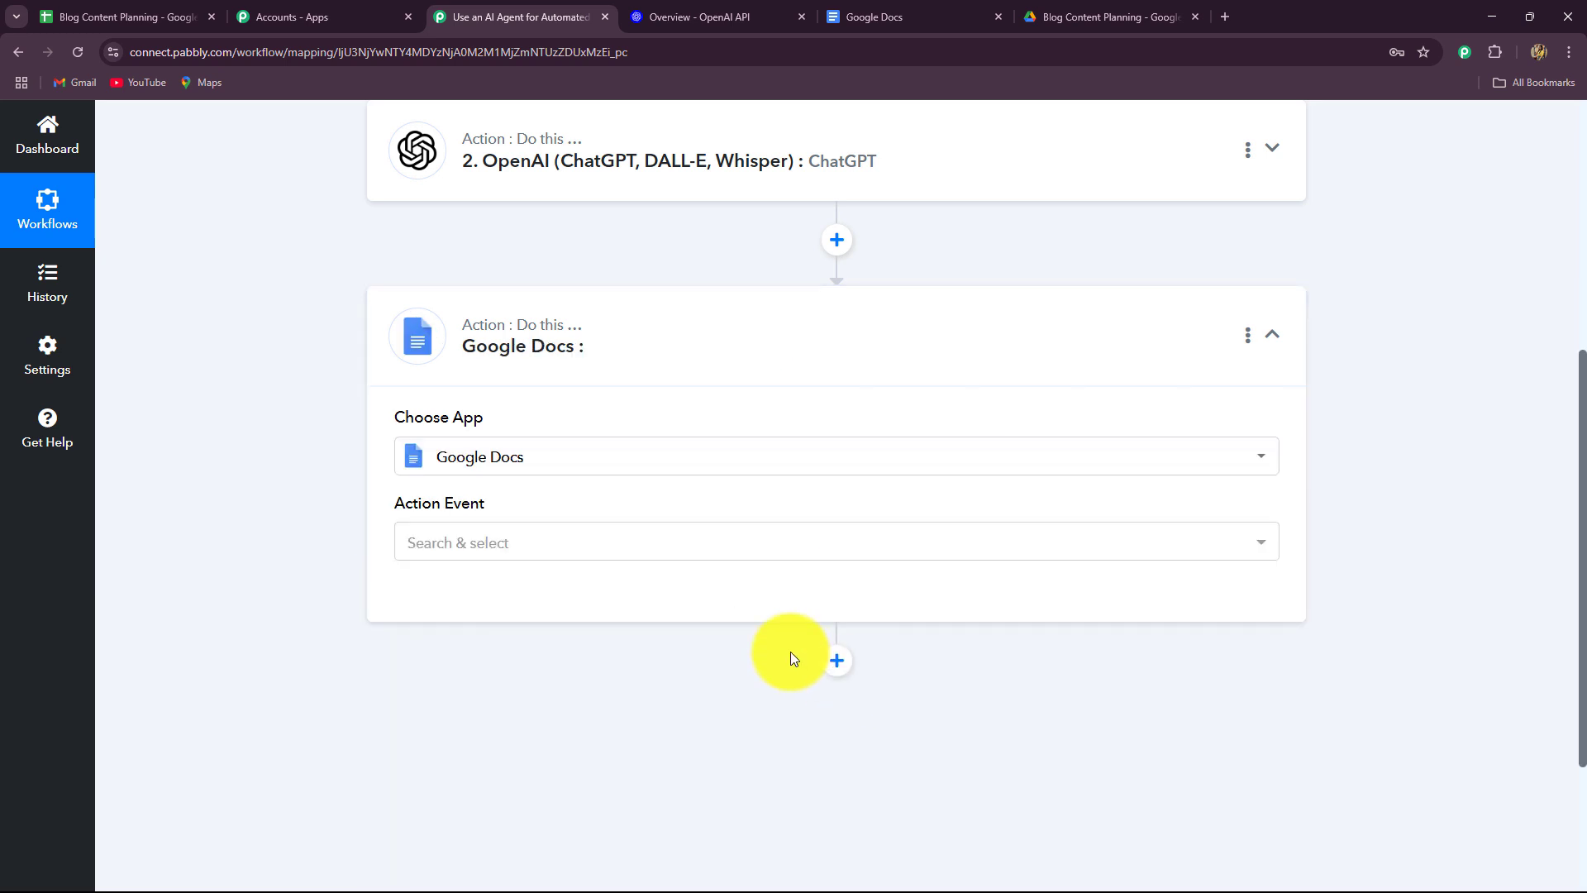
{"action": "left_click", "coordinate": [554, 558]}
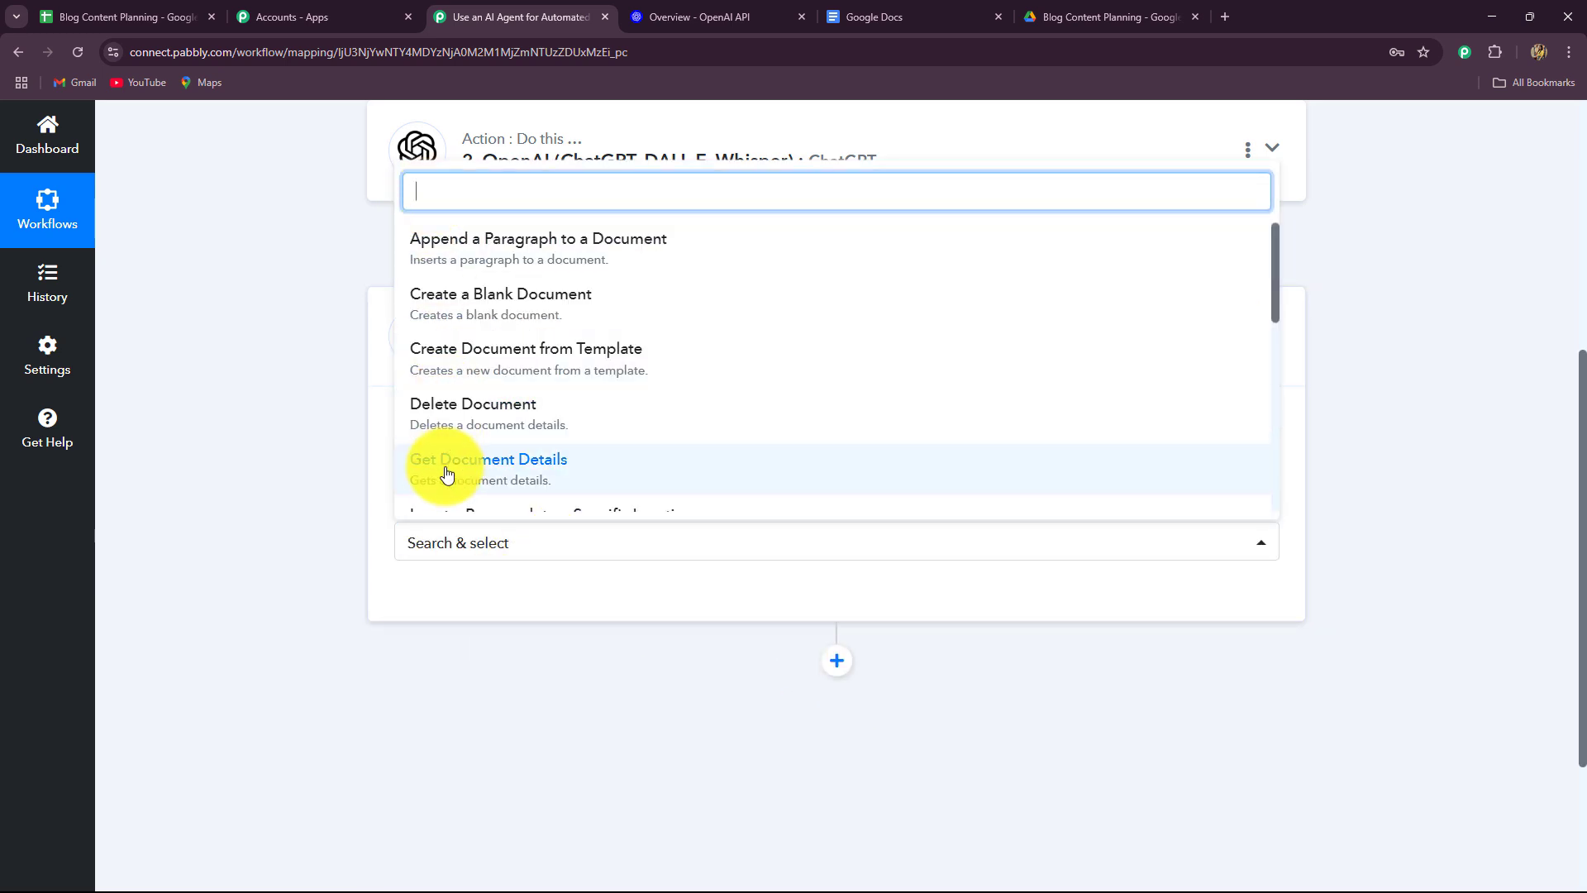
{"action": "left_click", "coordinate": [461, 320]}
{"action": "left_click", "coordinate": [431, 597]}
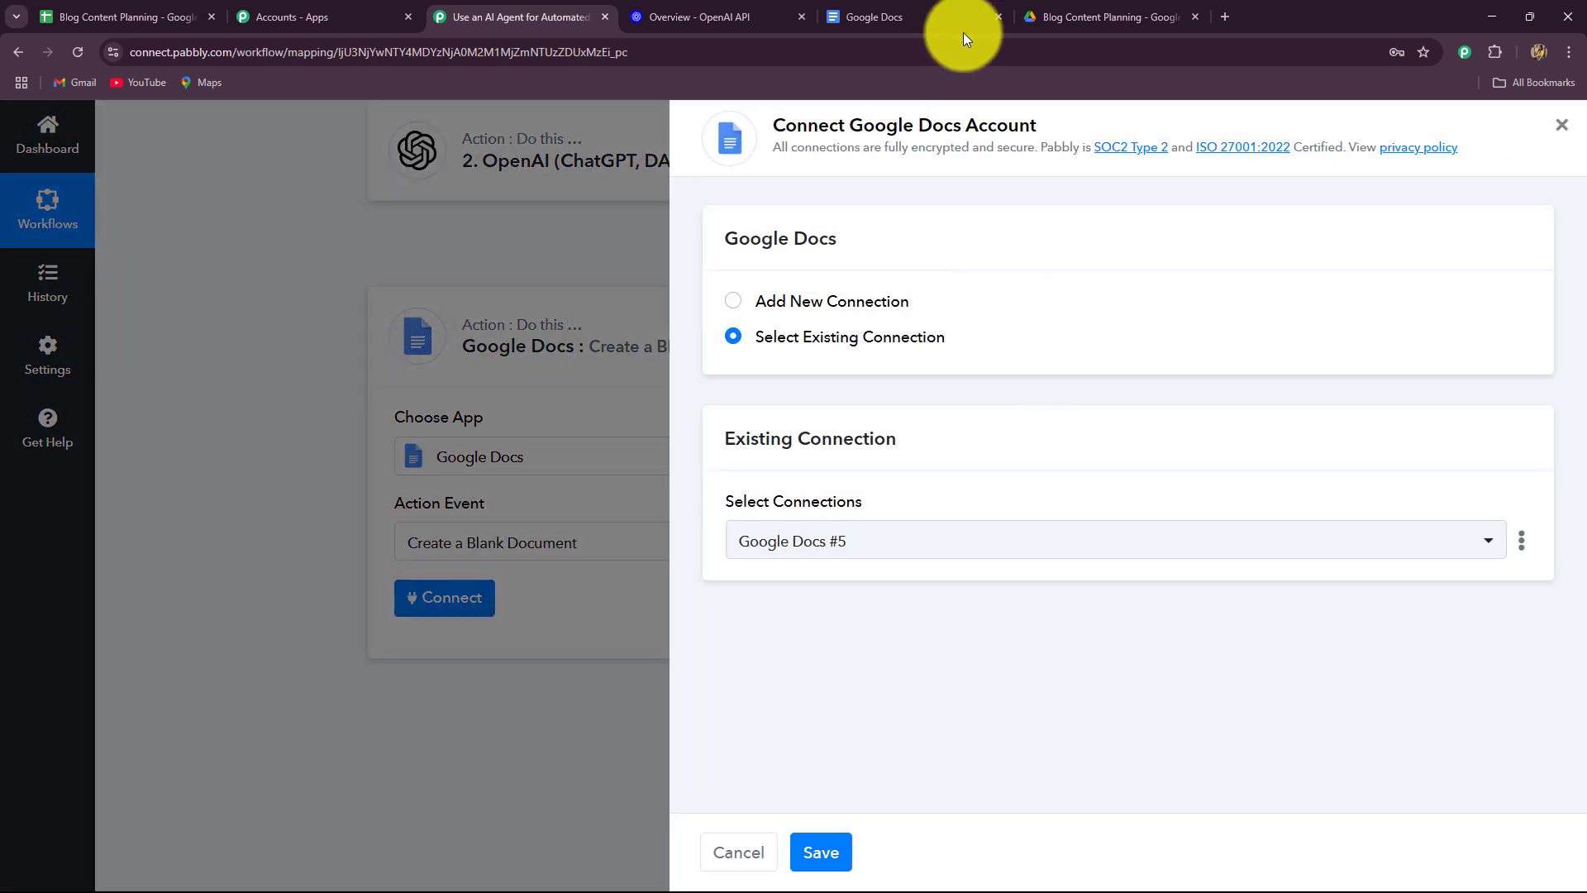
{"action": "left_click", "coordinate": [964, 32]}
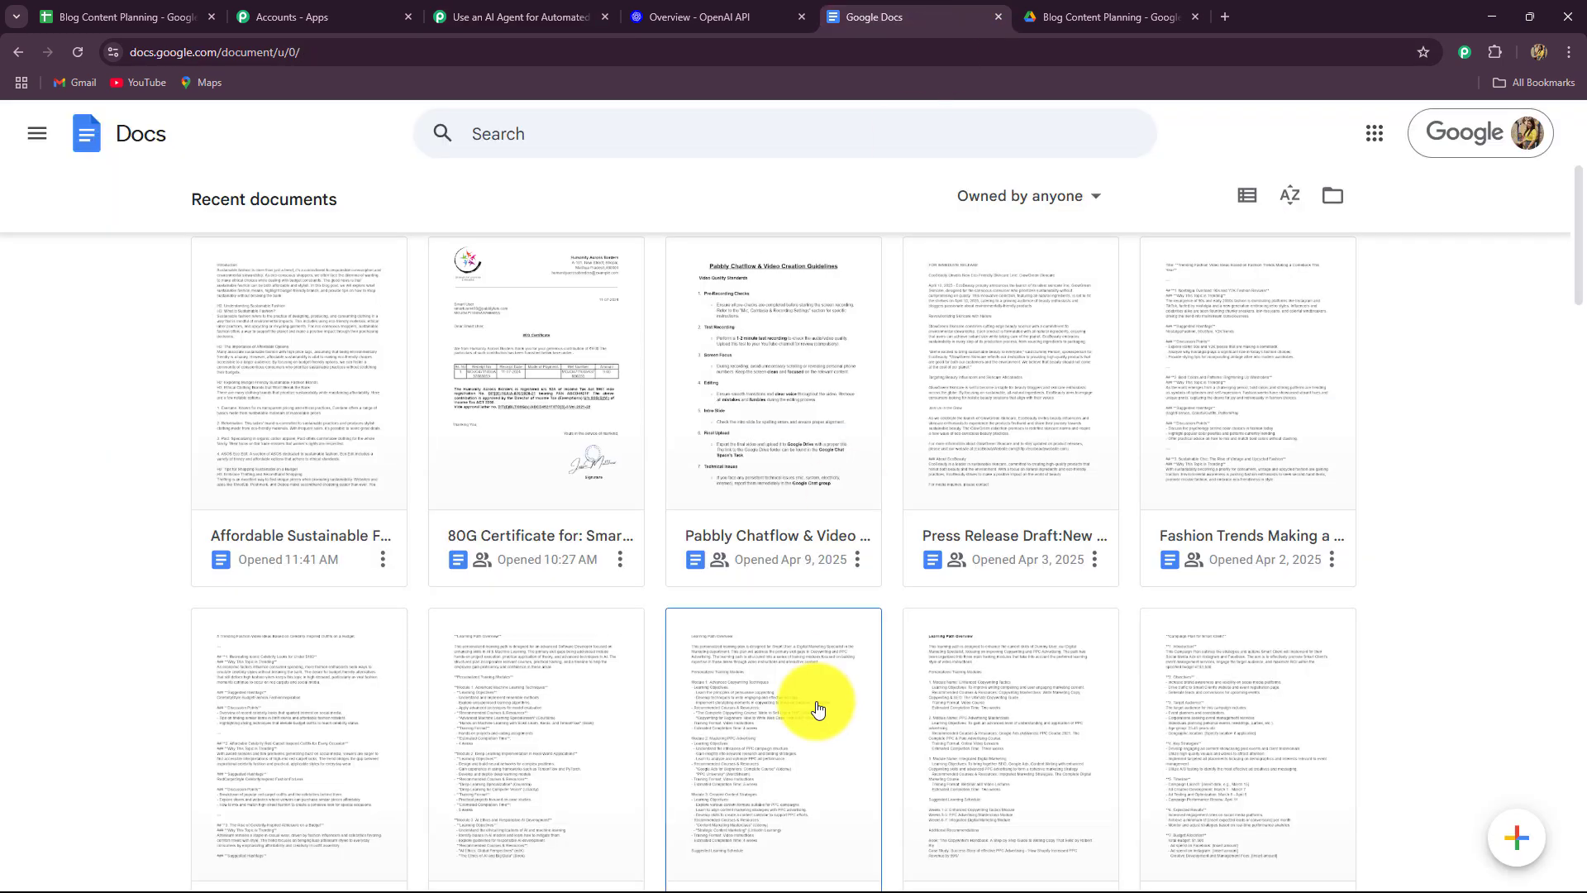
{"action": "left_click", "coordinate": [517, 17]}
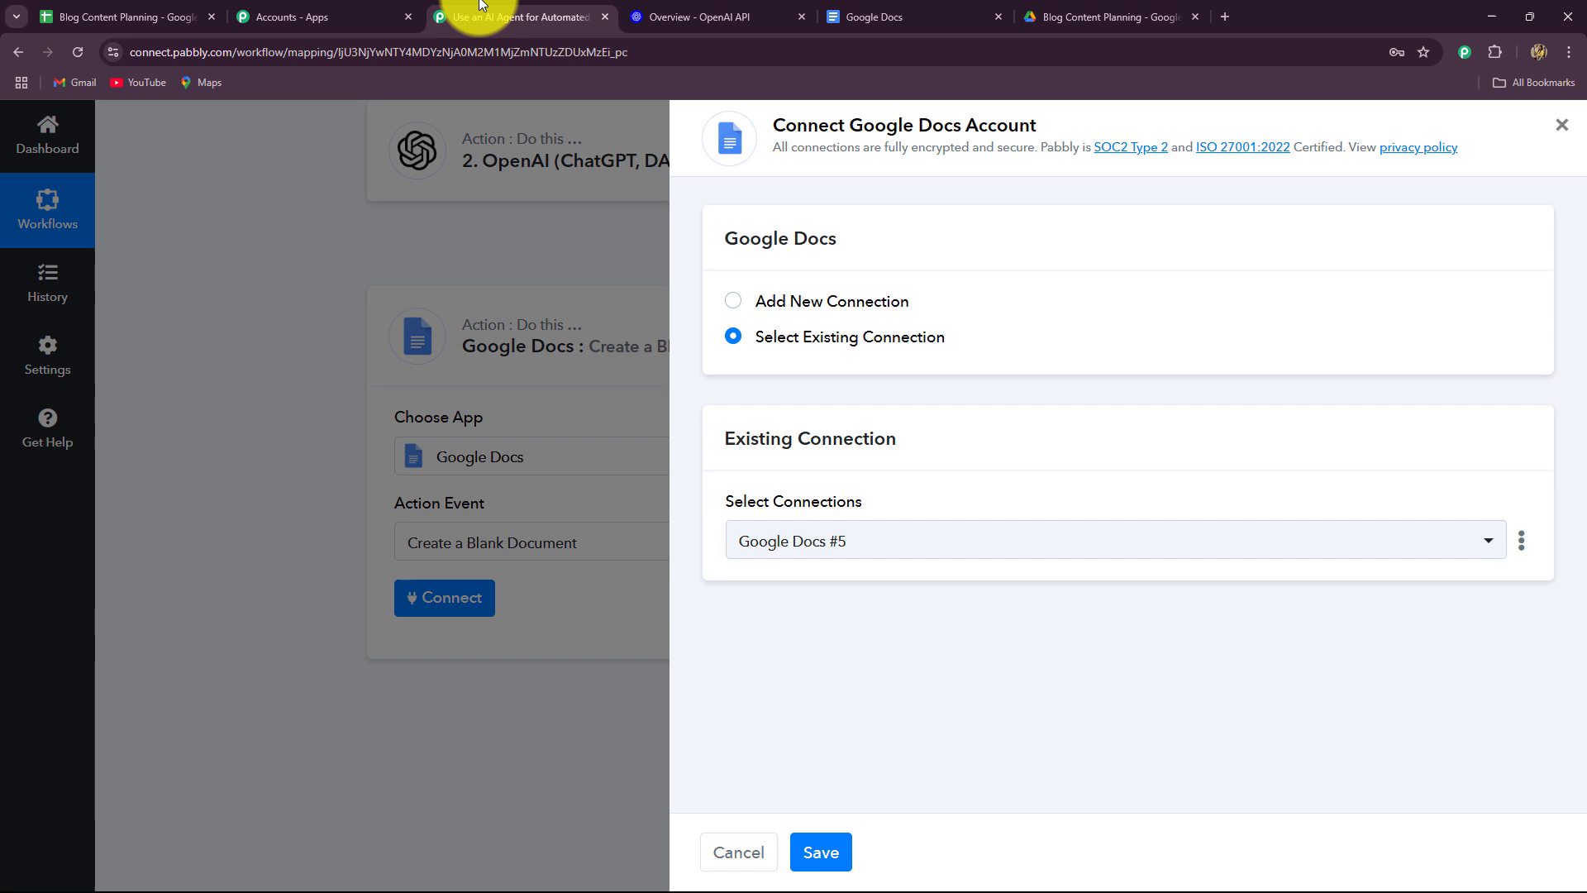
{"action": "left_click", "coordinate": [814, 850]}
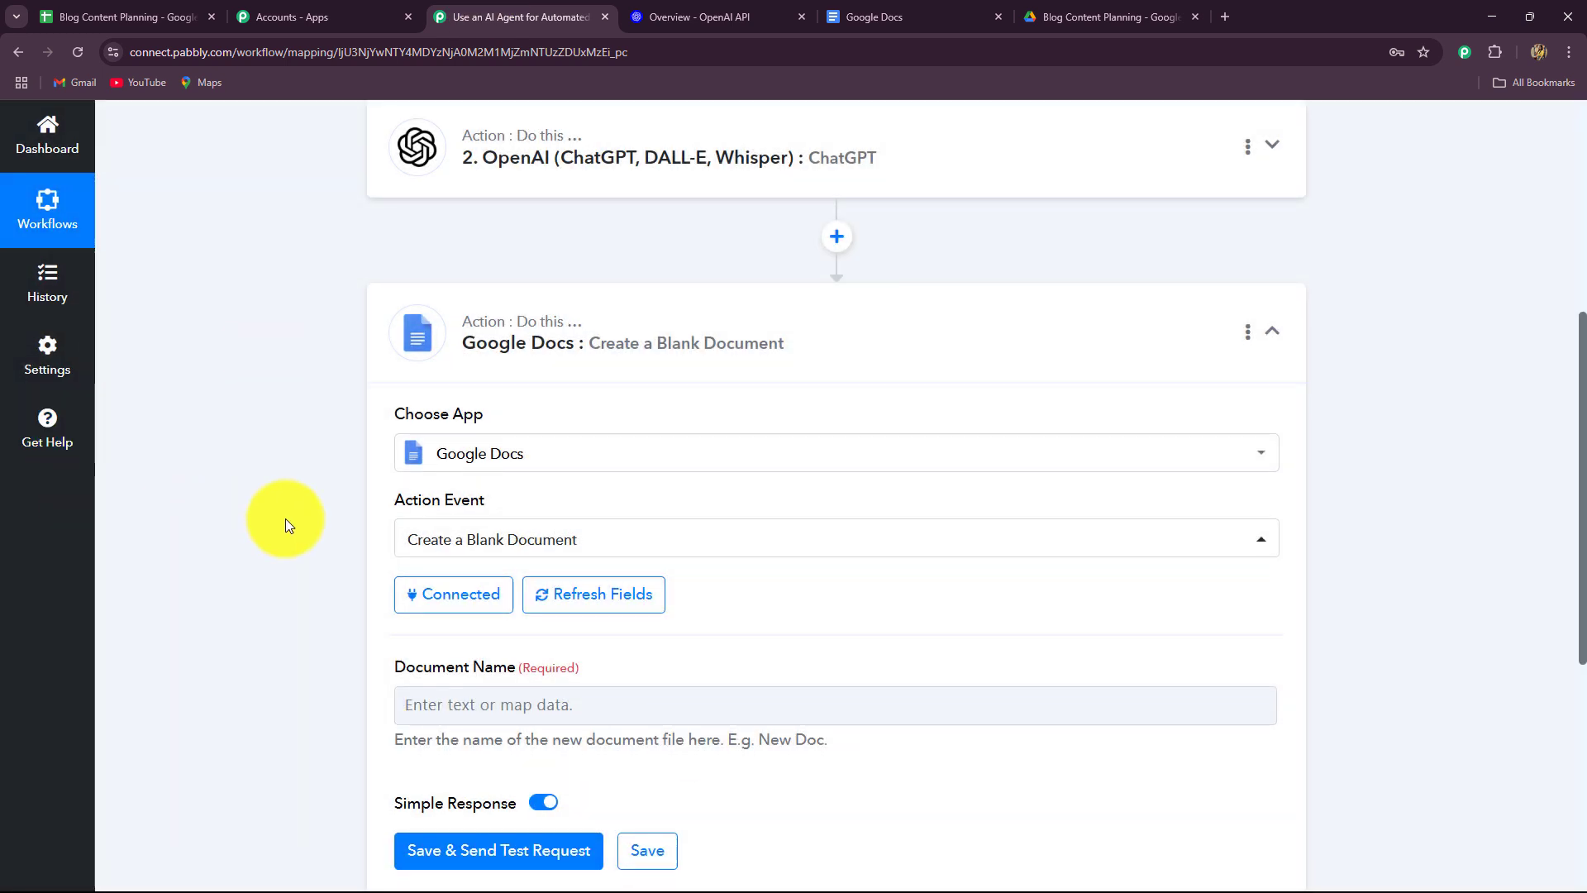
Map the ChatGPT title into Document Name and send a test request.
{"action": "scroll", "coordinate": [306, 479], "scroll_direction": "down", "scroll_amount": 4}
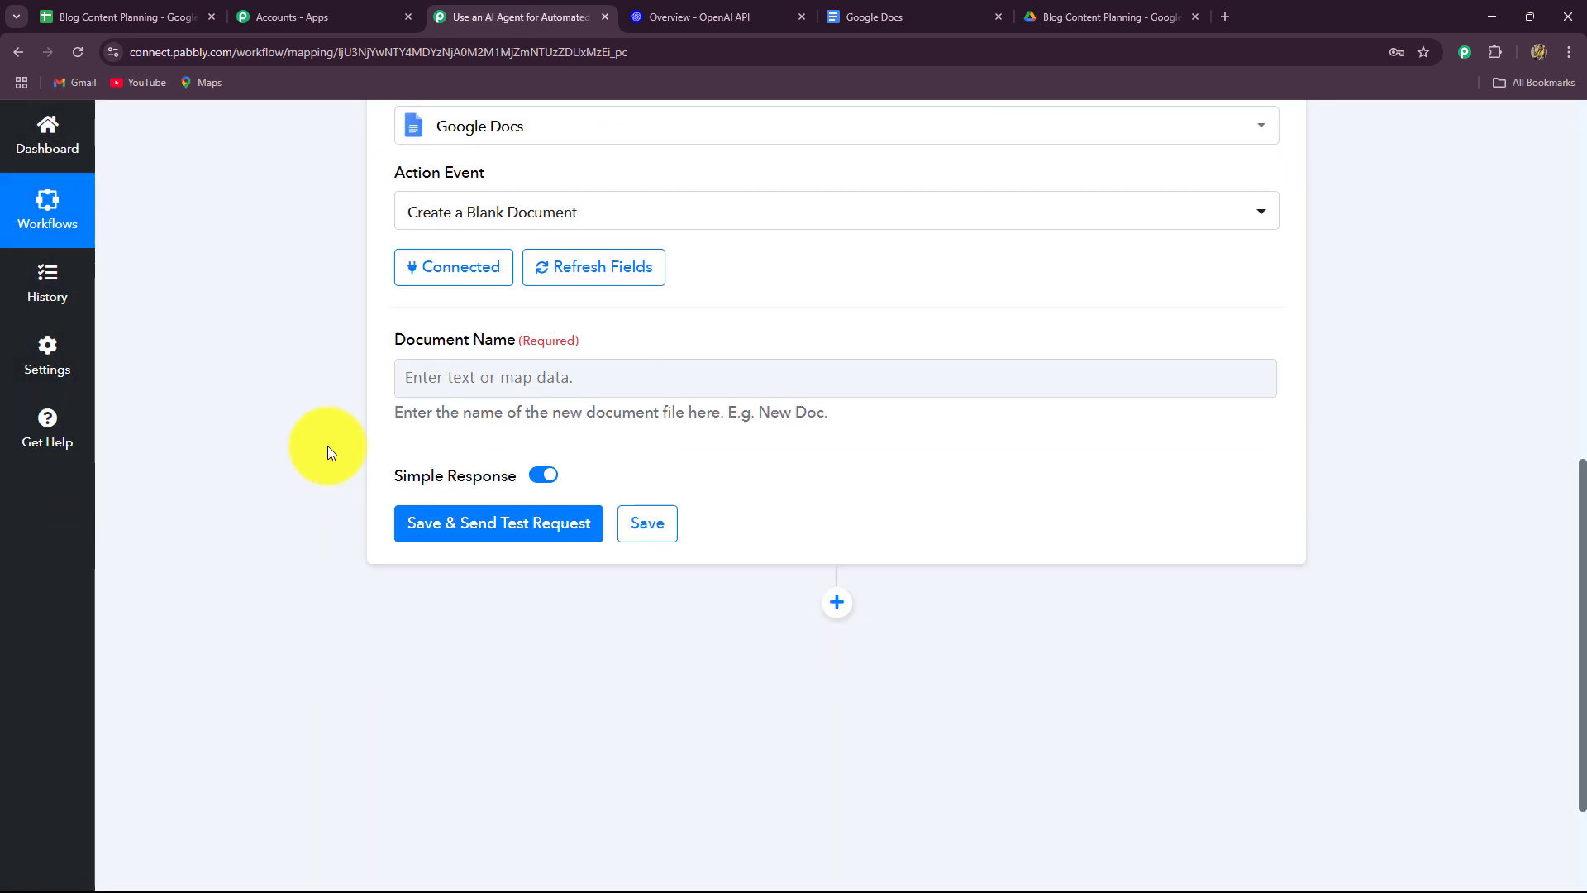
{"action": "left_click", "coordinate": [434, 393]}
{"action": "scroll", "coordinate": [321, 492], "scroll_direction": "down", "scroll_amount": 2}
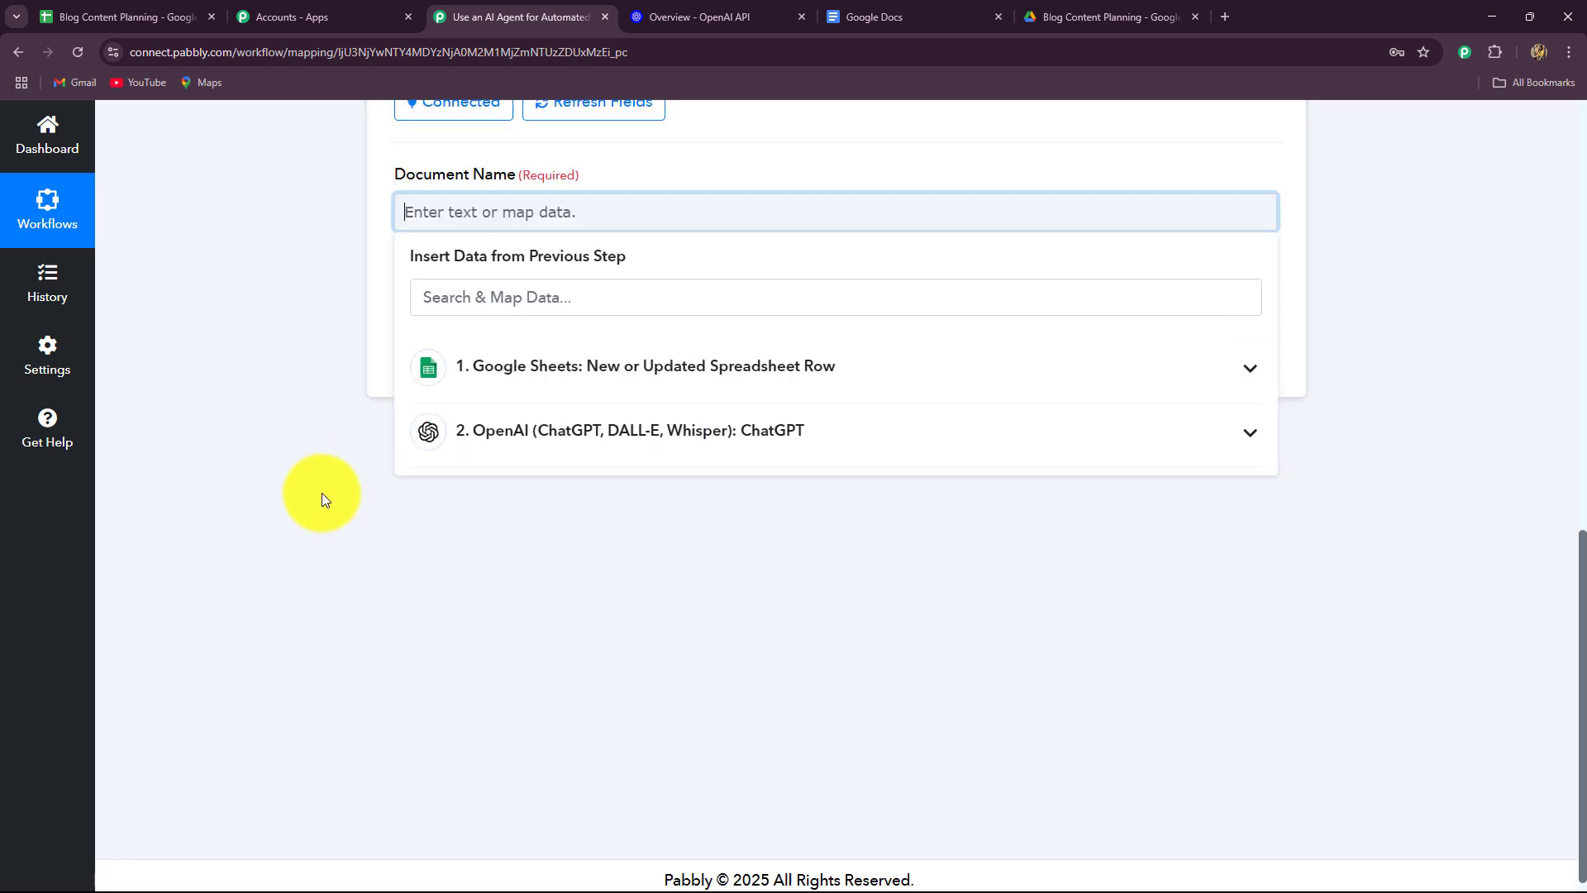
{"action": "left_click", "coordinate": [583, 430]}
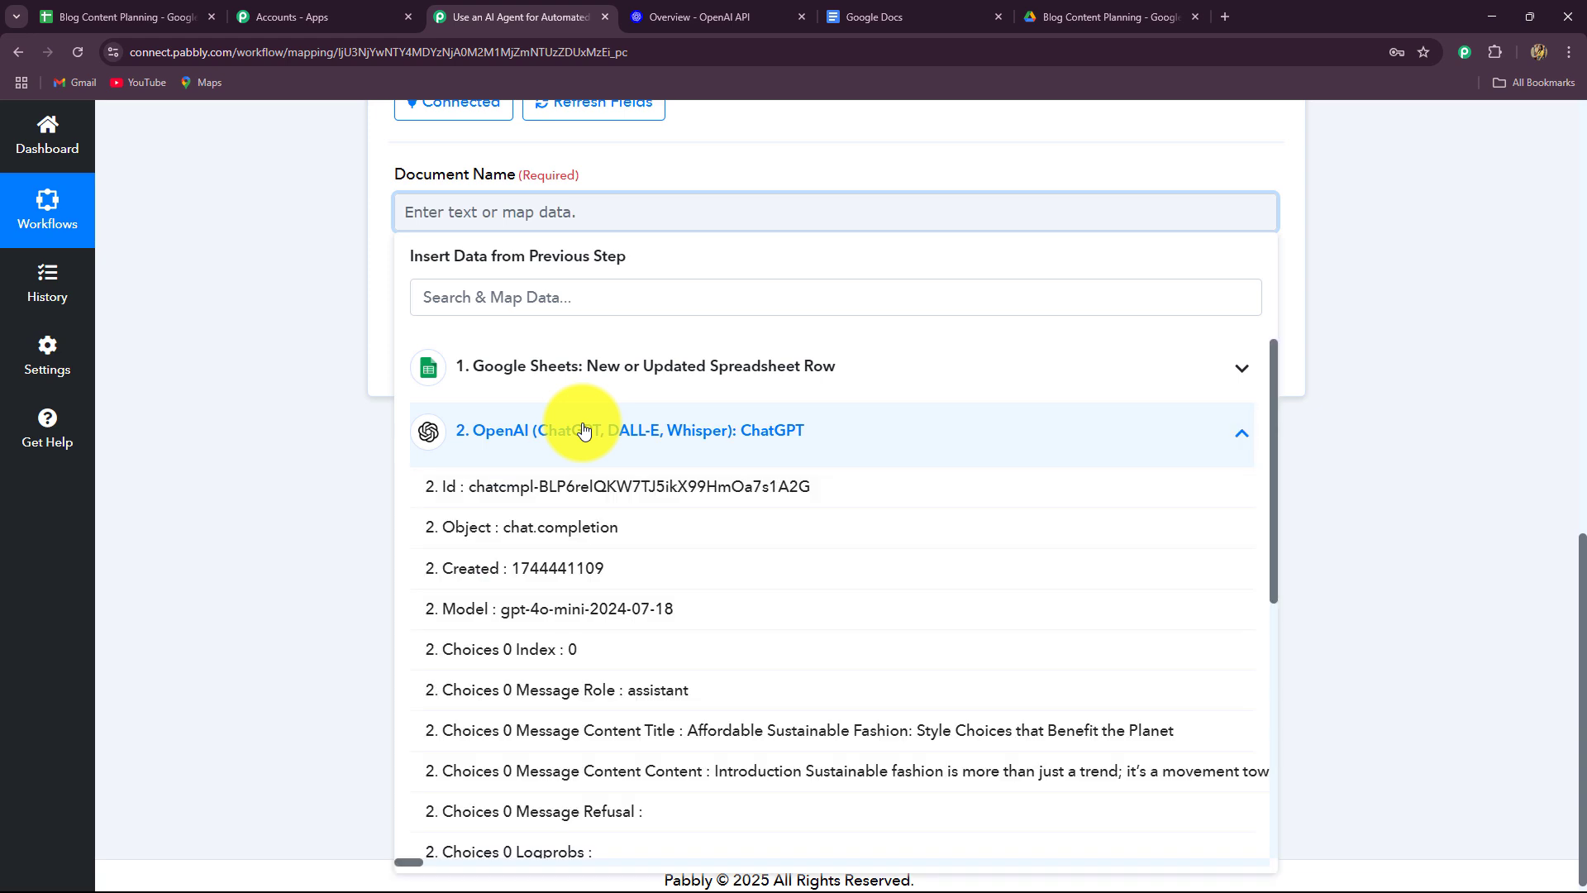
{"action": "left_click", "coordinate": [815, 730]}
{"action": "left_click", "coordinate": [186, 522]}
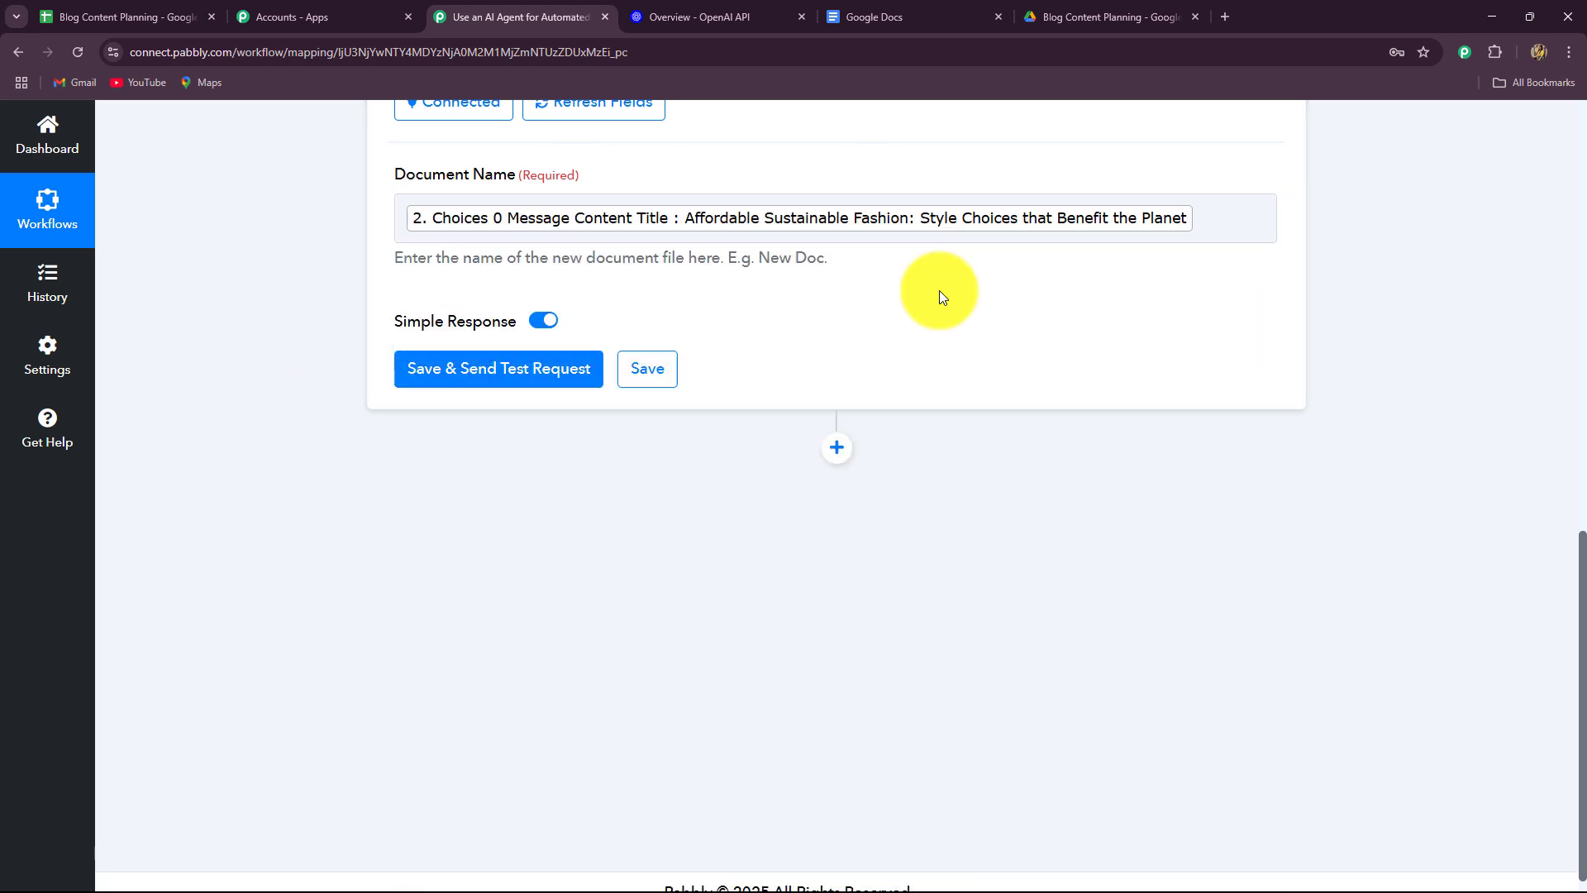
{"action": "left_click", "coordinate": [1217, 221]}
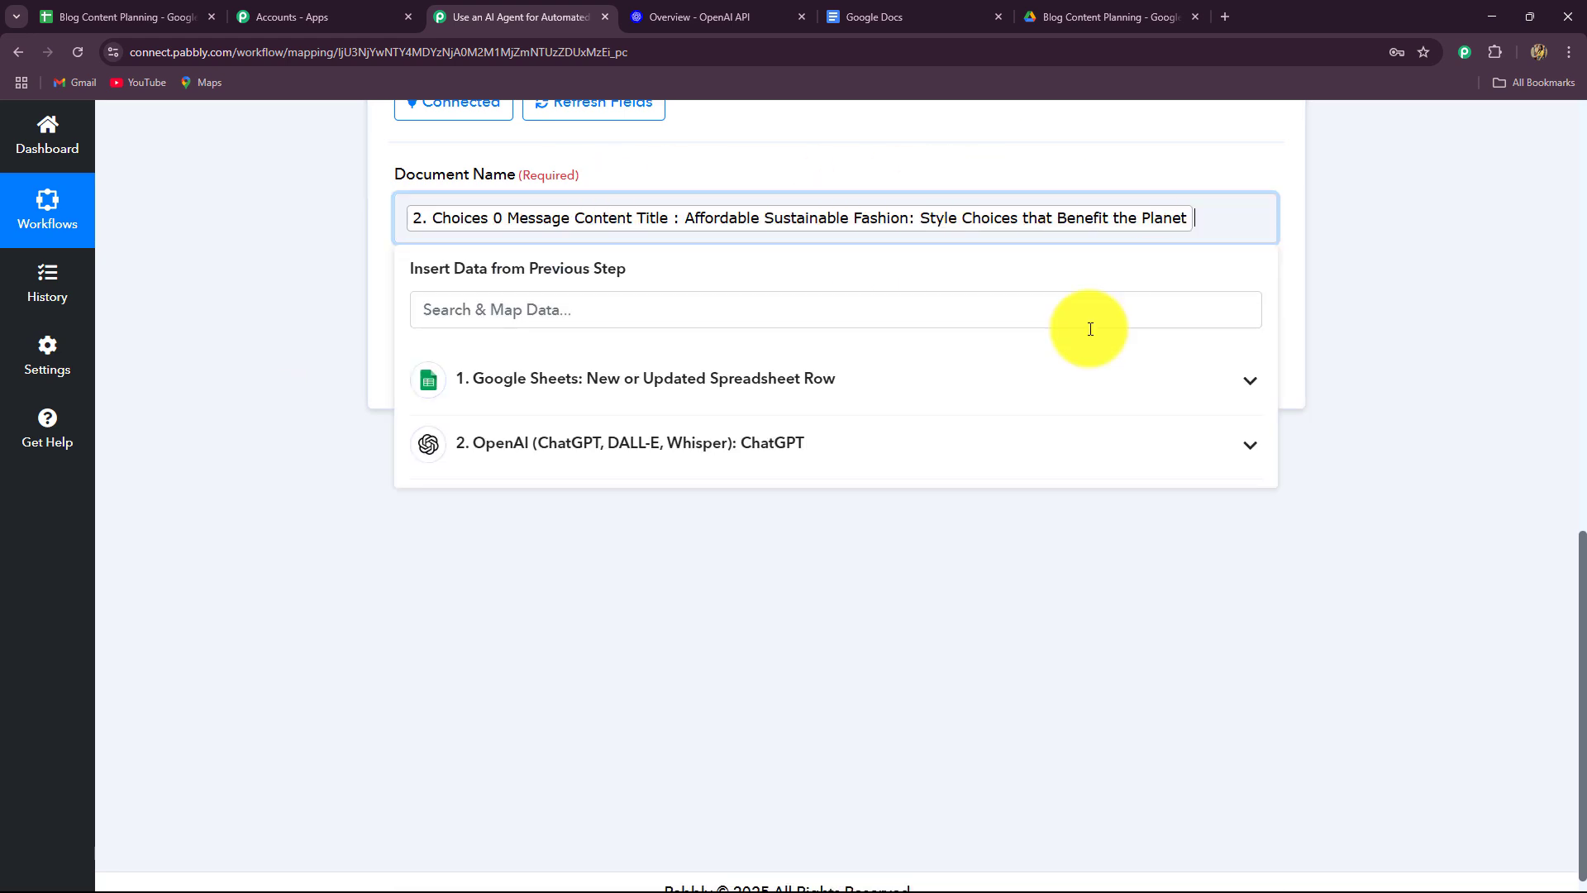
{"action": "left_click", "coordinate": [776, 446]}
{"action": "scroll", "coordinate": [748, 719], "scroll_direction": "down", "scroll_amount": 3}
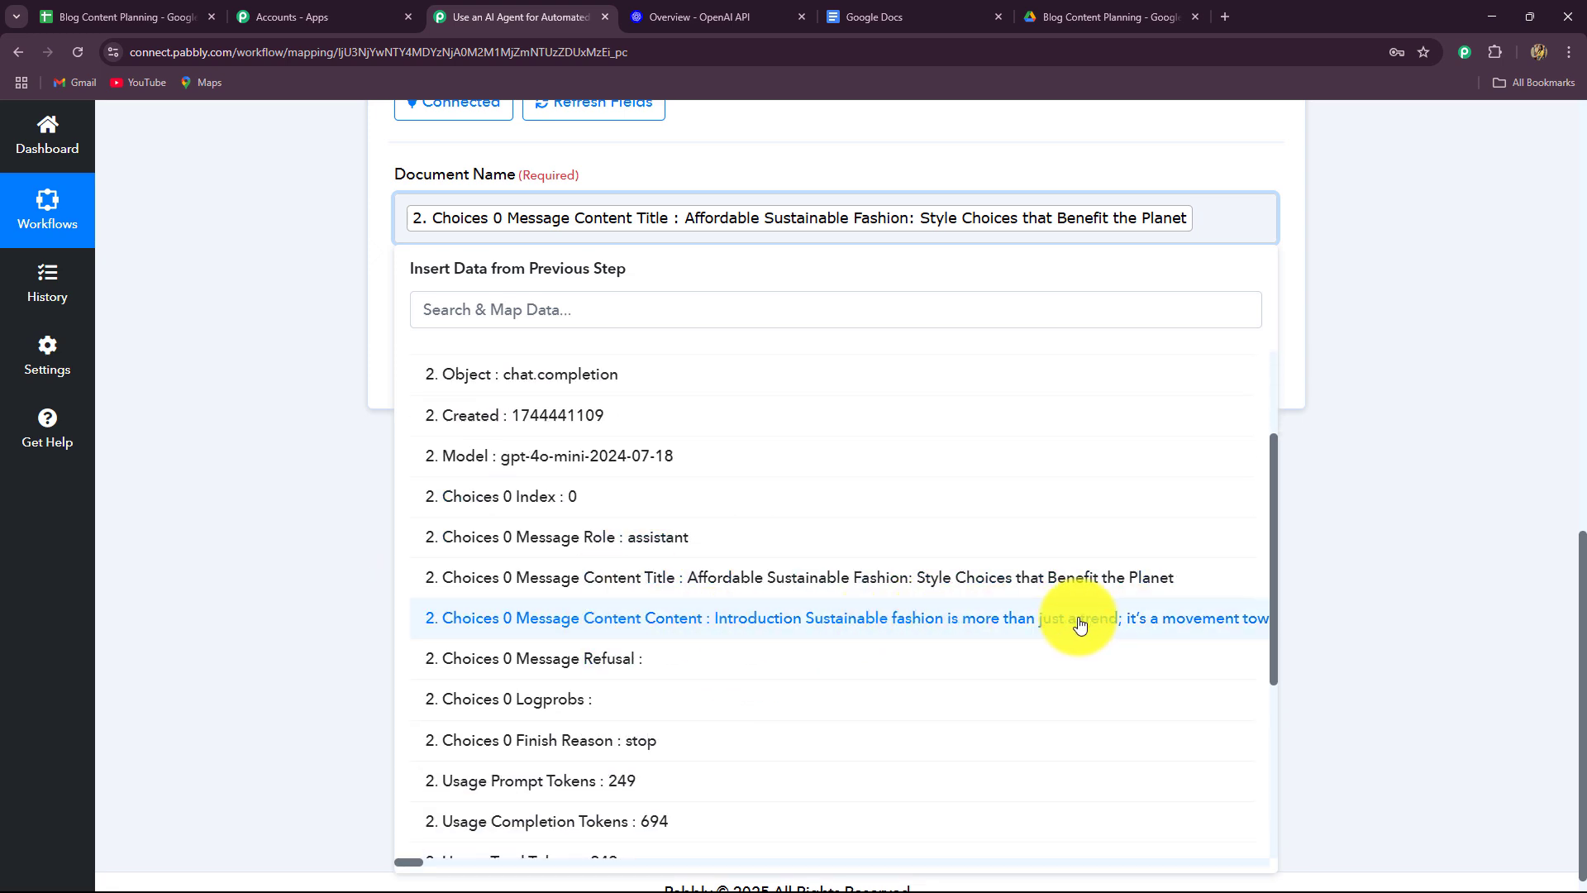
{"action": "left_click", "coordinate": [150, 594]}
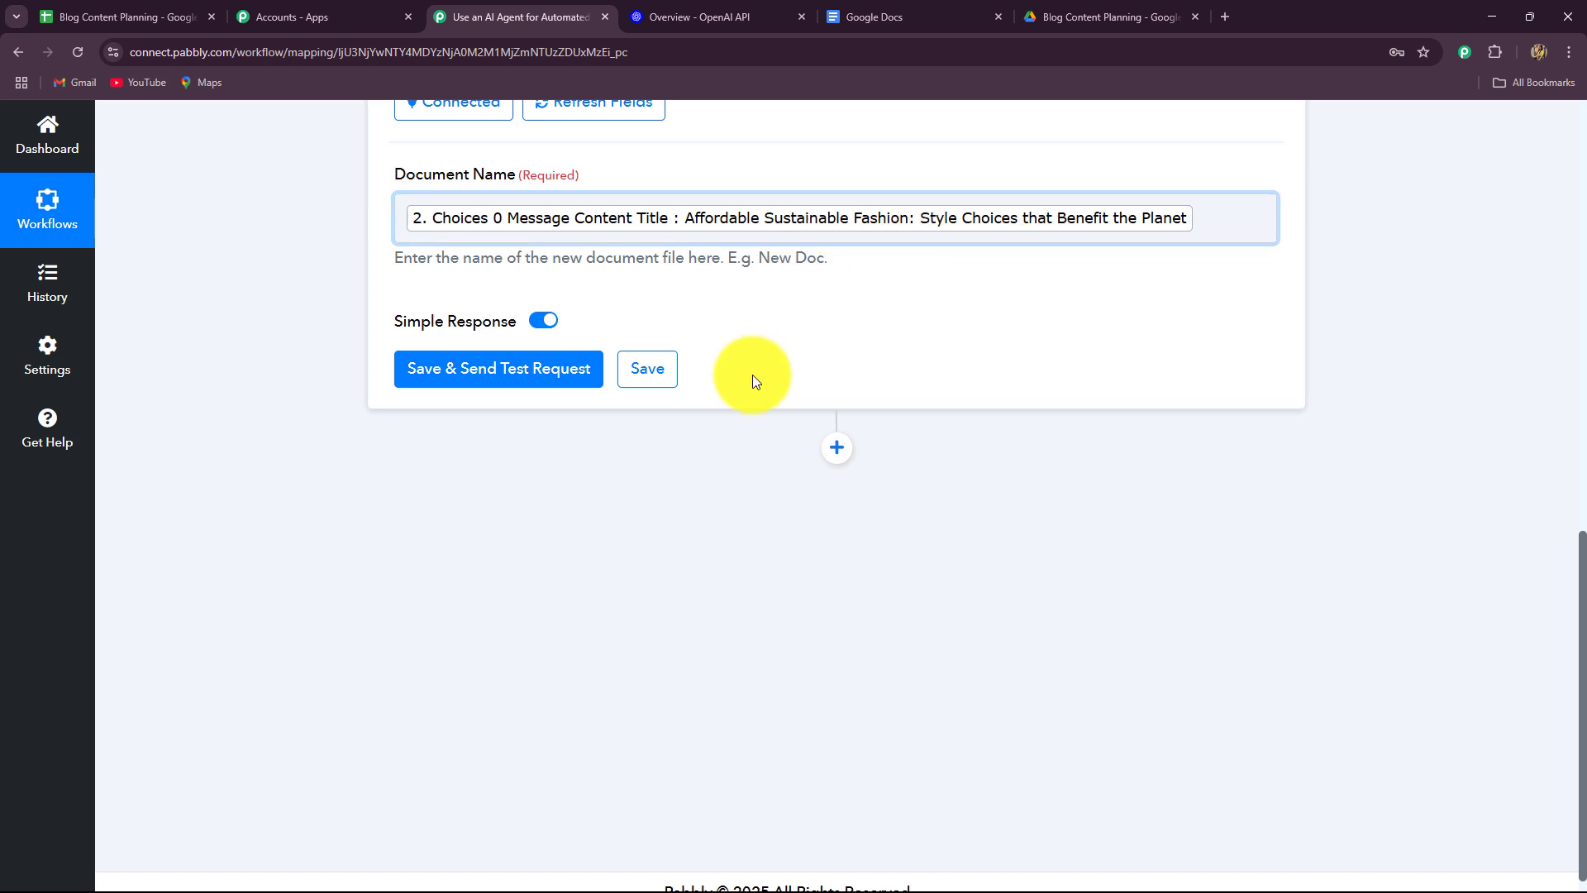
{"action": "left_click", "coordinate": [529, 369]}
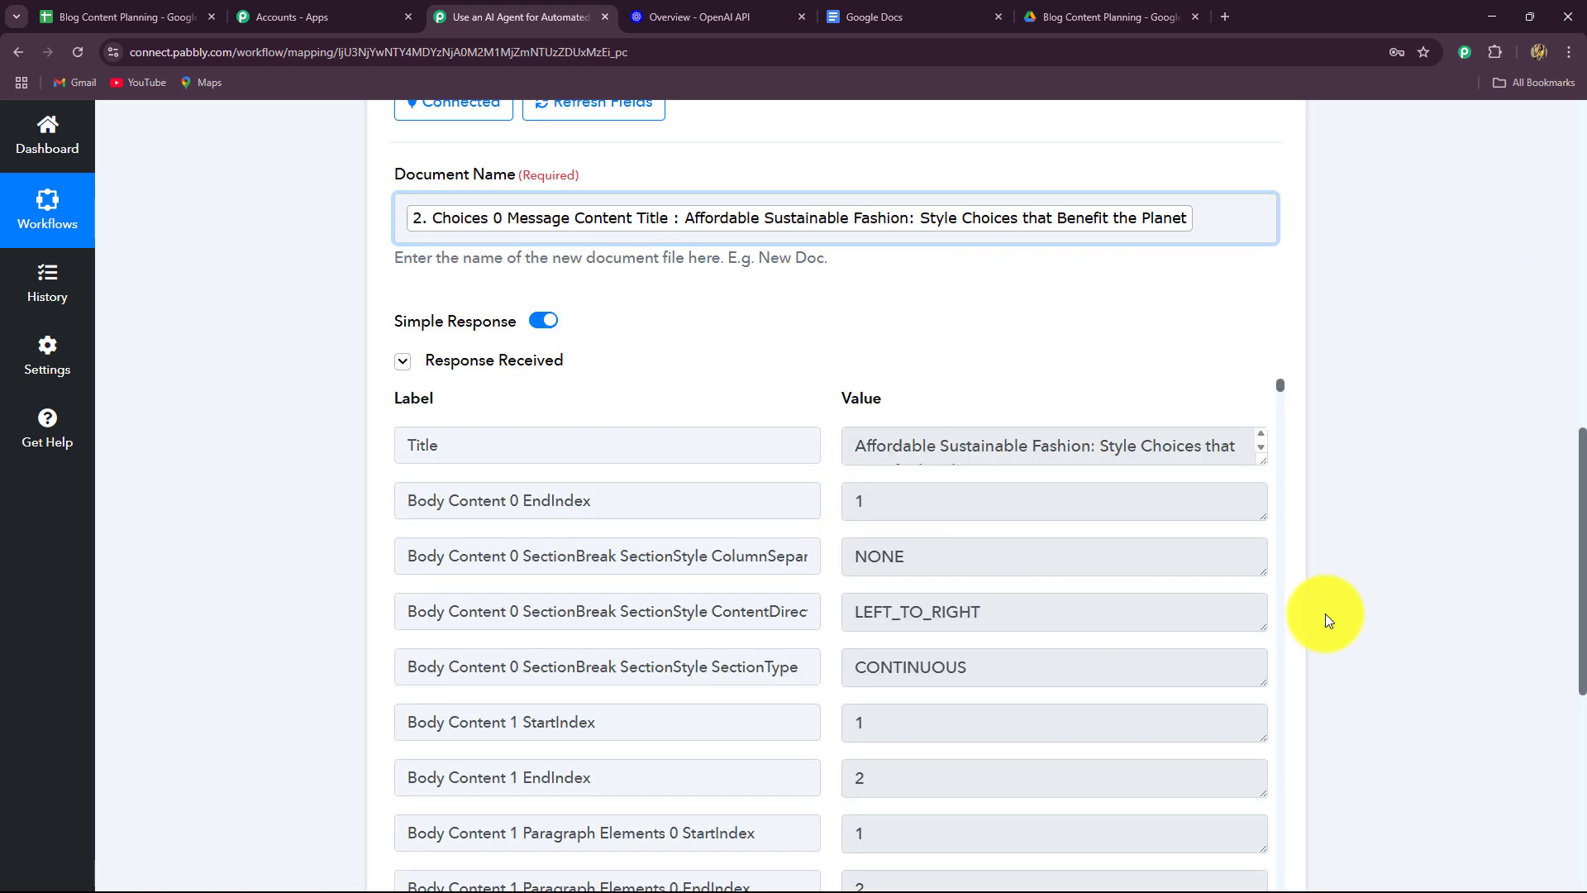
Open the new 'Affordable Sustainable Fashion: Style Choices that Benefit the Planet' document, then return to Pabbly.
{"action": "left_click", "coordinate": [856, 12]}
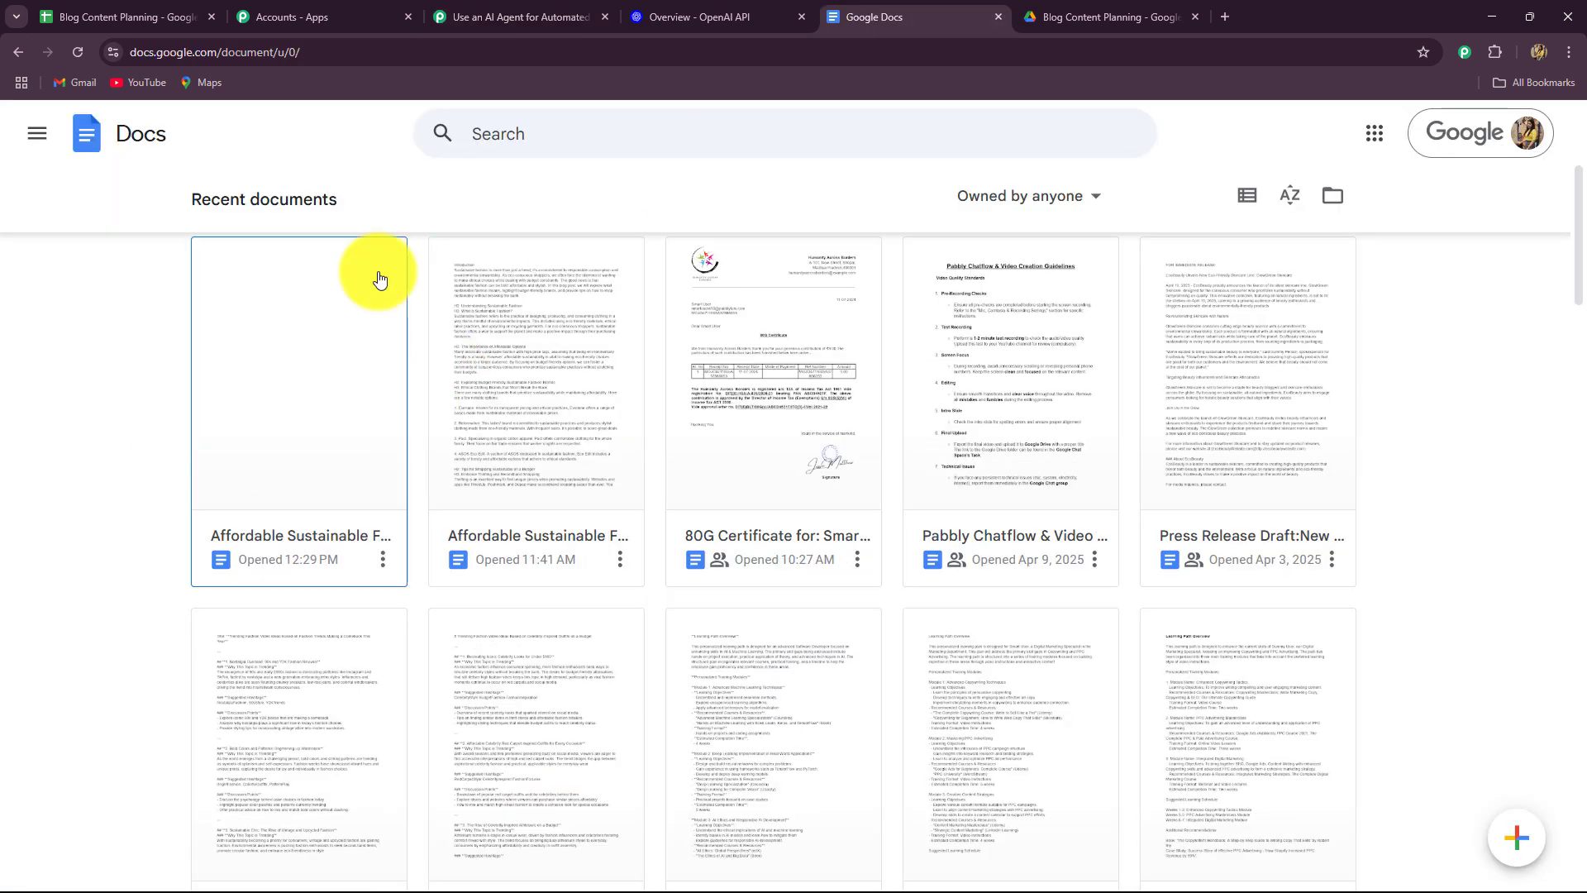
{"action": "left_click", "coordinate": [309, 396]}
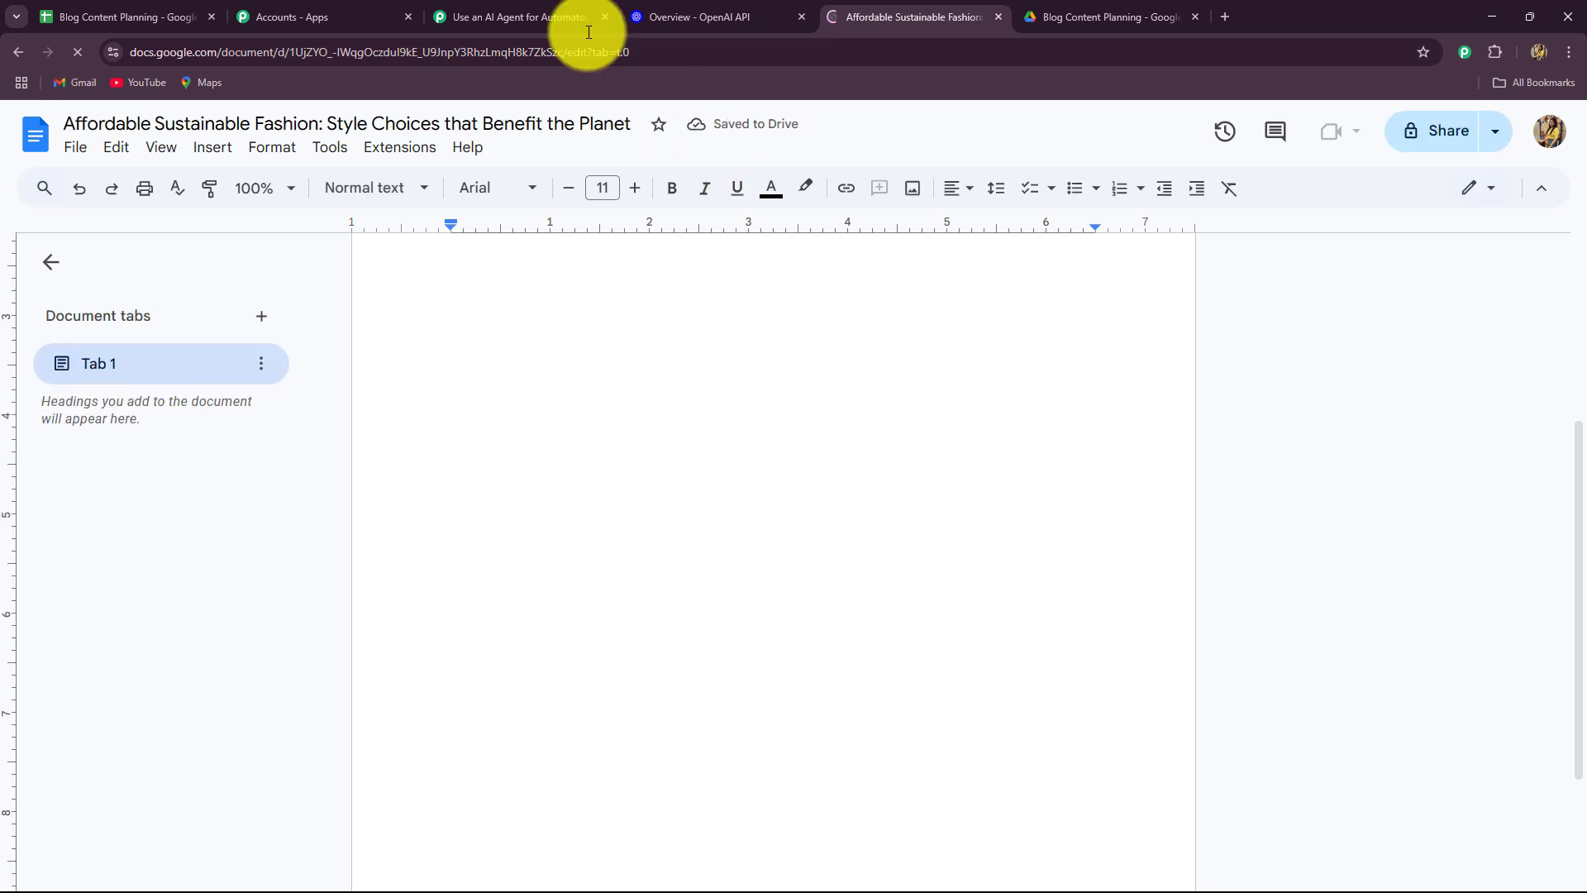
{"action": "left_click", "coordinate": [510, 10]}
{"action": "scroll", "coordinate": [293, 535], "scroll_direction": "down", "scroll_amount": 7}
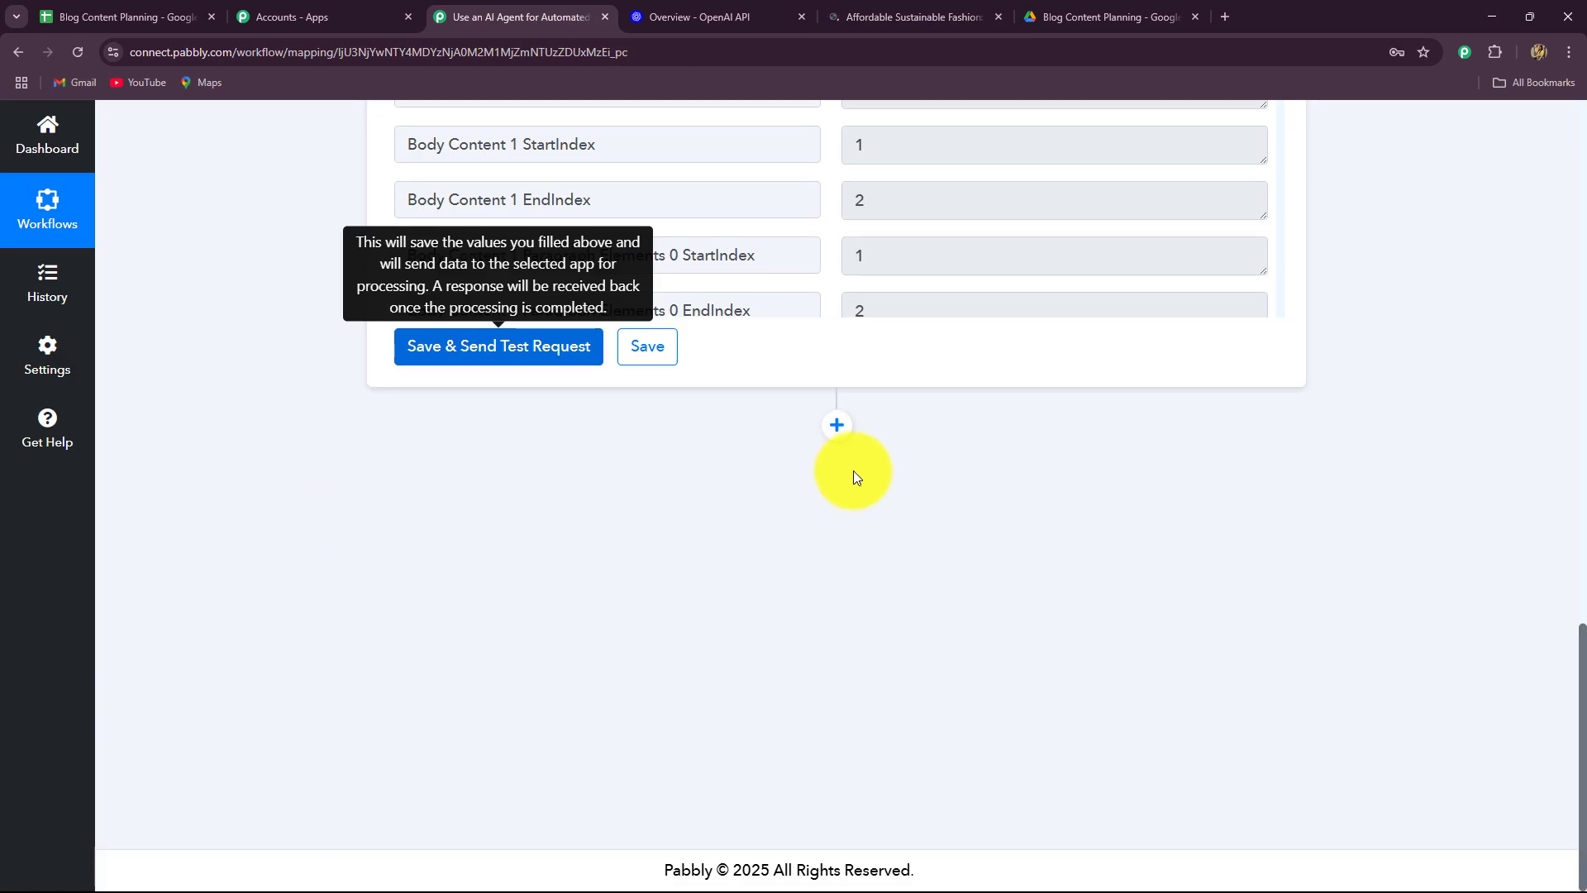
Add a Google Docs 'Append a Paragraph to a Document' step and connect the Google Docs account.
{"action": "left_click", "coordinate": [831, 429]}
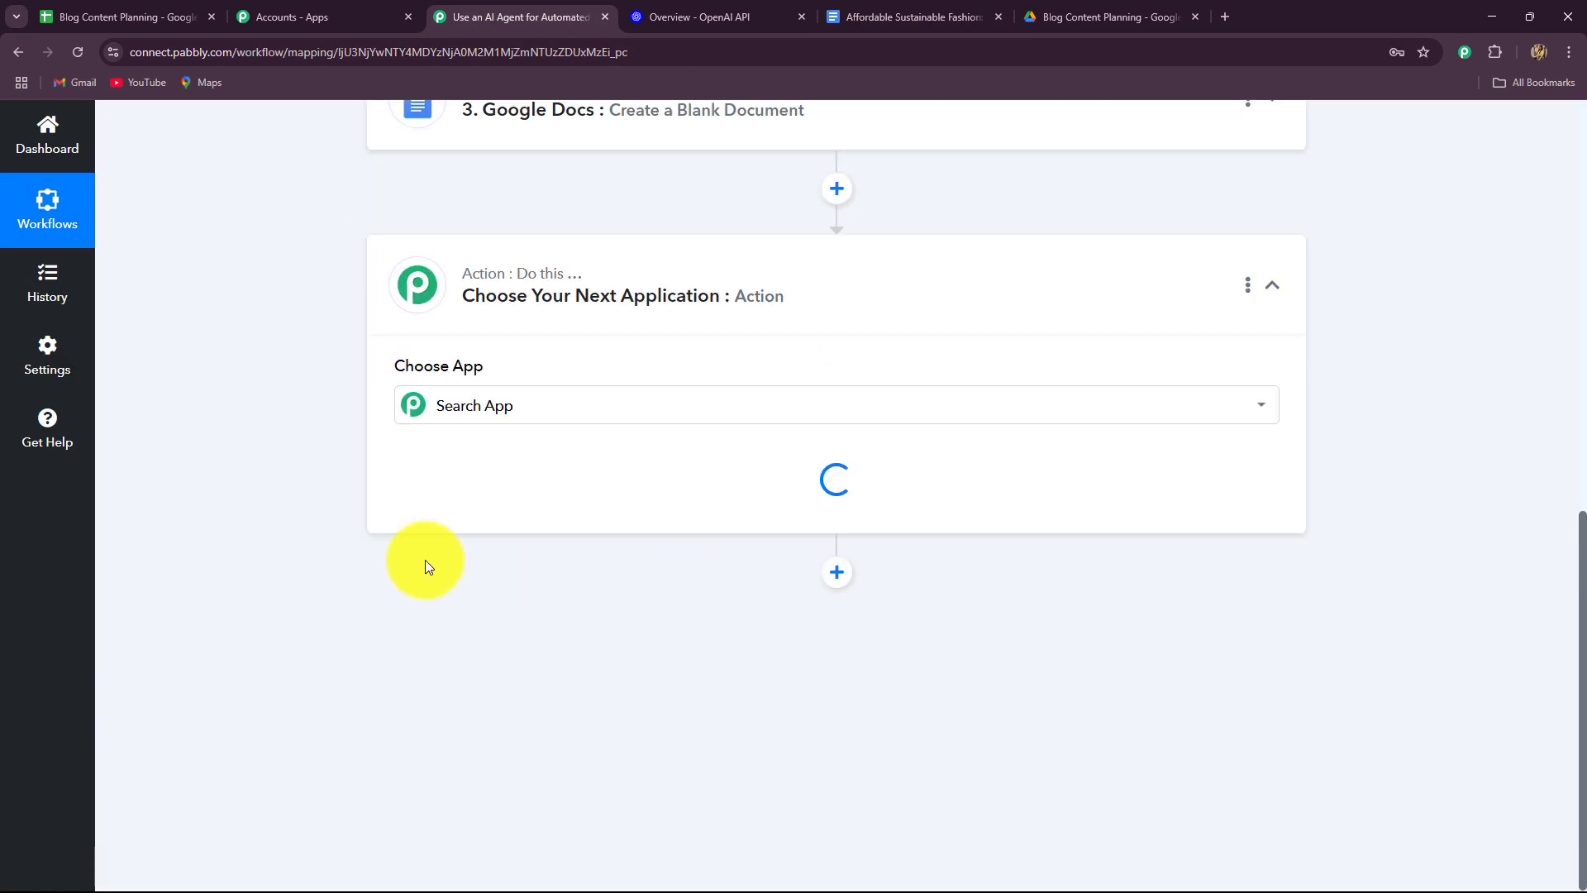
{"action": "type", "text": "do"}
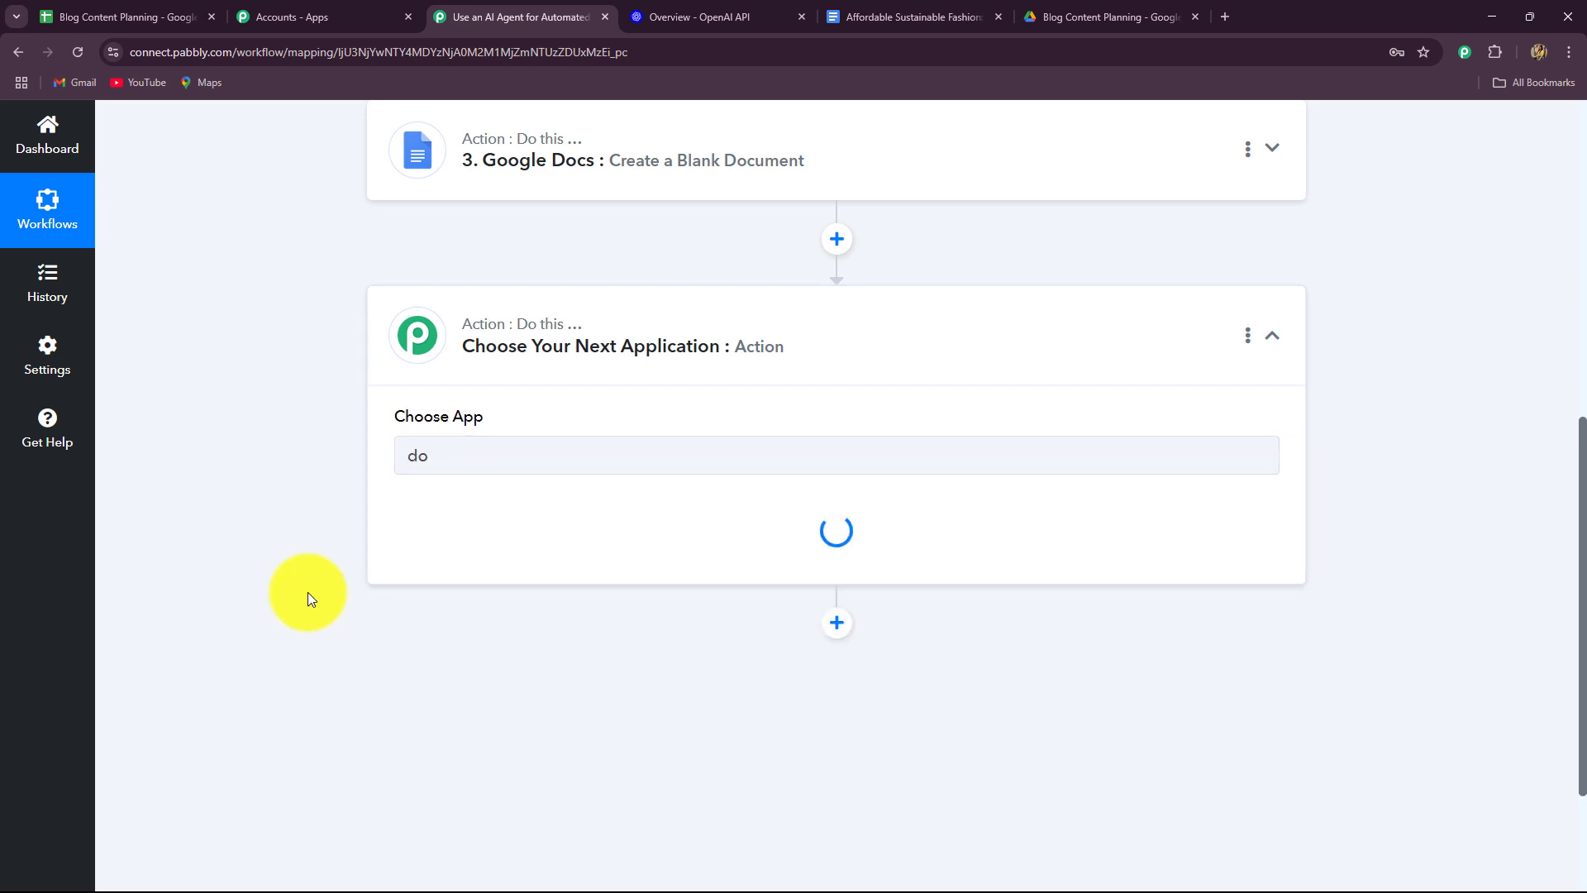
{"action": "left_click", "coordinate": [369, 551]}
{"action": "scroll", "coordinate": [429, 439], "scroll_direction": "down", "scroll_amount": 3}
{"action": "left_click", "coordinate": [505, 320]}
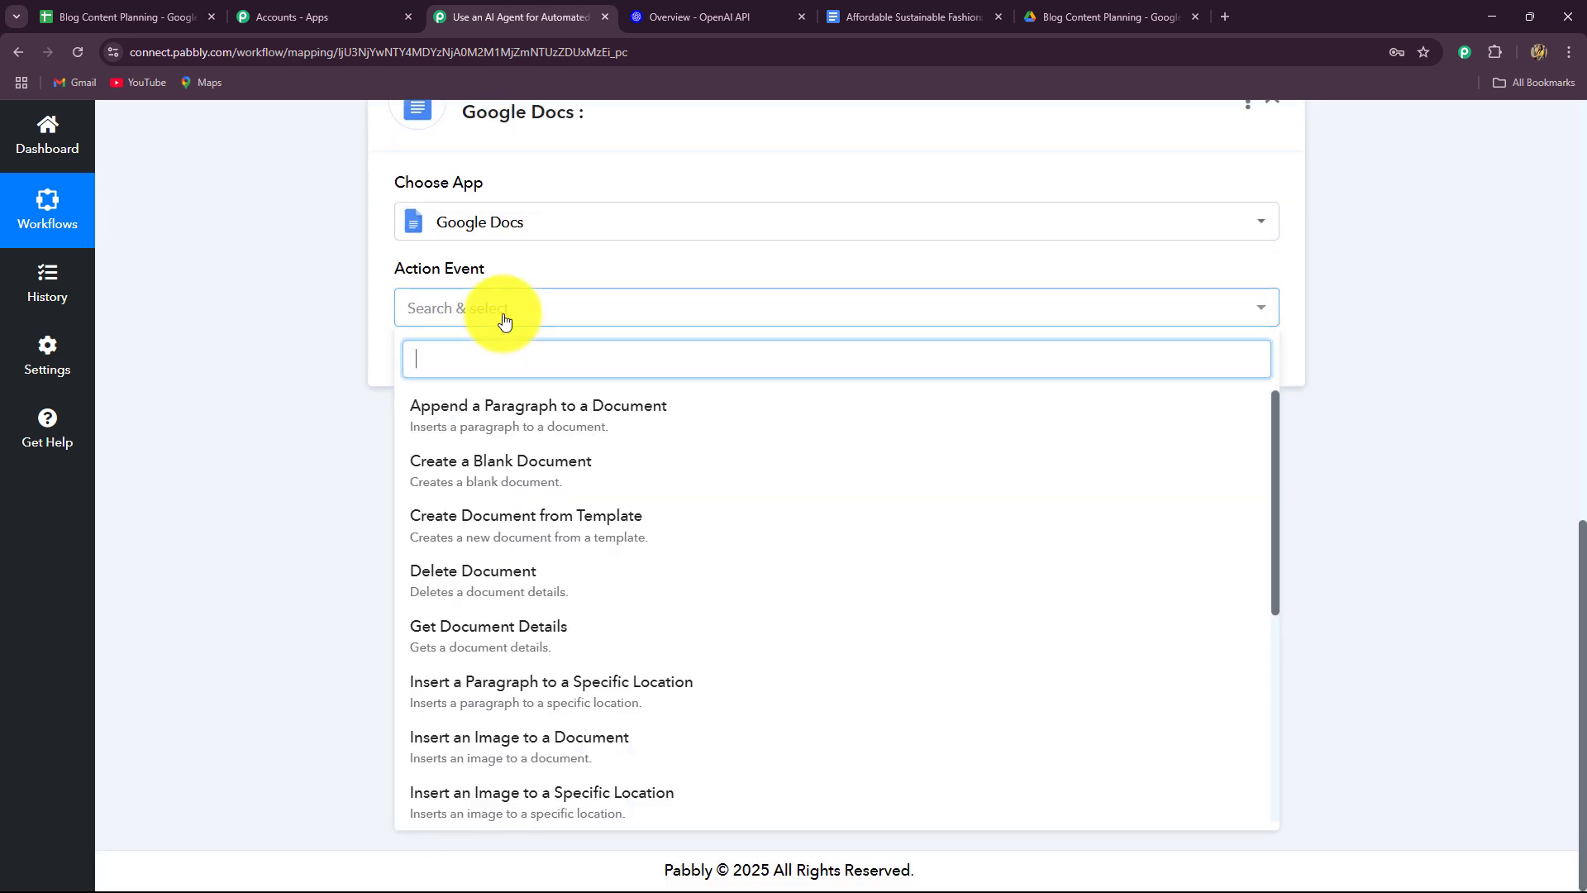
{"action": "left_click", "coordinate": [479, 422]}
{"action": "left_click", "coordinate": [448, 366]}
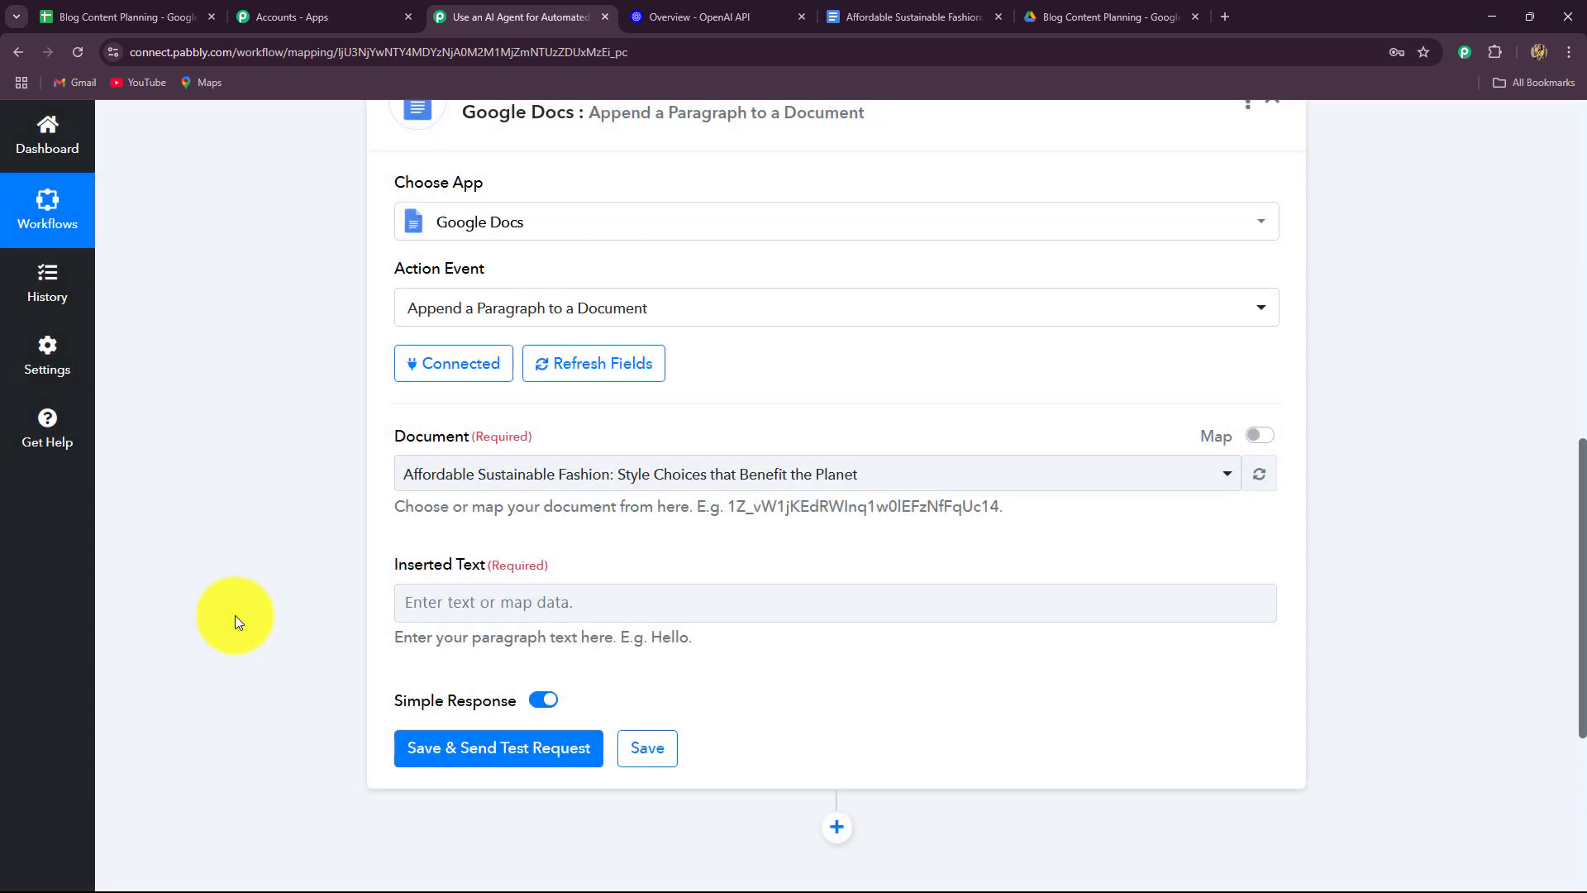
{"action": "scroll", "coordinate": [513, 375], "scroll_direction": "up", "scroll_amount": 2}
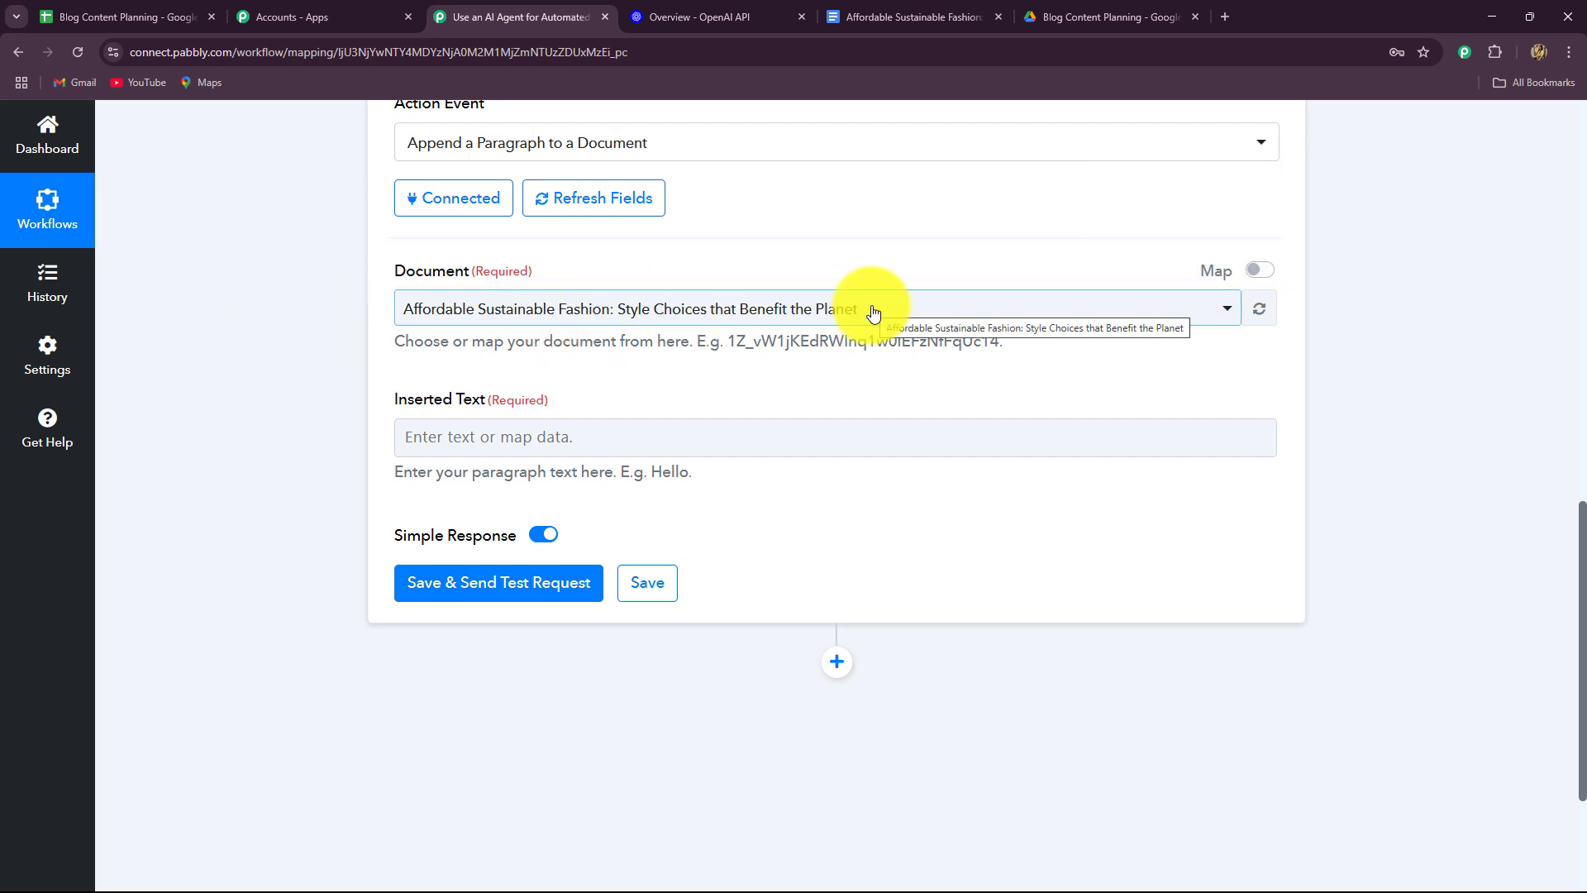
Switch Document to mapped input, replacing the fixed ID with the created document's DocumentId.
{"action": "left_click", "coordinate": [1262, 271]}
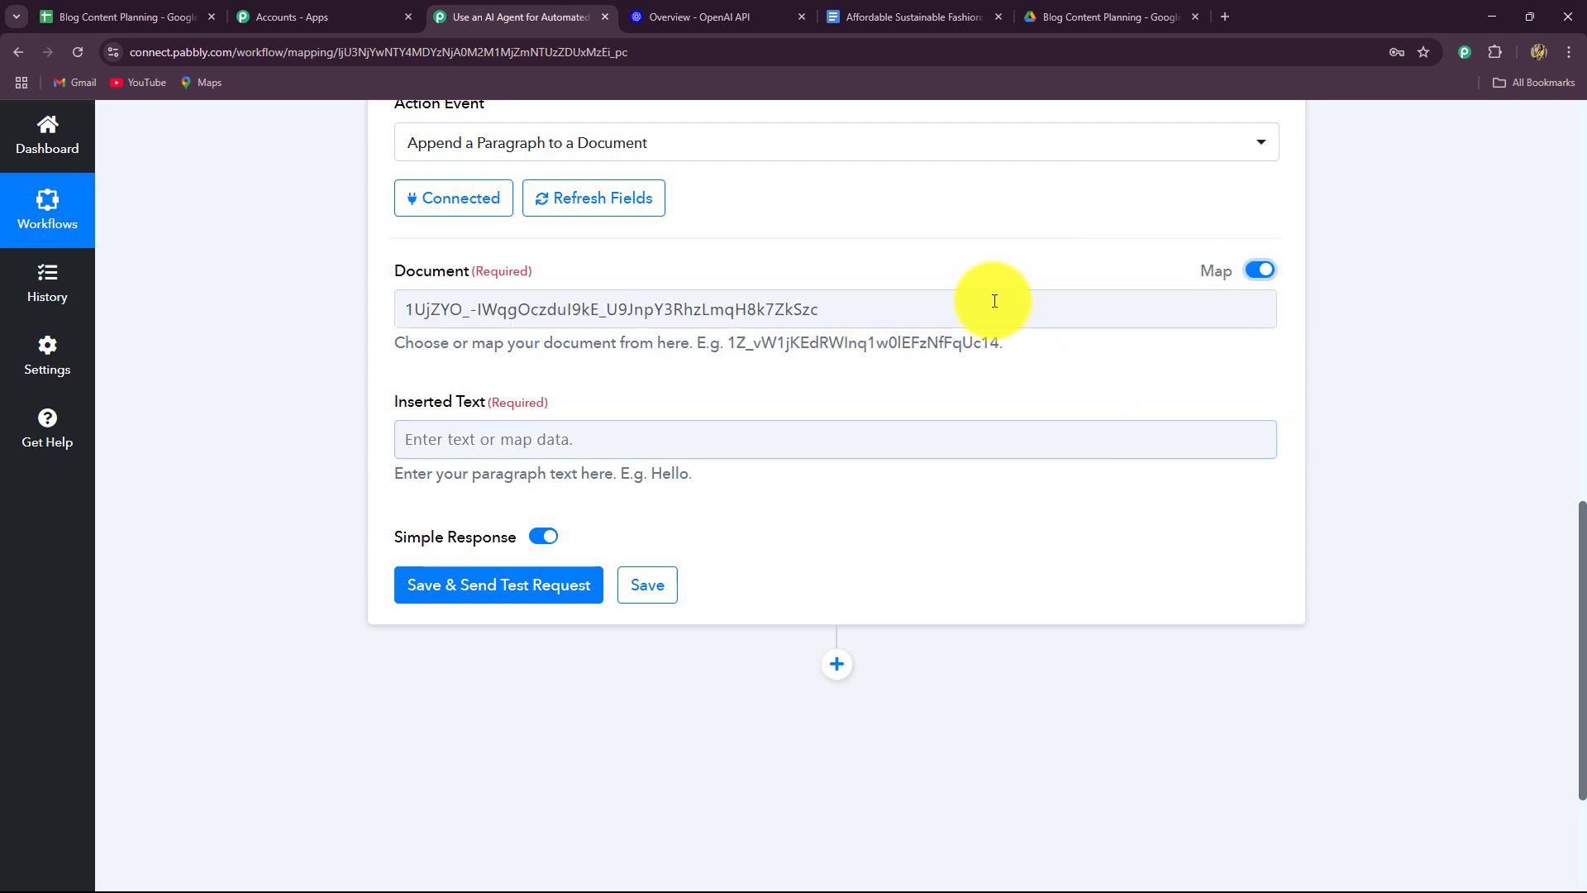
{"action": "left_click_drag", "start_coordinate": [1000, 305], "coordinate": [297, 330]}
{"action": "key", "text": "BackSpace"}
{"action": "scroll", "coordinate": [279, 331], "scroll_direction": "down", "scroll_amount": 2}
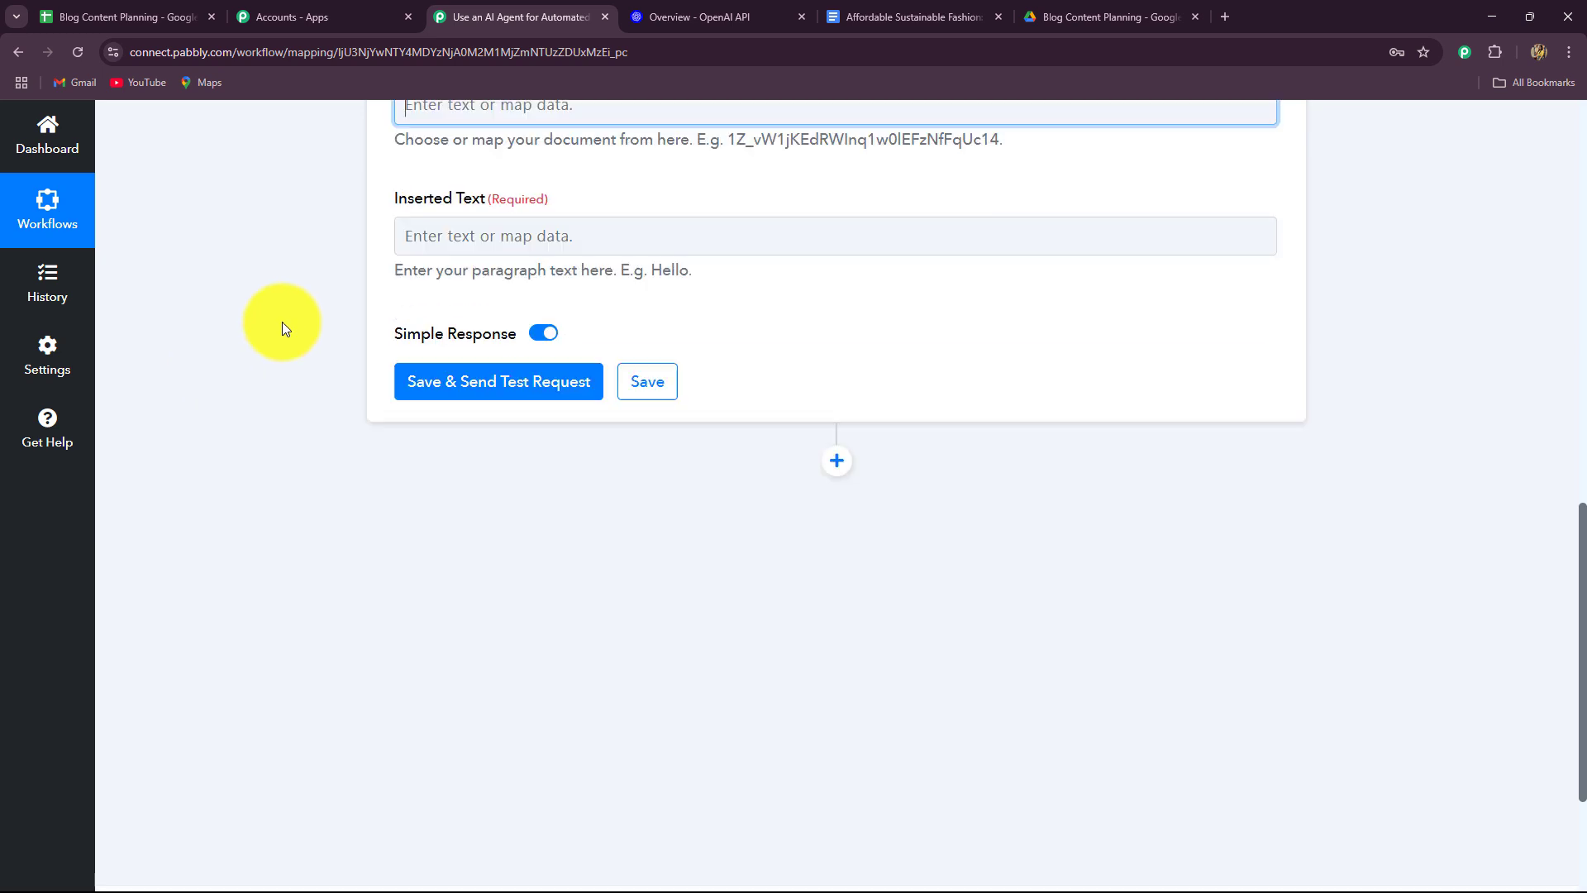
{"action": "scroll", "coordinate": [281, 321], "scroll_direction": "up", "scroll_amount": 3}
{"action": "left_click", "coordinate": [454, 411]}
{"action": "scroll", "coordinate": [335, 593], "scroll_direction": "down", "scroll_amount": 3}
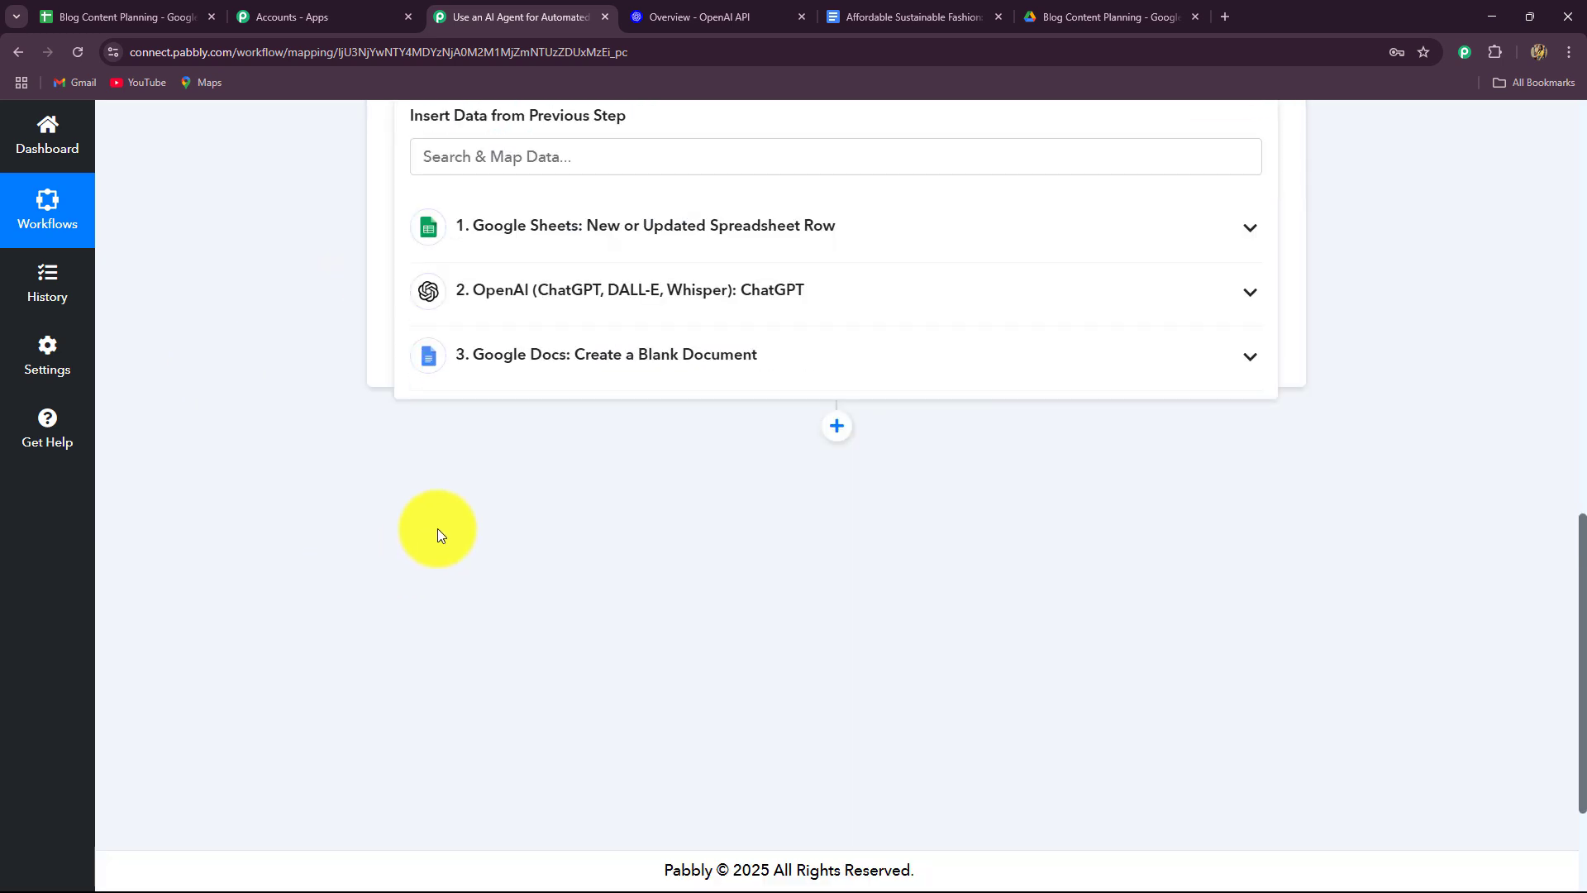
{"action": "left_click", "coordinate": [542, 374]}
{"action": "left_click", "coordinate": [477, 165]}
{"action": "type", "text": "id"}
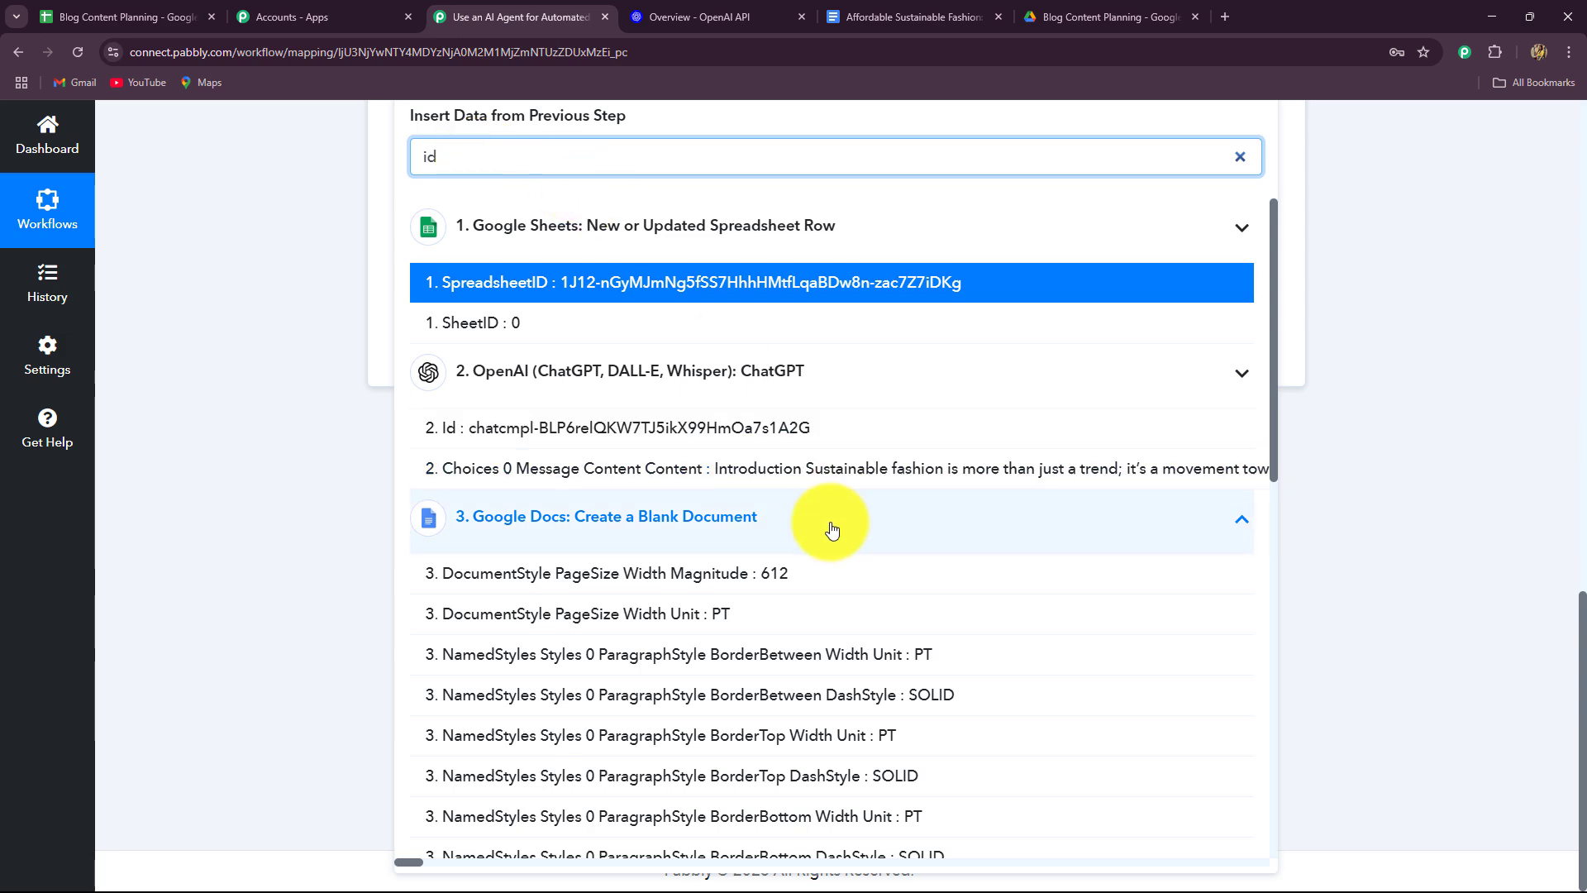
{"action": "scroll", "coordinate": [832, 530], "scroll_direction": "down", "scroll_amount": 9}
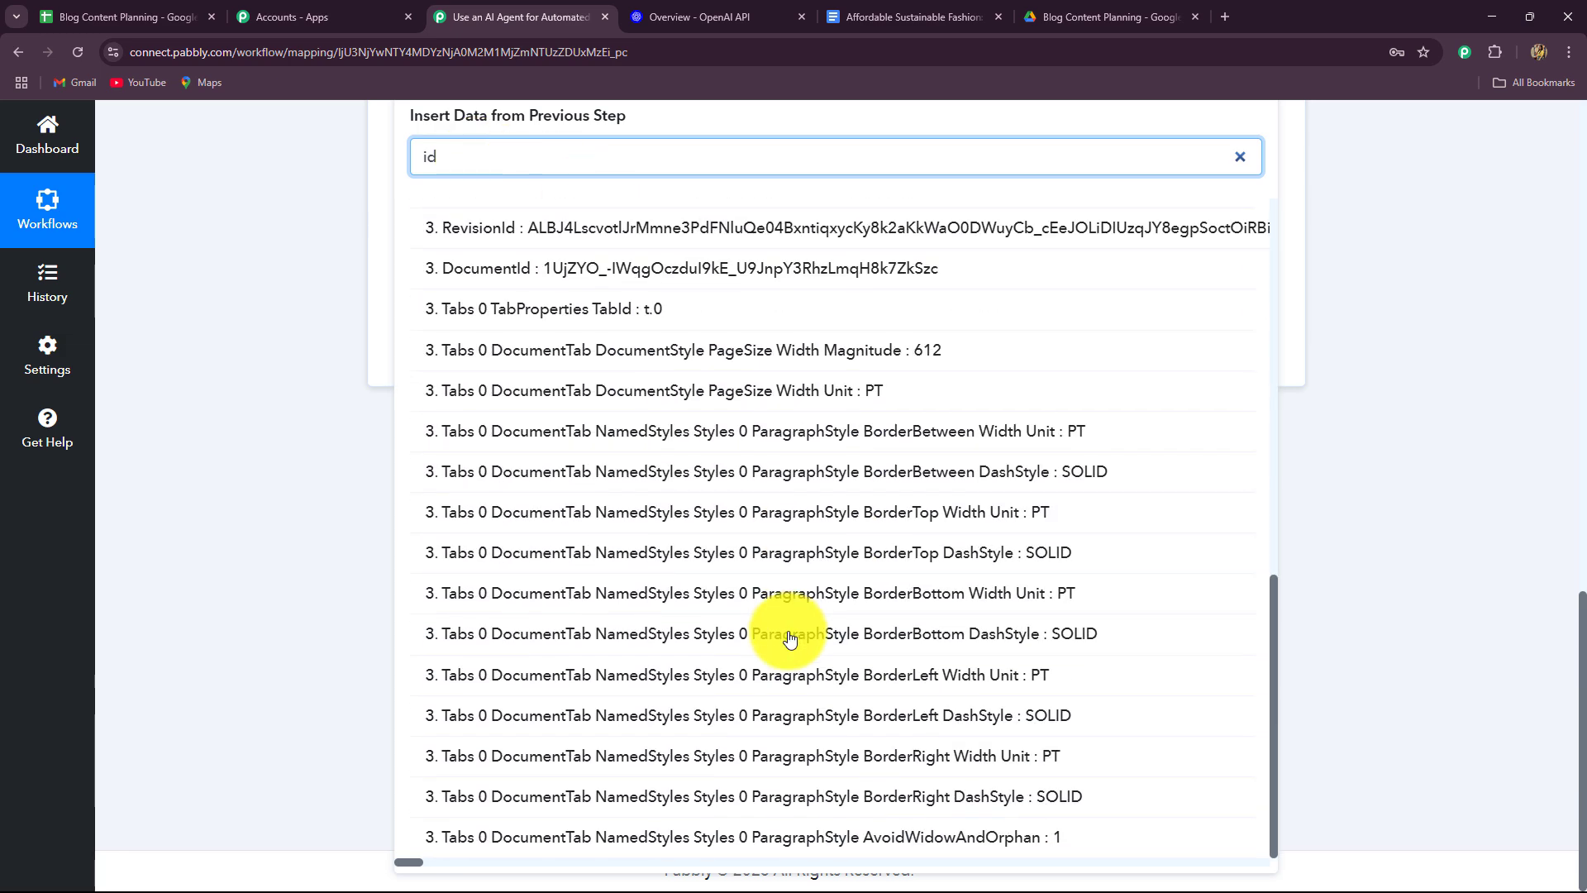
{"action": "left_click", "coordinate": [516, 426]}
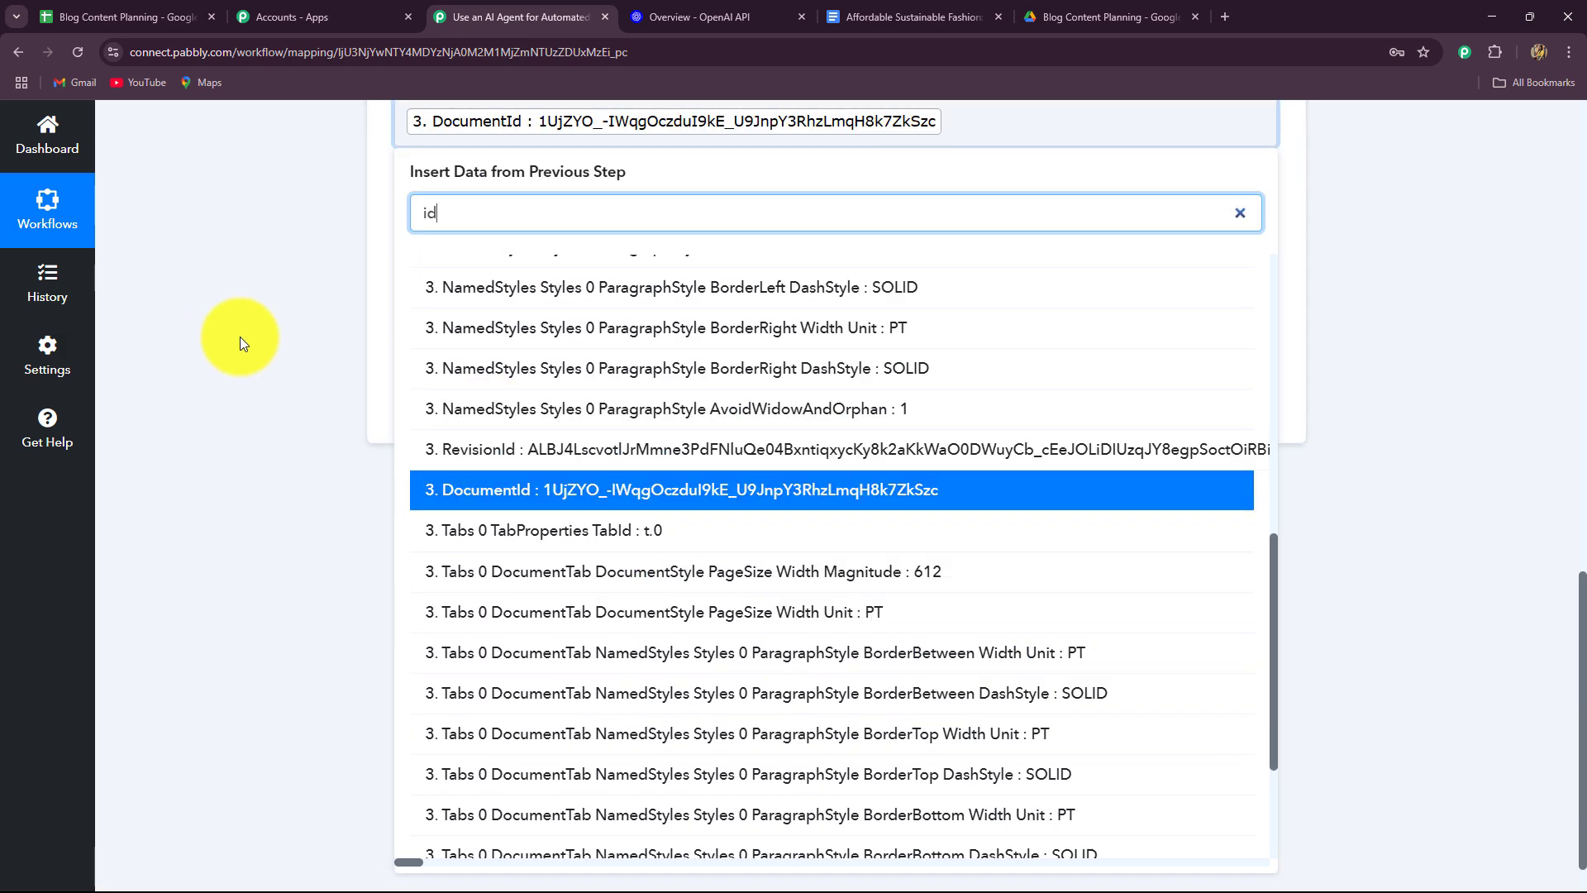
{"action": "scroll", "coordinate": [384, 195], "scroll_direction": "down", "scroll_amount": 2}
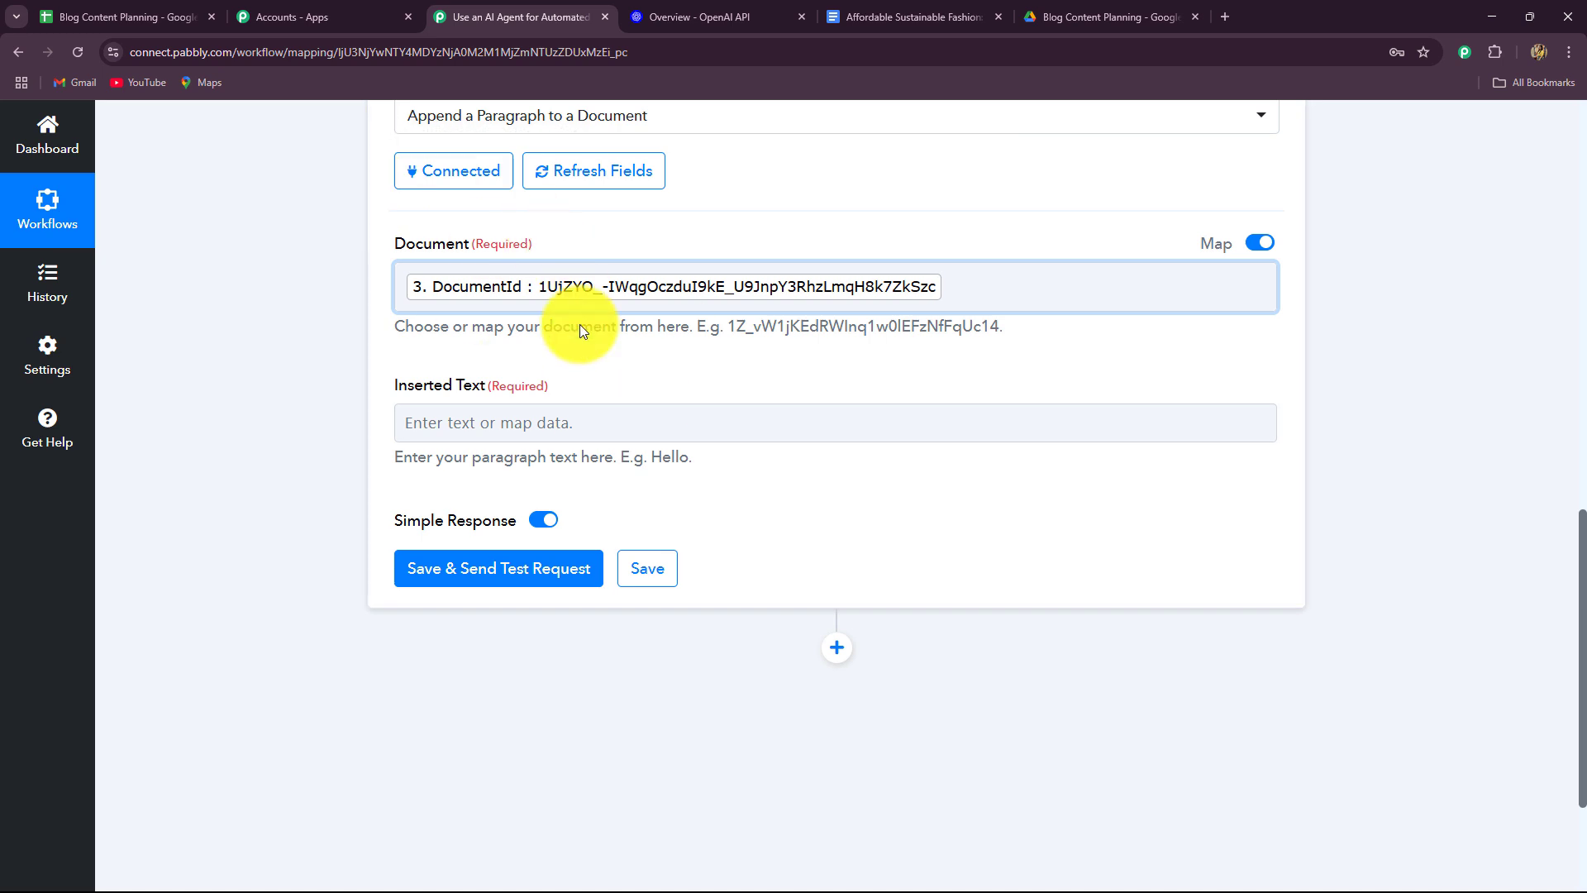
{"action": "scroll", "coordinate": [334, 438], "scroll_direction": "down", "scroll_amount": 3}
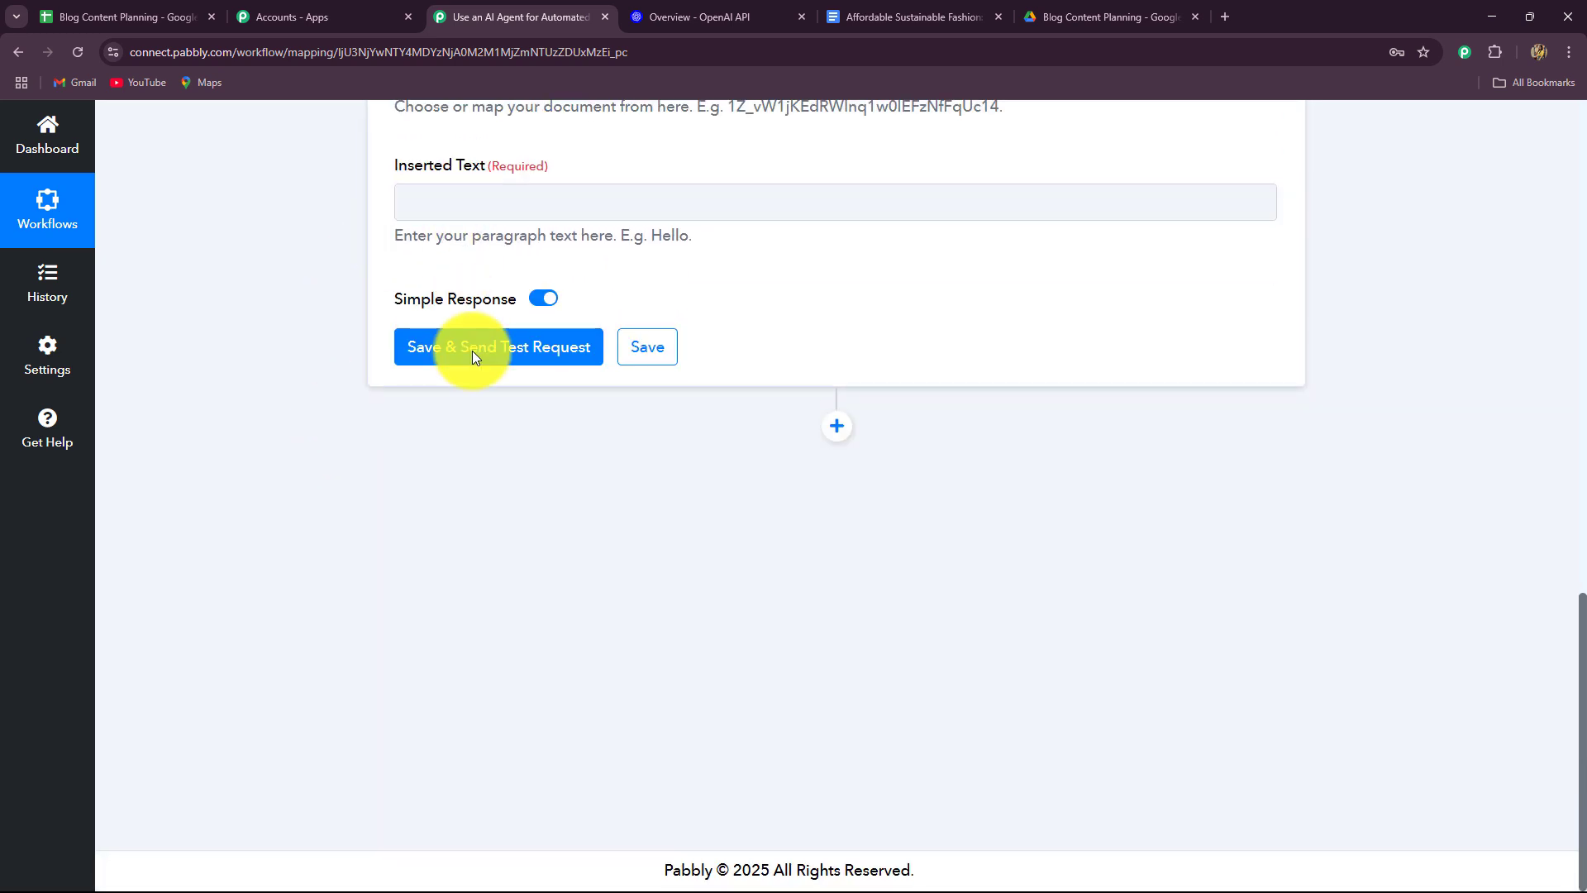
Fill Inserted Text with the document title and ChatGPT article, then send a test request.
{"action": "left_click", "coordinate": [456, 202]}
{"action": "left_click", "coordinate": [496, 485]}
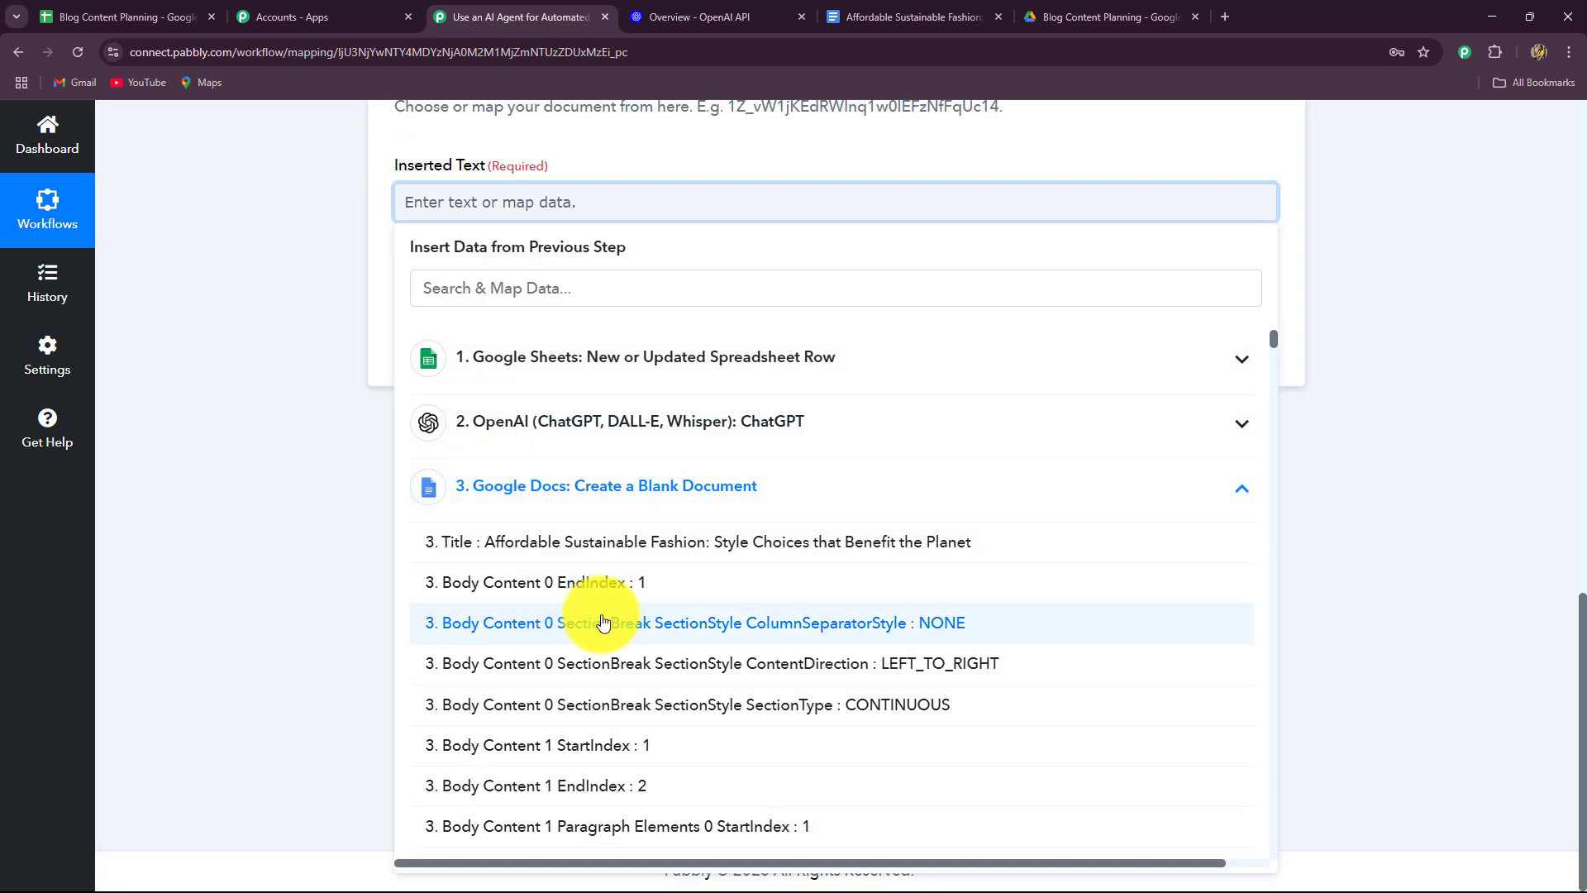
{"action": "left_click", "coordinate": [651, 550]}
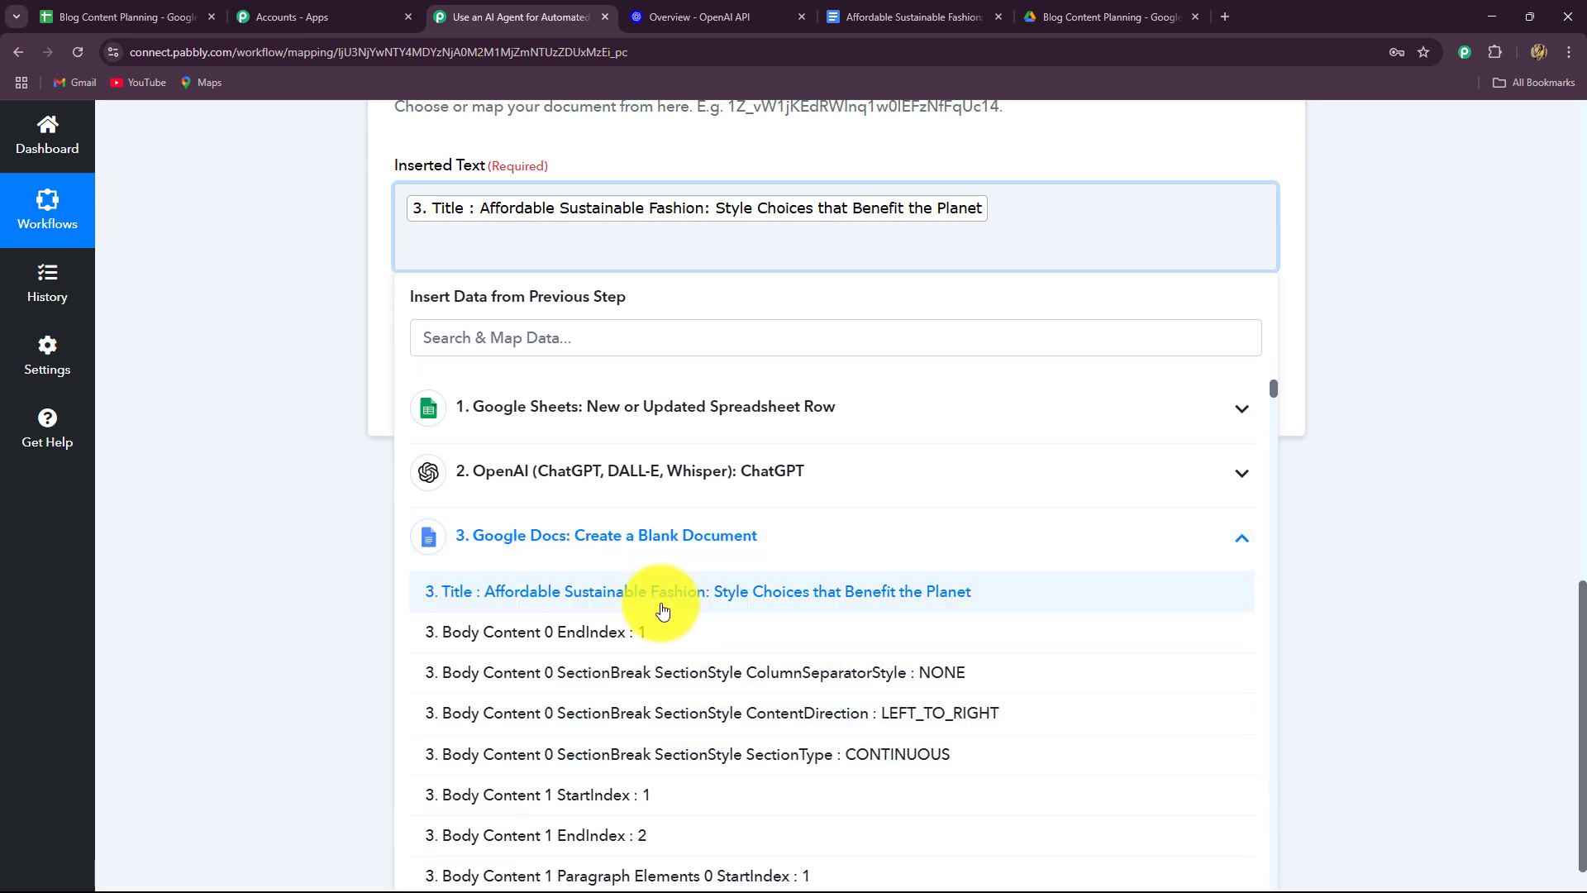
{"action": "left_click", "coordinate": [568, 475]}
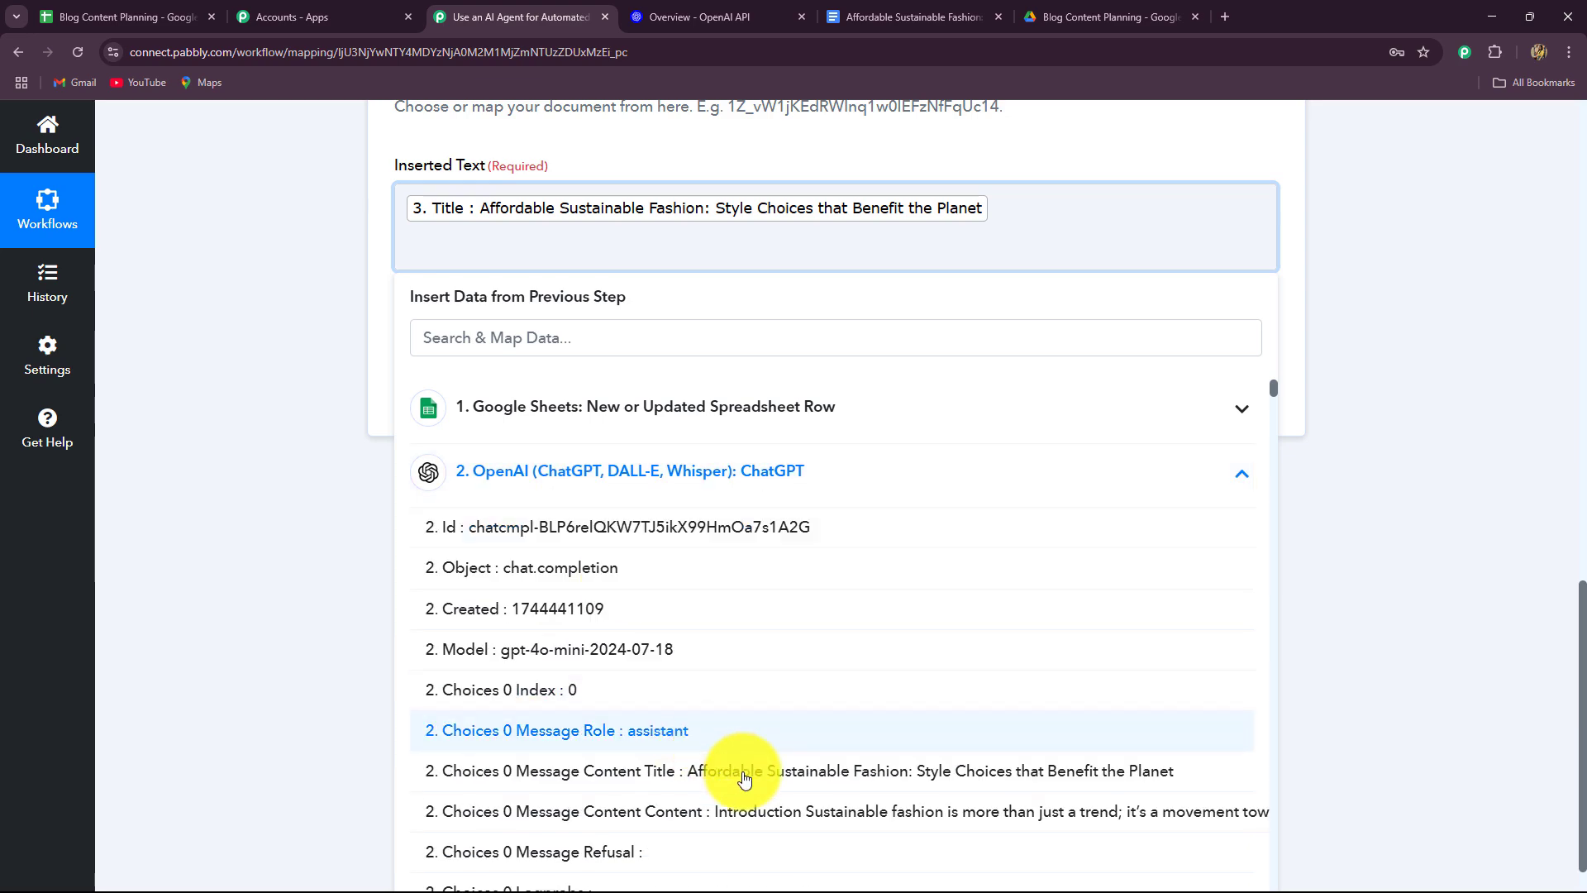
{"action": "left_click", "coordinate": [839, 807]}
{"action": "left_click", "coordinate": [241, 529]}
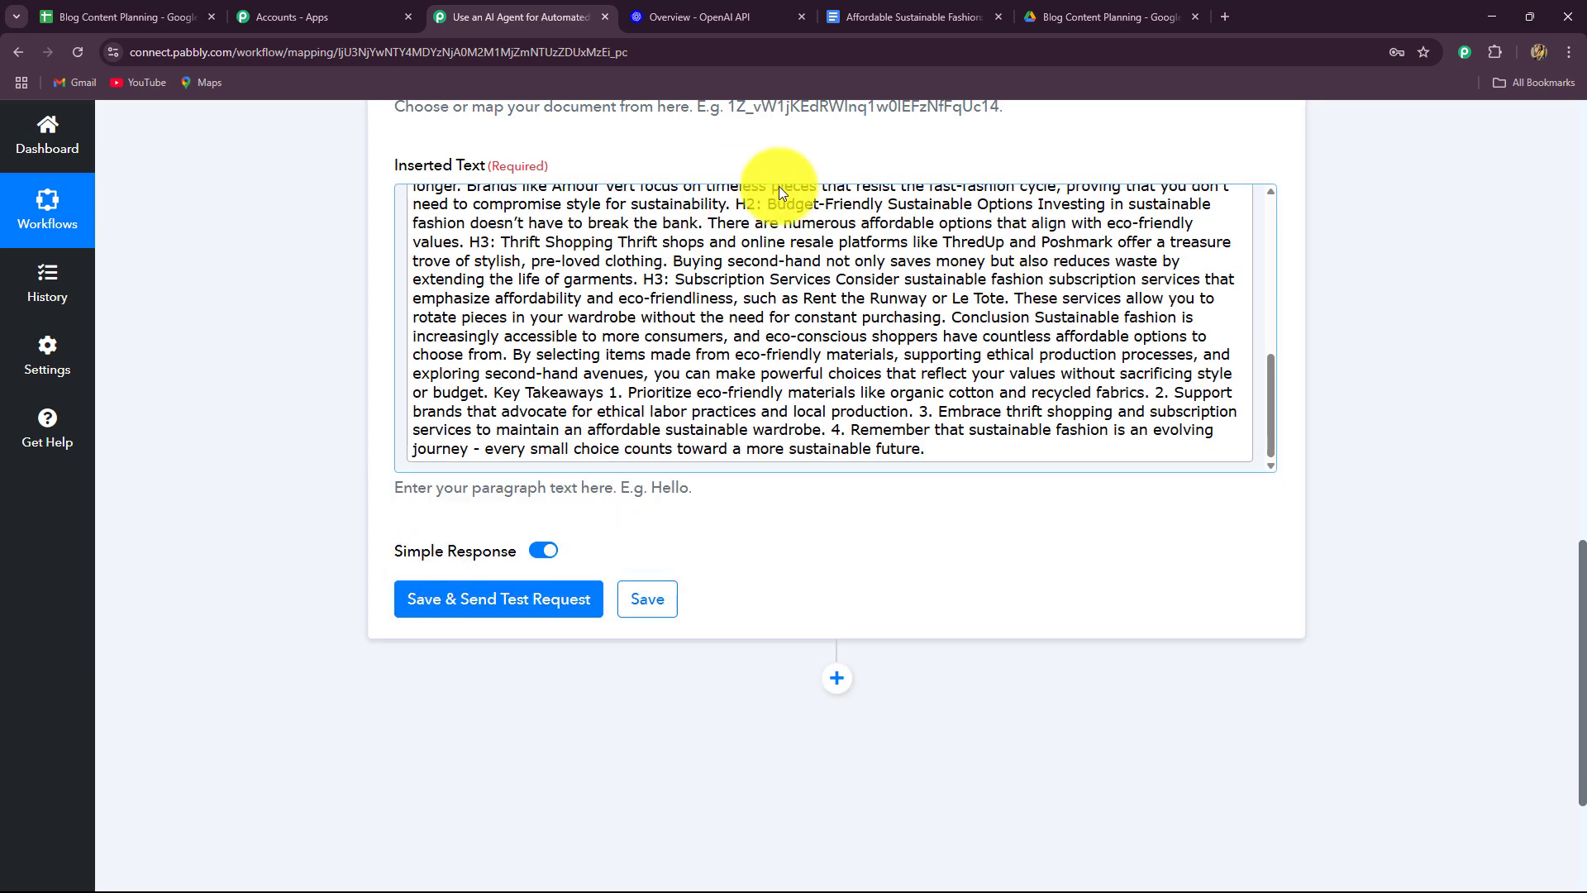
{"action": "scroll", "coordinate": [980, 485], "scroll_direction": "up", "scroll_amount": 3}
{"action": "scroll", "coordinate": [448, 463], "scroll_direction": "down", "scroll_amount": 5}
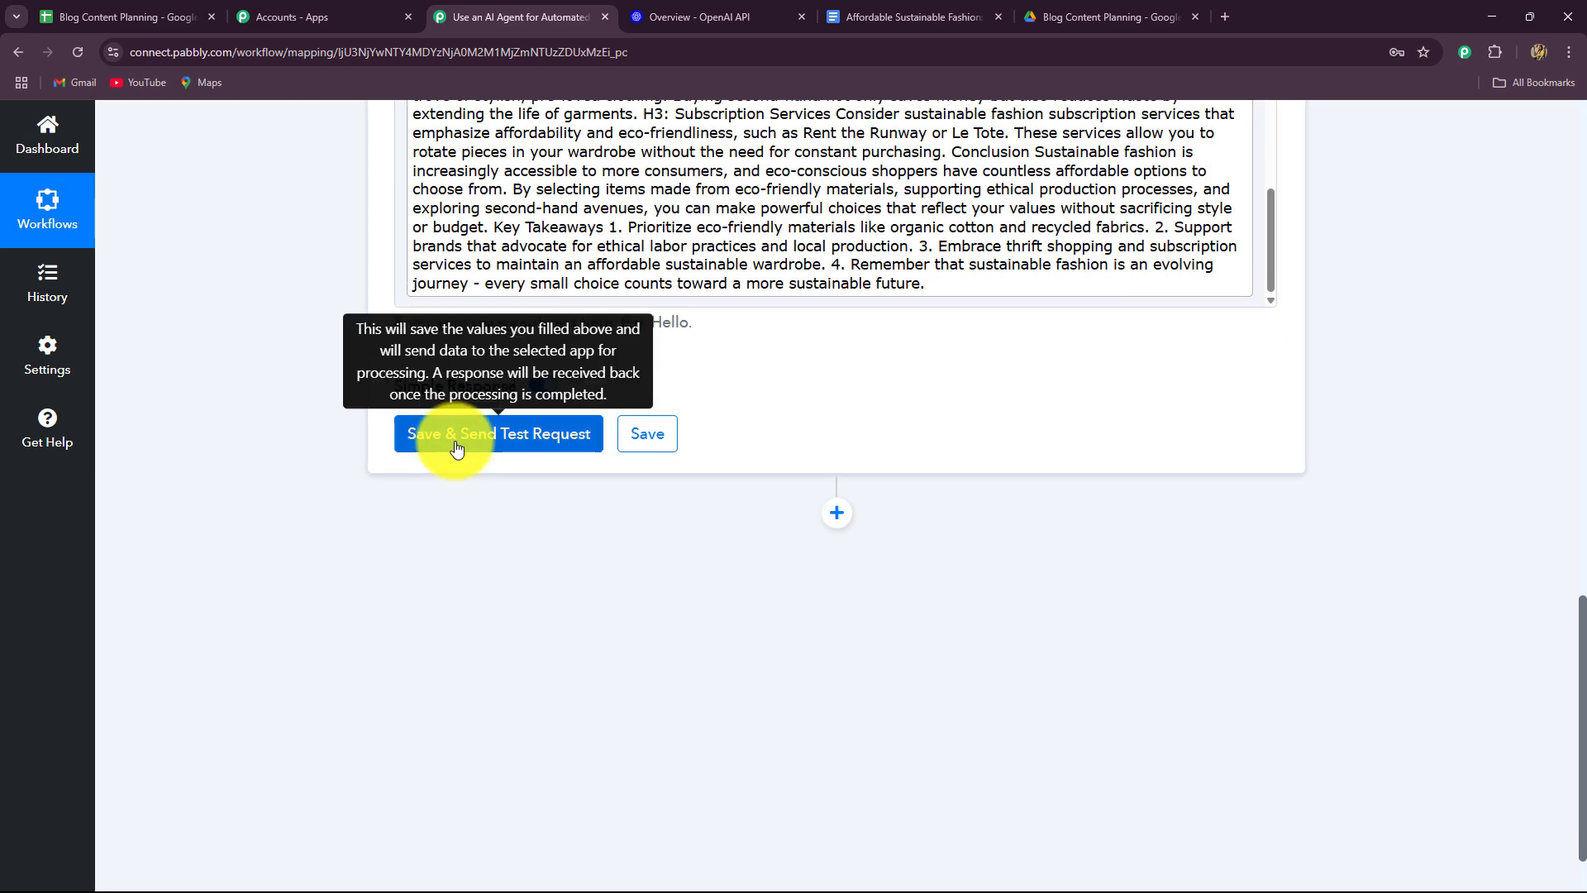
{"action": "left_click", "coordinate": [647, 436]}
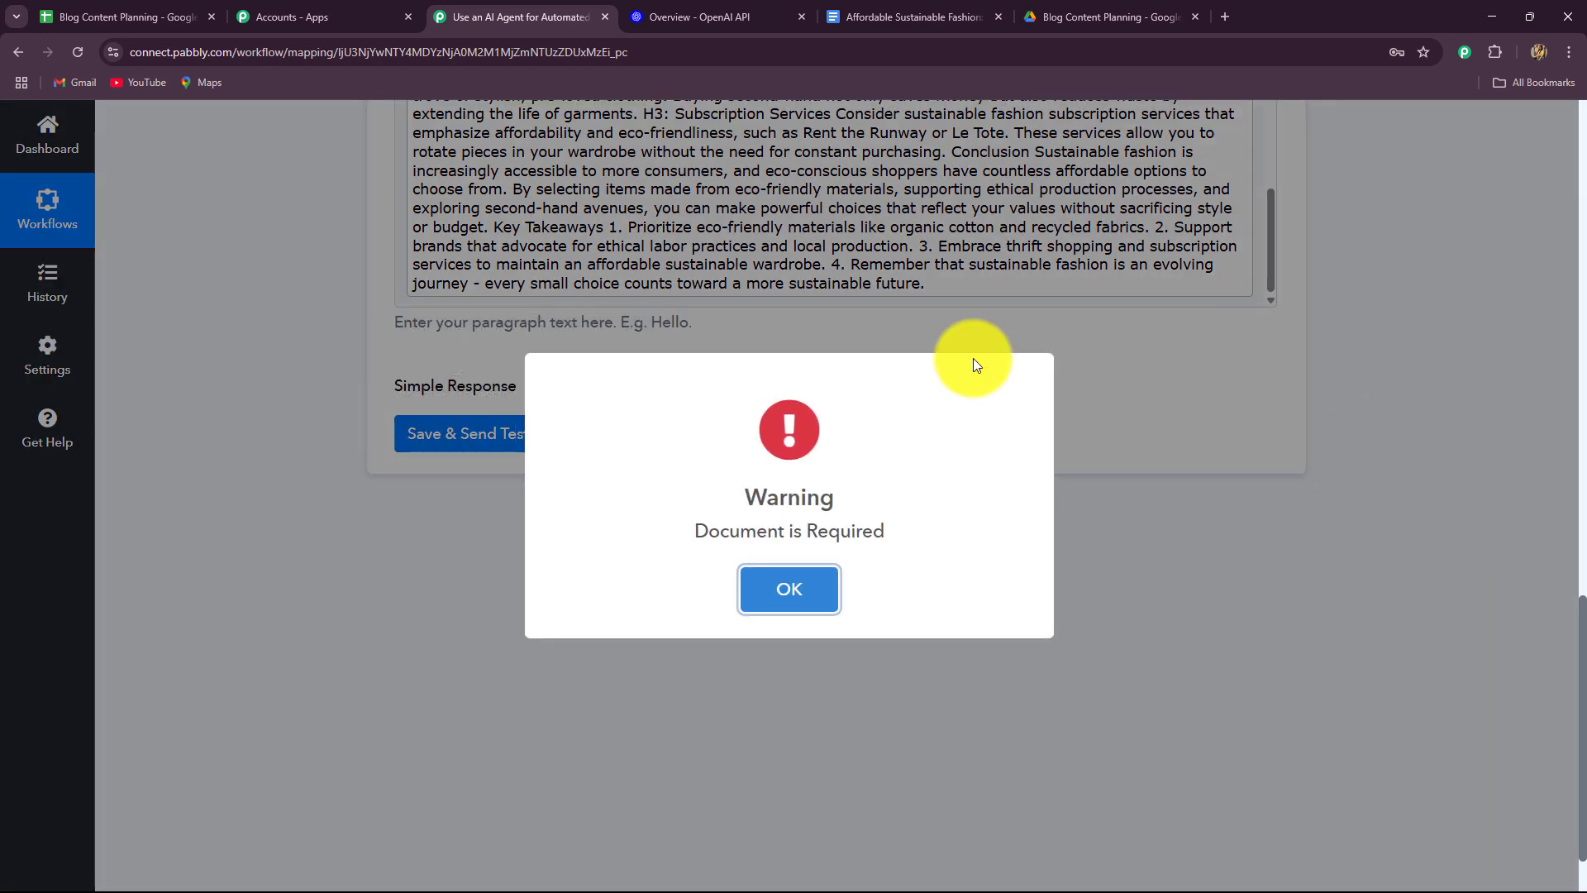
Dismiss the 'Document is Required' warning, map 3. DocumentId into Document, and retest successfully.
{"action": "left_click", "coordinate": [796, 607]}
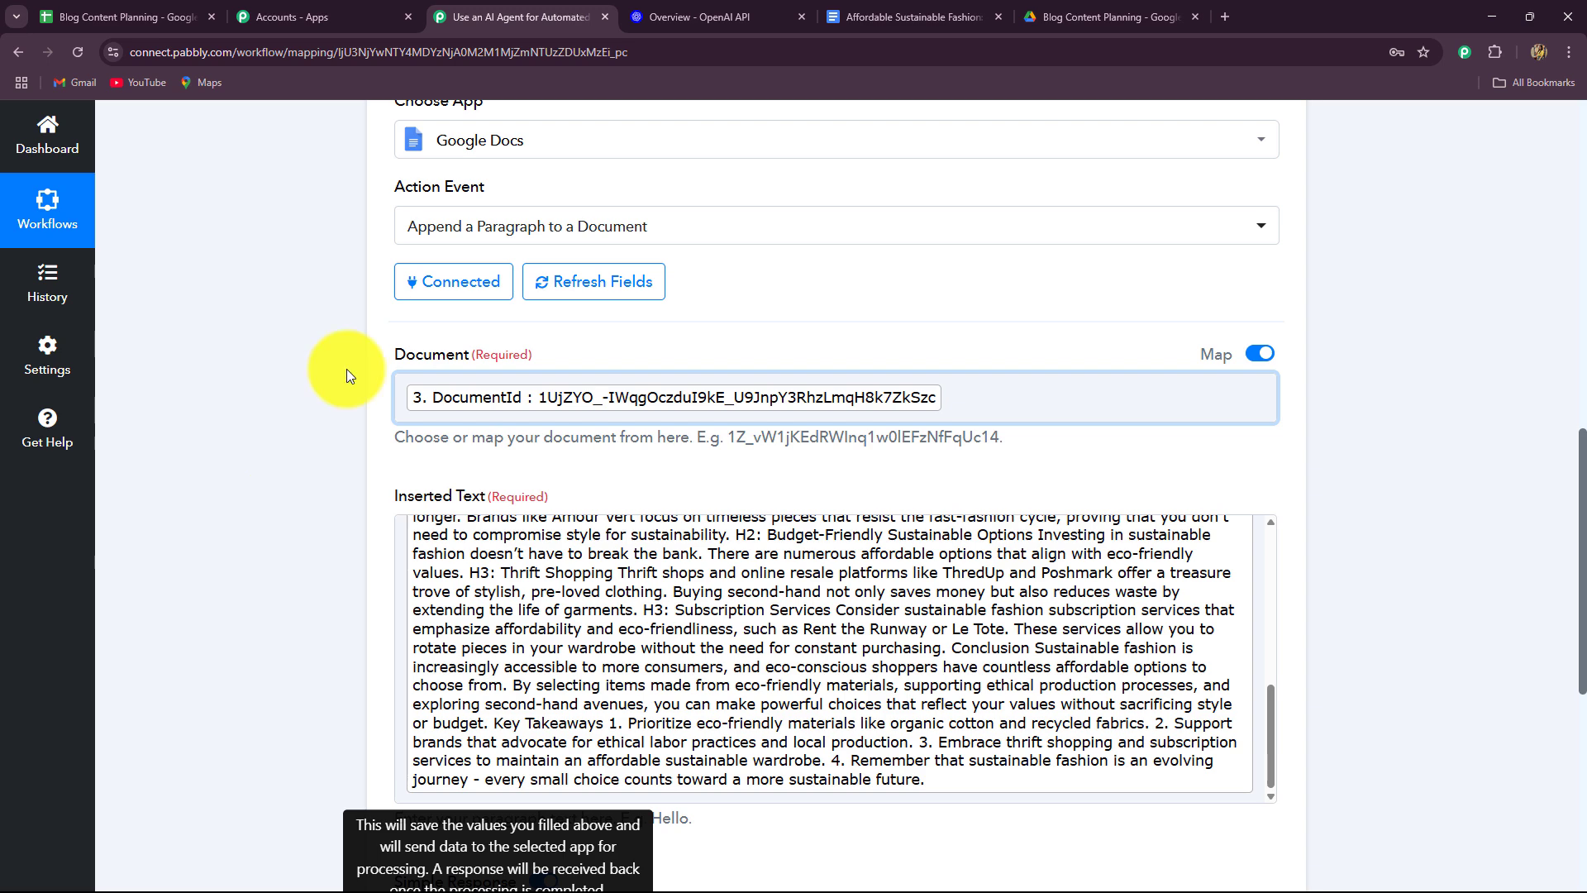
{"action": "left_click", "coordinate": [631, 282]}
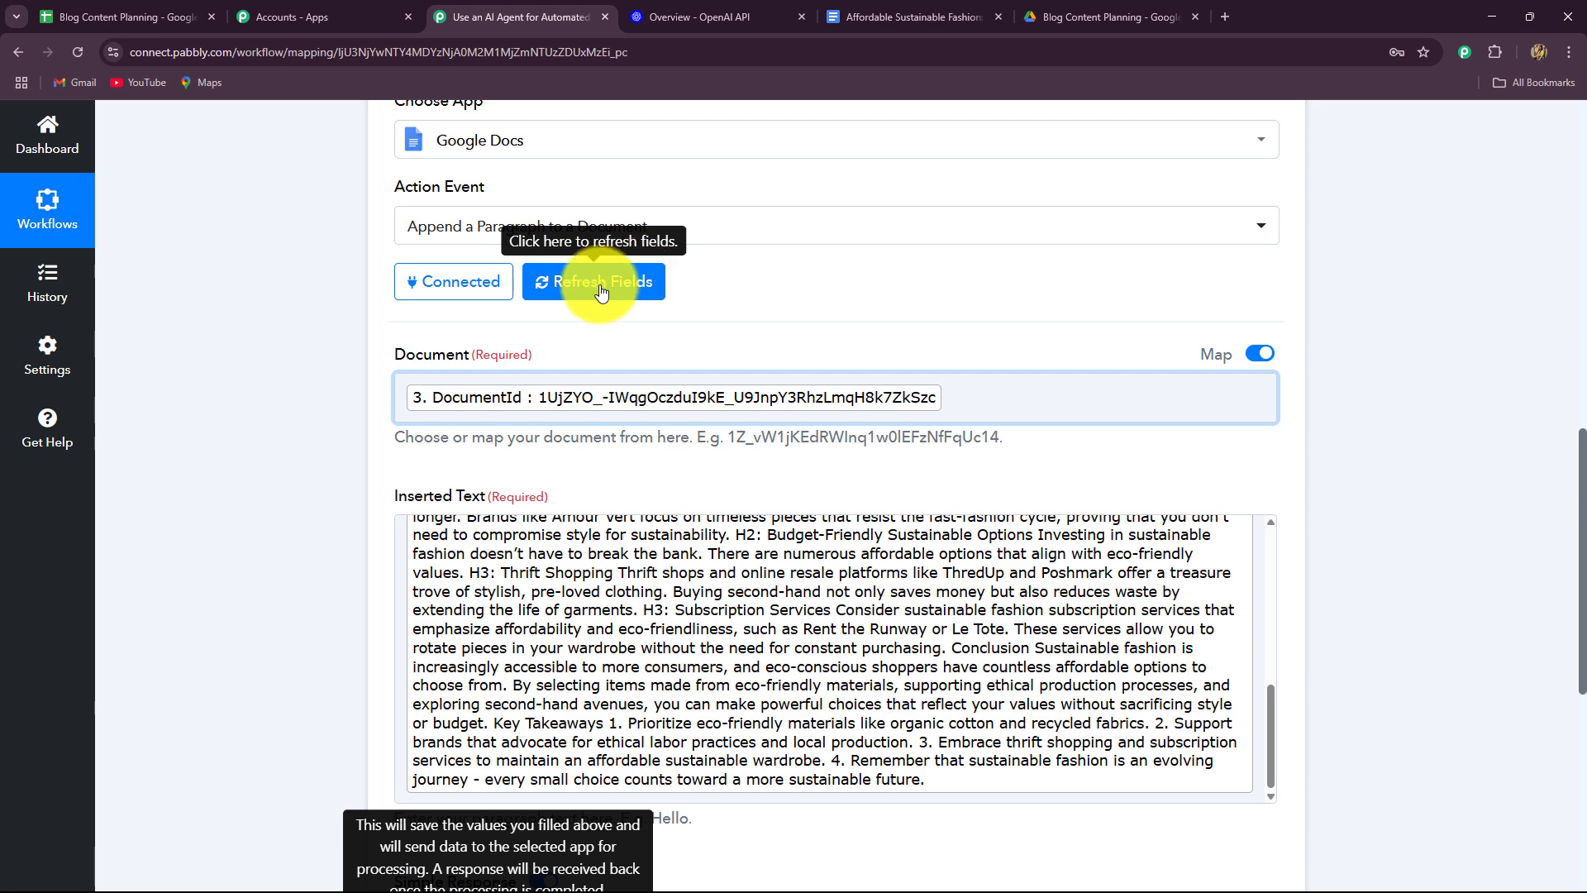
{"action": "left_click", "coordinate": [875, 405]}
{"action": "left_click", "coordinate": [649, 372]}
{"action": "left_click", "coordinate": [487, 162]}
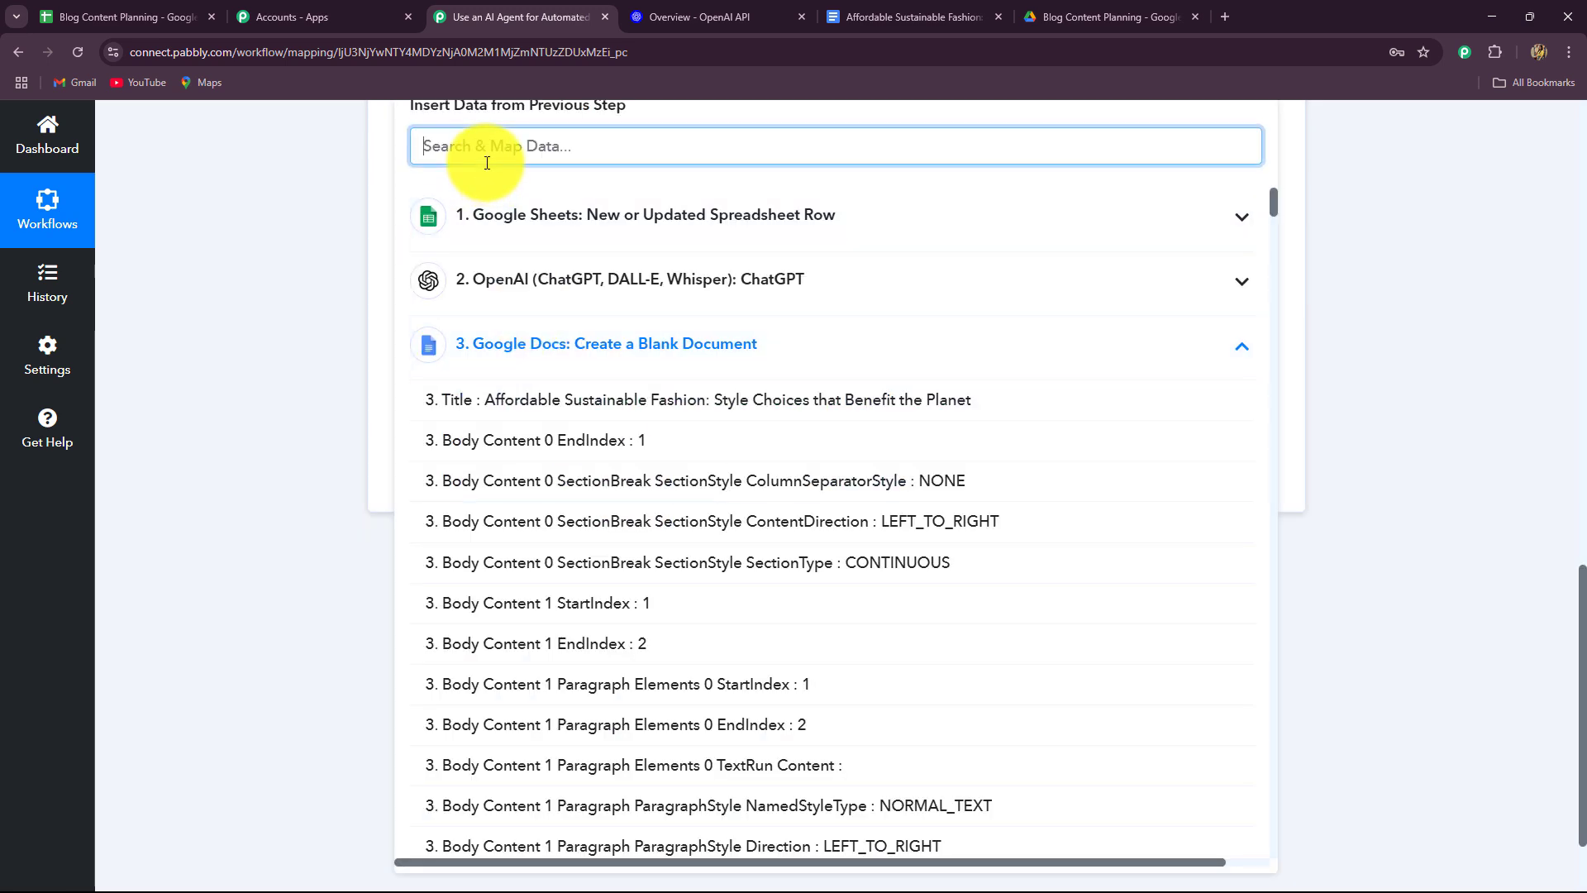
{"action": "type", "text": "id"}
{"action": "scroll", "coordinate": [576, 588], "scroll_direction": "down", "scroll_amount": 10}
{"action": "left_click", "coordinate": [571, 603]}
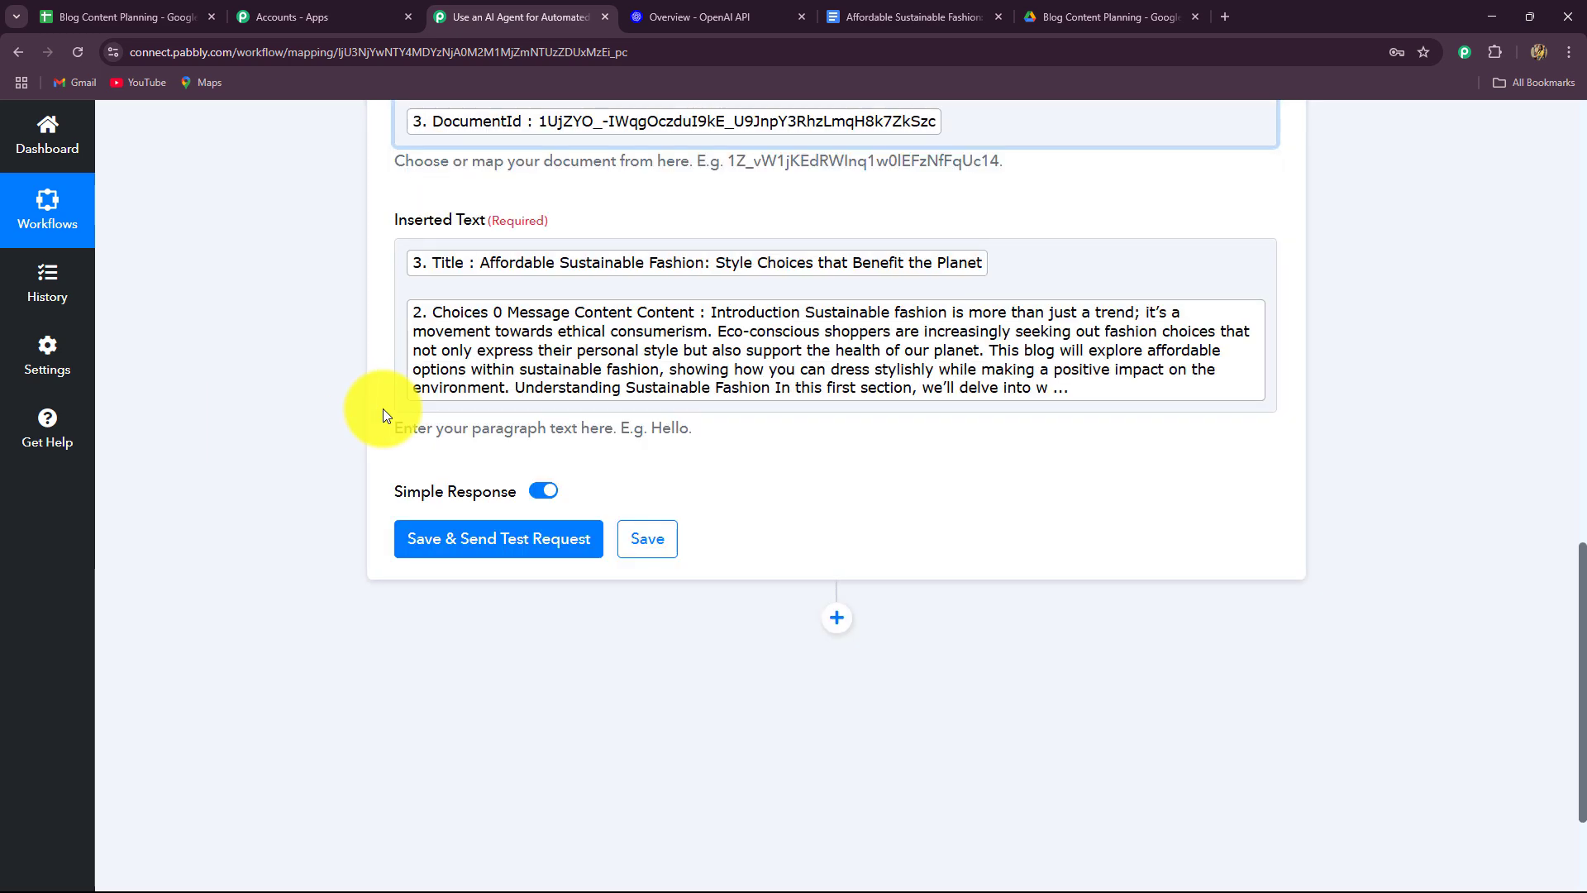
{"action": "scroll", "coordinate": [279, 470], "scroll_direction": "up", "scroll_amount": 4}
{"action": "scroll", "coordinate": [279, 469], "scroll_direction": "down", "scroll_amount": 4}
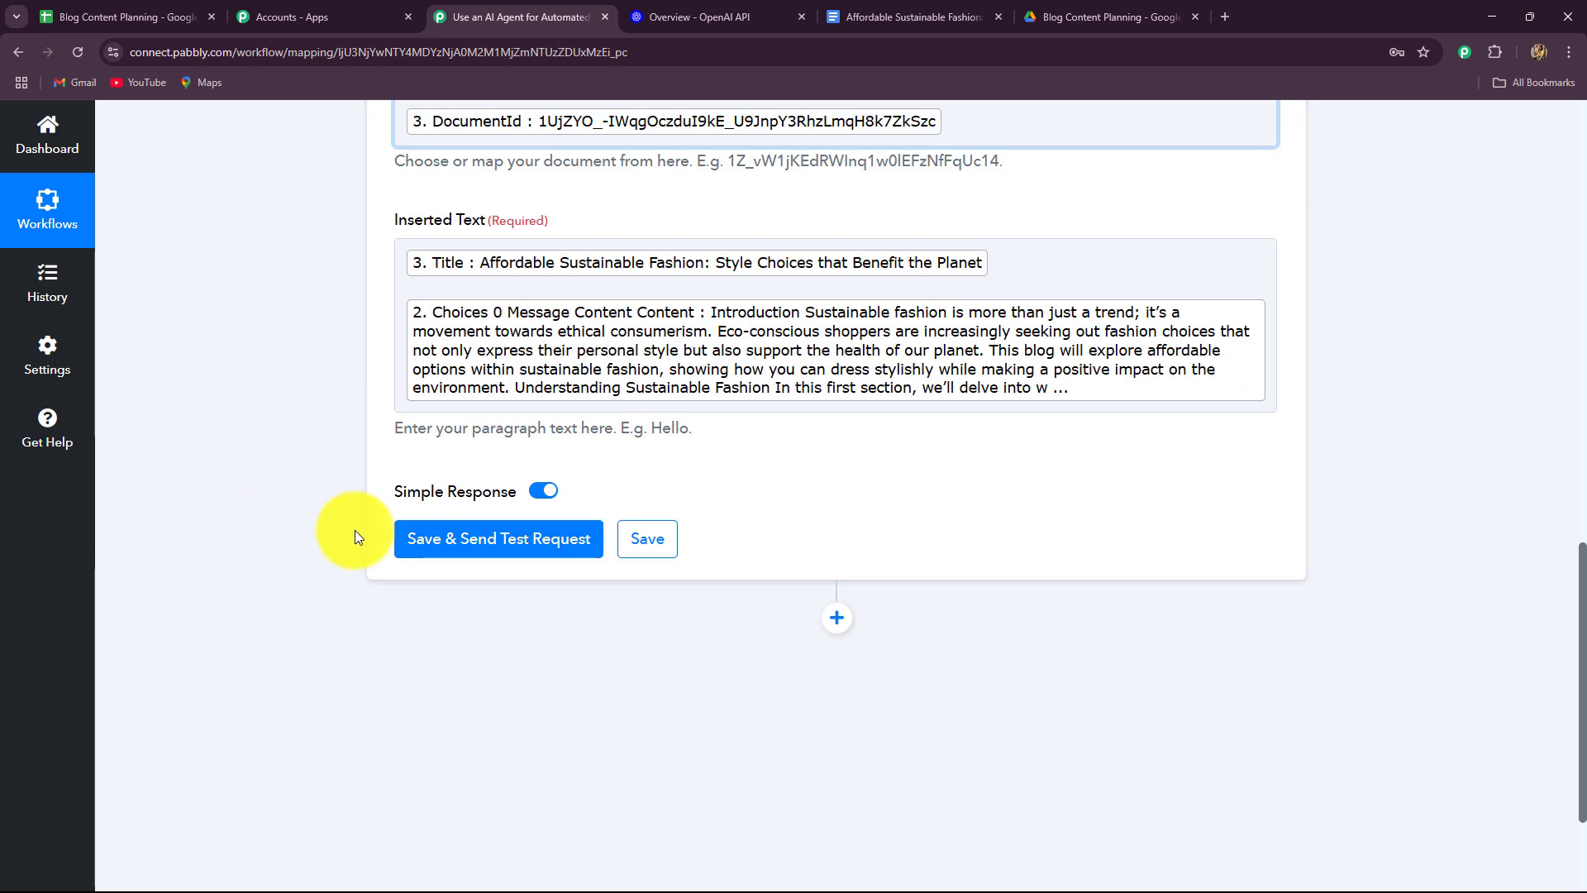
{"action": "left_click", "coordinate": [491, 550]}
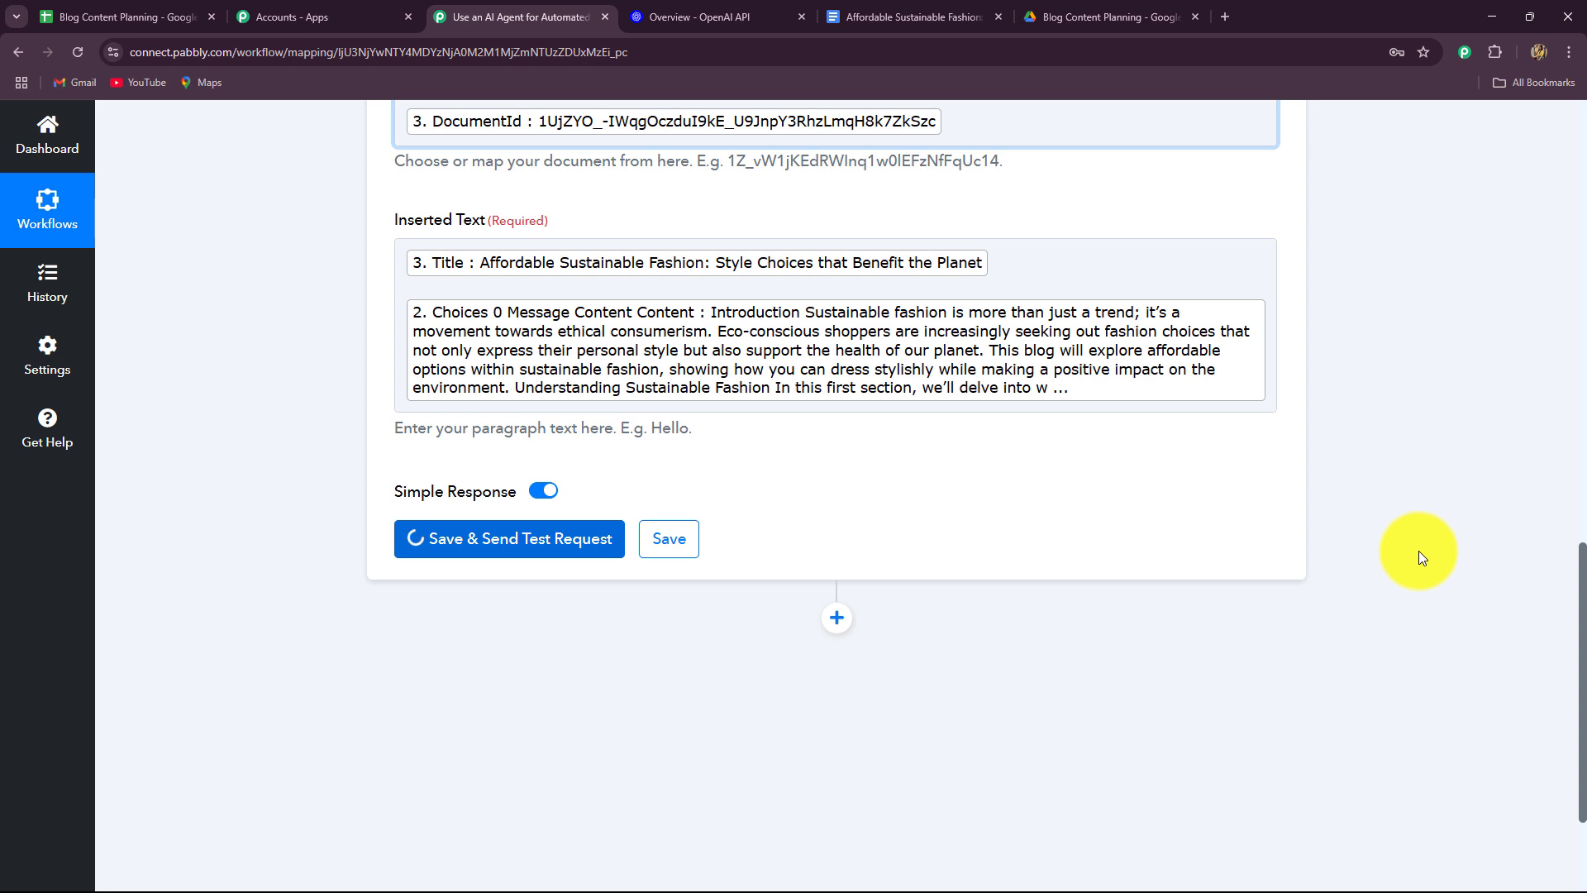
{"action": "scroll", "coordinate": [1418, 544], "scroll_direction": "down", "scroll_amount": 4}
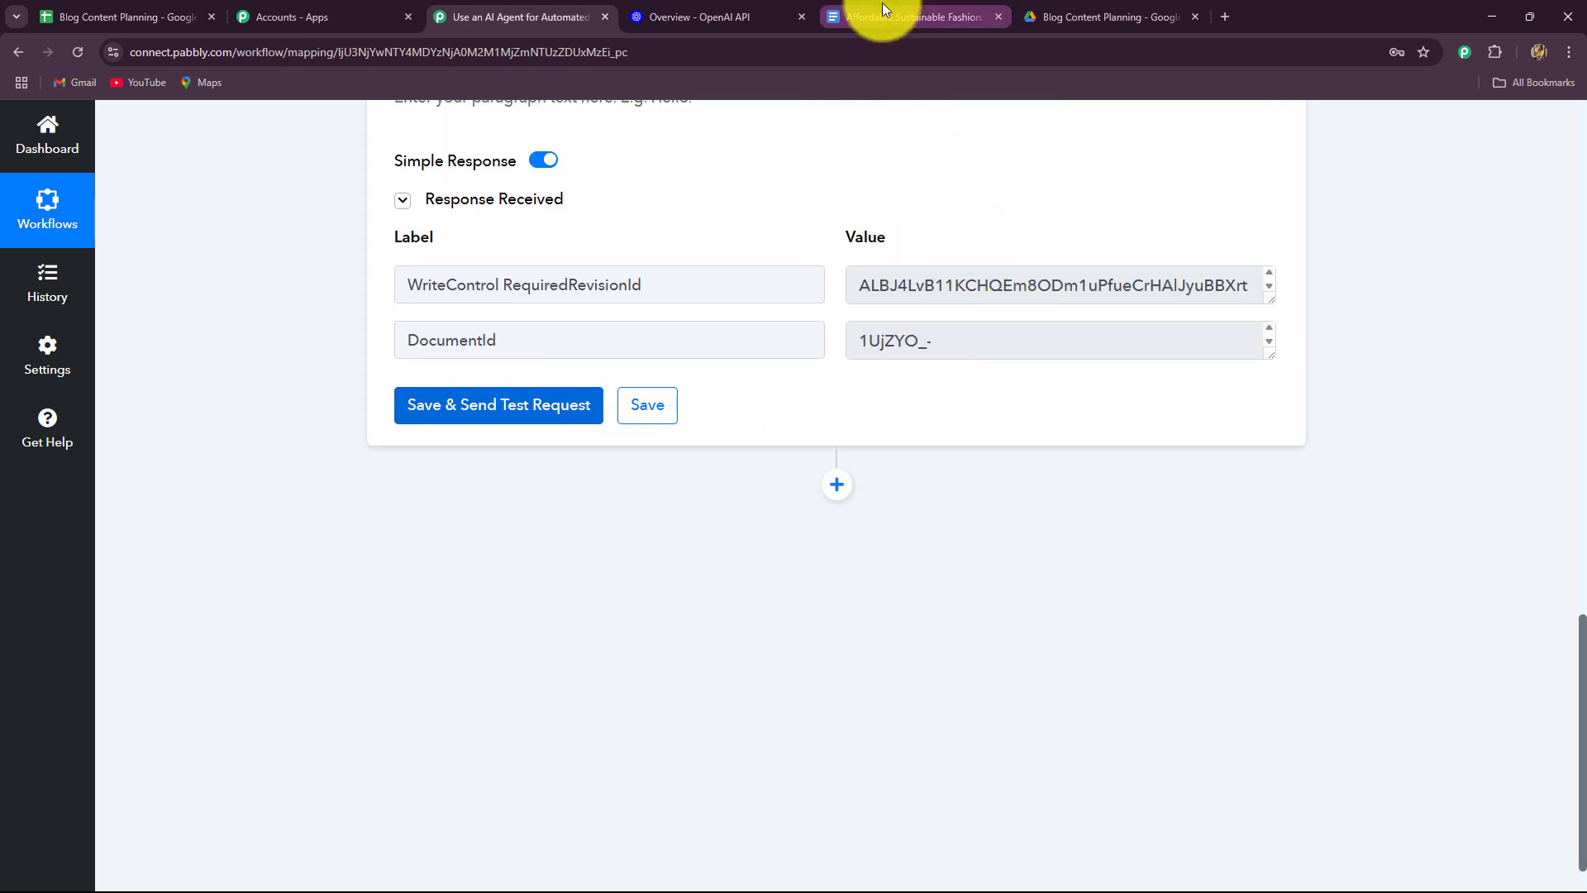
Scroll through the Affordable Sustainable Fashion document to check the appended article.
{"action": "left_click", "coordinate": [881, 4]}
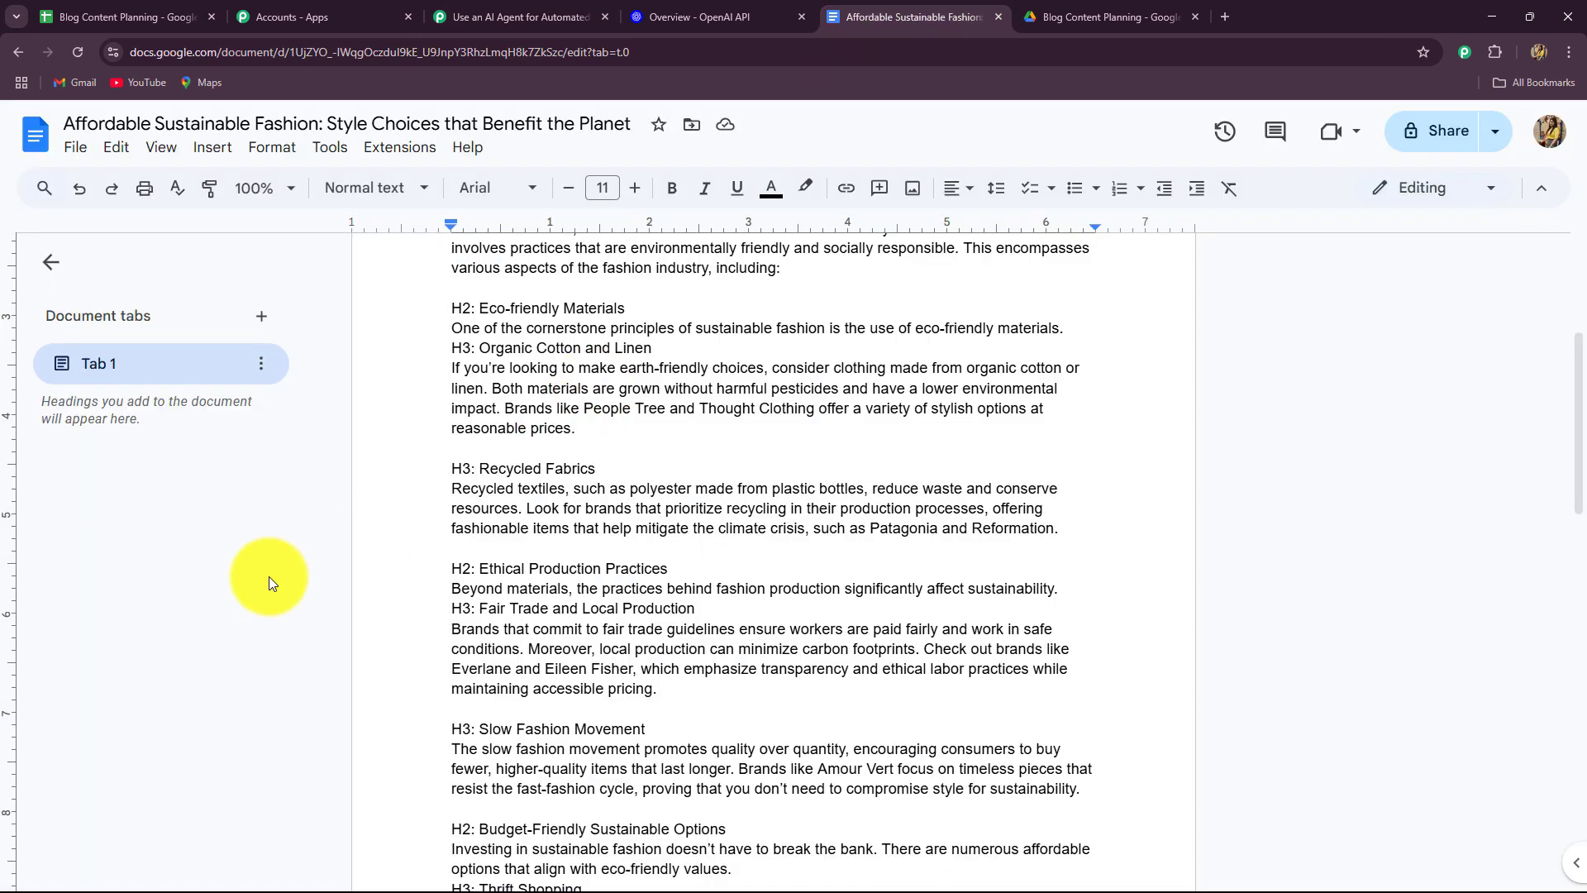
{"action": "scroll", "coordinate": [443, 578], "scroll_direction": "up", "scroll_amount": 5}
{"action": "scroll", "coordinate": [443, 578], "scroll_direction": "down", "scroll_amount": 10}
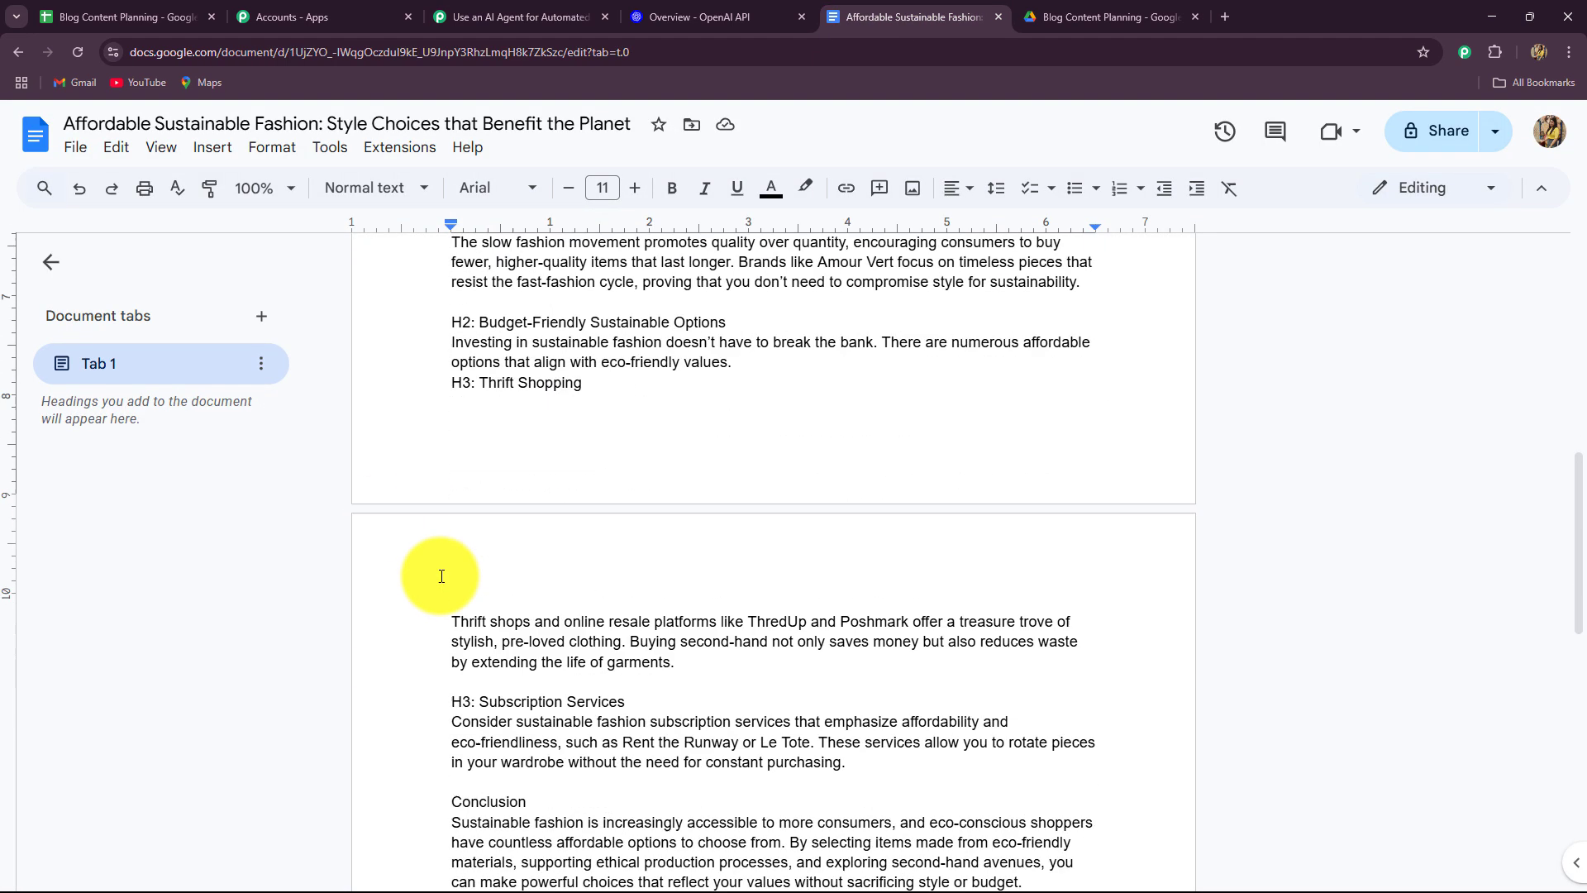
{"action": "scroll", "coordinate": [442, 576], "scroll_direction": "down", "scroll_amount": 5}
{"action": "scroll", "coordinate": [440, 573], "scroll_direction": "up", "scroll_amount": 15}
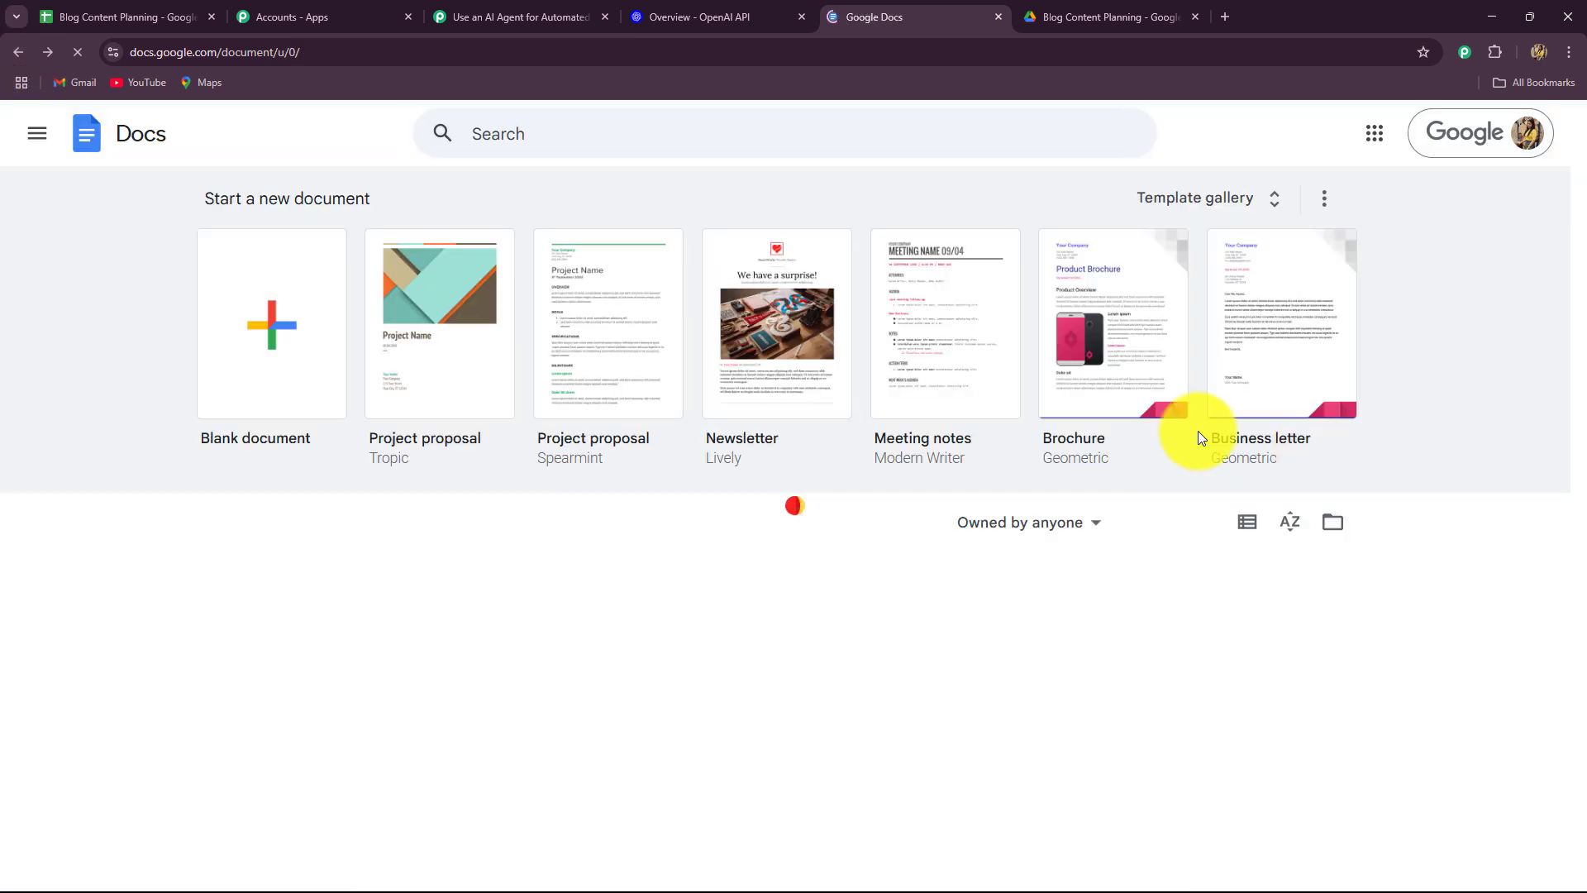
Add a Google Drive 'Share a File With Anyone' step and connect the Drive account.
{"action": "left_click", "coordinate": [490, 47]}
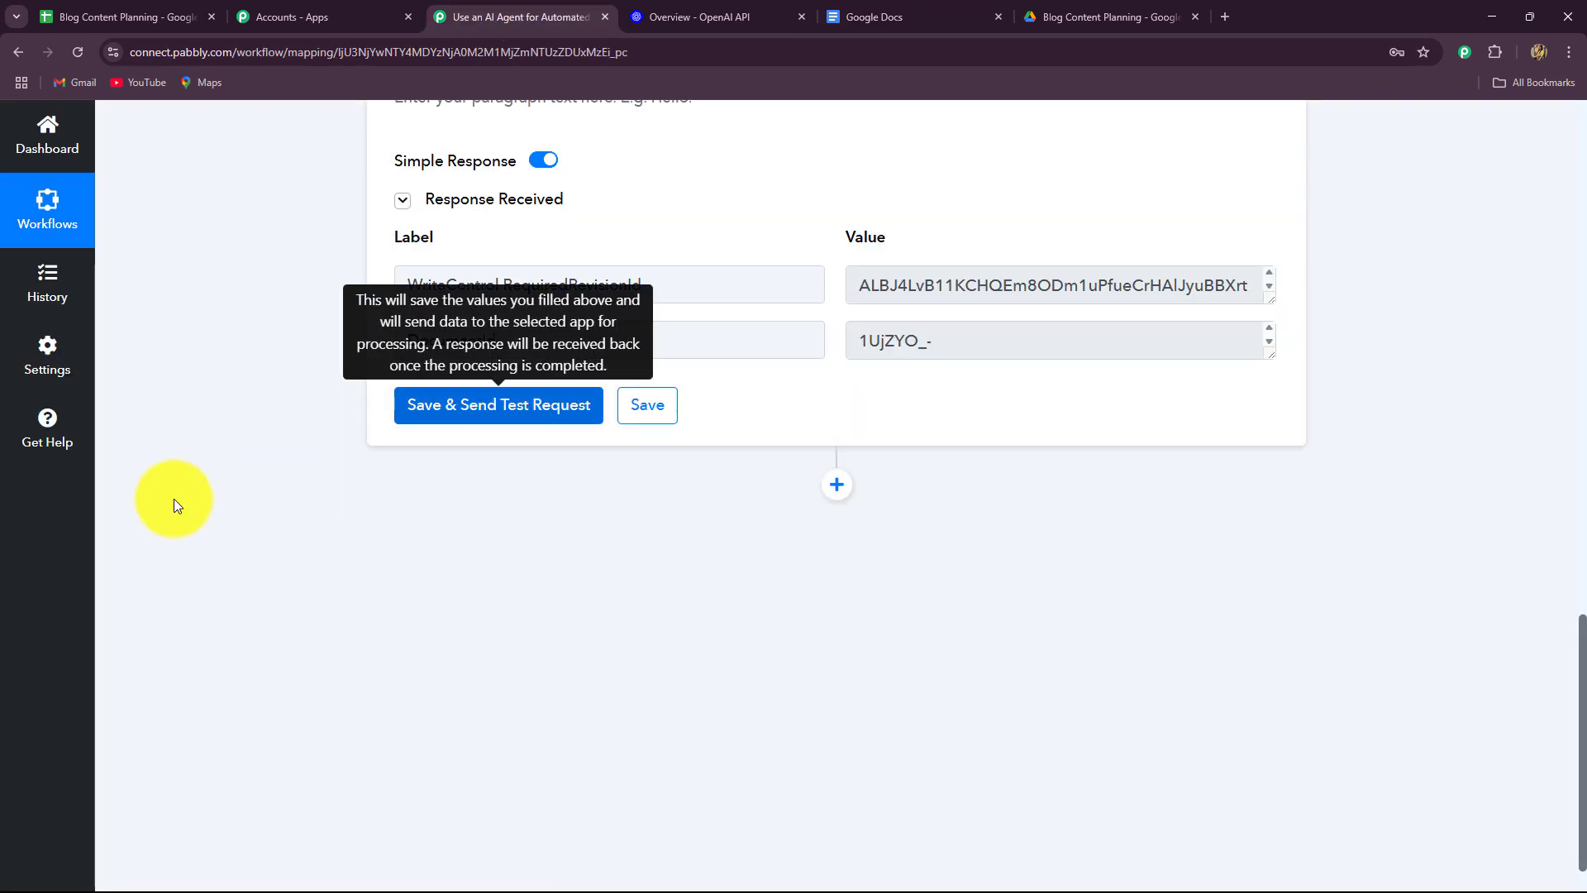
{"action": "scroll", "coordinate": [995, 401], "scroll_direction": "down", "scroll_amount": 1}
{"action": "left_click", "coordinate": [835, 428]}
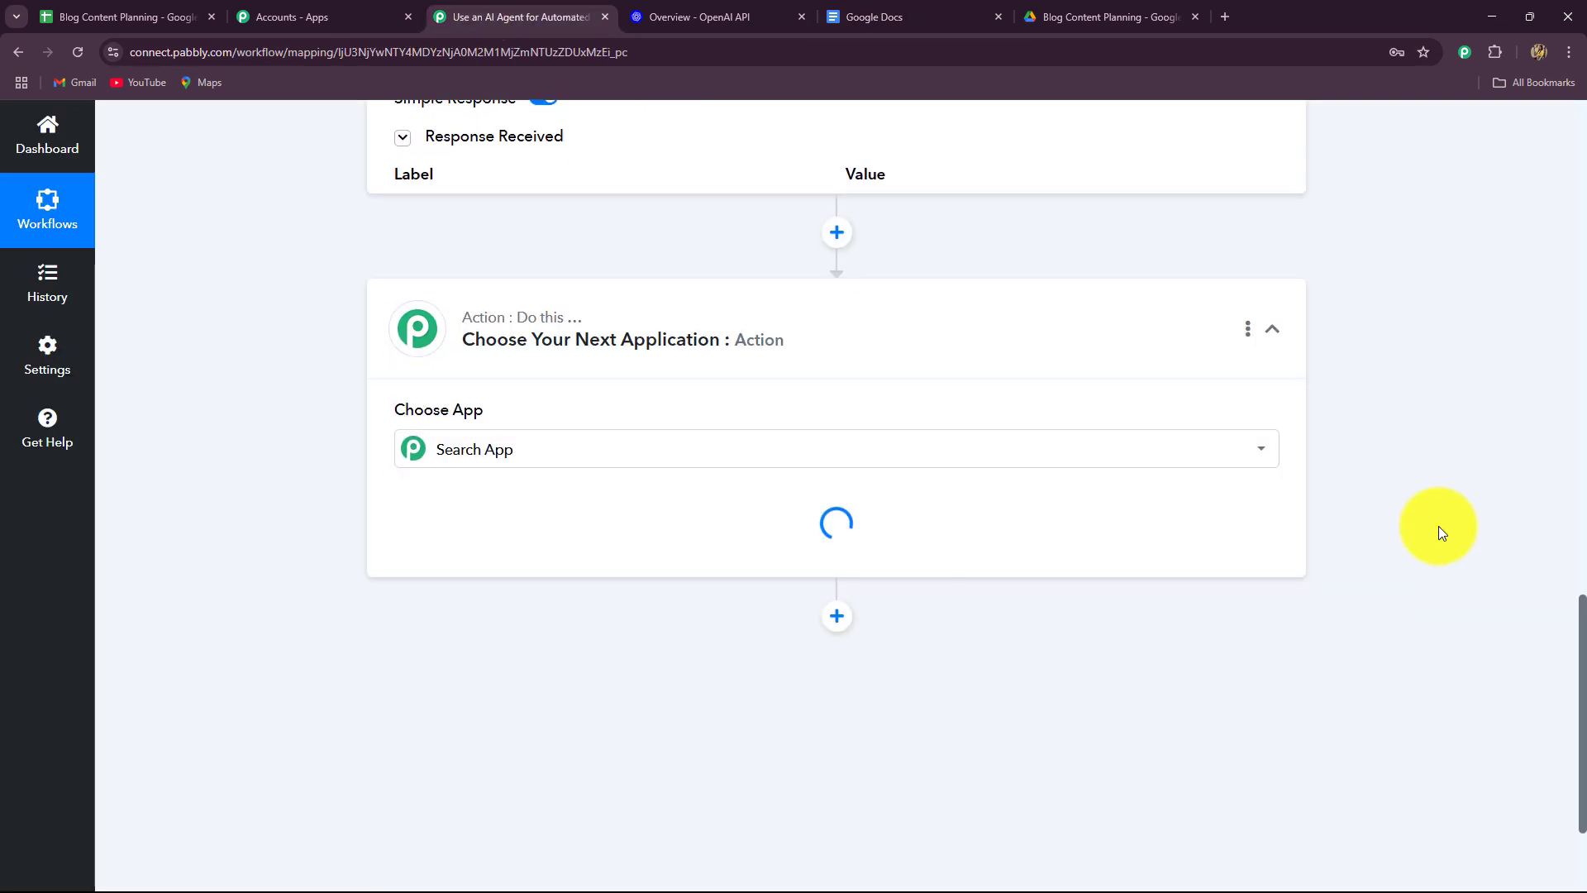
{"action": "left_click", "coordinate": [478, 467]}
{"action": "type", "text": "goog"}
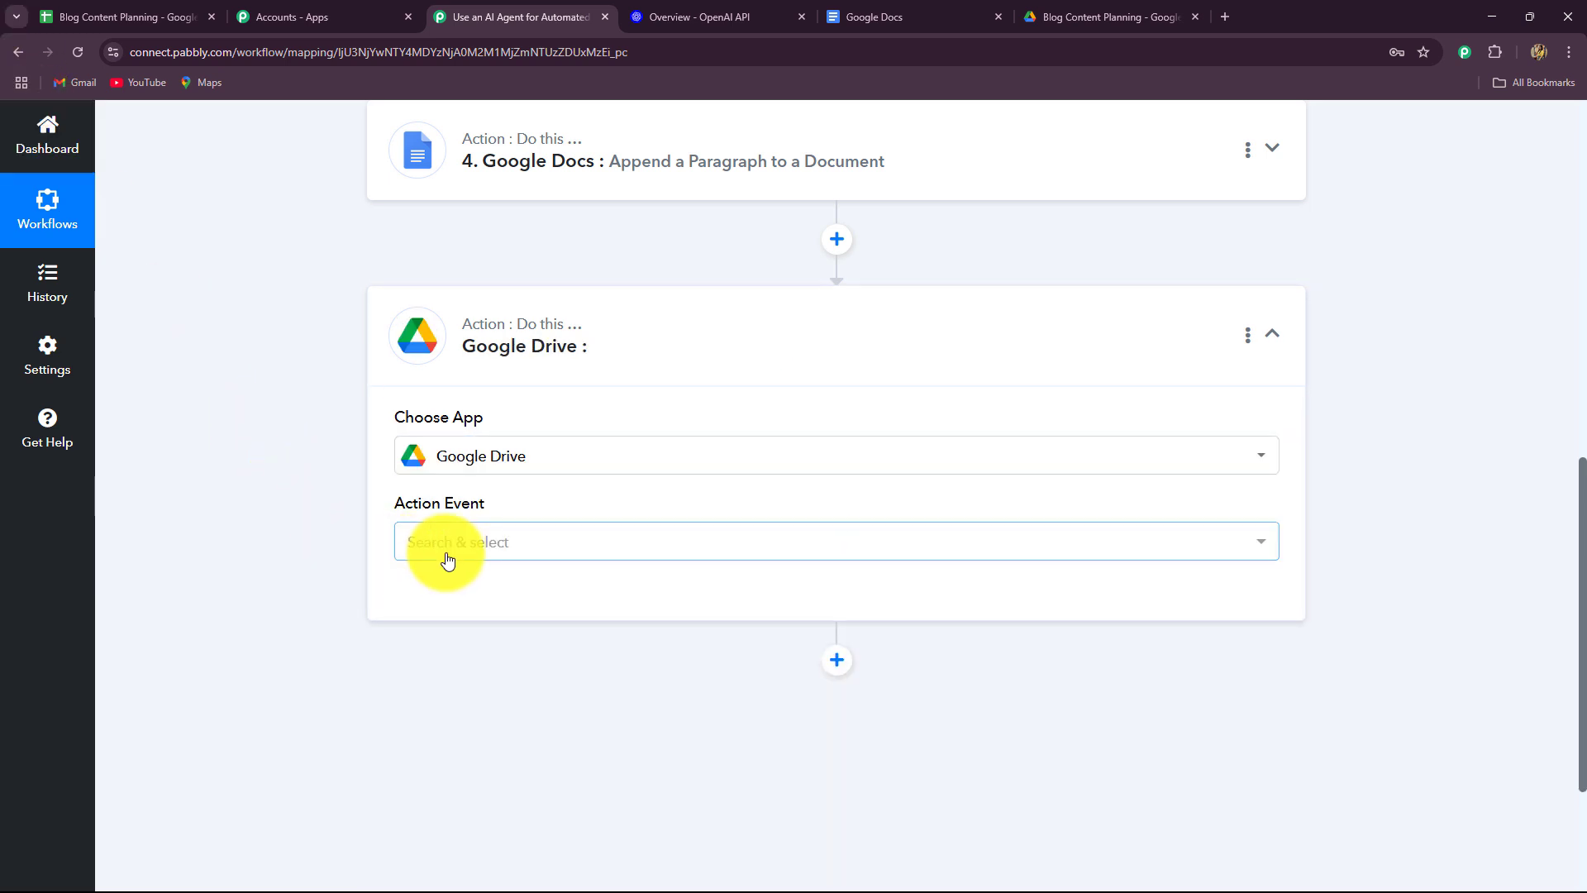
{"action": "left_click", "coordinate": [444, 547]}
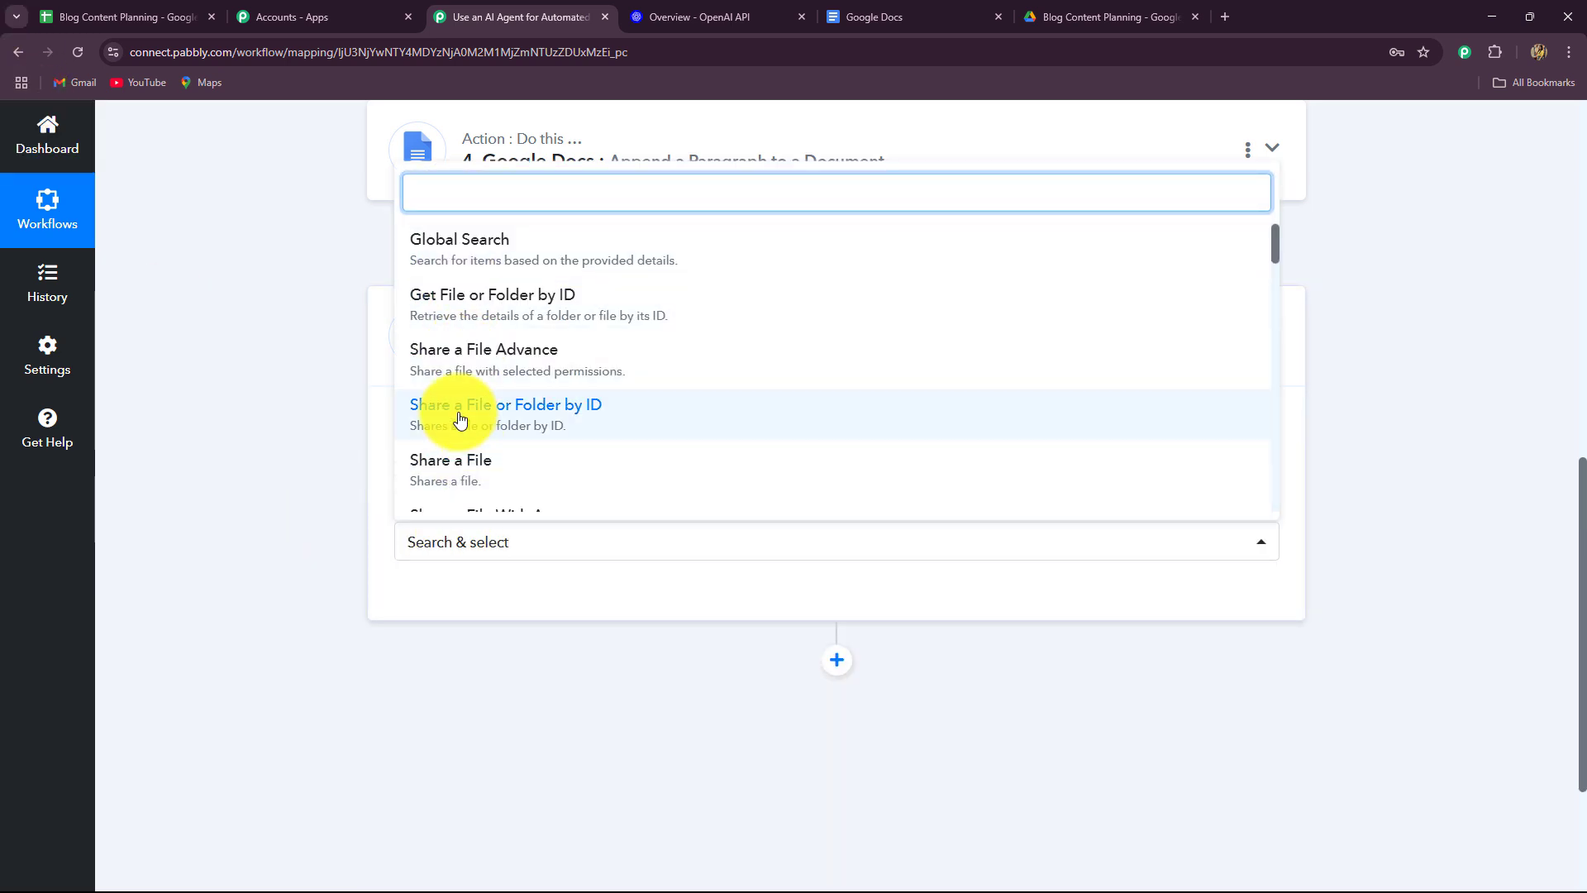
{"action": "scroll", "coordinate": [456, 428], "scroll_direction": "down", "scroll_amount": 2}
{"action": "scroll", "coordinate": [454, 434], "scroll_direction": "up", "scroll_amount": 2}
{"action": "scroll", "coordinate": [468, 458], "scroll_direction": "down", "scroll_amount": 2}
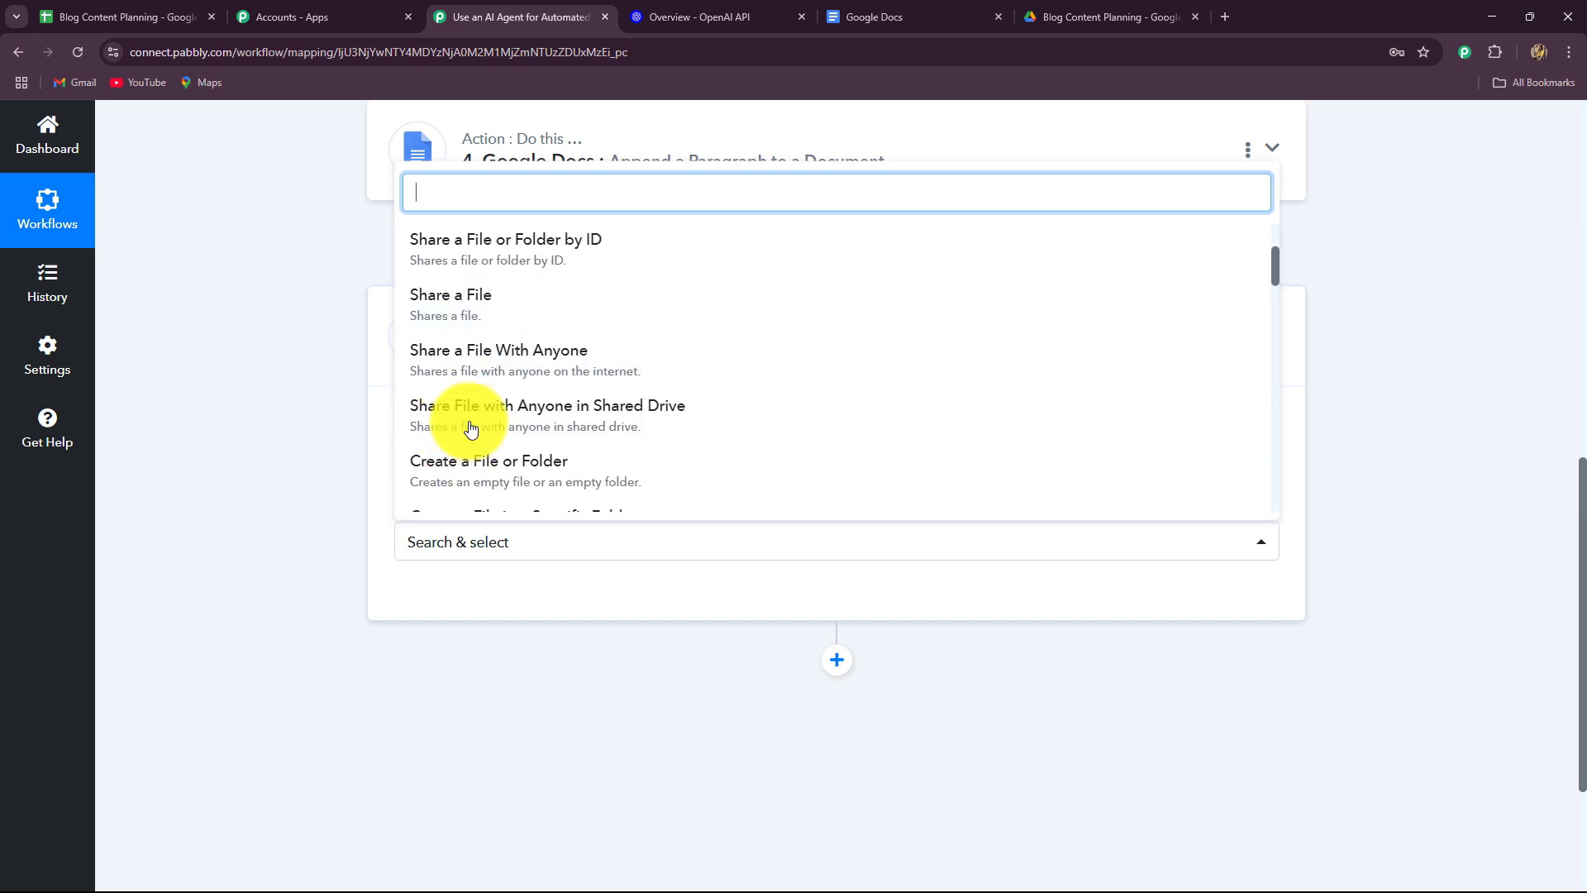
{"action": "left_click", "coordinate": [482, 364]}
{"action": "left_click", "coordinate": [468, 584]}
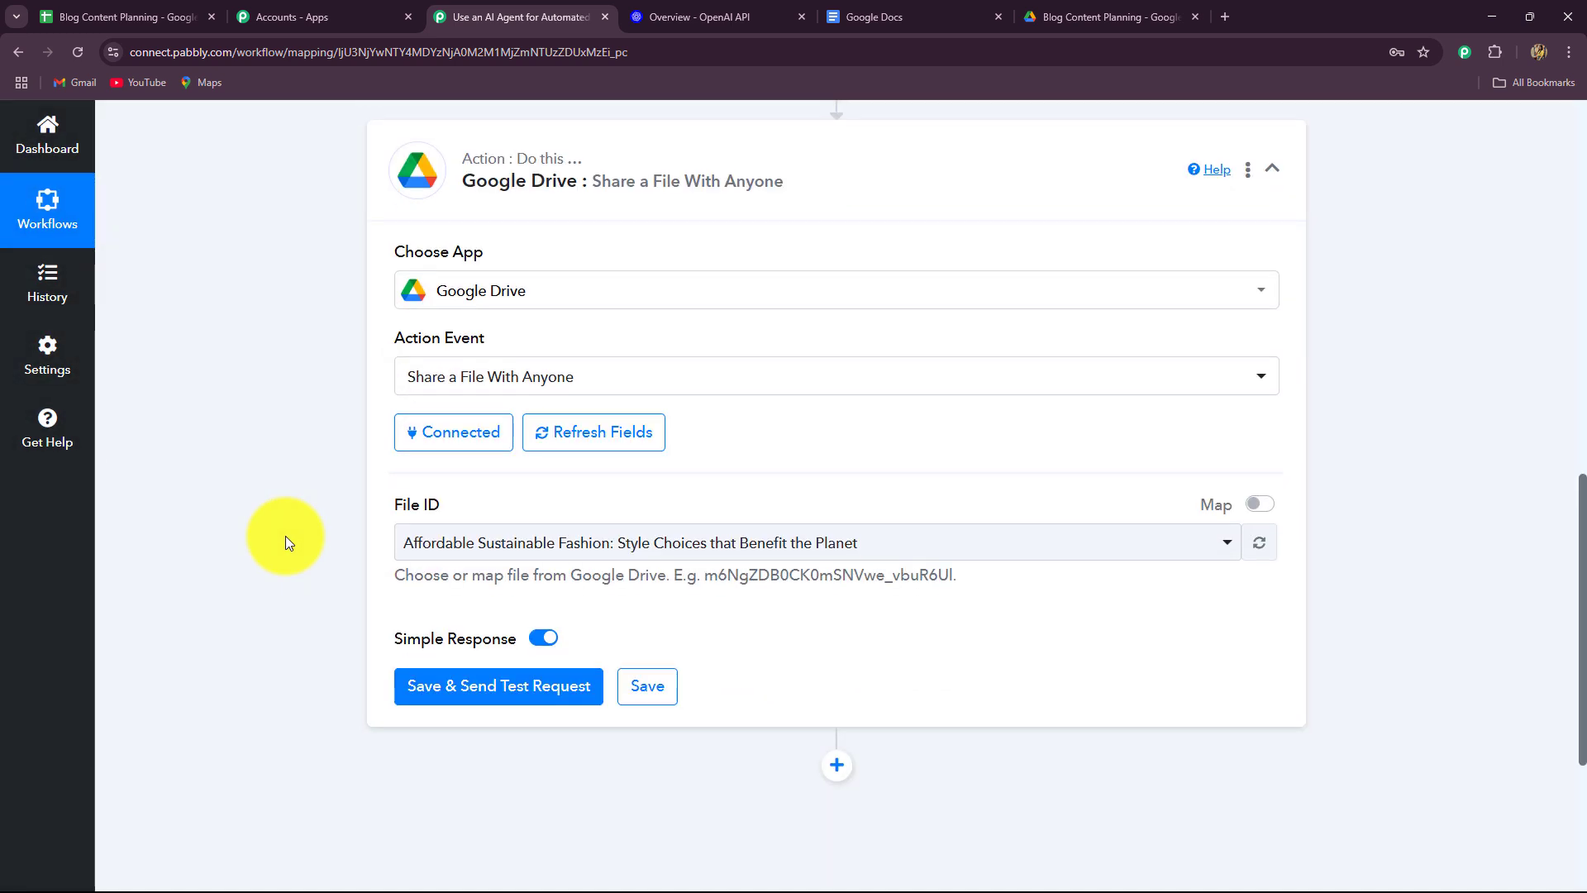
Switch File ID to mapped entry, clear the hard-coded ID, and show the append-paragraph step's fields.
{"action": "left_click", "coordinate": [1260, 504]}
{"action": "left_click", "coordinate": [1169, 543]}
{"action": "key", "text": "ctrl+a"}
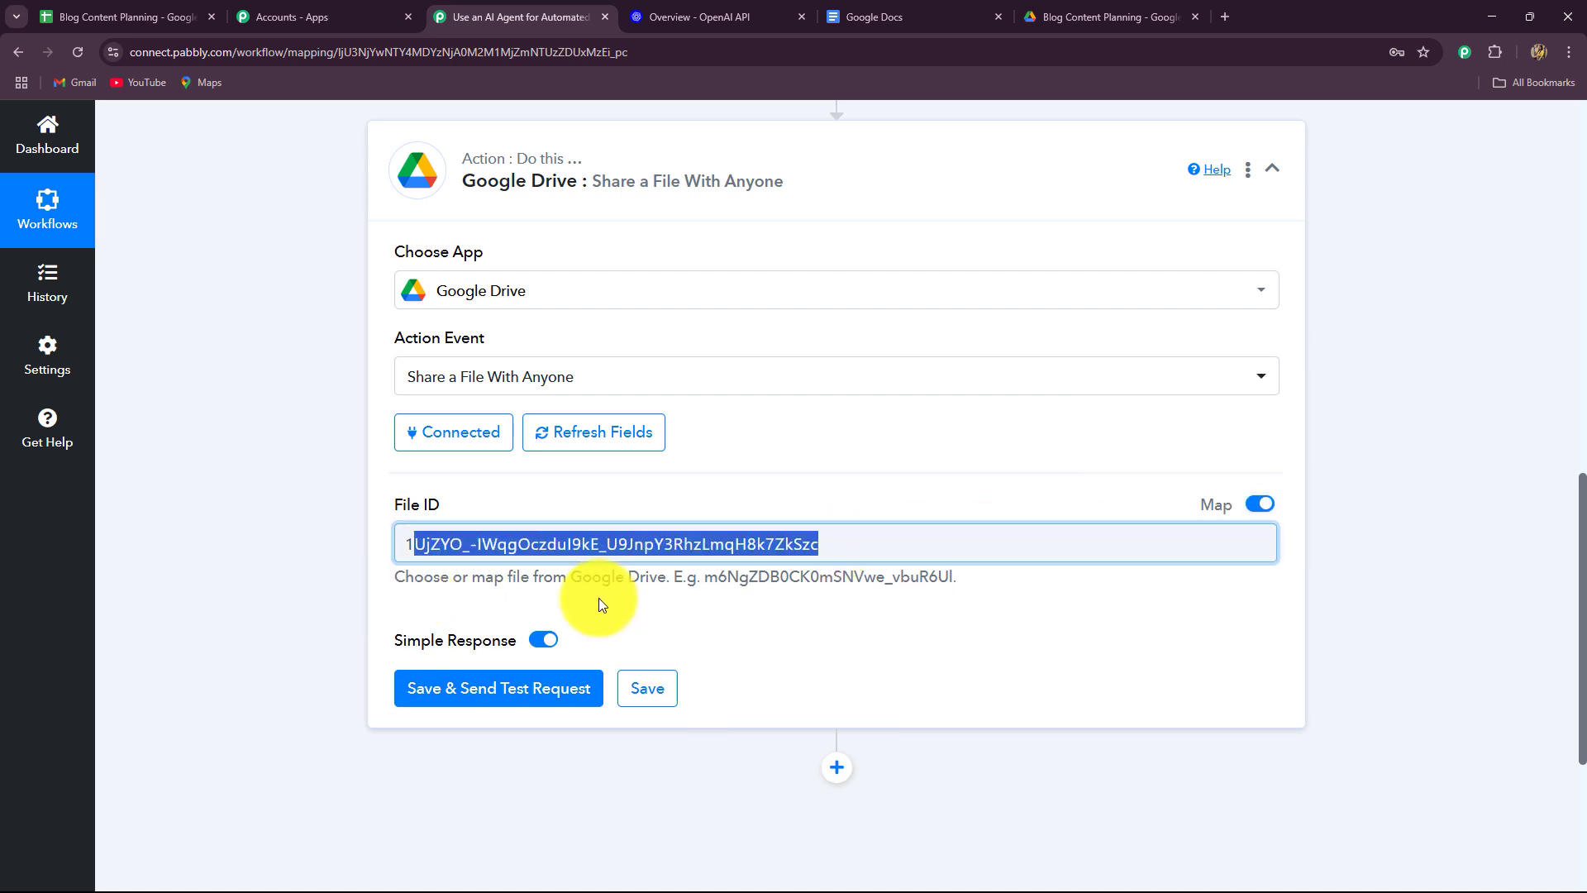
{"action": "key", "text": "BackSpace"}
{"action": "scroll", "coordinate": [556, 274], "scroll_direction": "down", "scroll_amount": 4}
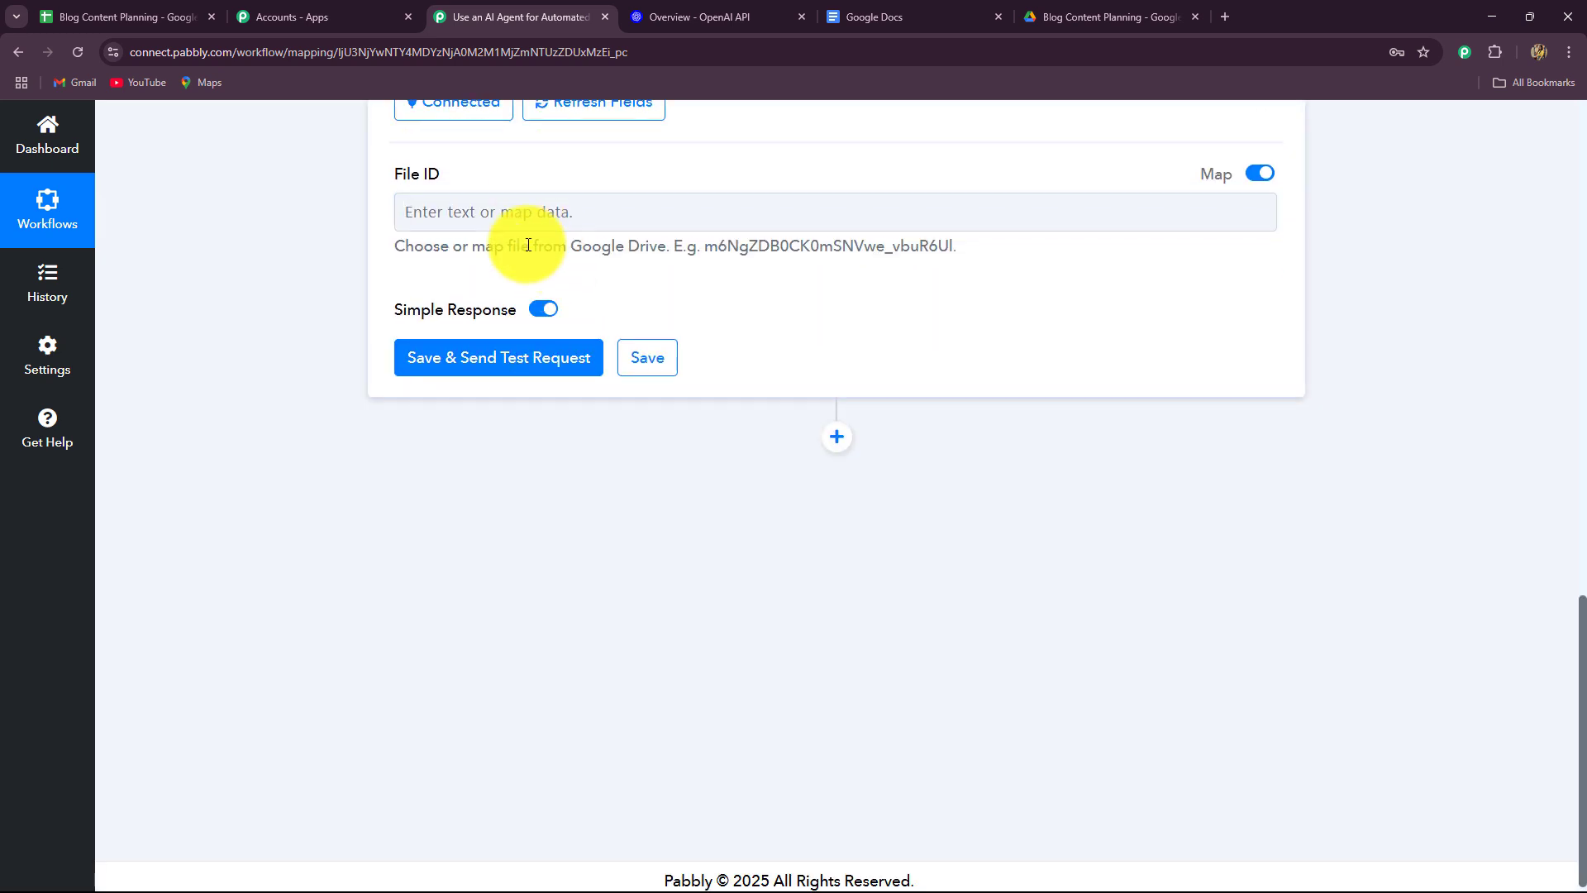
{"action": "left_click", "coordinate": [529, 216]}
{"action": "left_click", "coordinate": [533, 560]}
Map step 4's DocumentId into File ID and test, confirming an anyoneWithLink reader permission.
{"action": "left_click", "coordinate": [537, 655]}
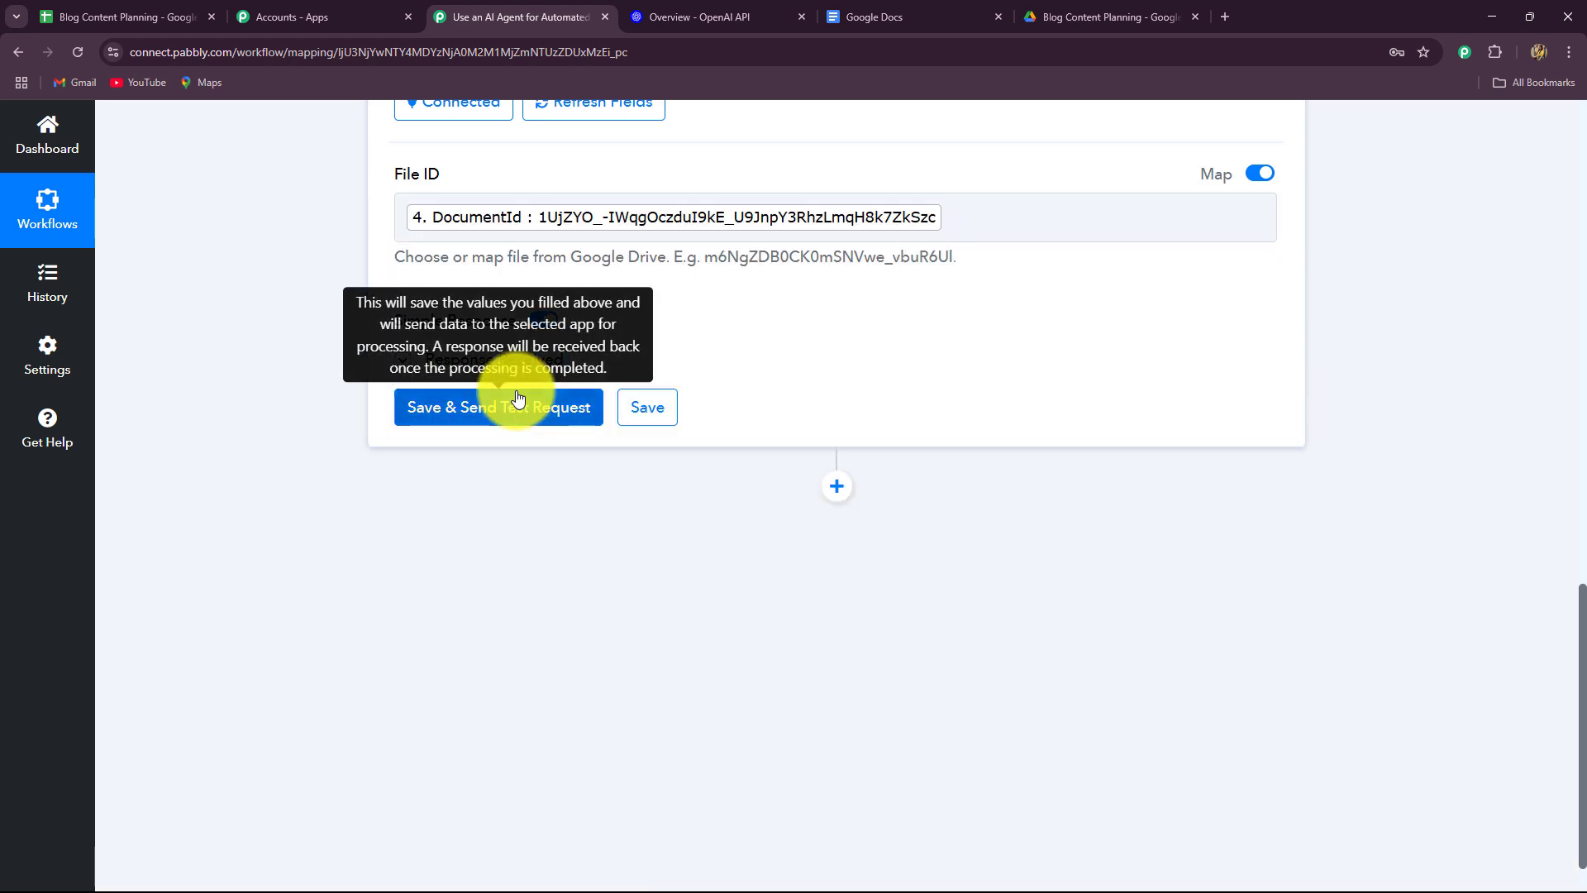
{"action": "left_click", "coordinate": [513, 405]}
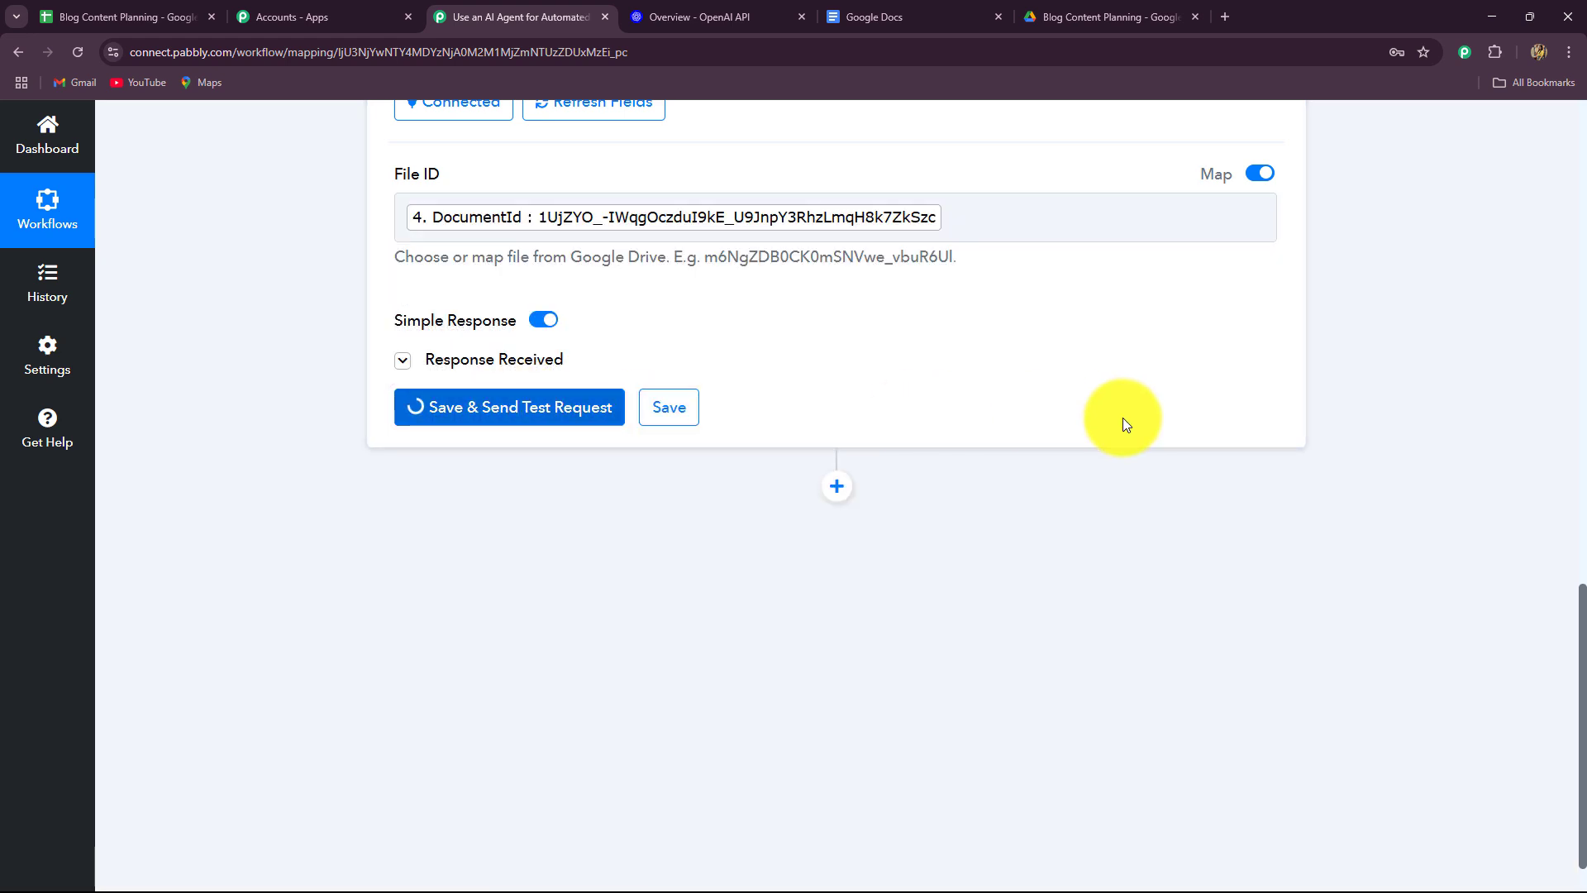
{"action": "scroll", "coordinate": [1507, 484], "scroll_direction": "down", "scroll_amount": 4}
{"action": "scroll", "coordinate": [1507, 488], "scroll_direction": "up", "scroll_amount": 2}
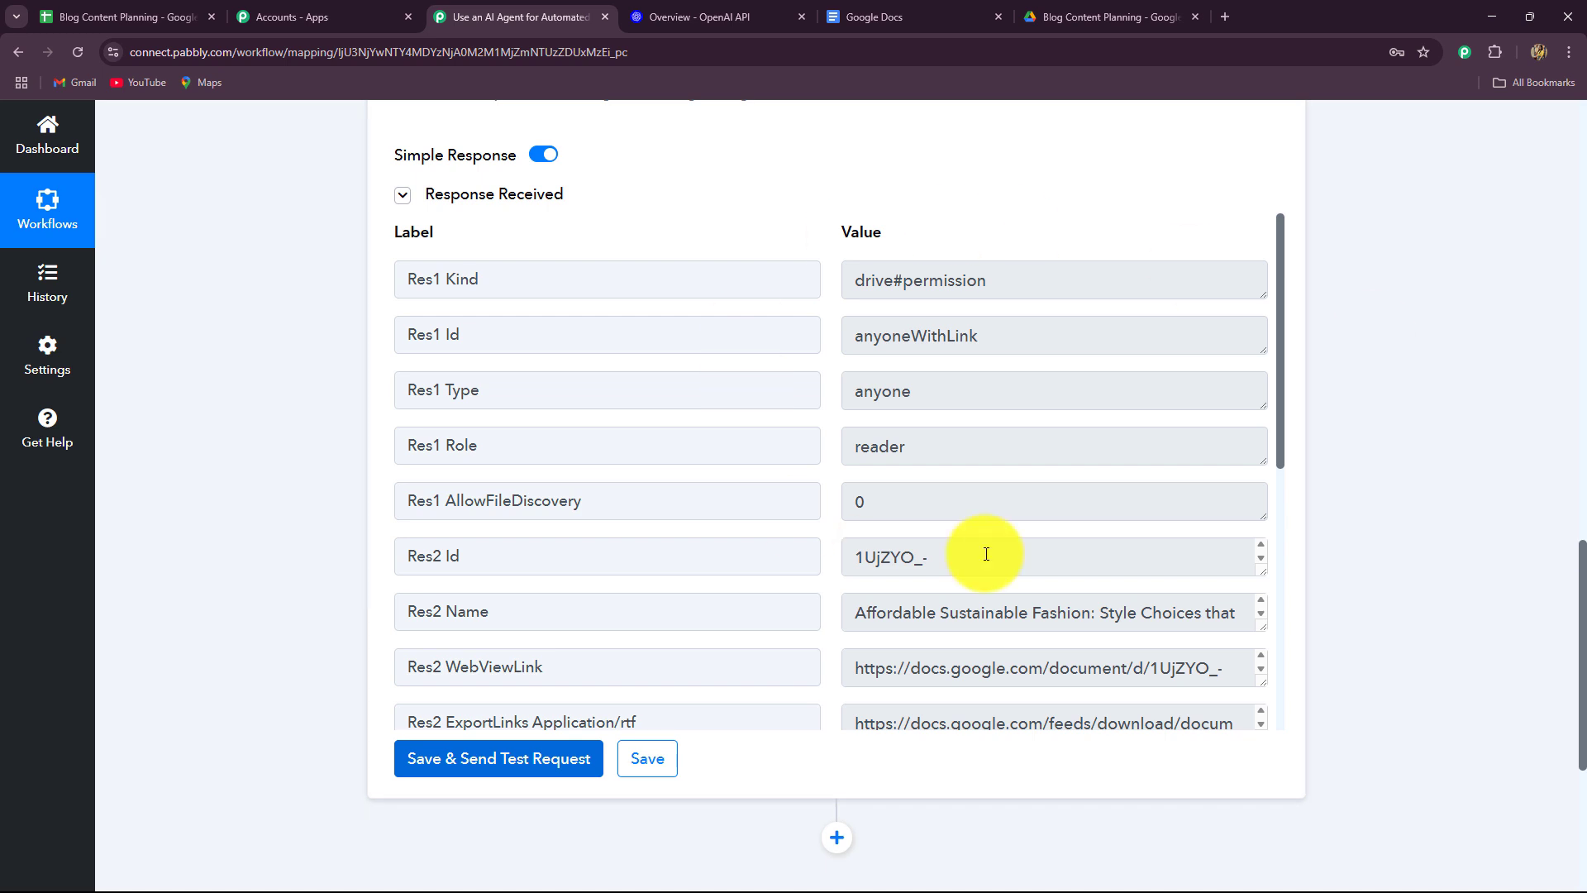
{"action": "left_click", "coordinate": [1025, 287]}
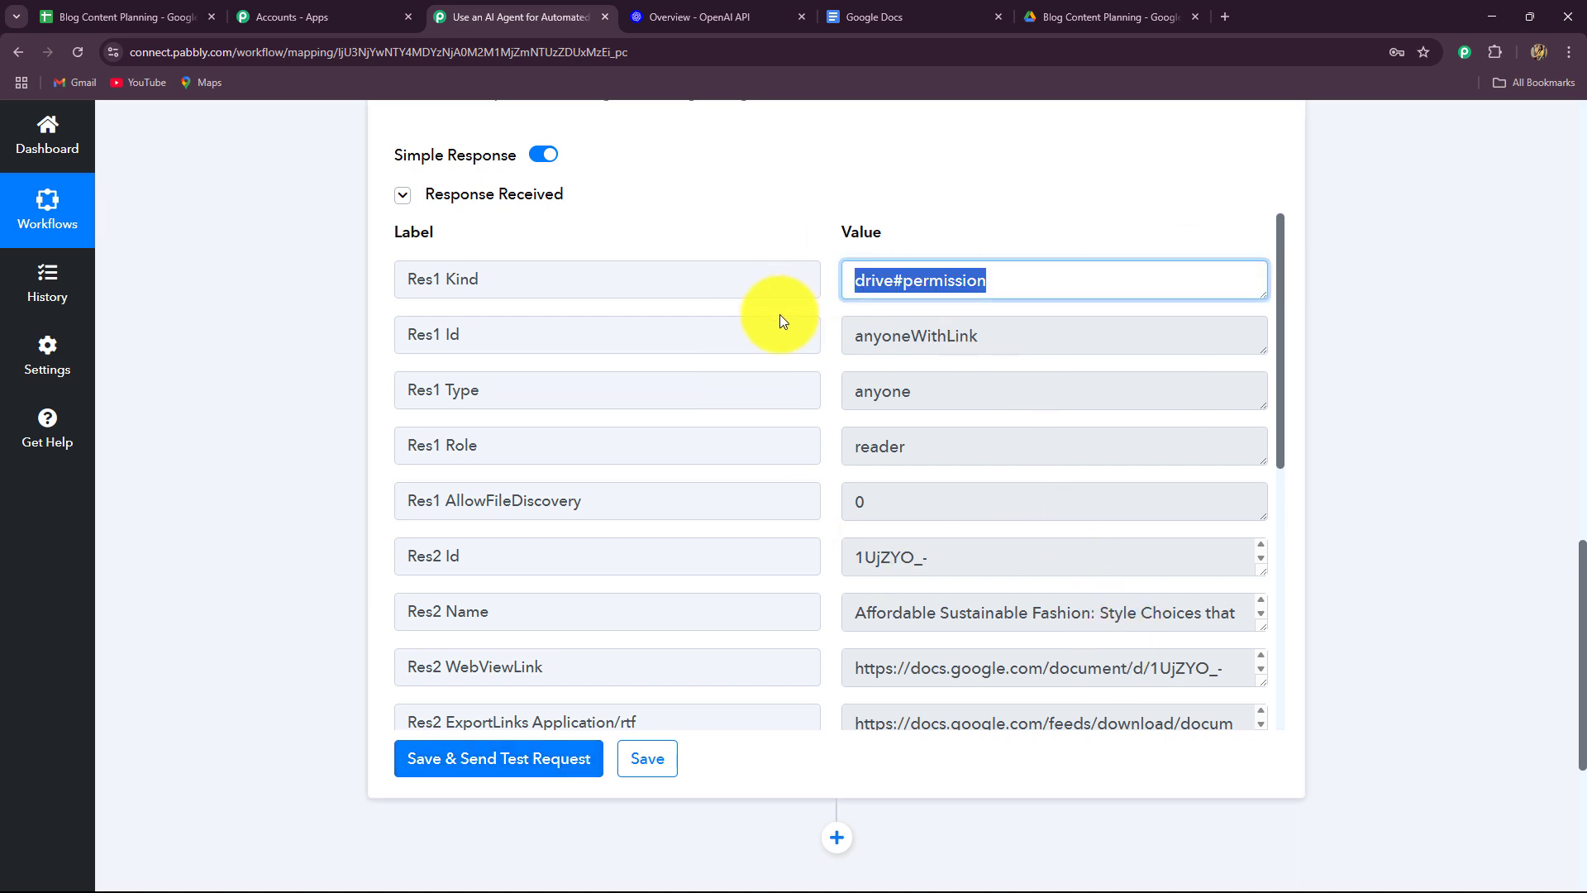
{"action": "left_click", "coordinate": [1038, 344]}
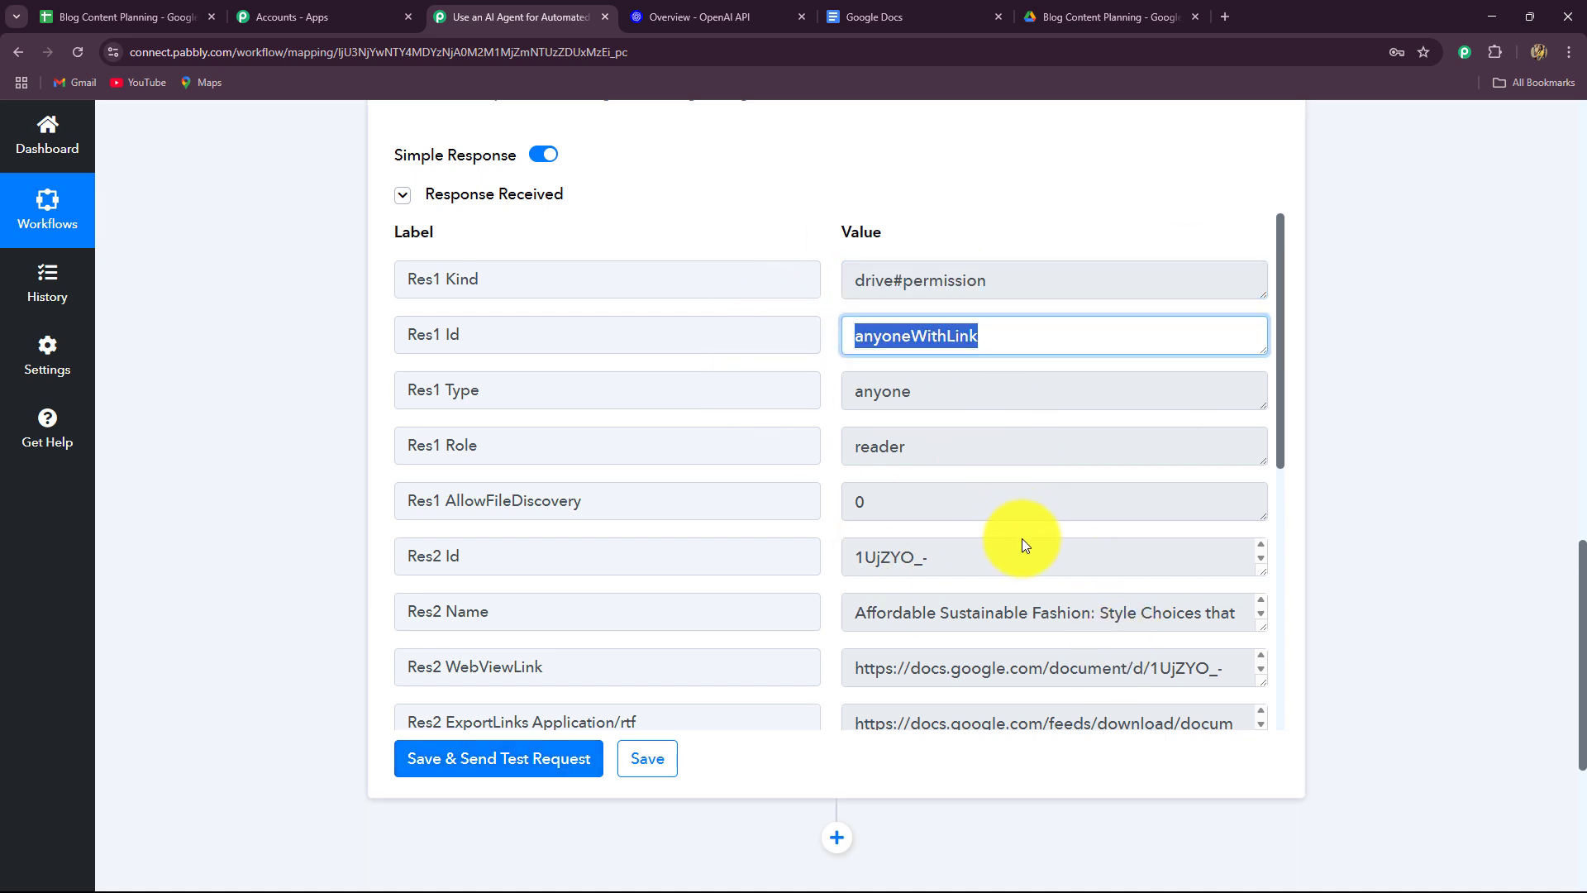
Review the returned PDF export link, glance at the Blog Content Planning Drive folder, and return.
{"action": "scroll", "coordinate": [1022, 554], "scroll_direction": "down", "scroll_amount": 2}
{"action": "scroll", "coordinate": [1083, 719], "scroll_direction": "down", "scroll_amount": 2}
{"action": "scroll", "coordinate": [1045, 665], "scroll_direction": "down", "scroll_amount": 2}
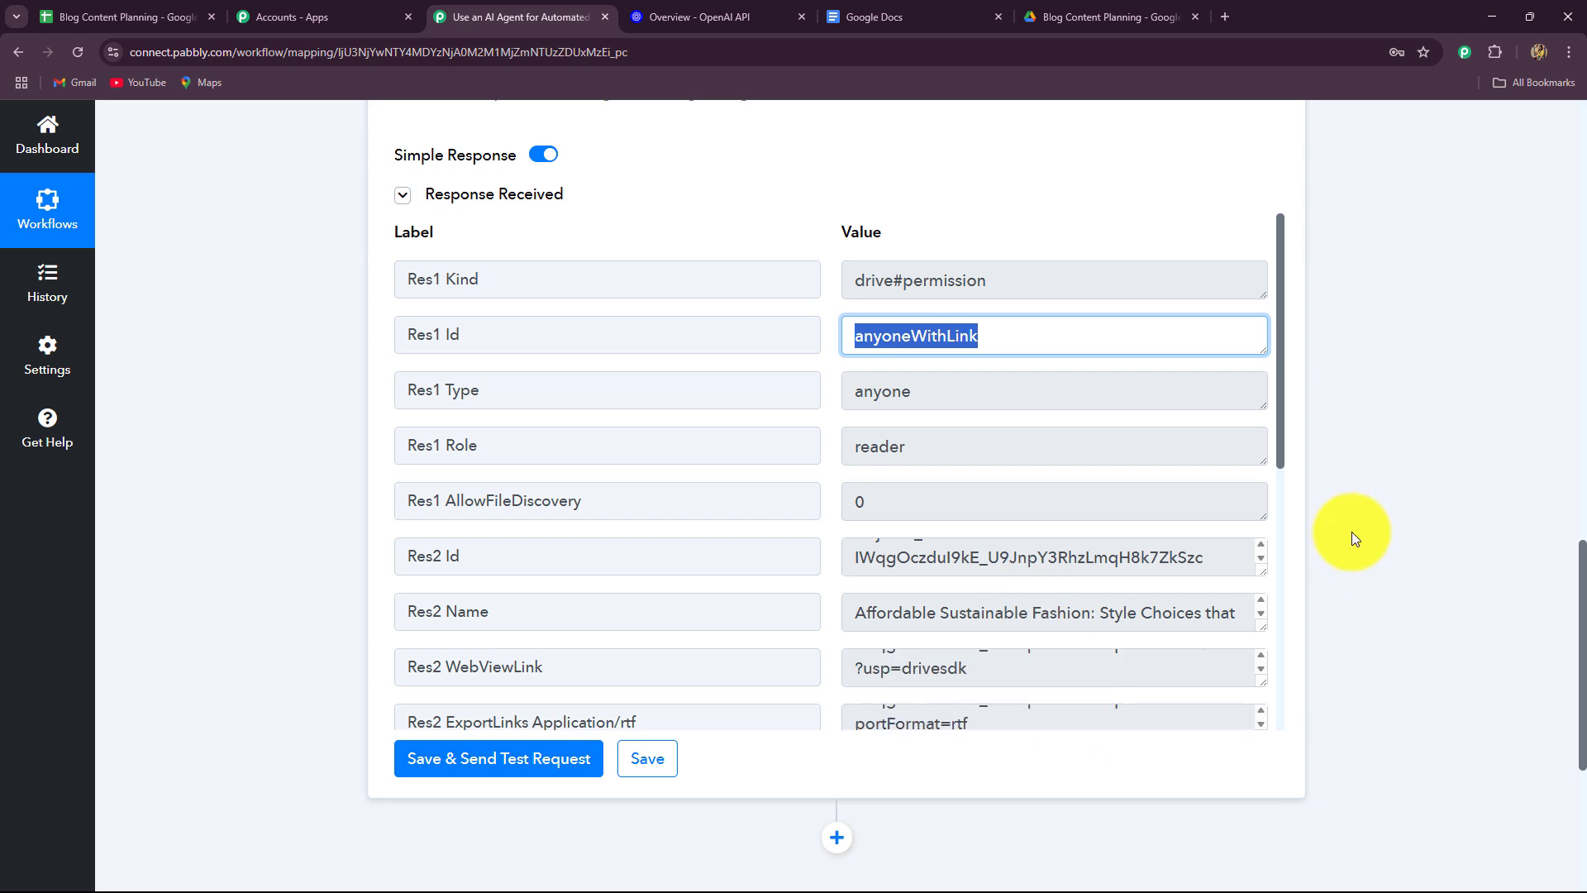
{"action": "left_click_drag", "start_coordinate": [1281, 430], "coordinate": [1277, 697]}
{"action": "left_click", "coordinate": [860, 397]}
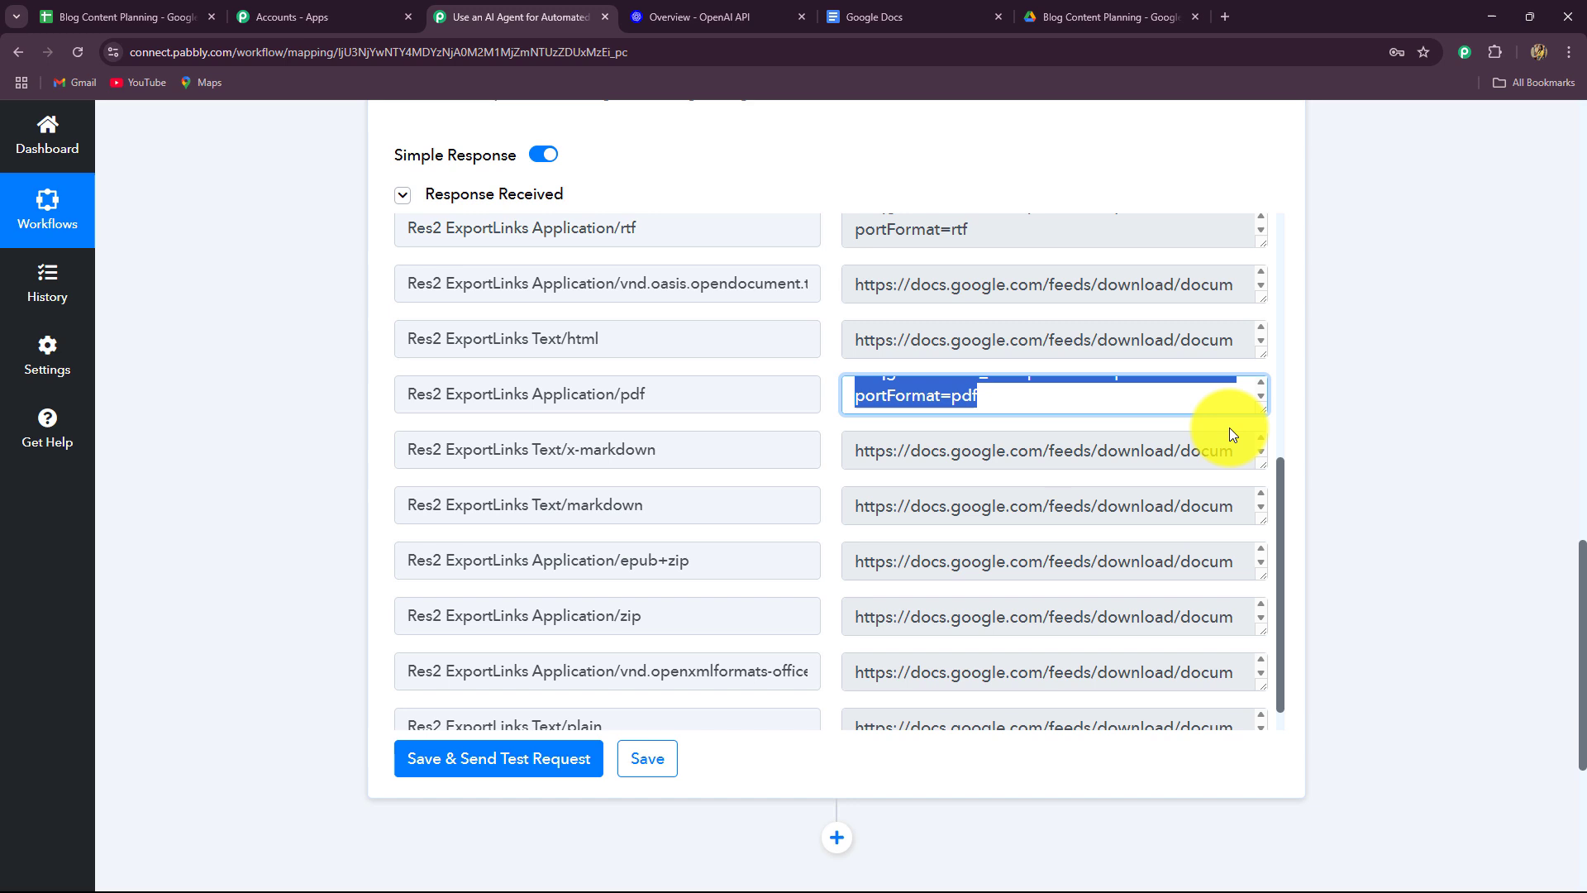
{"action": "left_click", "coordinate": [1069, 20]}
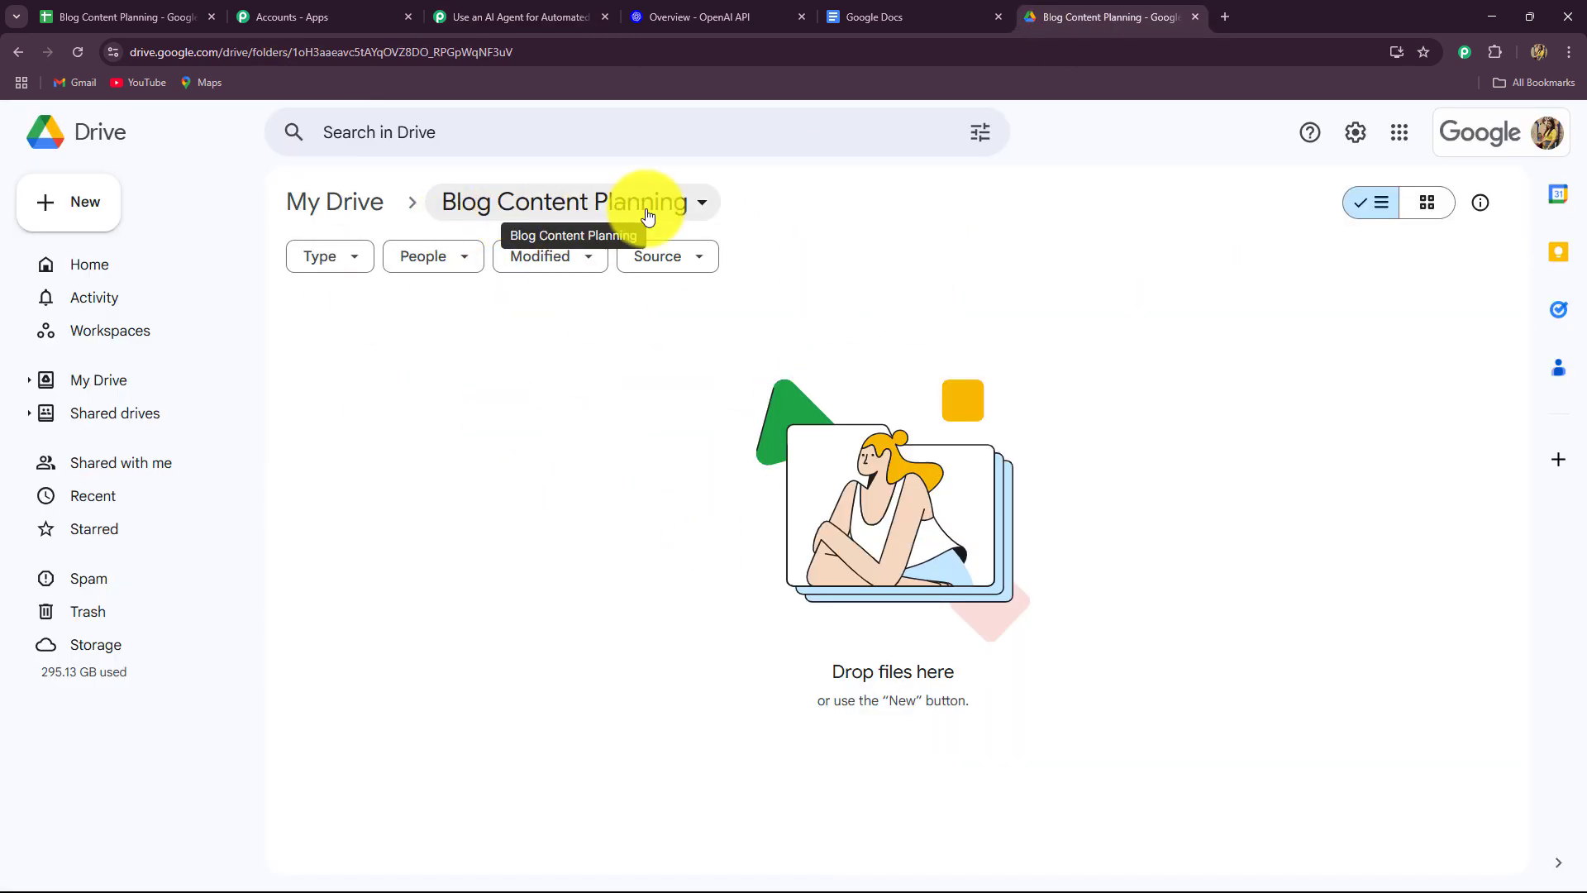
{"action": "left_click", "coordinate": [570, 17]}
{"action": "scroll", "coordinate": [1421, 571], "scroll_direction": "down", "scroll_amount": 4}
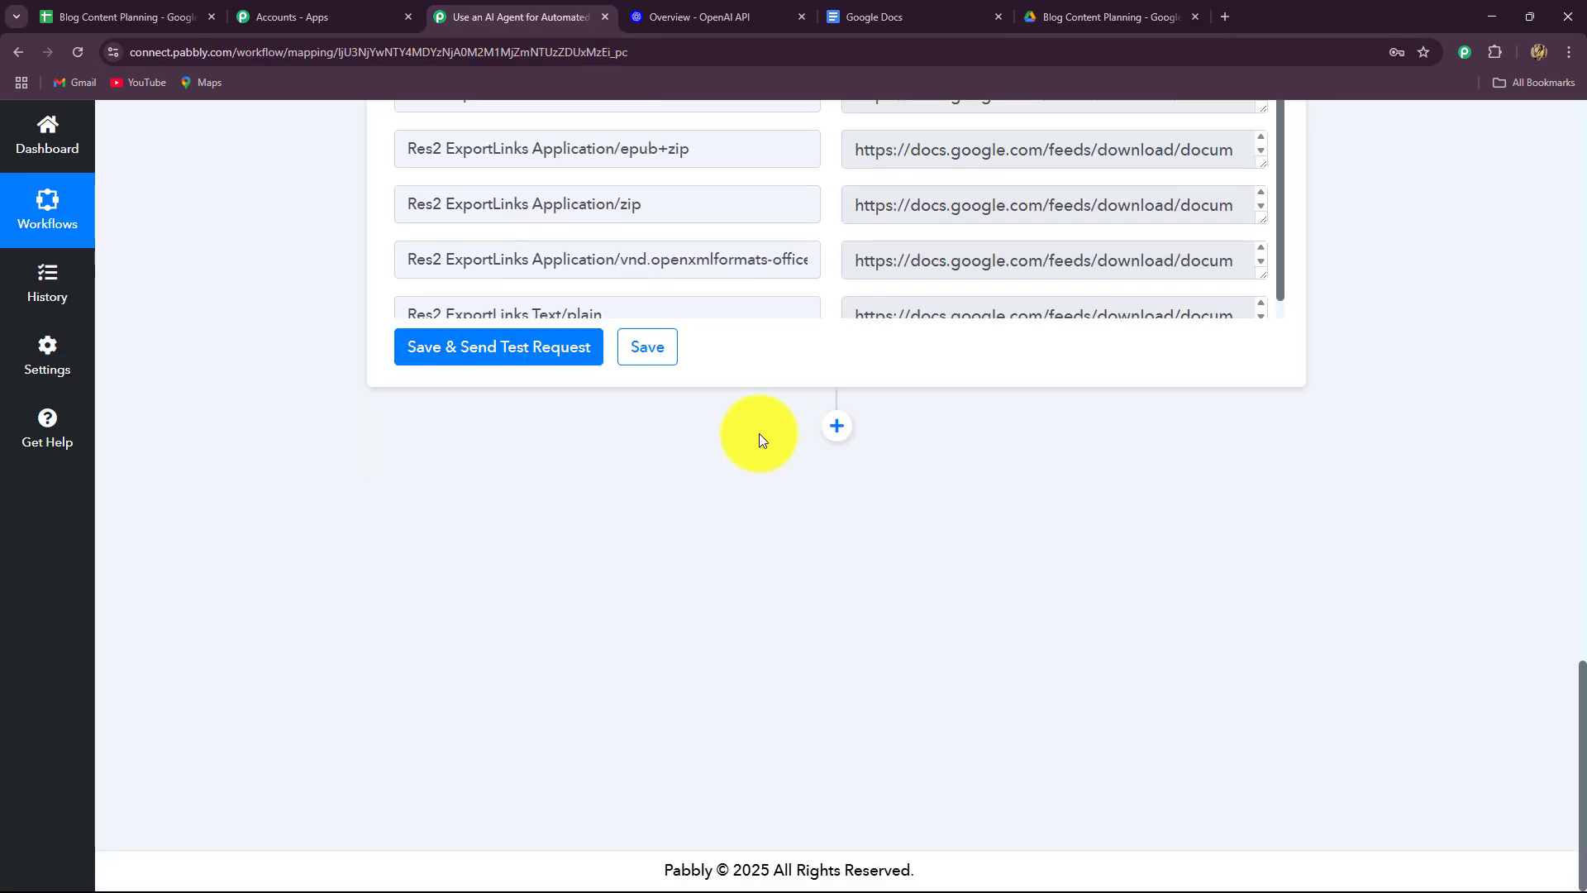
Add a Google Drive 'Upload a File' step using the existing Drive connection.
{"action": "left_click", "coordinate": [838, 428]}
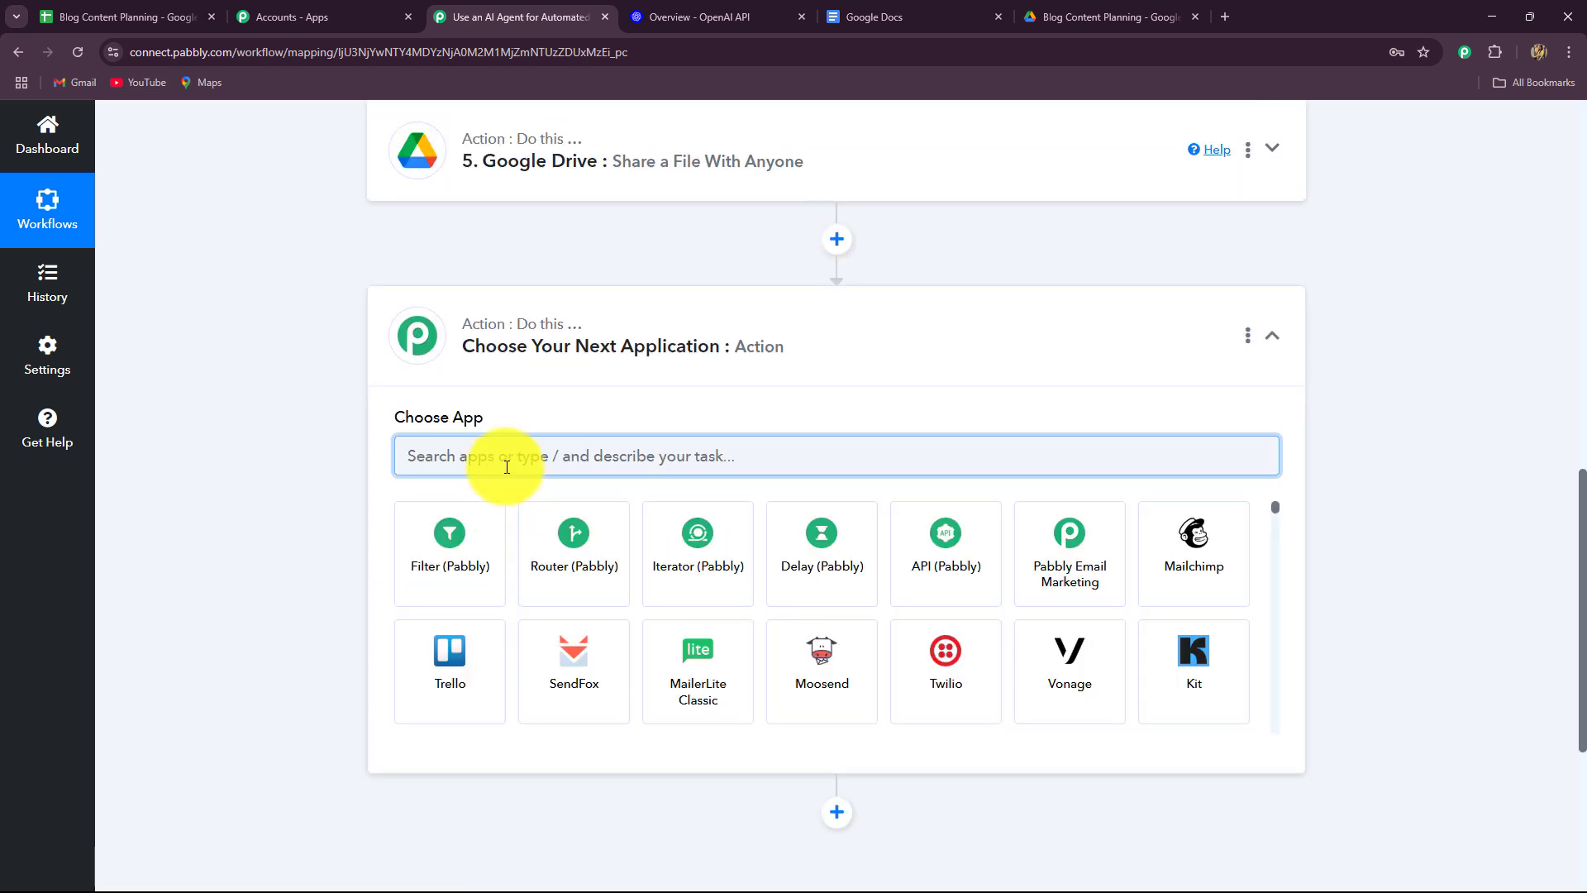
{"action": "type", "text": "goog"}
{"action": "left_click", "coordinate": [450, 537]}
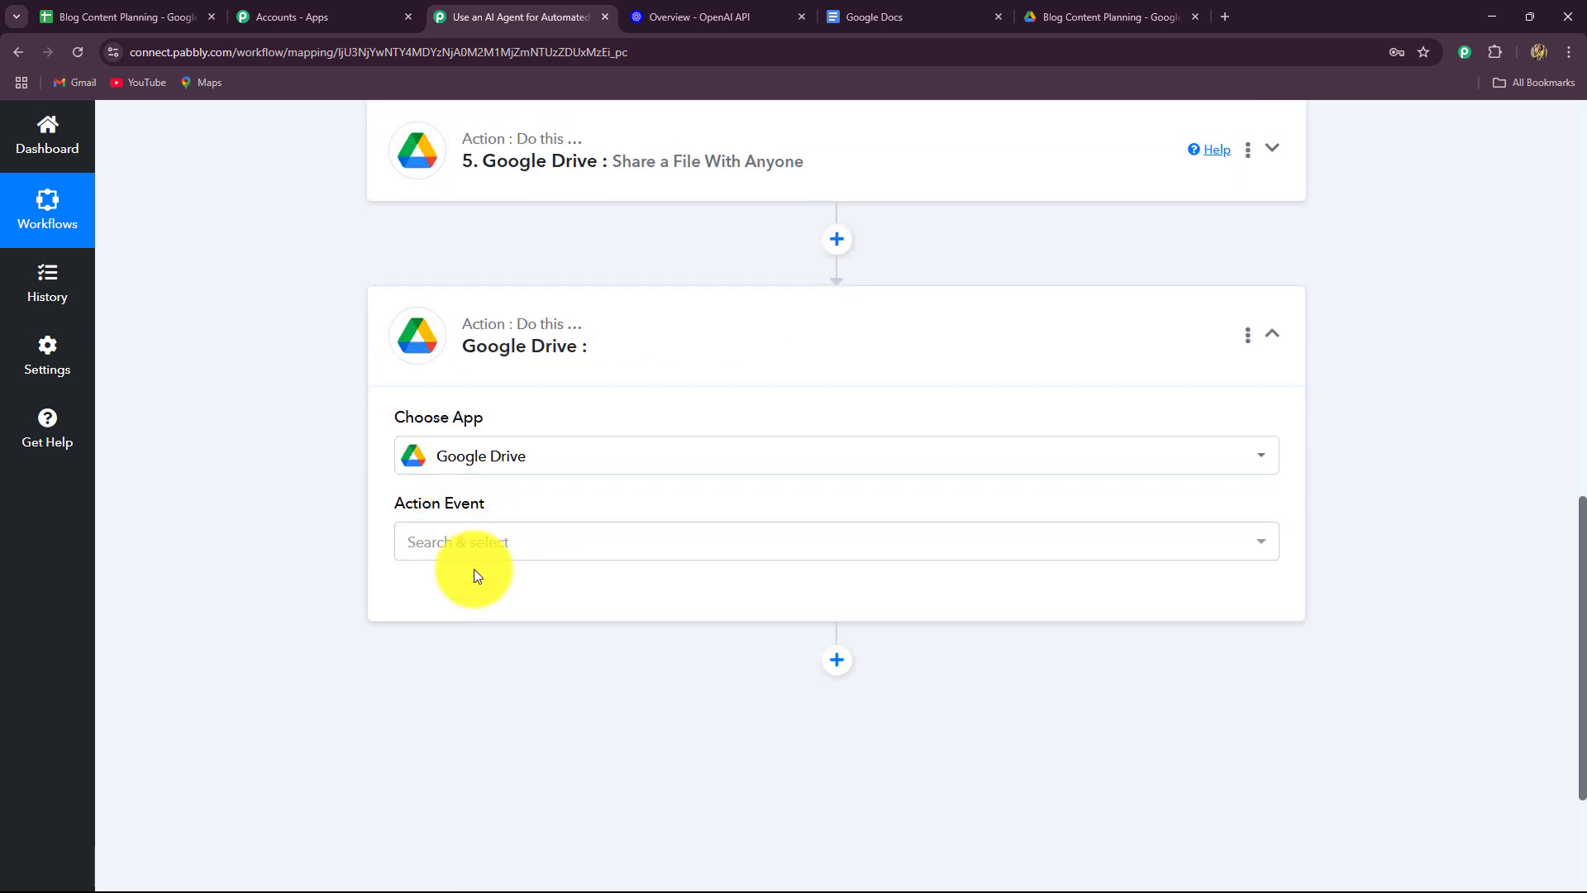
{"action": "left_click", "coordinate": [472, 542]}
{"action": "type", "text": "uplo"}
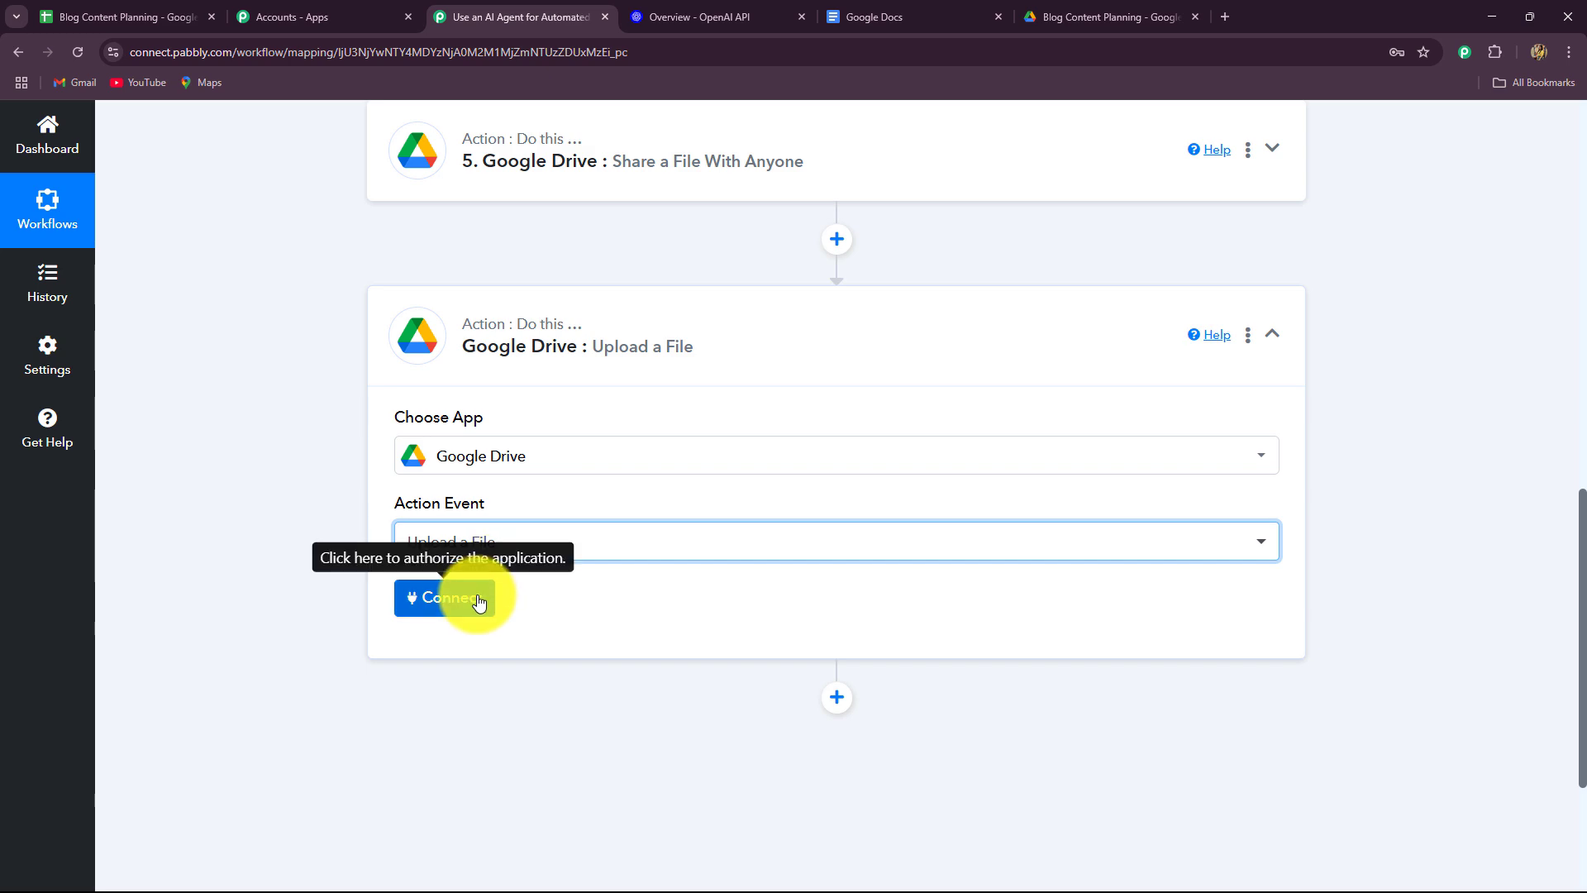
{"action": "left_click", "coordinate": [468, 597]}
{"action": "left_click", "coordinate": [845, 860]}
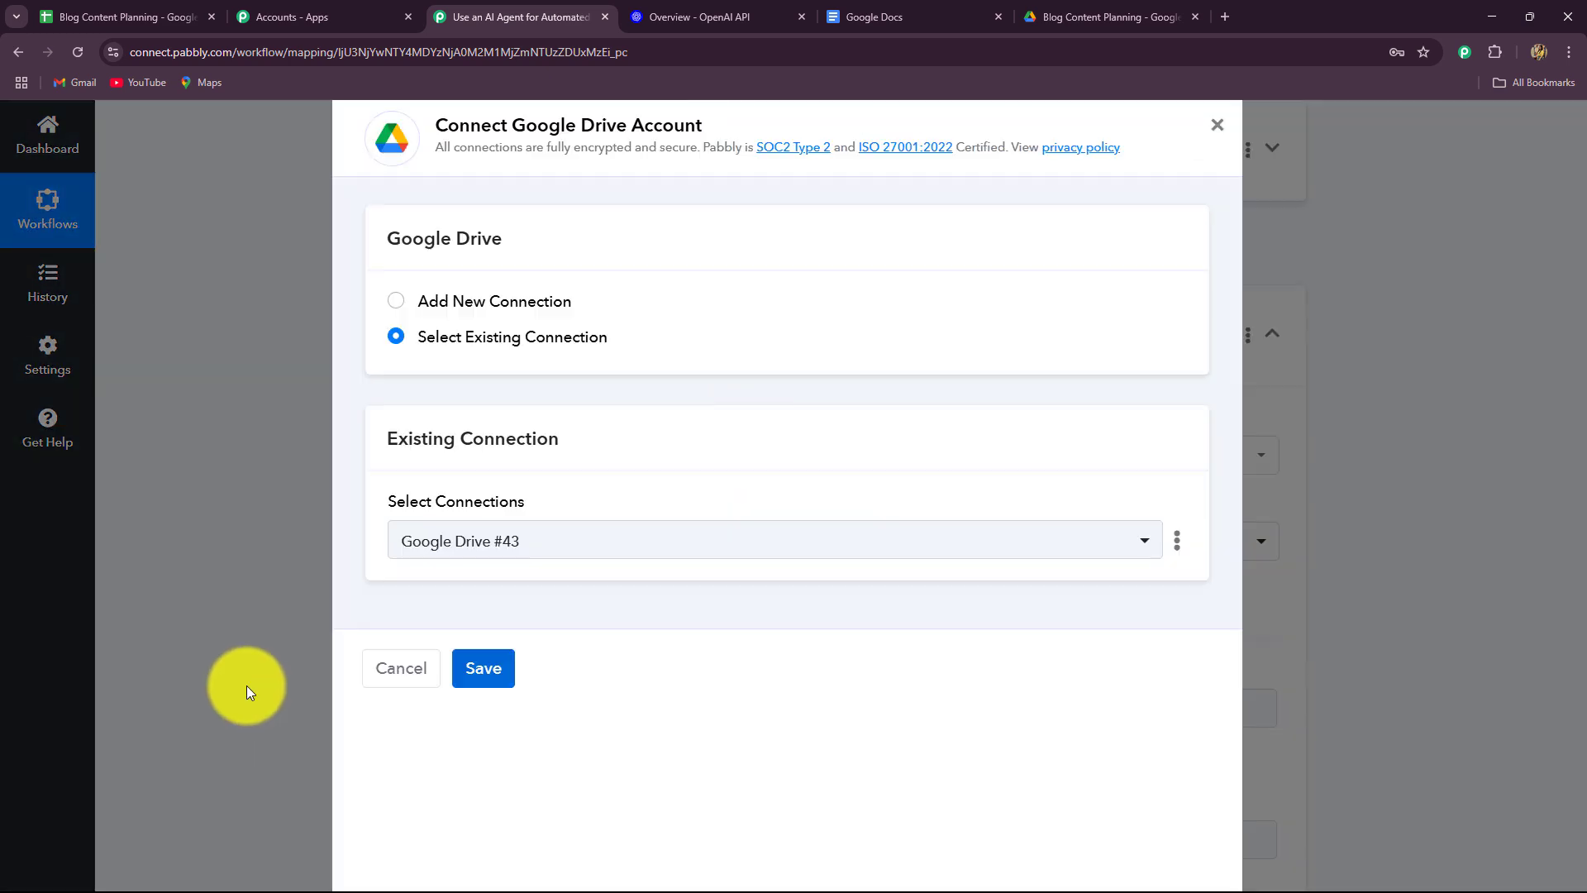
Map the sharing step's Application/pdf export link into the URL field.
{"action": "scroll", "coordinate": [268, 600], "scroll_direction": "down", "scroll_amount": 3}
{"action": "left_click", "coordinate": [541, 203]}
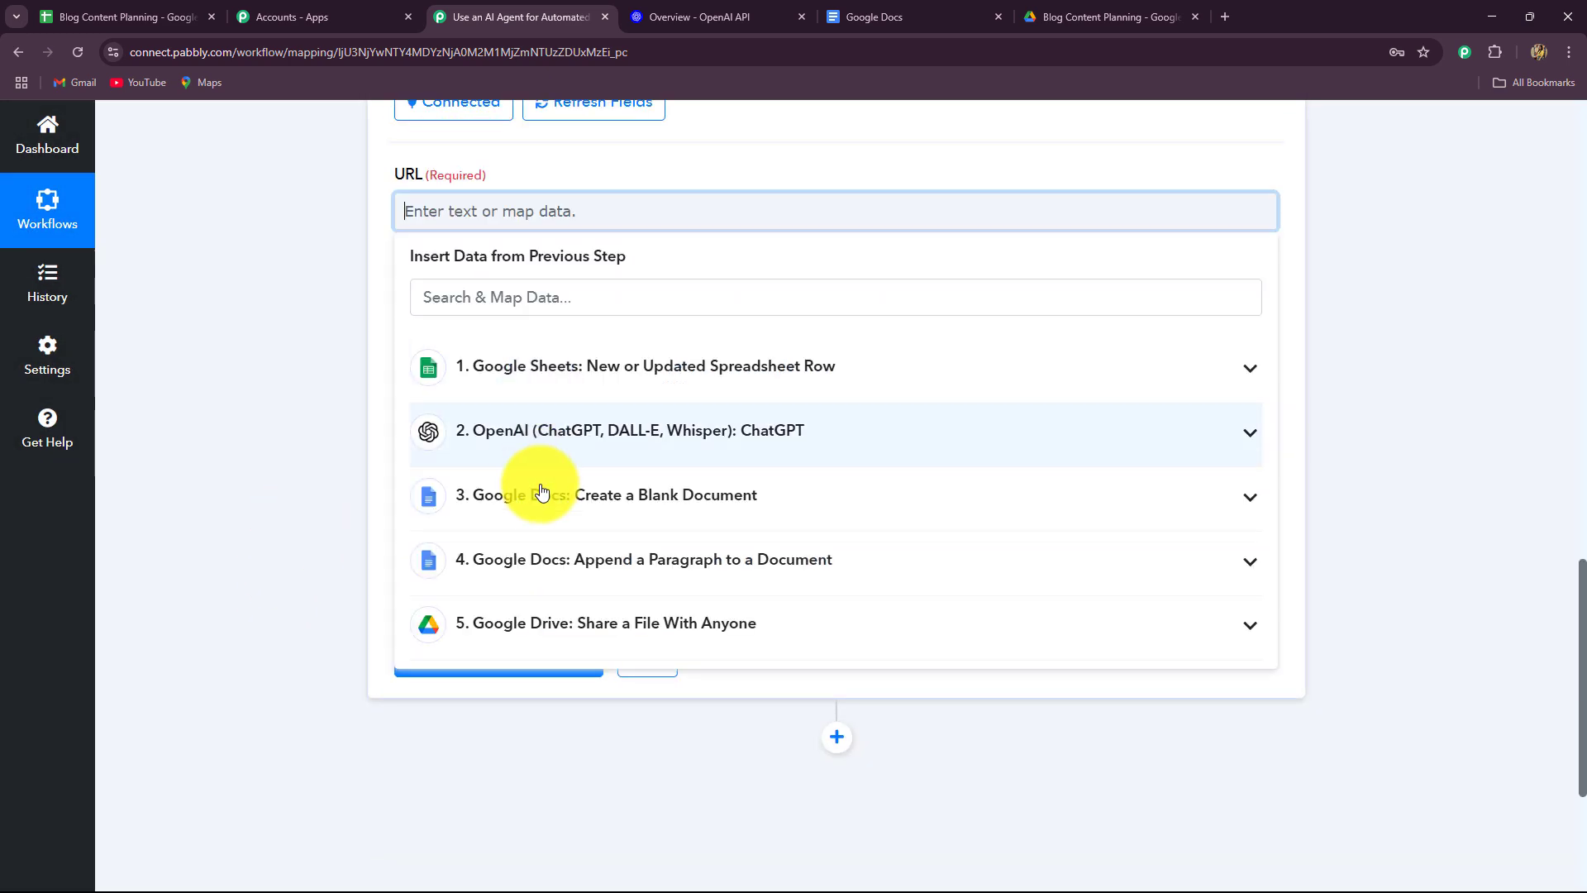
{"action": "left_click", "coordinate": [538, 616]}
{"action": "scroll", "coordinate": [251, 552], "scroll_direction": "down", "scroll_amount": 2}
{"action": "scroll", "coordinate": [564, 599], "scroll_direction": "down", "scroll_amount": 4}
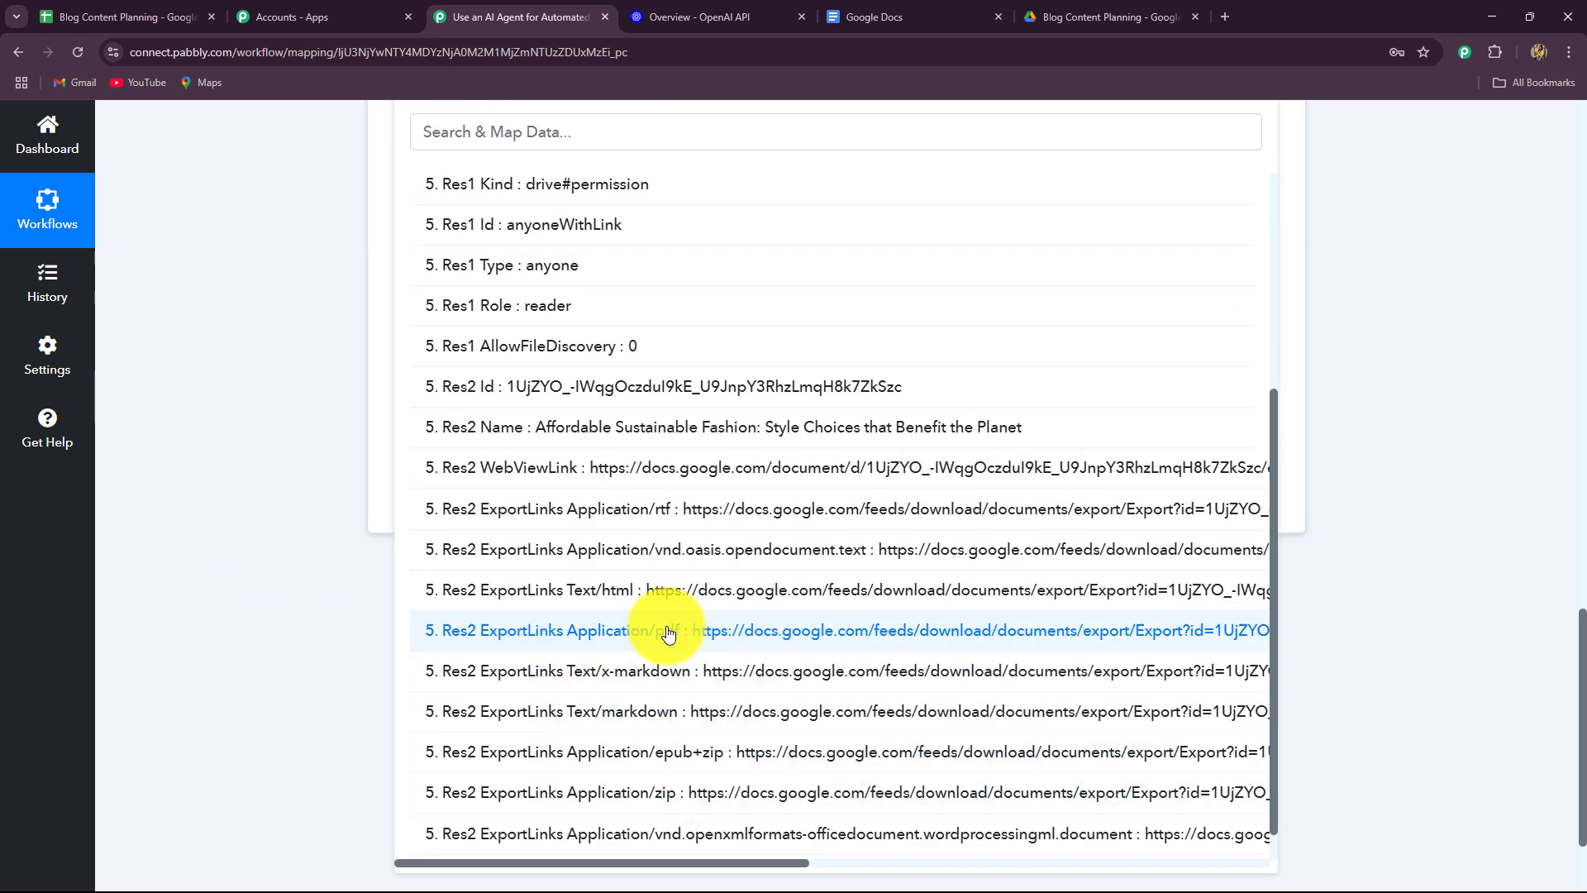
{"action": "left_click", "coordinate": [655, 631]}
{"action": "left_click", "coordinate": [293, 319]}
{"action": "scroll", "coordinate": [292, 321], "scroll_direction": "down", "scroll_amount": 3}
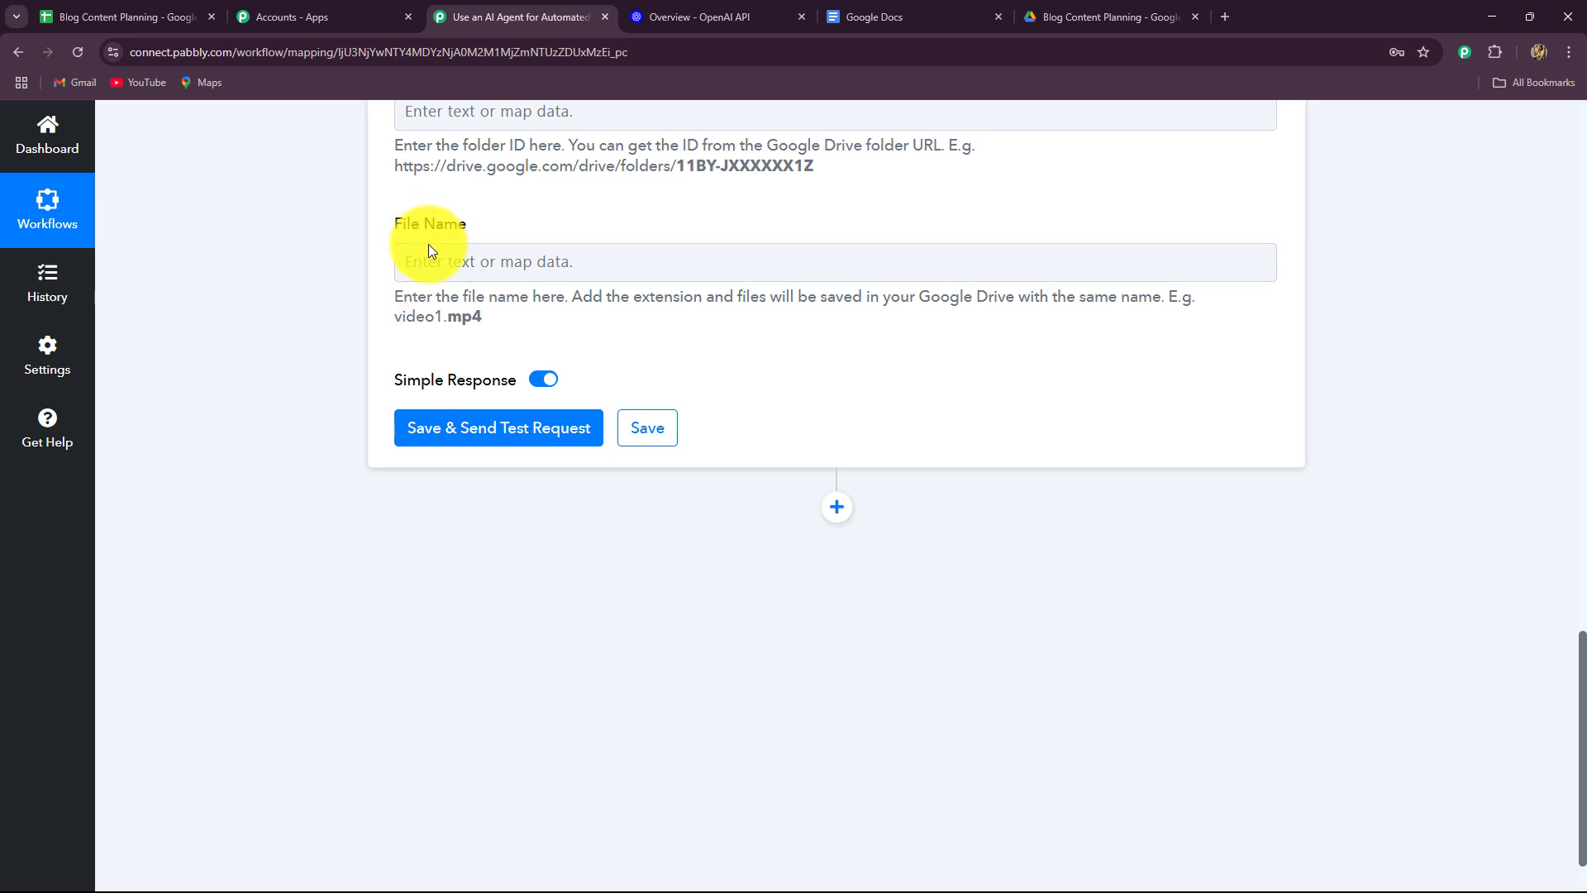
{"action": "scroll", "coordinate": [428, 248], "scroll_direction": "up", "scroll_amount": 2}
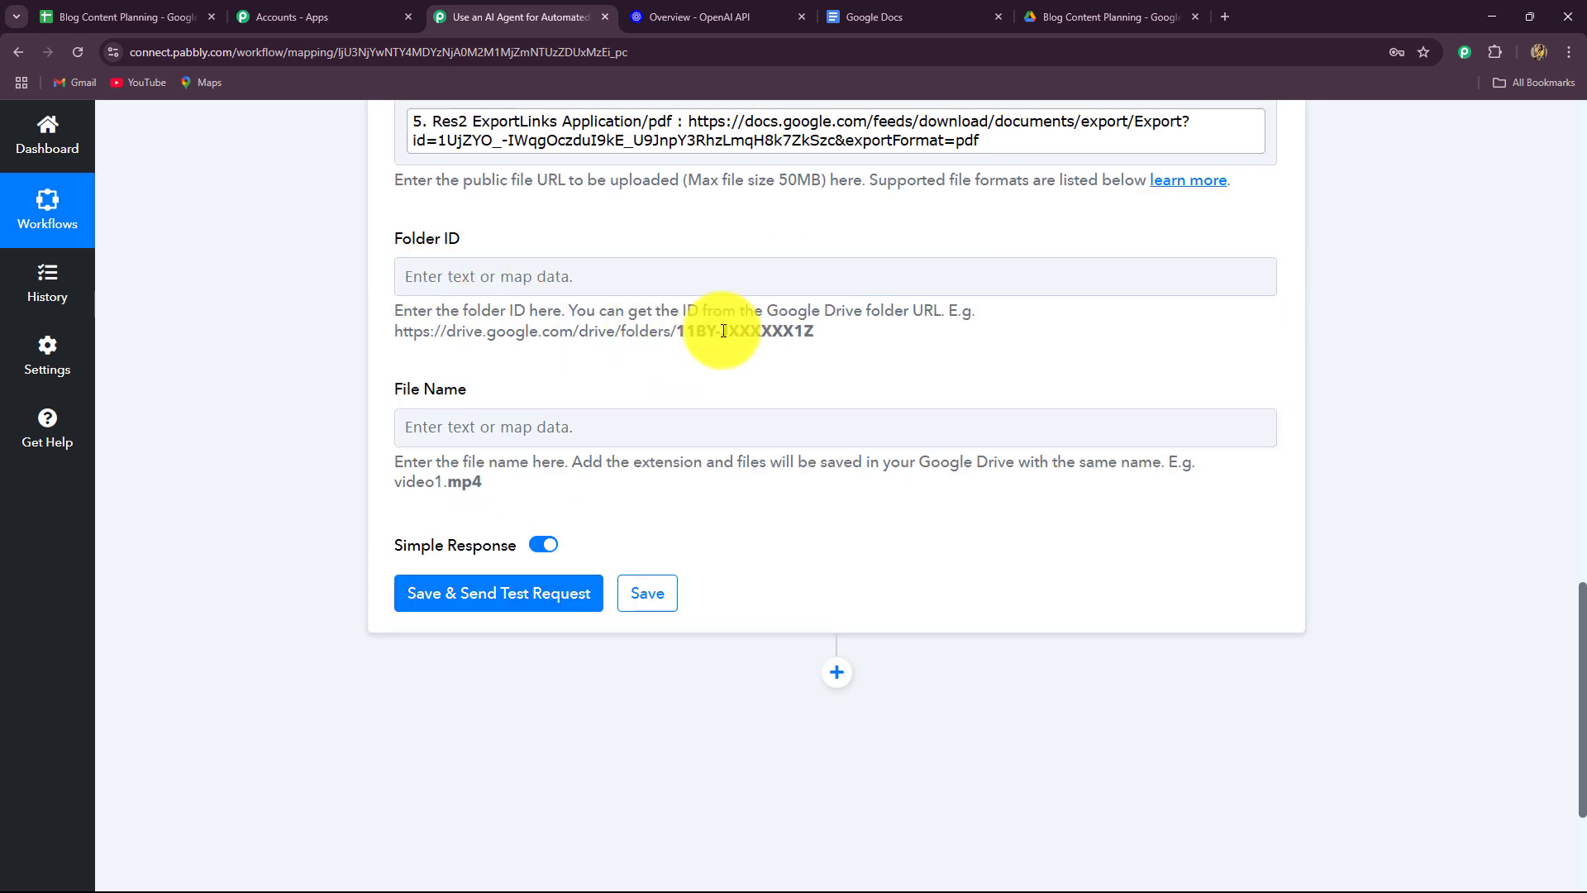
Open the Blog Content Planning folder in Drive and select its folder ID in the address bar.
{"action": "left_click", "coordinate": [1030, 32]}
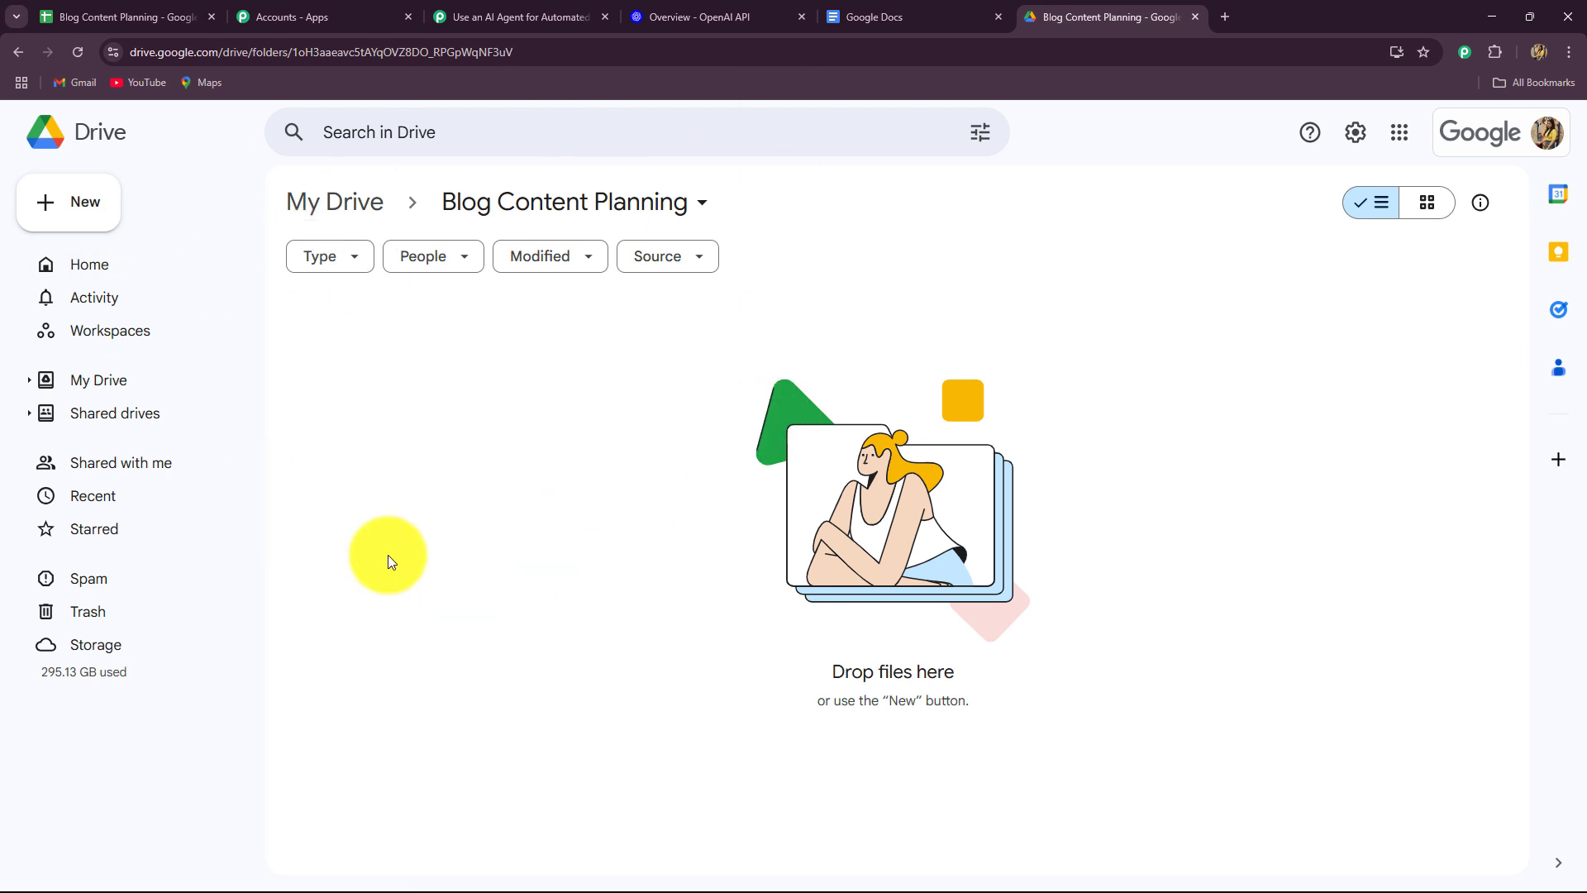
{"action": "left_click_drag", "start_coordinate": [533, 56], "coordinate": [329, 55]}
{"action": "key", "text": "ctrl+c"}
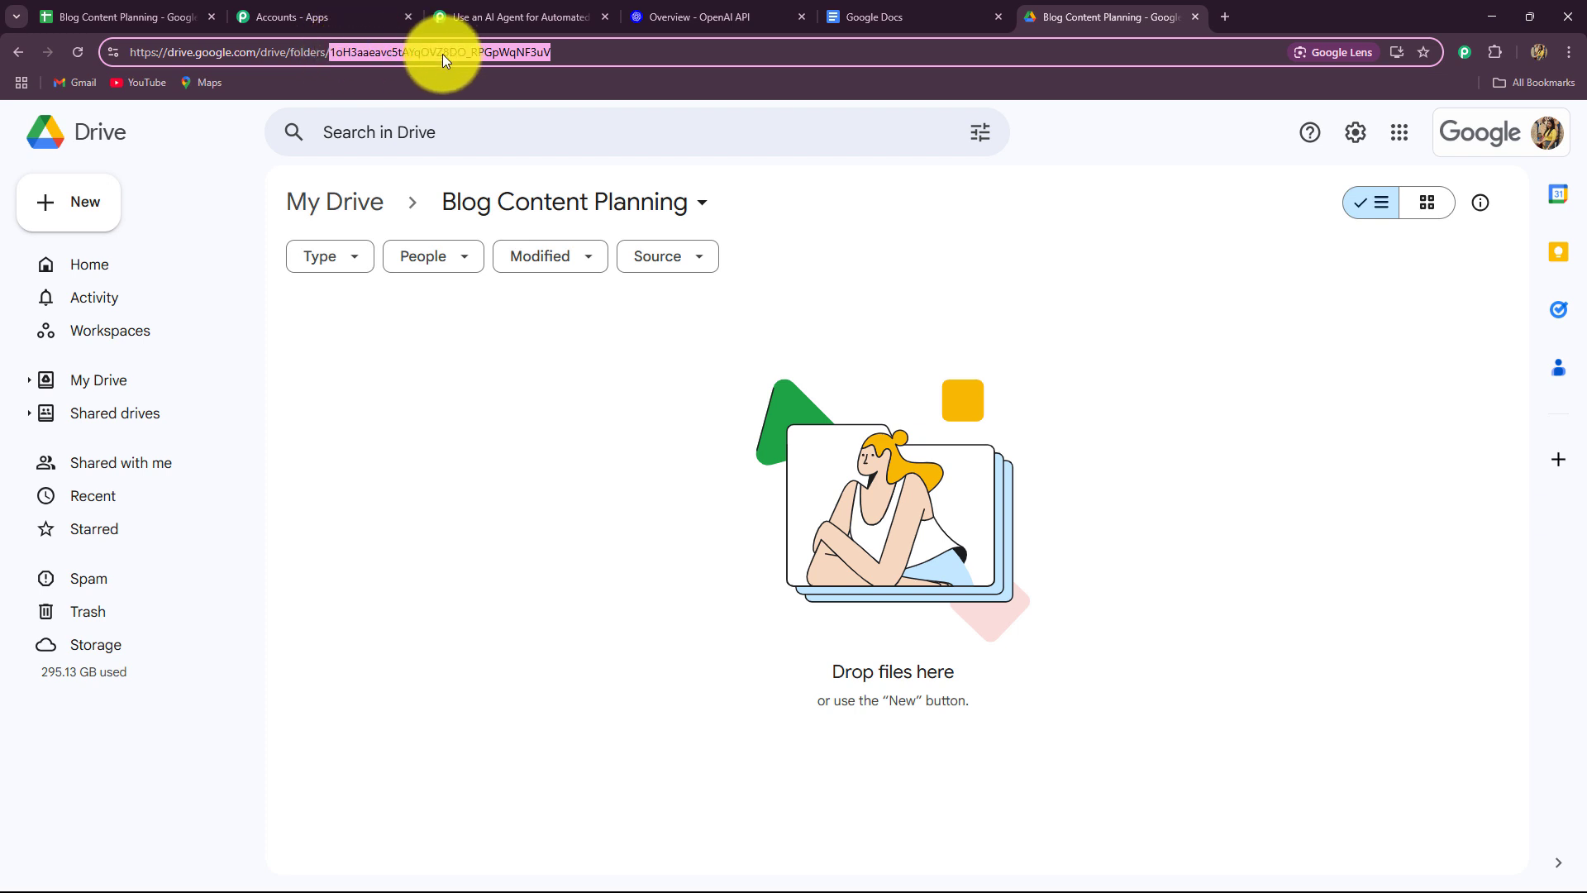
Paste the copied Drive folder ID into the upload step's Folder ID field.
{"action": "left_click", "coordinate": [546, 16]}
{"action": "left_click", "coordinate": [506, 279]}
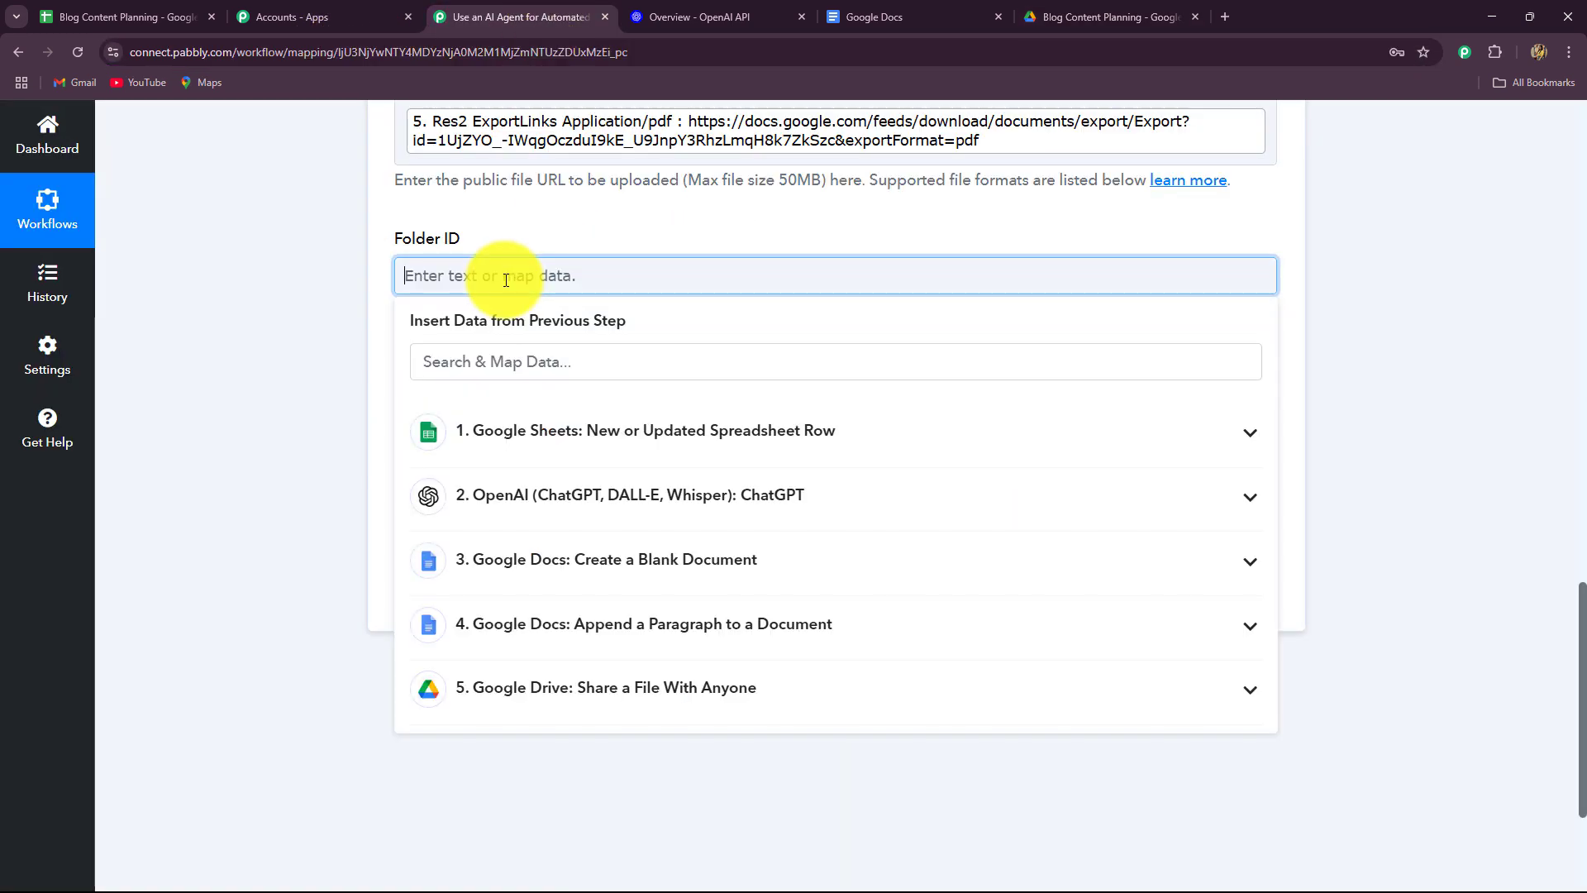
{"action": "key", "text": "ctrl+v"}
{"action": "left_click", "coordinate": [256, 298]}
{"action": "scroll", "coordinate": [257, 298], "scroll_direction": "down", "scroll_amount": 2}
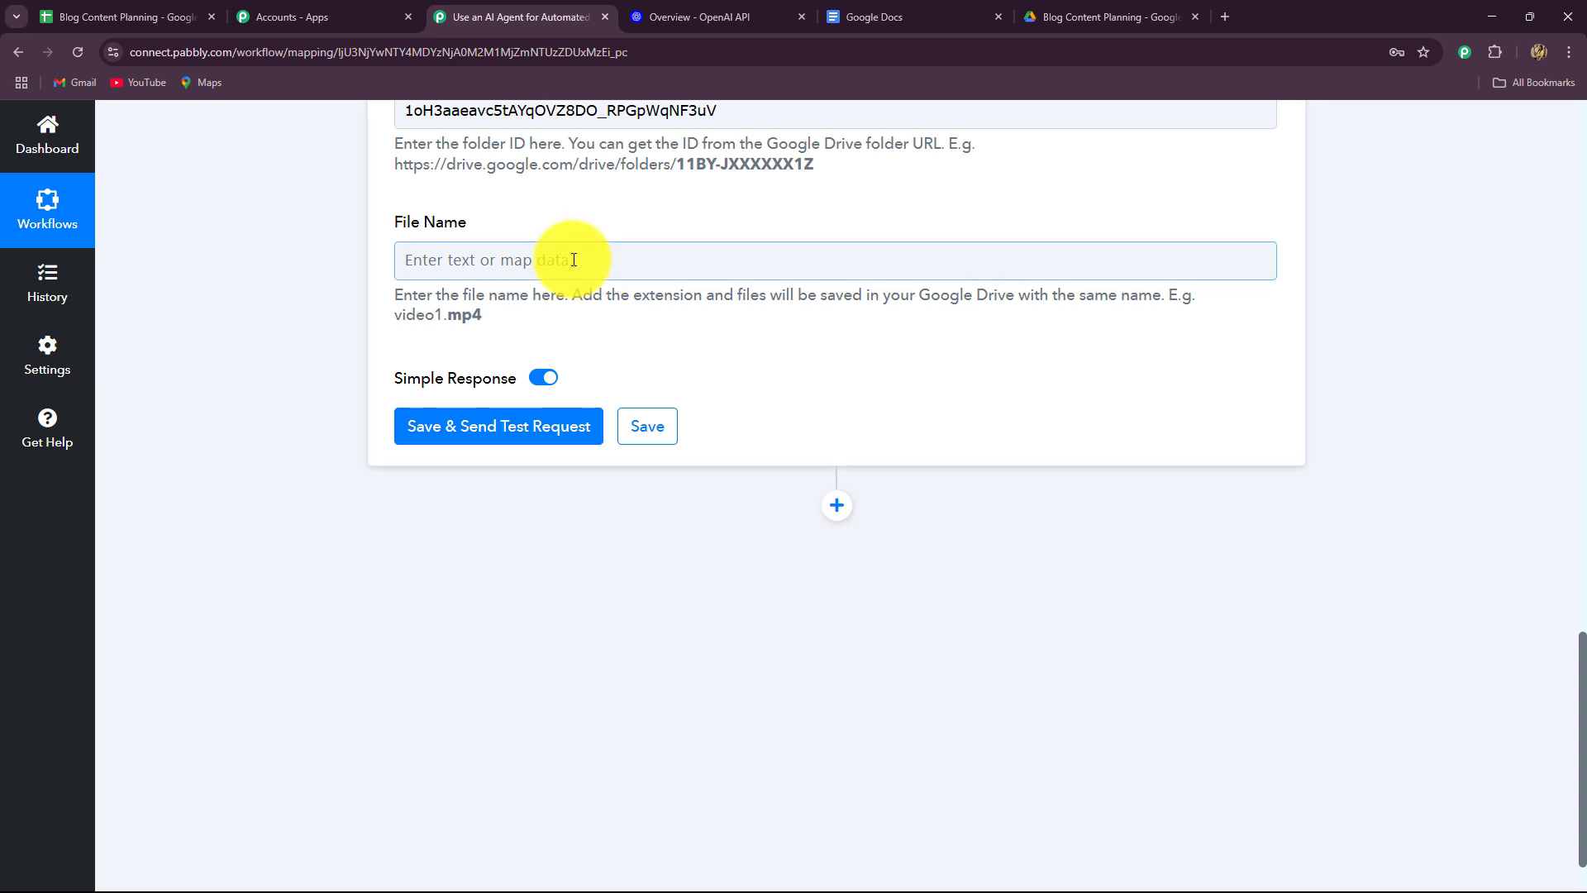
{"action": "scroll", "coordinate": [573, 227], "scroll_direction": "up", "scroll_amount": 2}
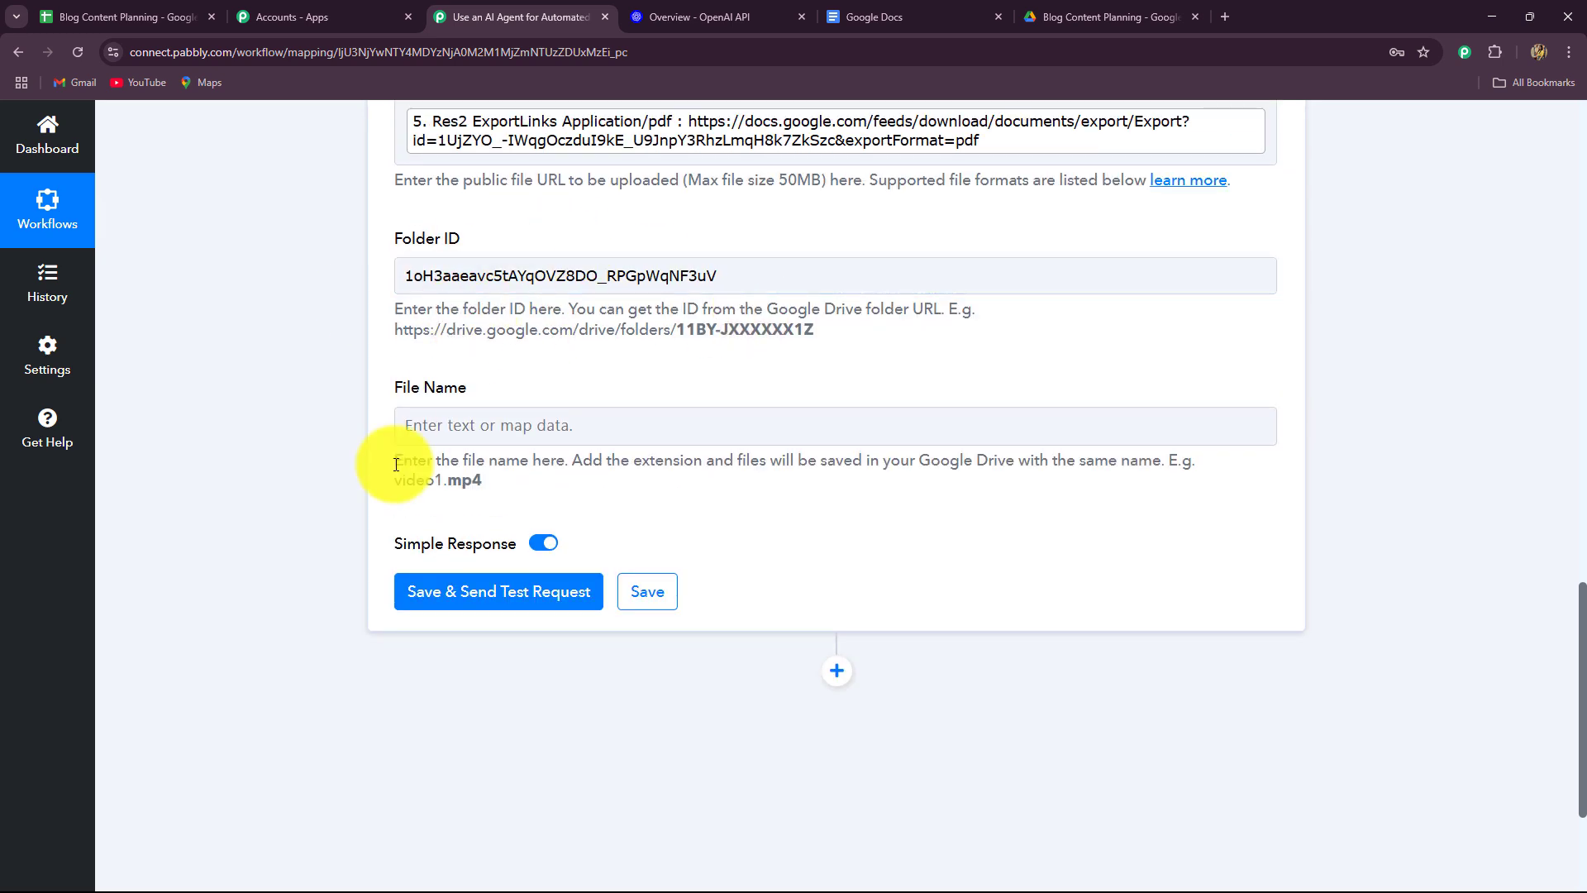
Map step 5's Res2 Name into File Name and run a successful test upload.
{"action": "left_click", "coordinate": [423, 420]}
{"action": "scroll", "coordinate": [286, 439], "scroll_direction": "down", "scroll_amount": 2}
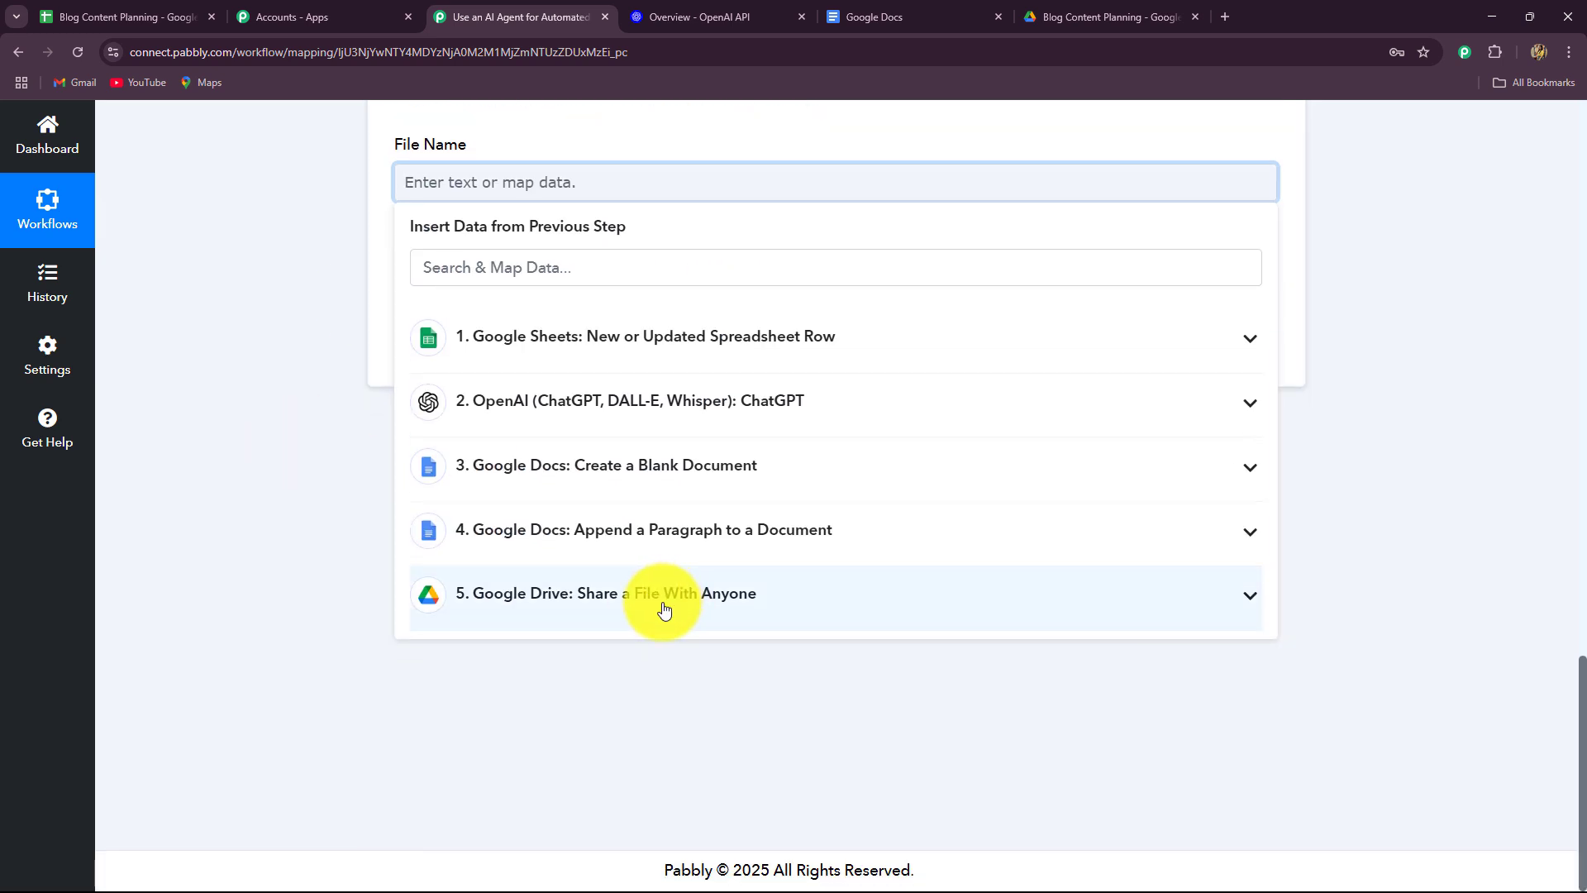
{"action": "left_click", "coordinate": [637, 595]}
{"action": "scroll", "coordinate": [666, 781], "scroll_direction": "down", "scroll_amount": 2}
{"action": "scroll", "coordinate": [670, 779], "scroll_direction": "up", "scroll_amount": 1}
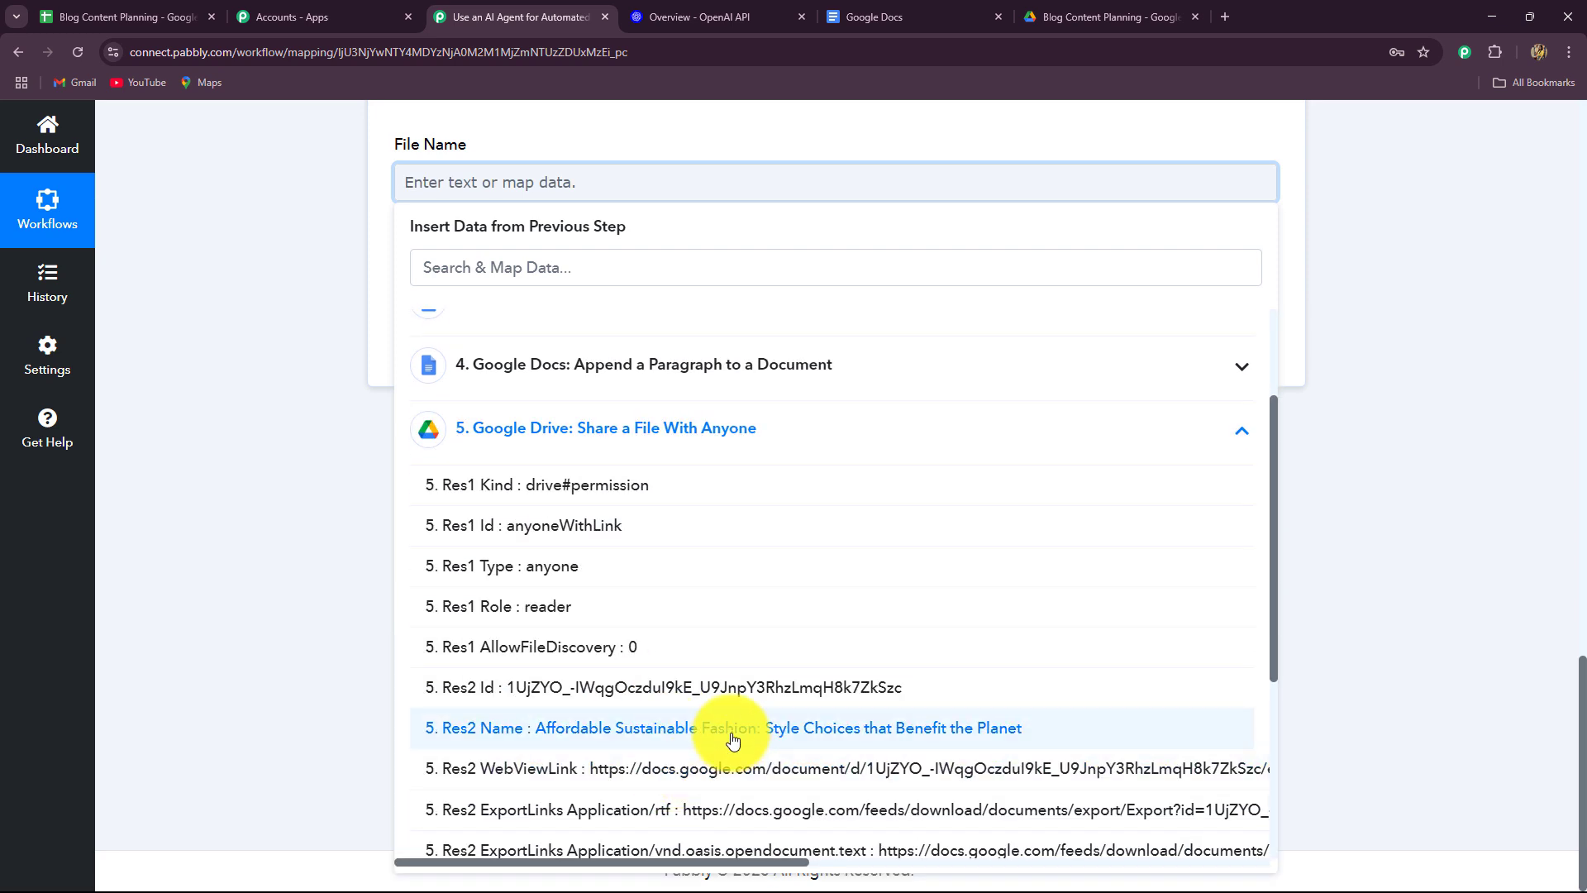
{"action": "left_click", "coordinate": [653, 793]}
{"action": "left_click", "coordinate": [488, 361]}
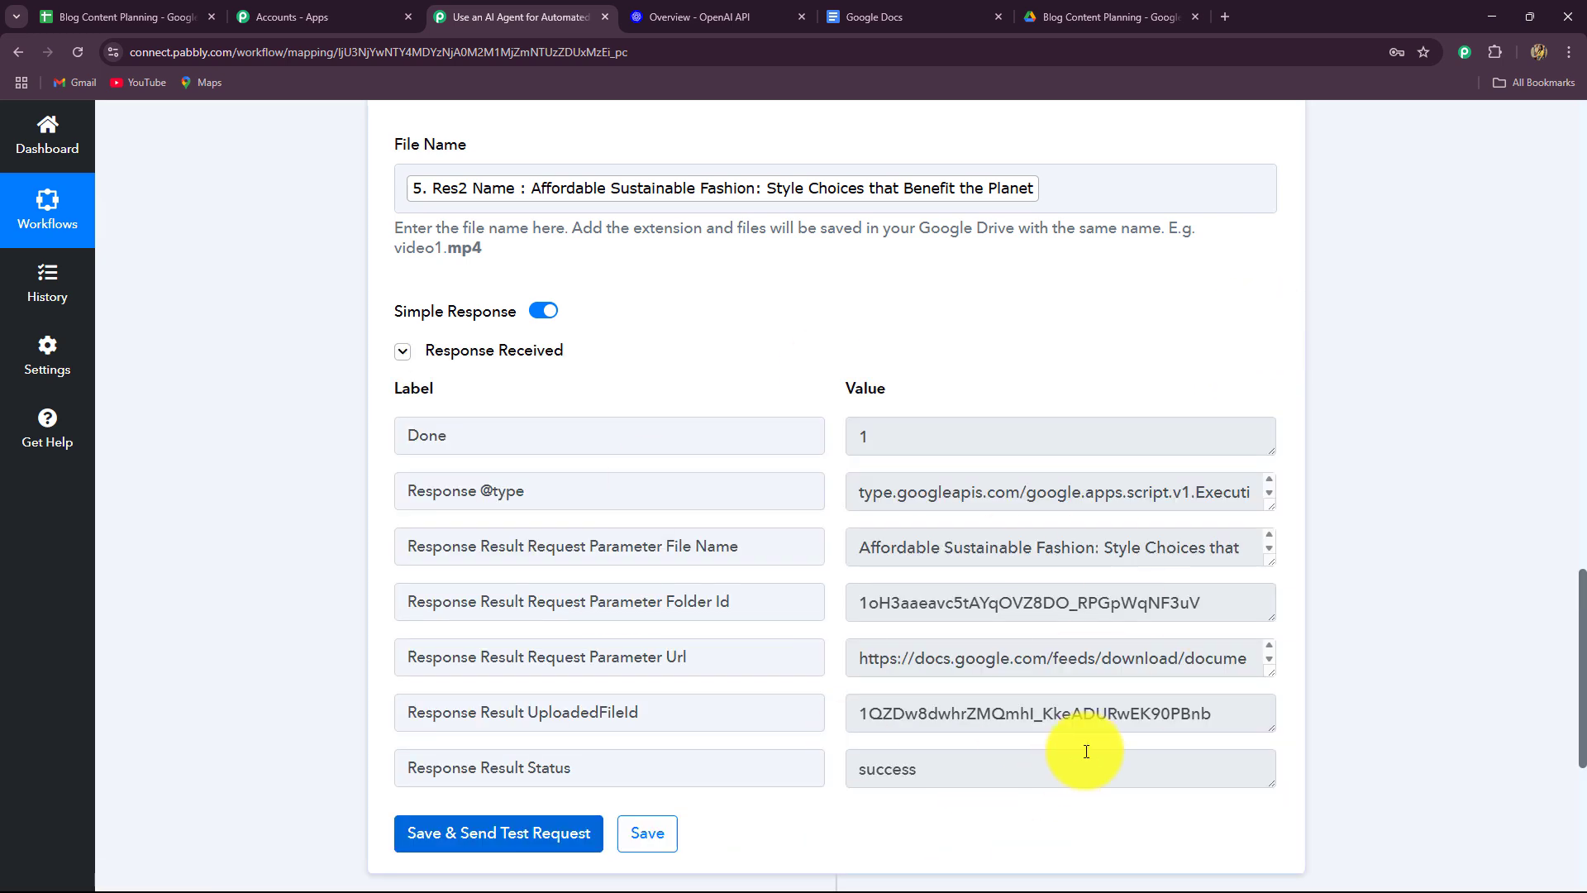
Confirm the PDF appears in the Drive folder, then collapse the Upload a File step.
{"action": "left_click", "coordinate": [1098, 16]}
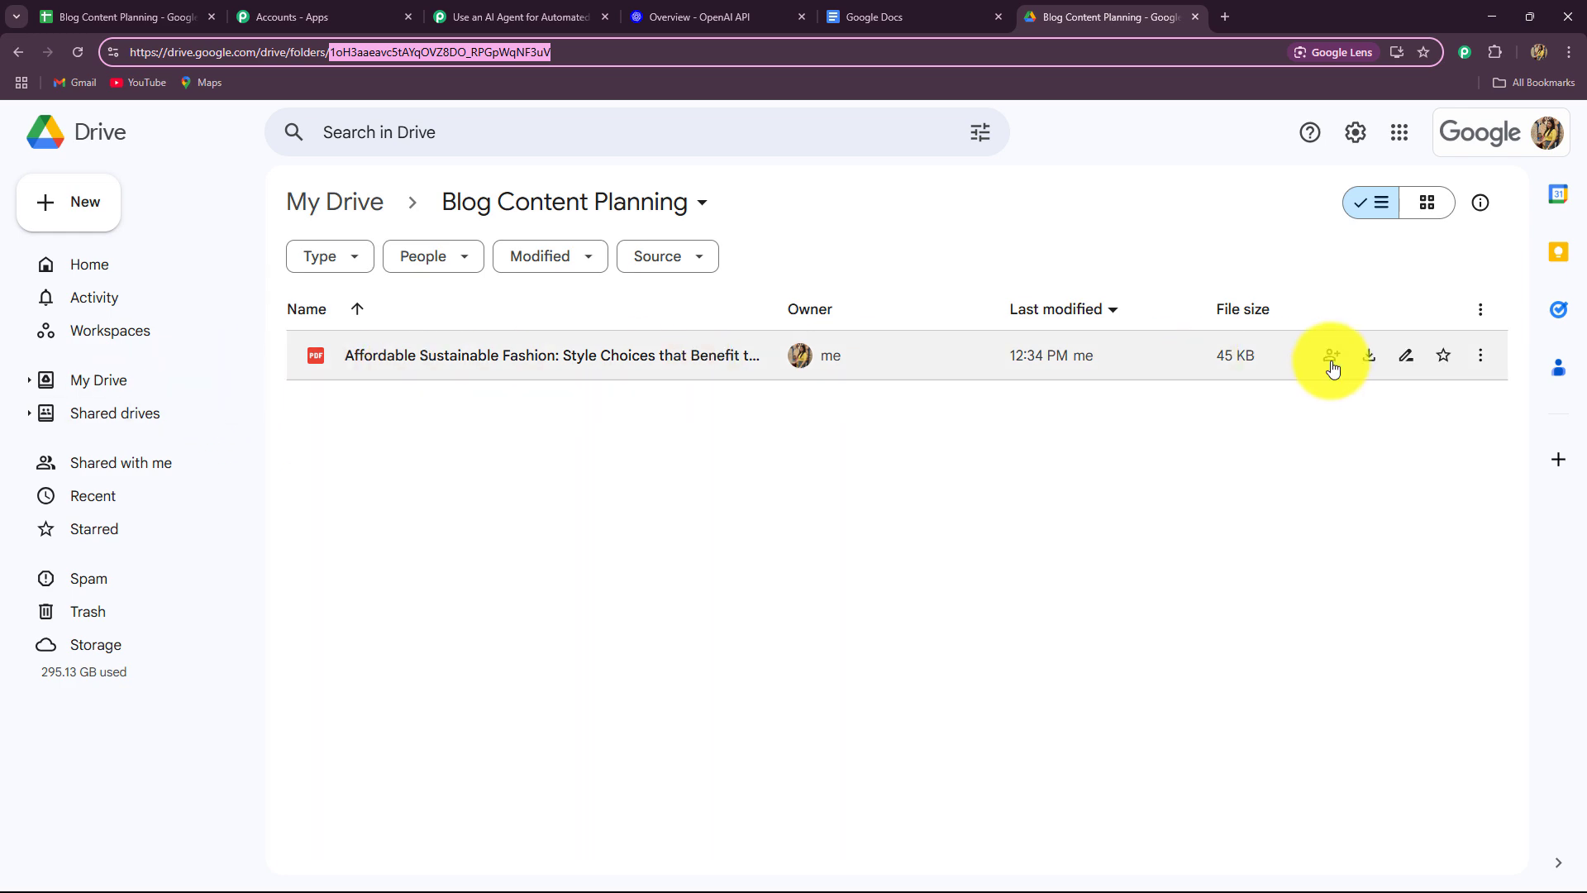
{"action": "left_click", "coordinate": [463, 16]}
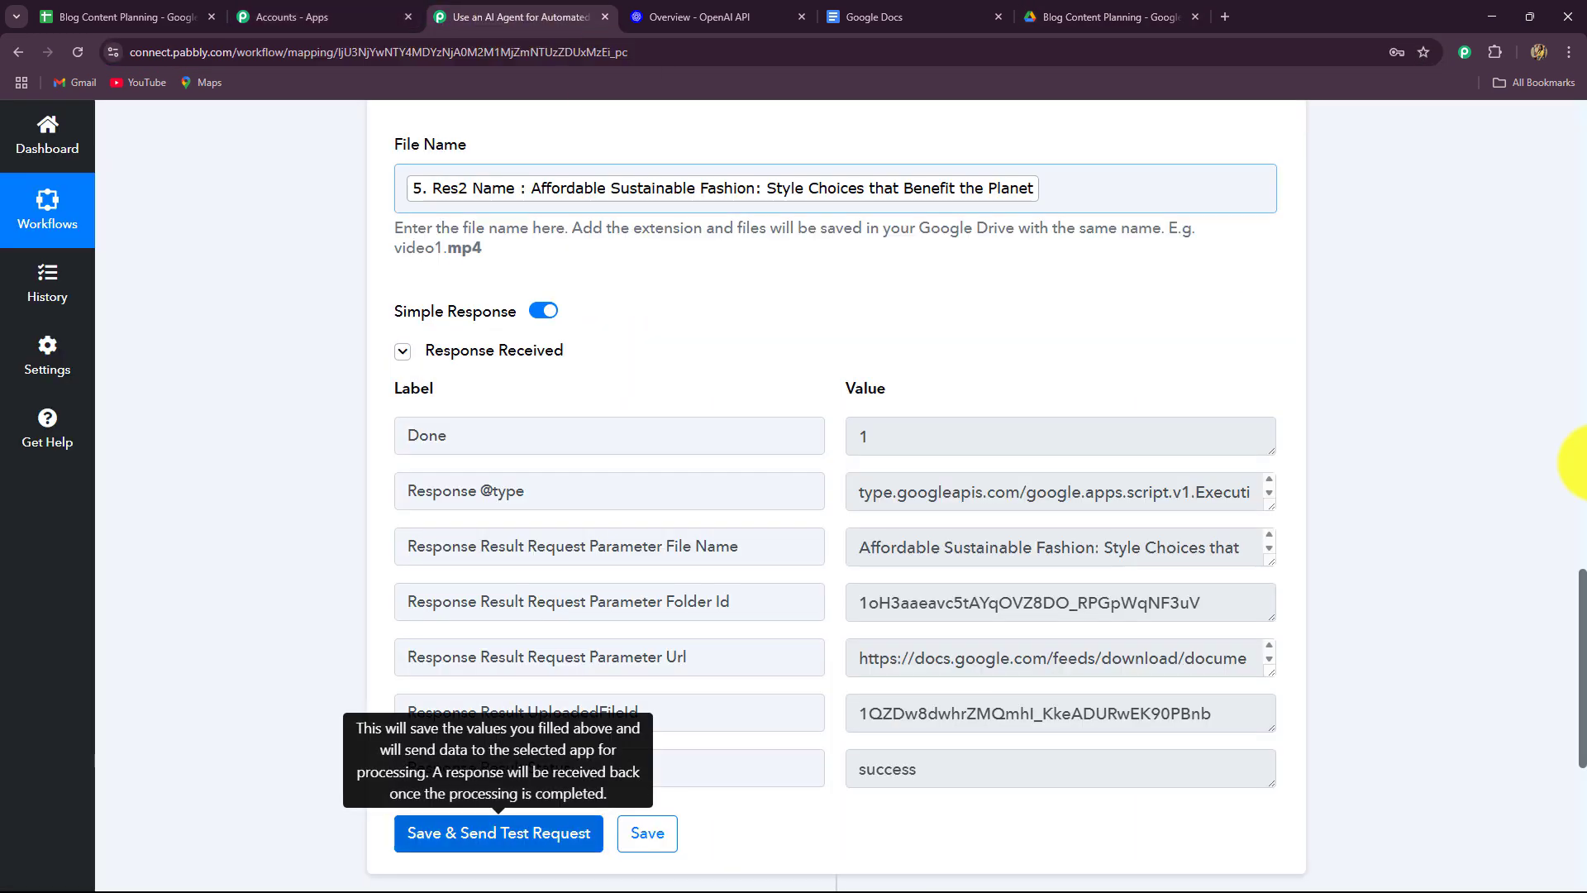
{"action": "scroll", "coordinate": [1571, 488], "scroll_direction": "up", "scroll_amount": 8}
{"action": "scroll", "coordinate": [1555, 488], "scroll_direction": "up", "scroll_amount": 10}
{"action": "scroll", "coordinate": [1480, 521], "scroll_direction": "down", "scroll_amount": 4}
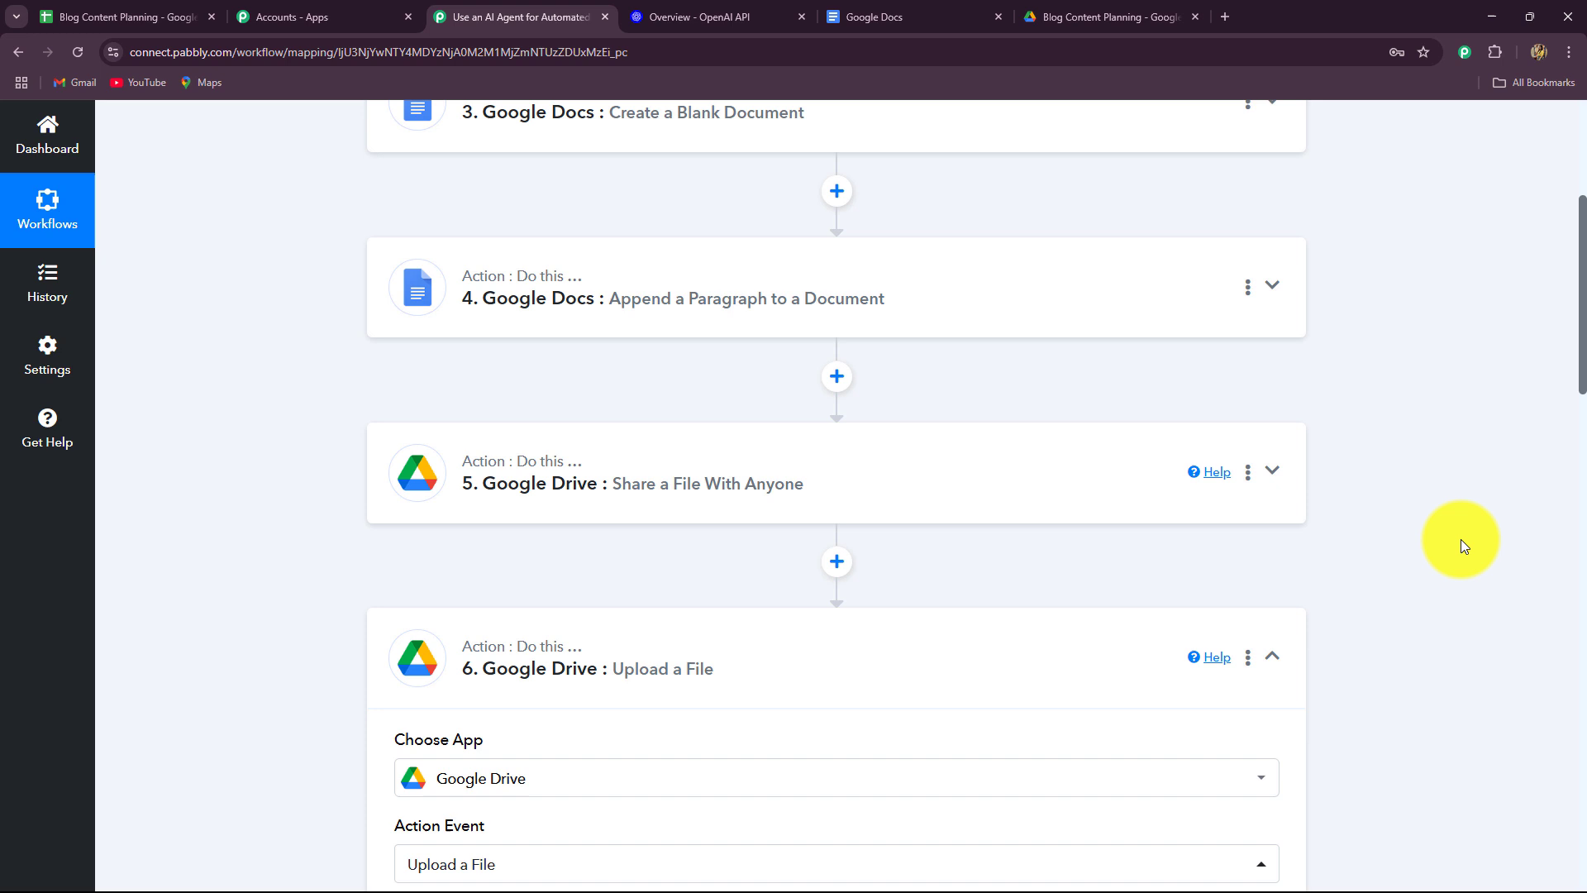
{"action": "left_click", "coordinate": [1276, 661]}
Scroll through the six-step chain from the Google Sheets trigger to Upload a File.
{"action": "scroll", "coordinate": [1412, 621], "scroll_direction": "up", "scroll_amount": 10}
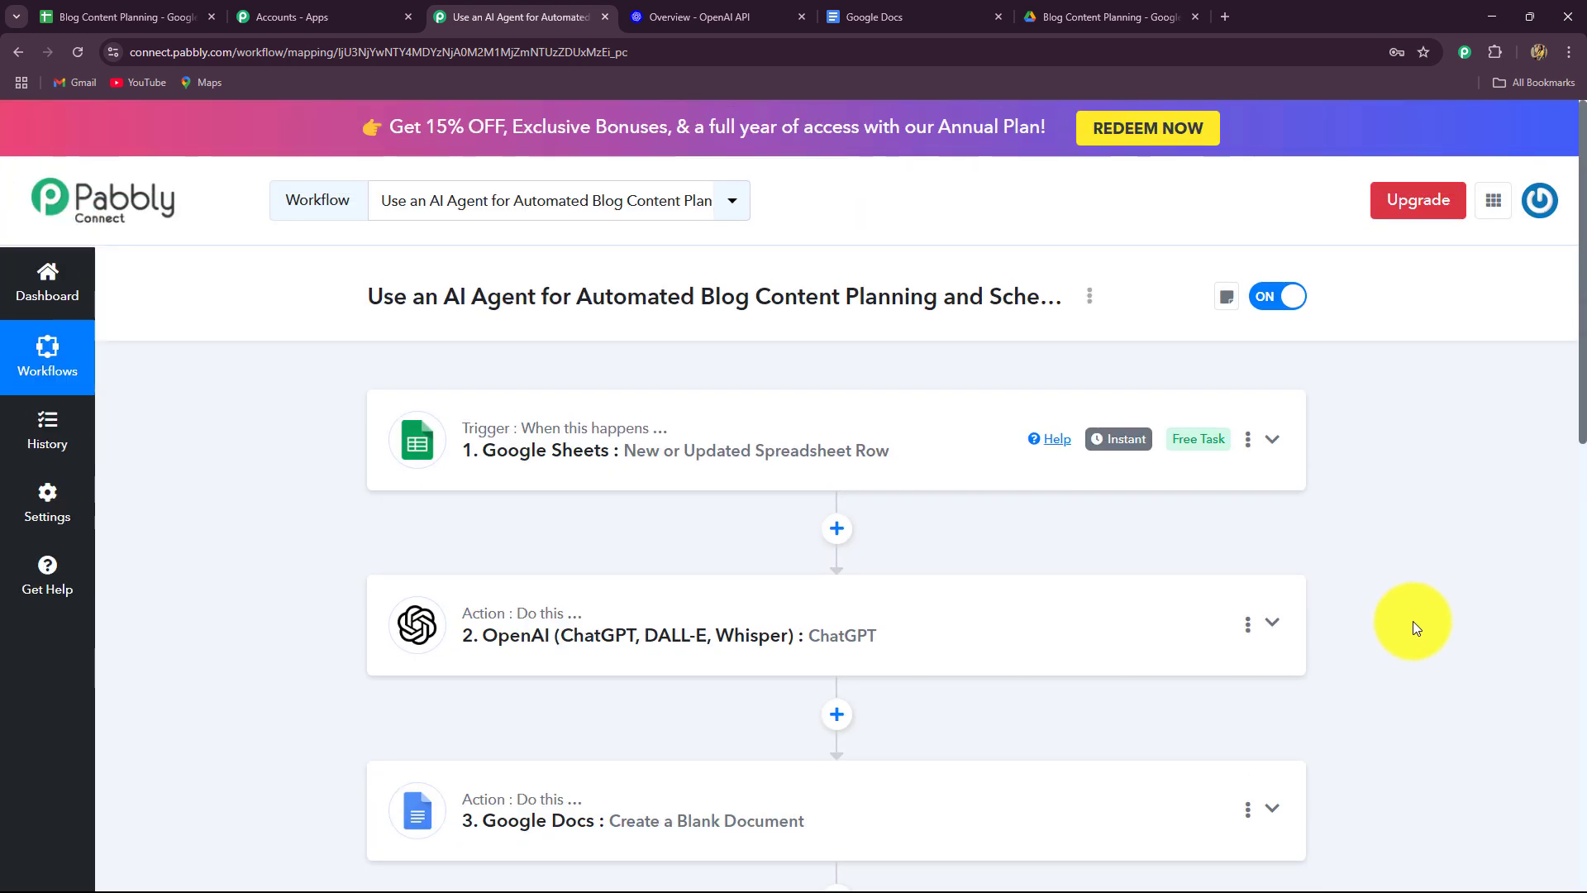
{"action": "scroll", "coordinate": [1412, 622], "scroll_direction": "down", "scroll_amount": 2}
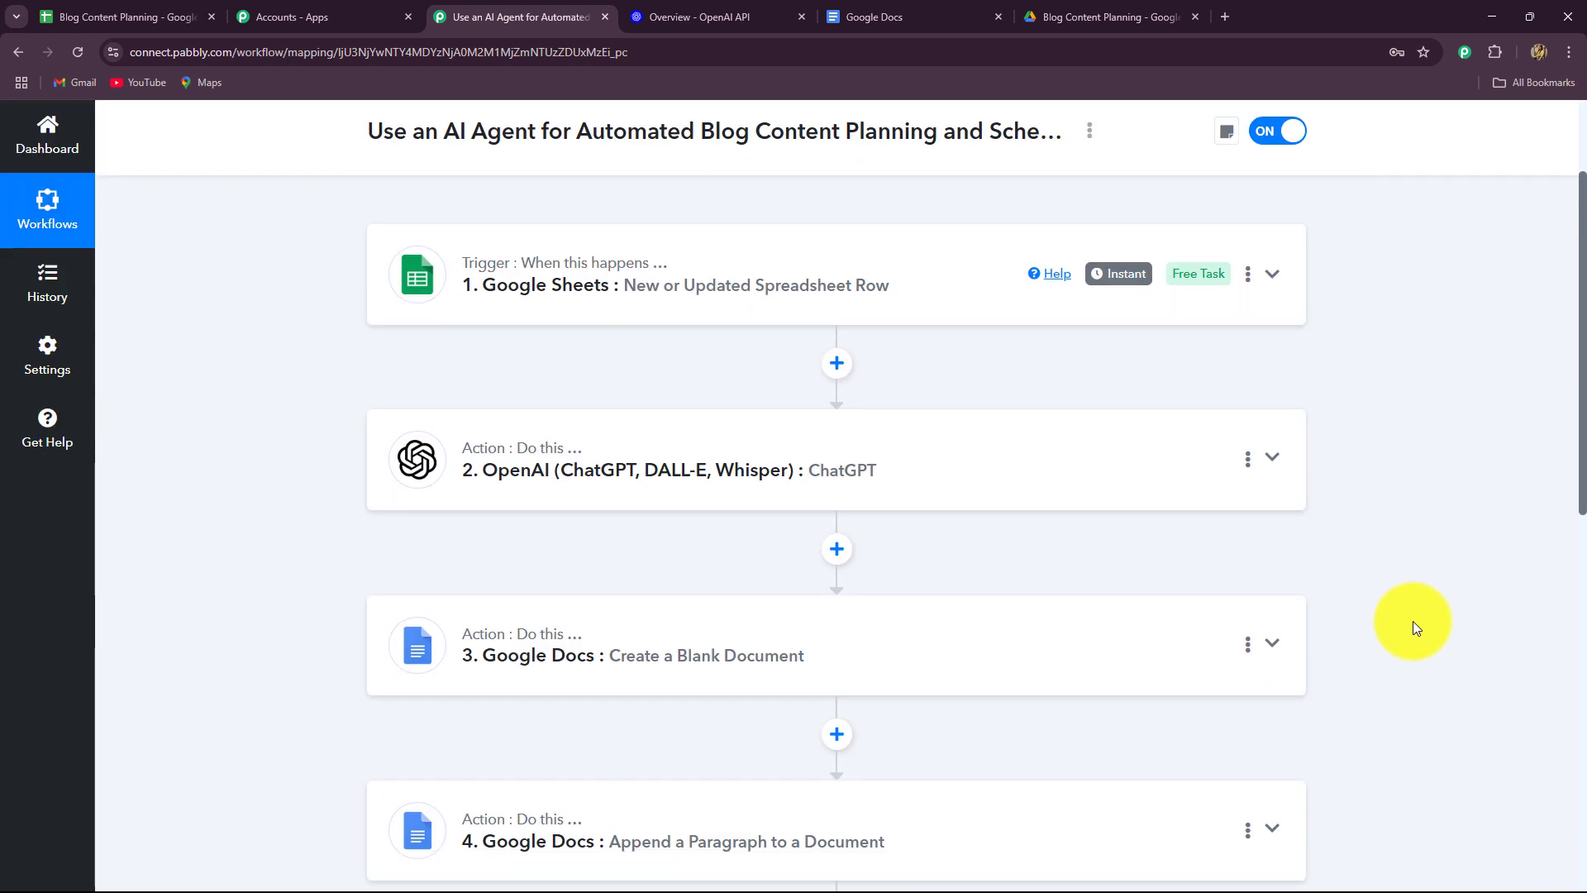
{"action": "scroll", "coordinate": [217, 424], "scroll_direction": "up", "scroll_amount": 2}
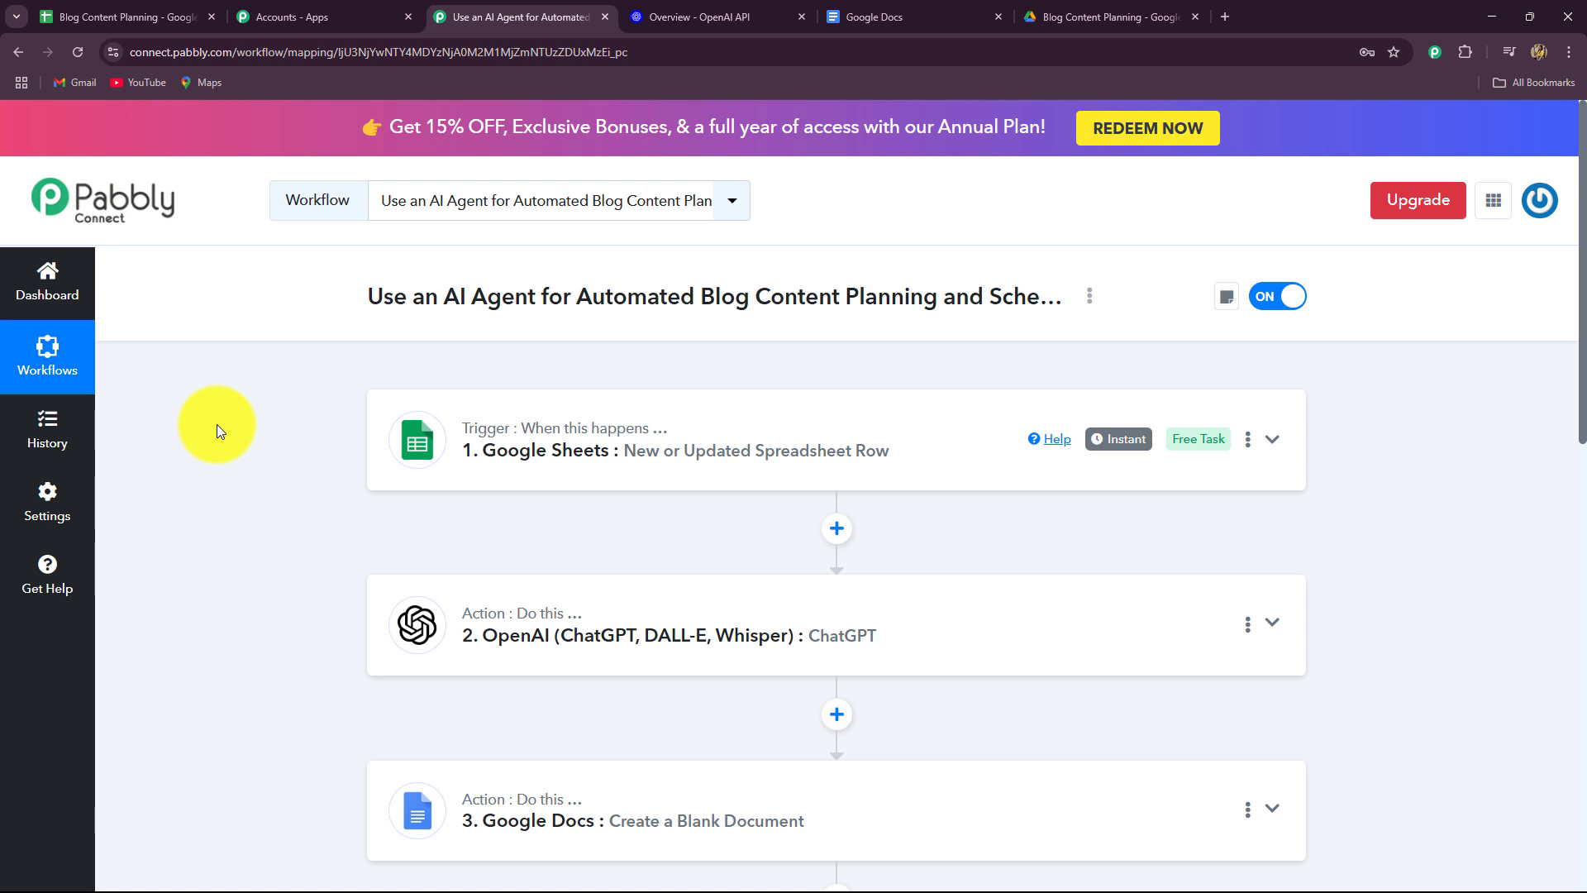
{"action": "scroll", "coordinate": [217, 425], "scroll_direction": "down", "scroll_amount": 6}
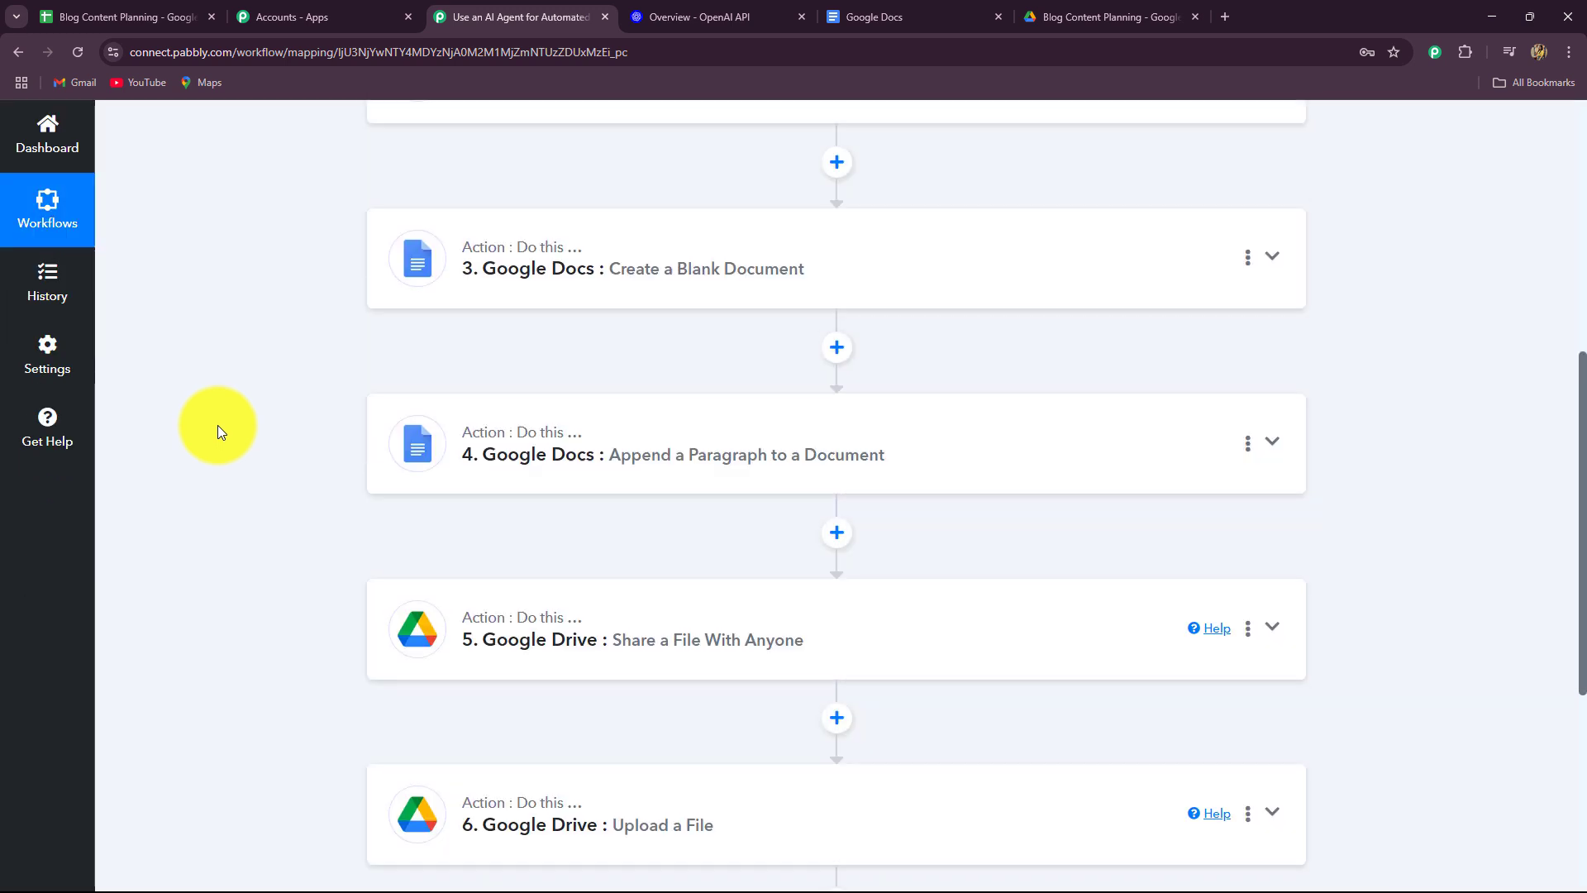
{"action": "scroll", "coordinate": [216, 425], "scroll_direction": "up", "scroll_amount": 7}
{"action": "scroll", "coordinate": [217, 425], "scroll_direction": "down", "scroll_amount": 2}
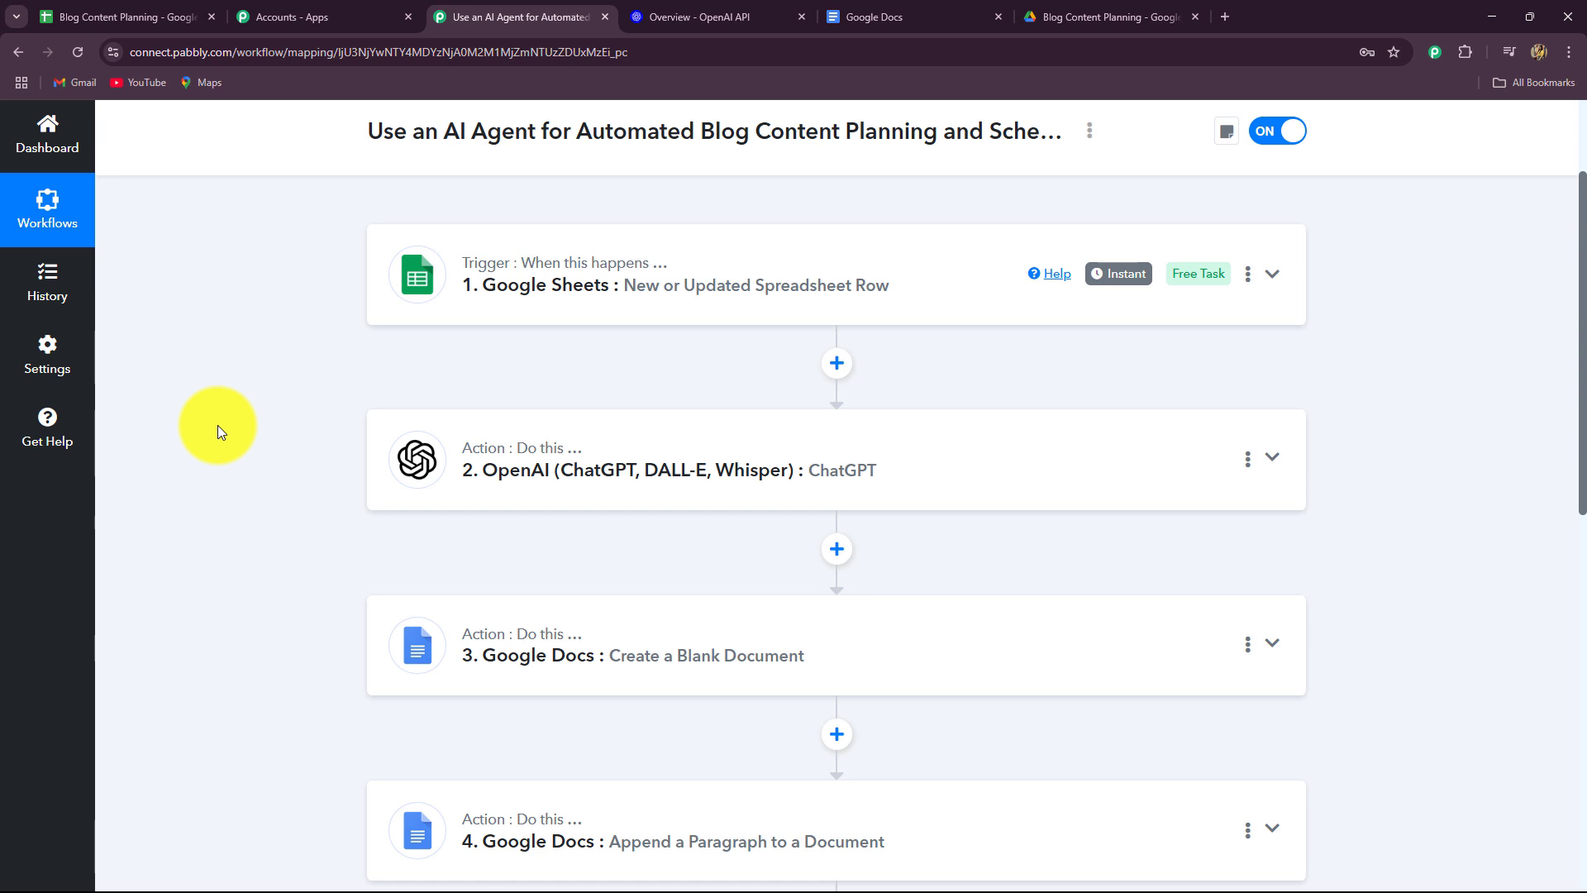
{"action": "scroll", "coordinate": [217, 410], "scroll_direction": "down", "scroll_amount": 8}
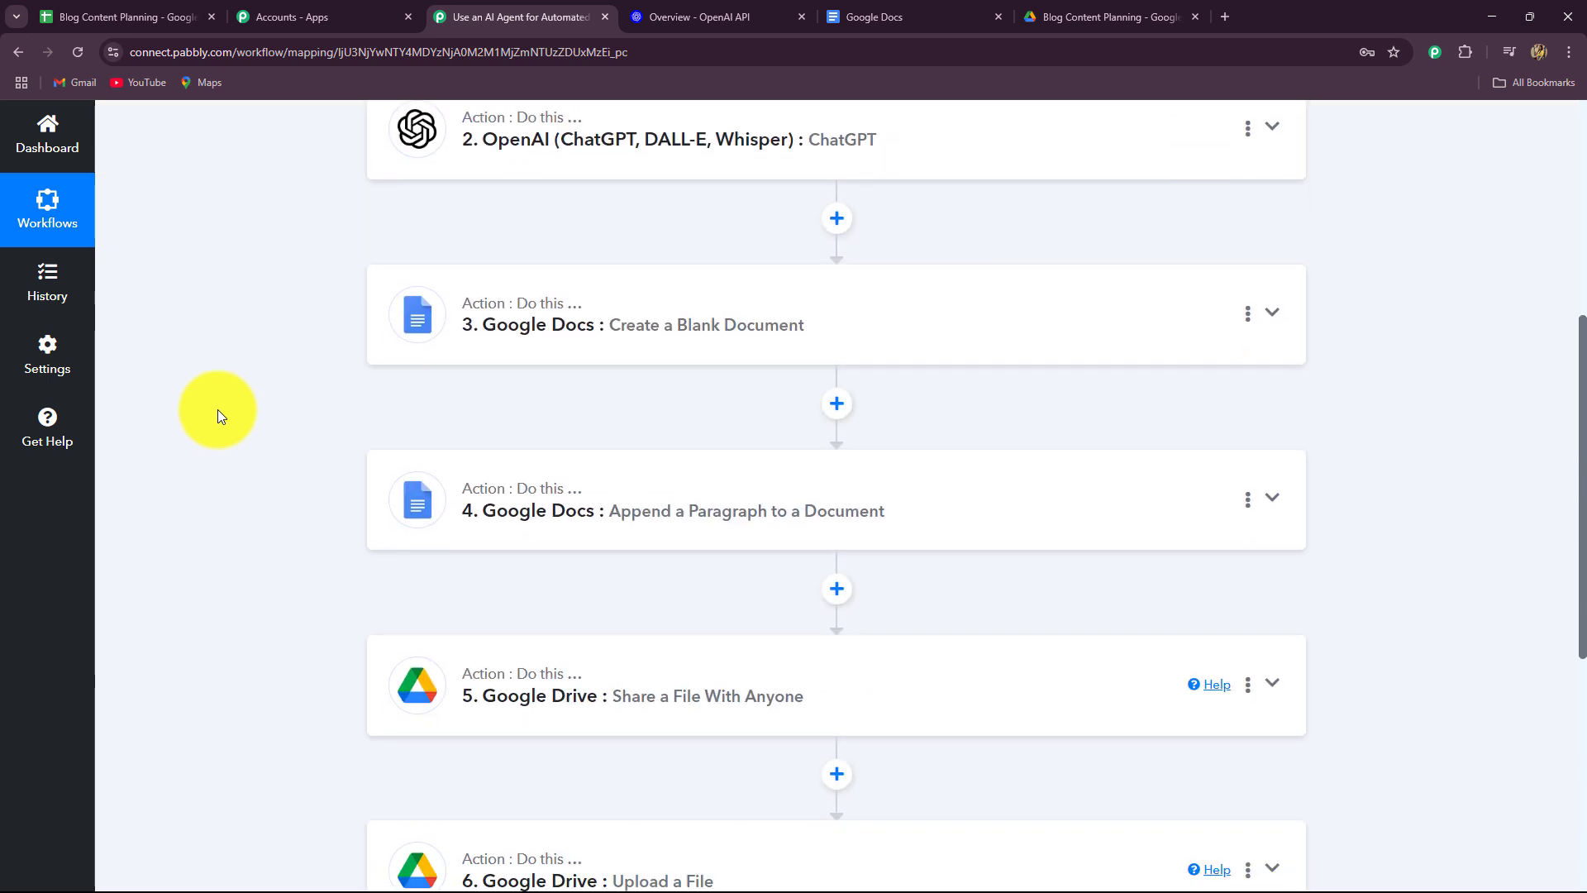
{"action": "scroll", "coordinate": [217, 409], "scroll_direction": "up", "scroll_amount": 3}
{"action": "scroll", "coordinate": [218, 415], "scroll_direction": "up", "scroll_amount": 5}
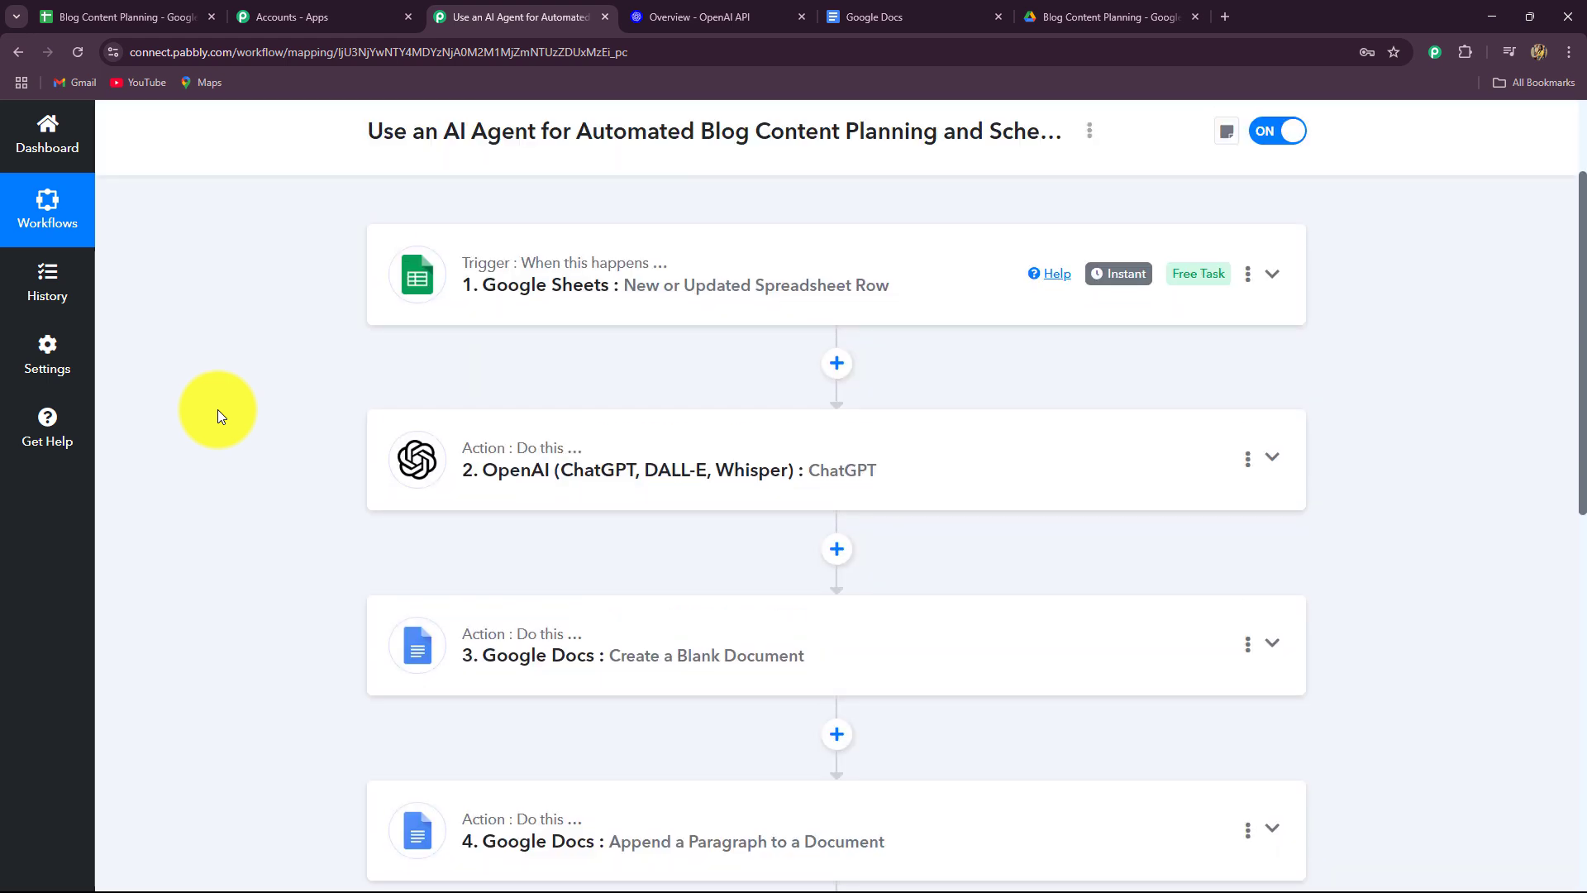